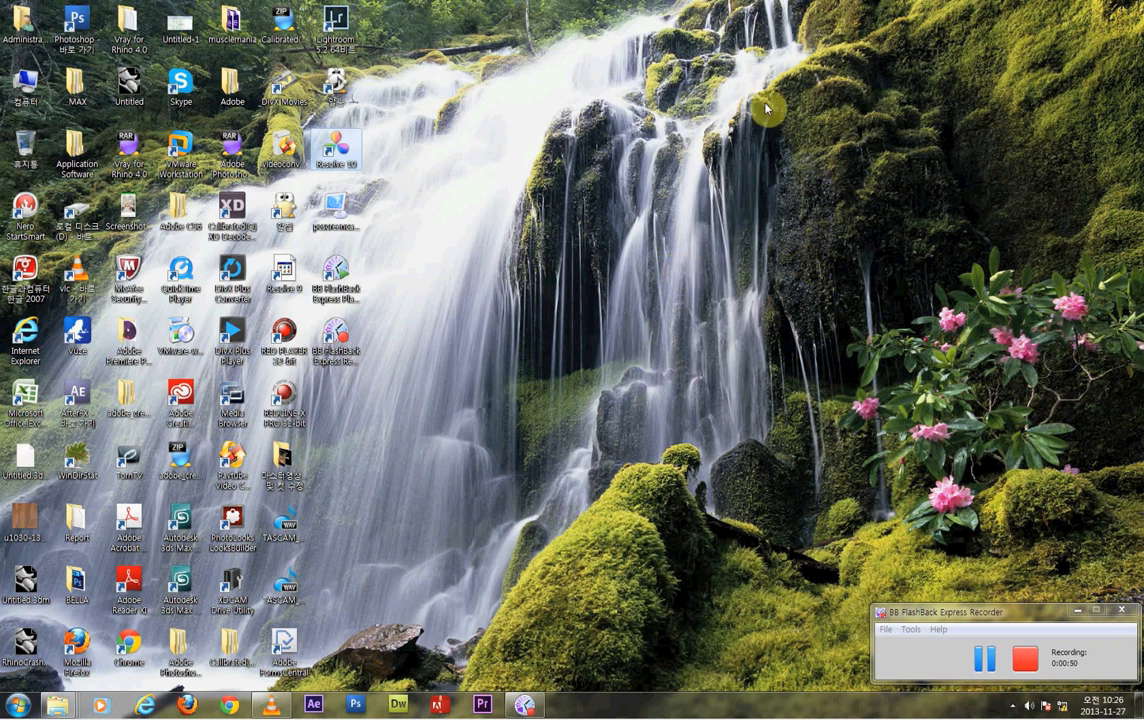
# - Launch DaVinci Resolve, dismiss the startup message and log in with the admin account
pyautogui.doubleClick(342, 147)
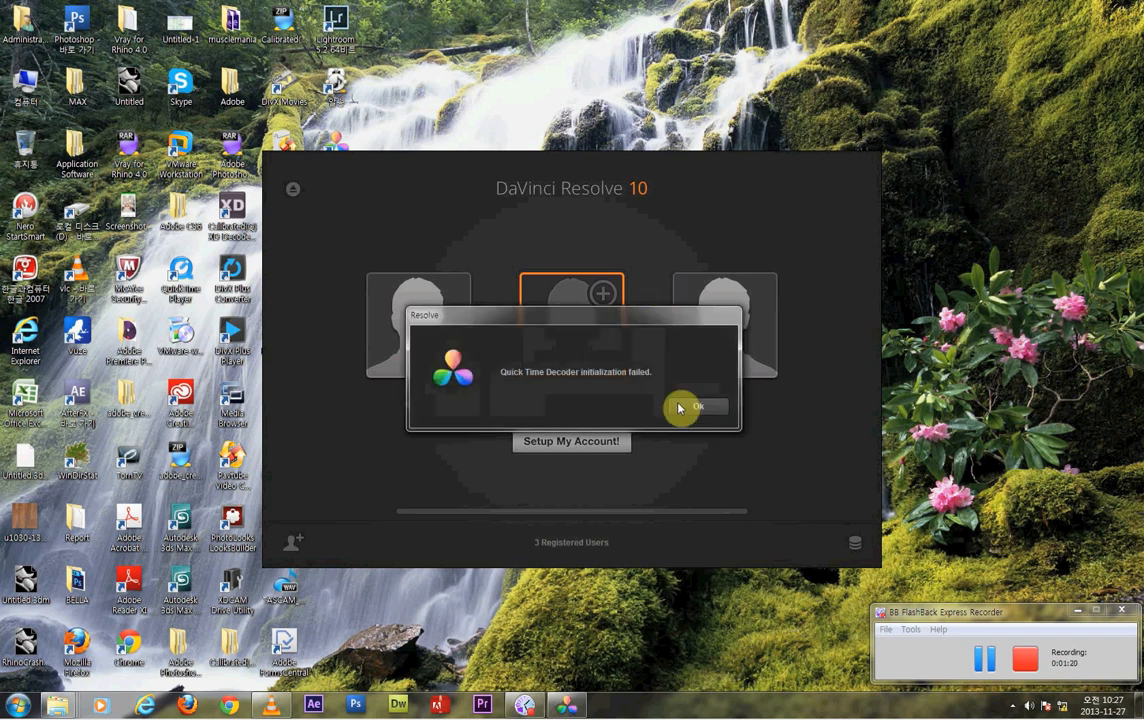
pyautogui.click(702, 405)
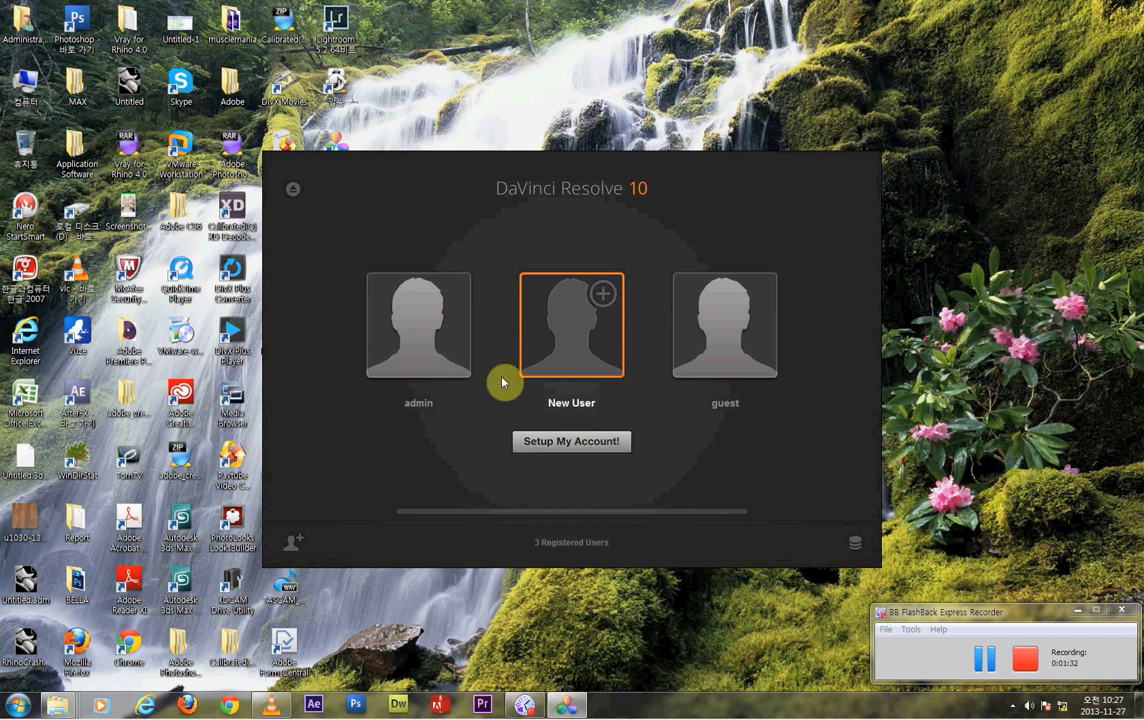
pyautogui.click(436, 330)
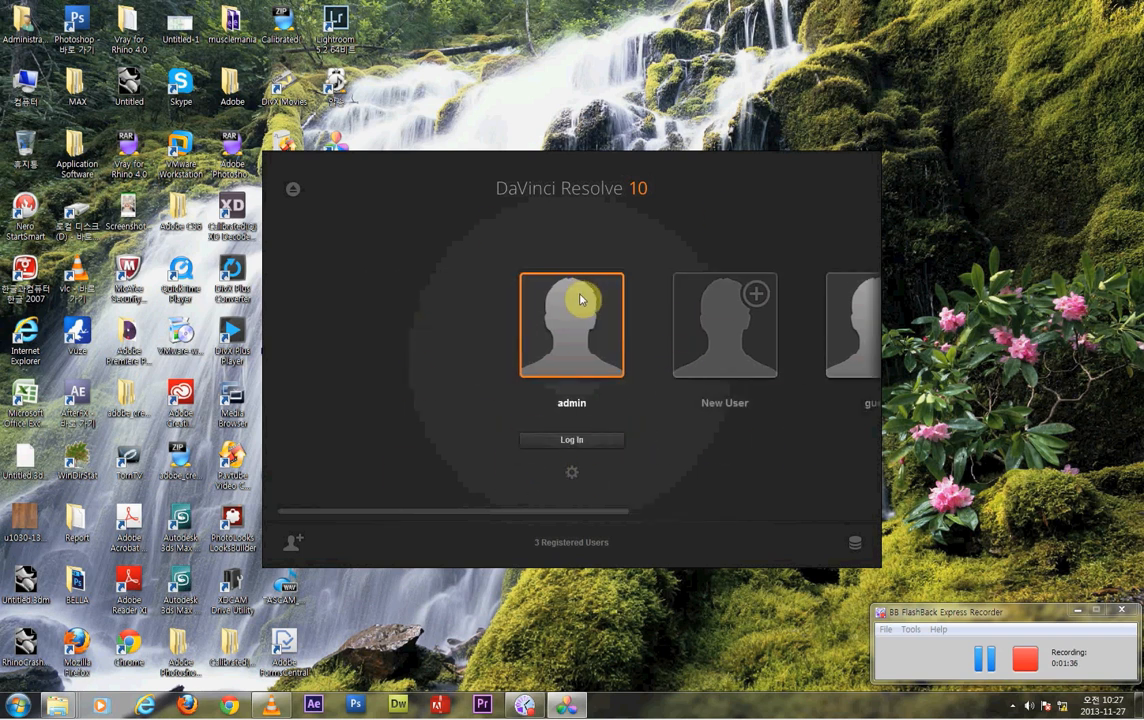
pyautogui.click(589, 445)
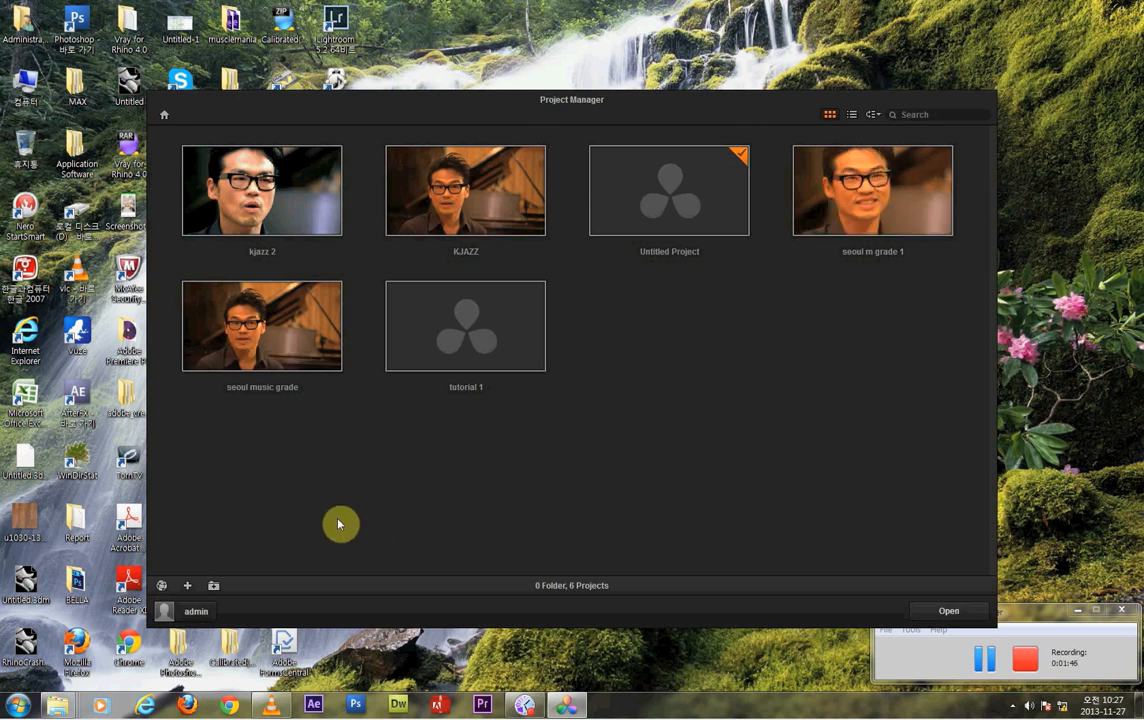
# - Create a new project named "tutorial 2" and open it
pyautogui.click(187, 587)
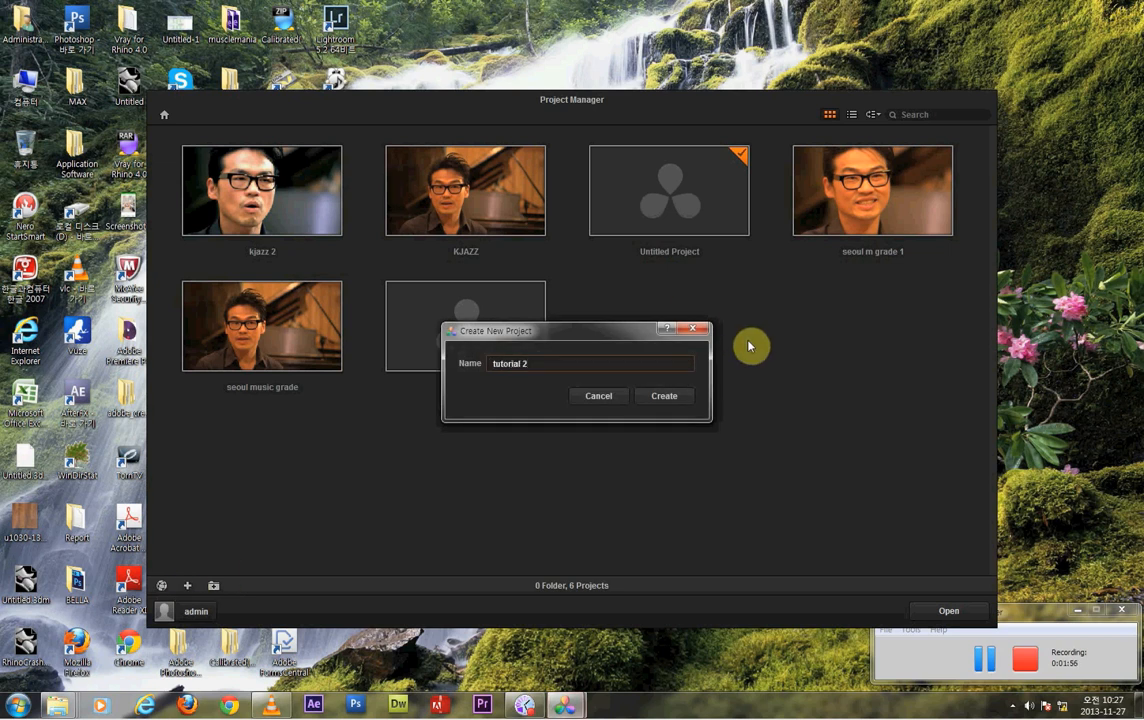
pyautogui.click(668, 398)
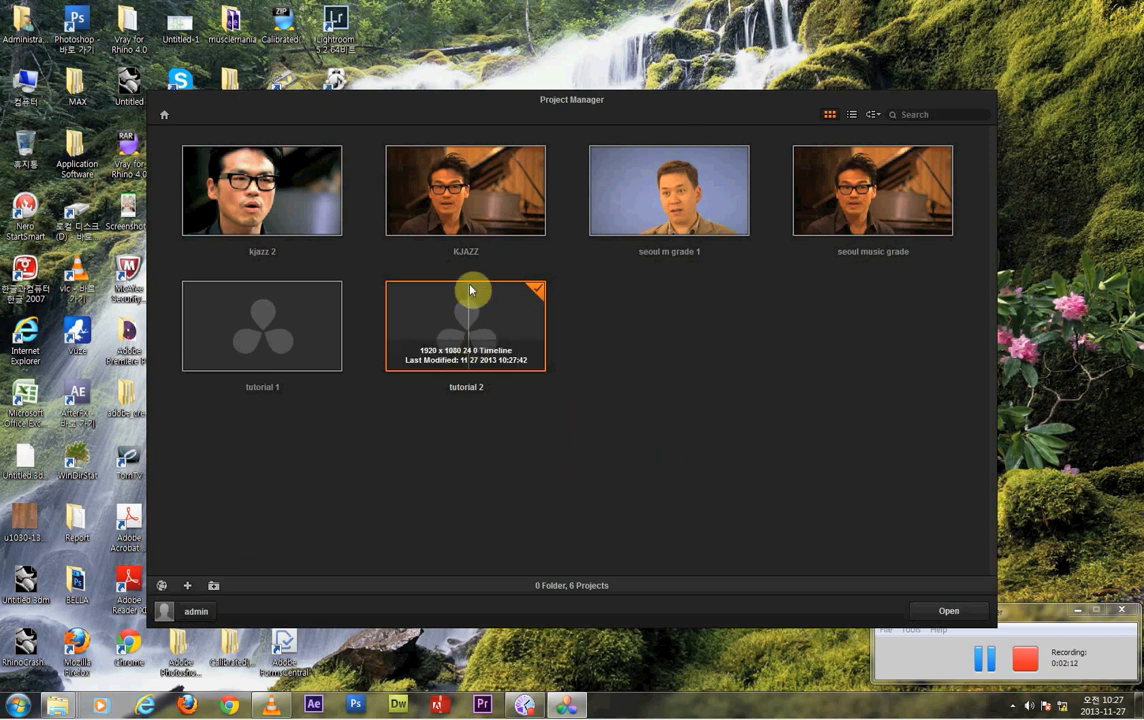
pyautogui.click(952, 612)
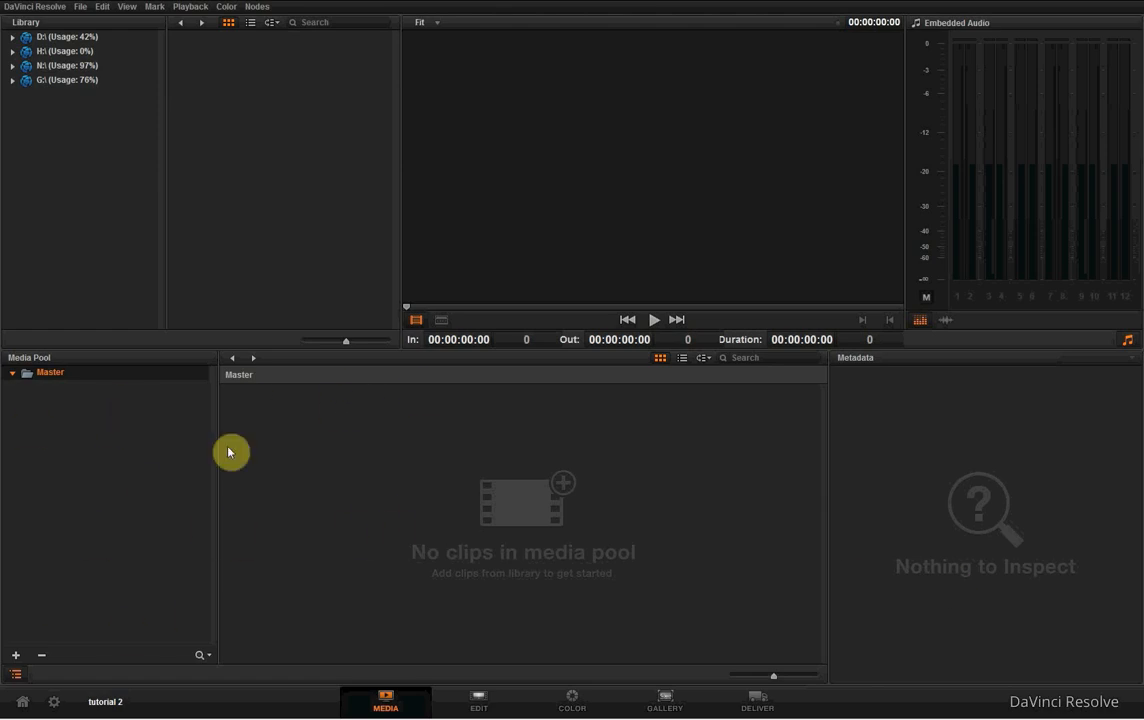
# - Look through the contents of the D:, H:, N: and G: drives in the media library
pyautogui.click(61, 80)
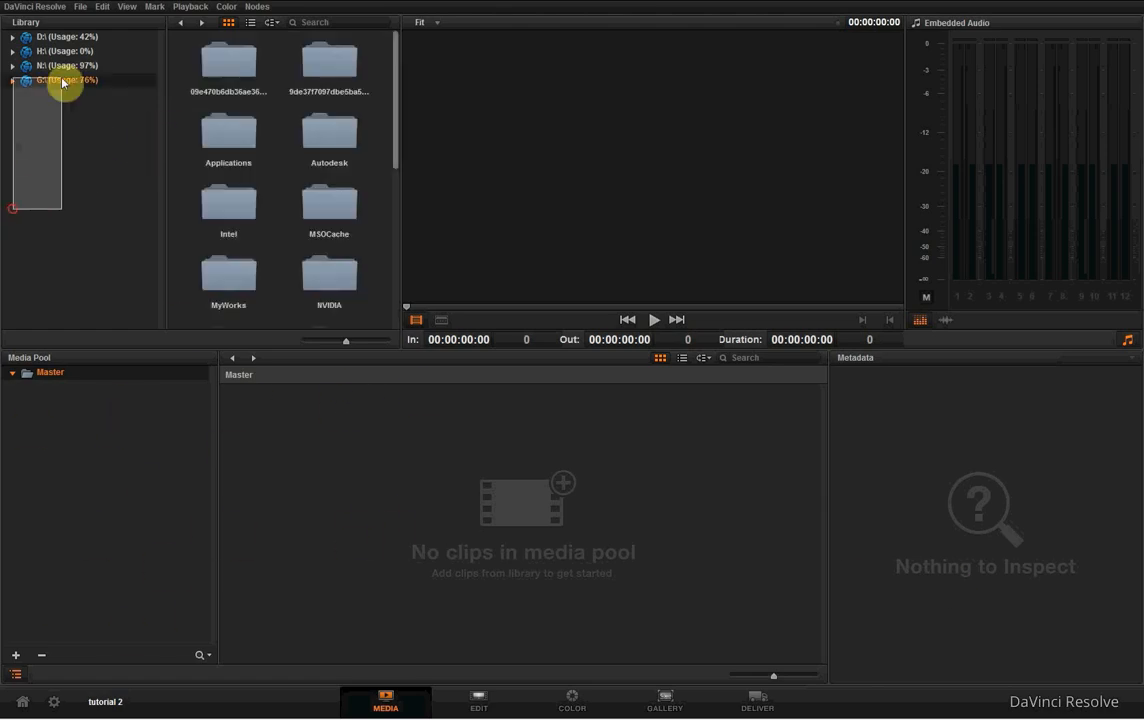
pyautogui.click(88, 36)
pyautogui.click(102, 66)
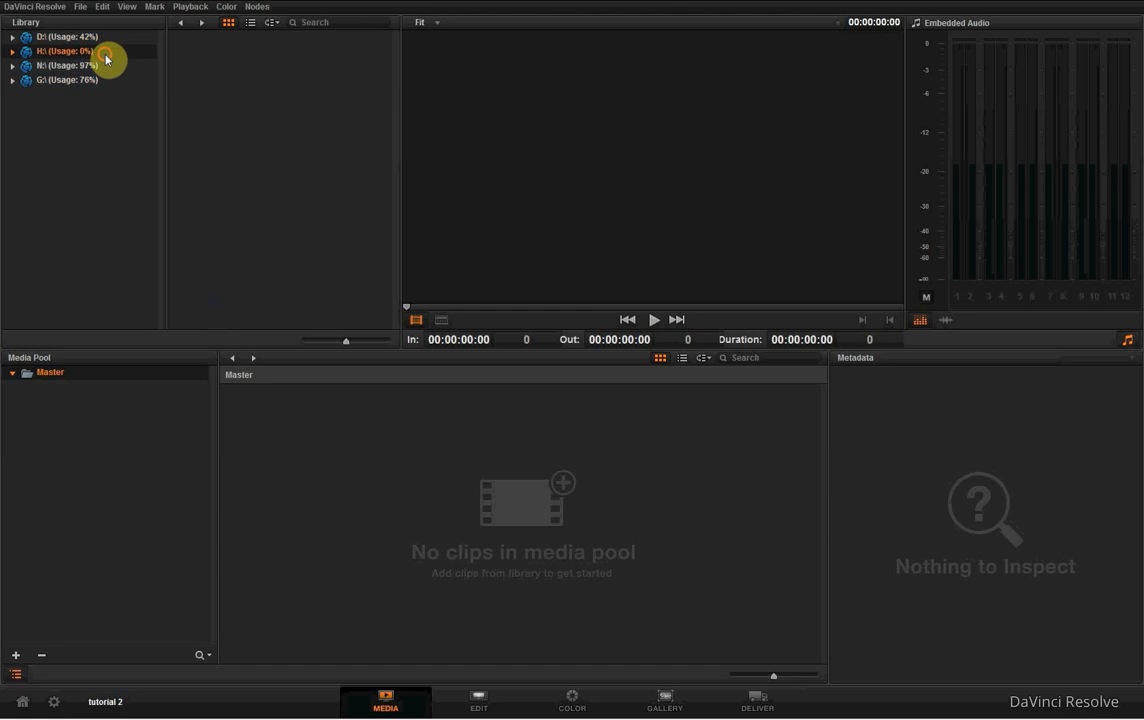
pyautogui.click(96, 80)
pyautogui.click(100, 40)
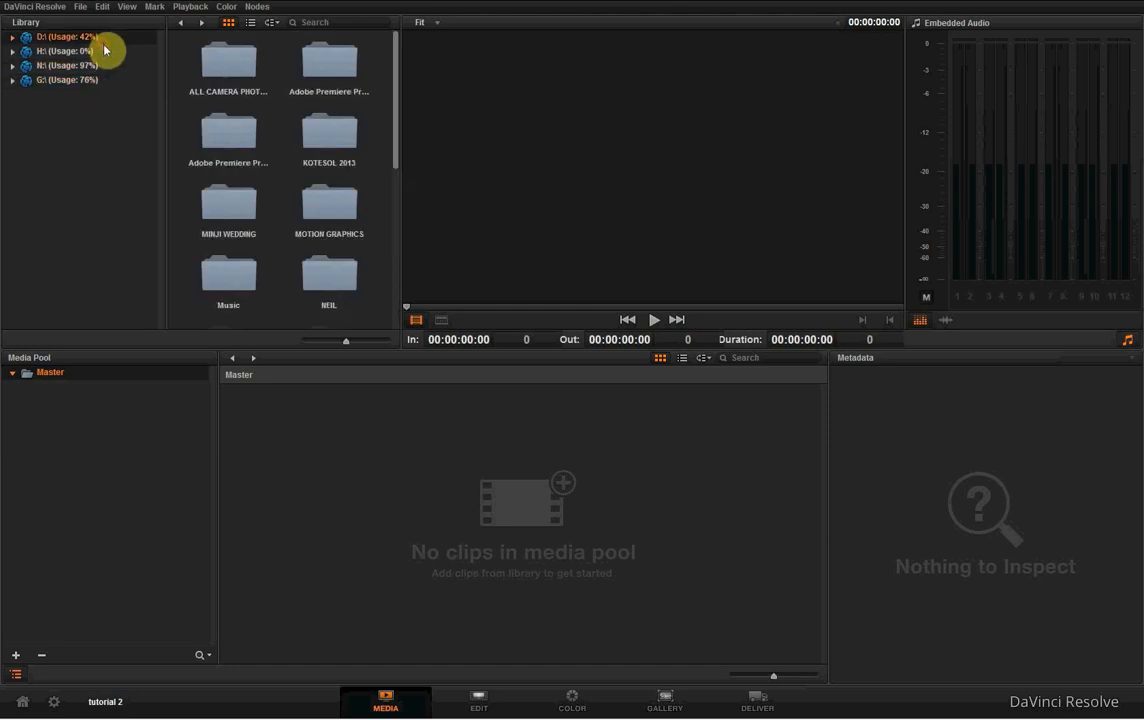
pyautogui.click(90, 80)
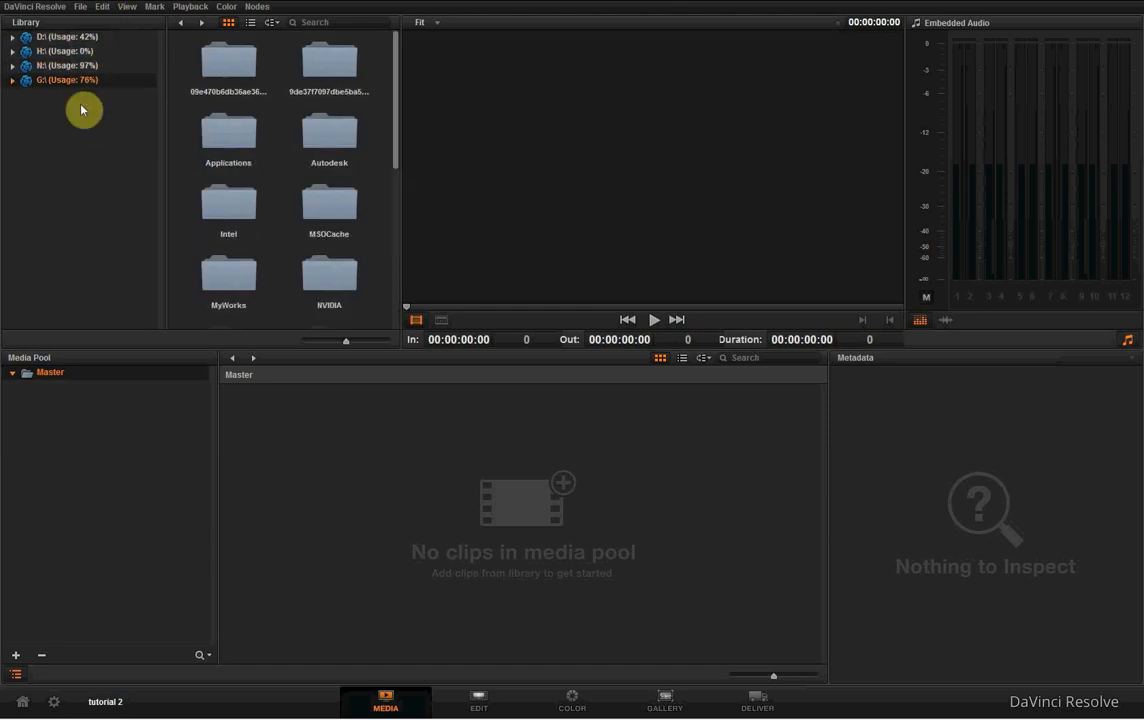
pyautogui.click(105, 40)
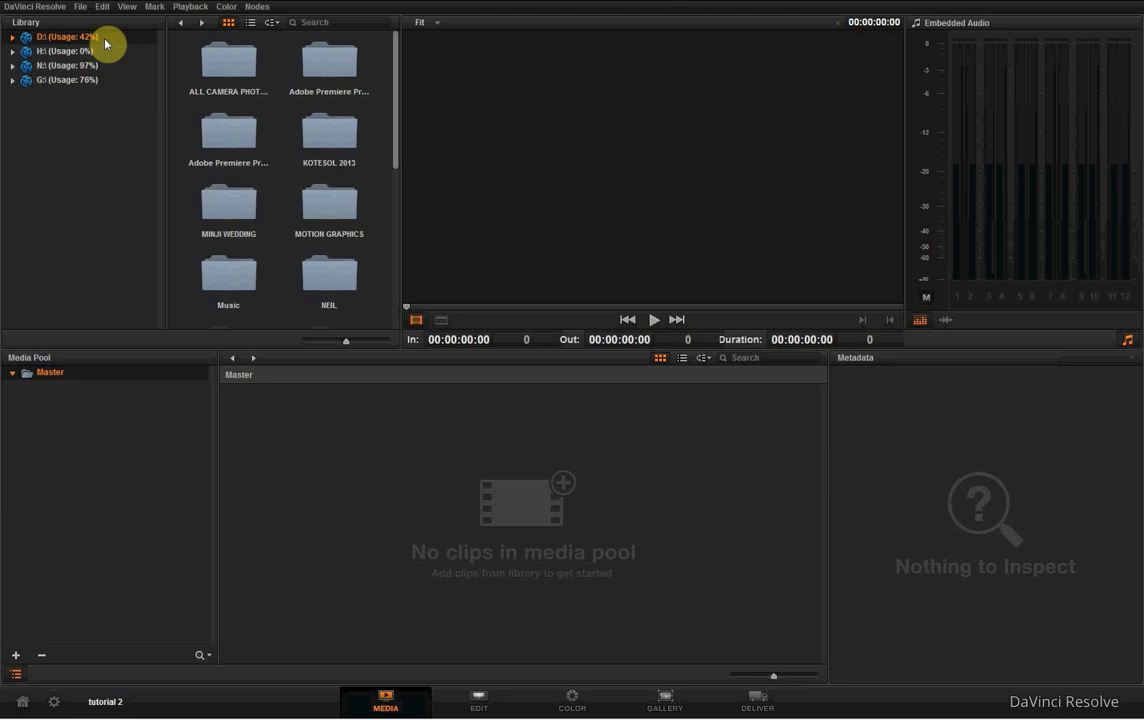
pyautogui.click(92, 80)
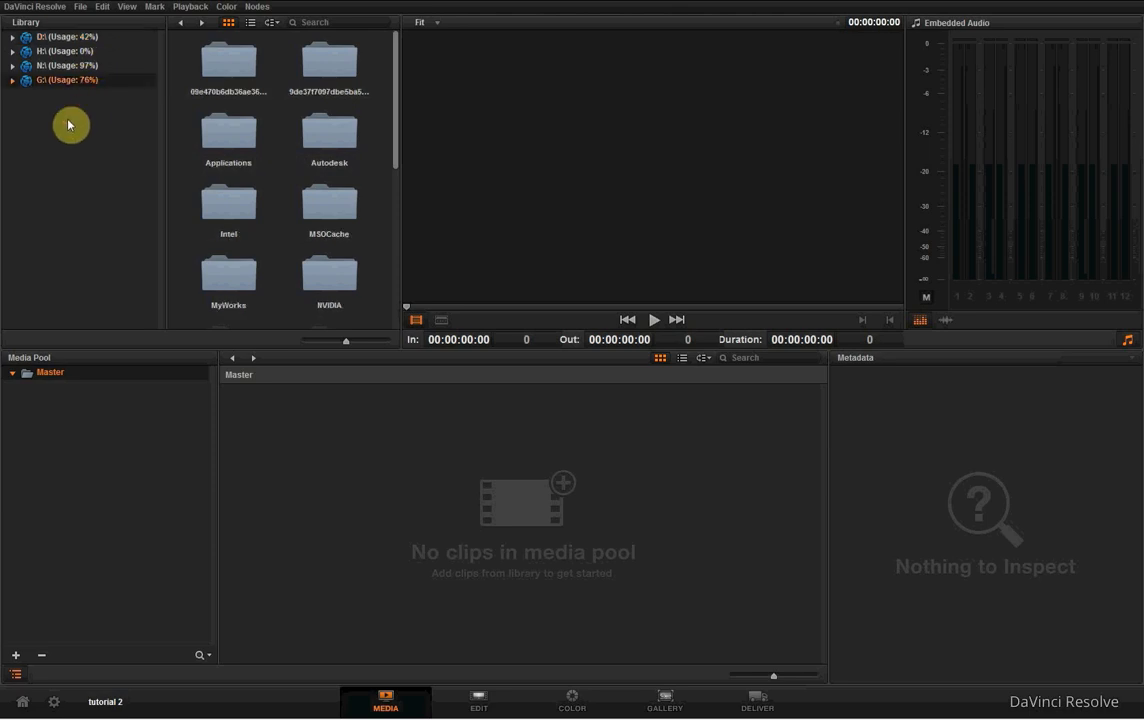
# - Open the Media Storage preferences and select the G: scratch disk in the list
pyautogui.click(62, 6)
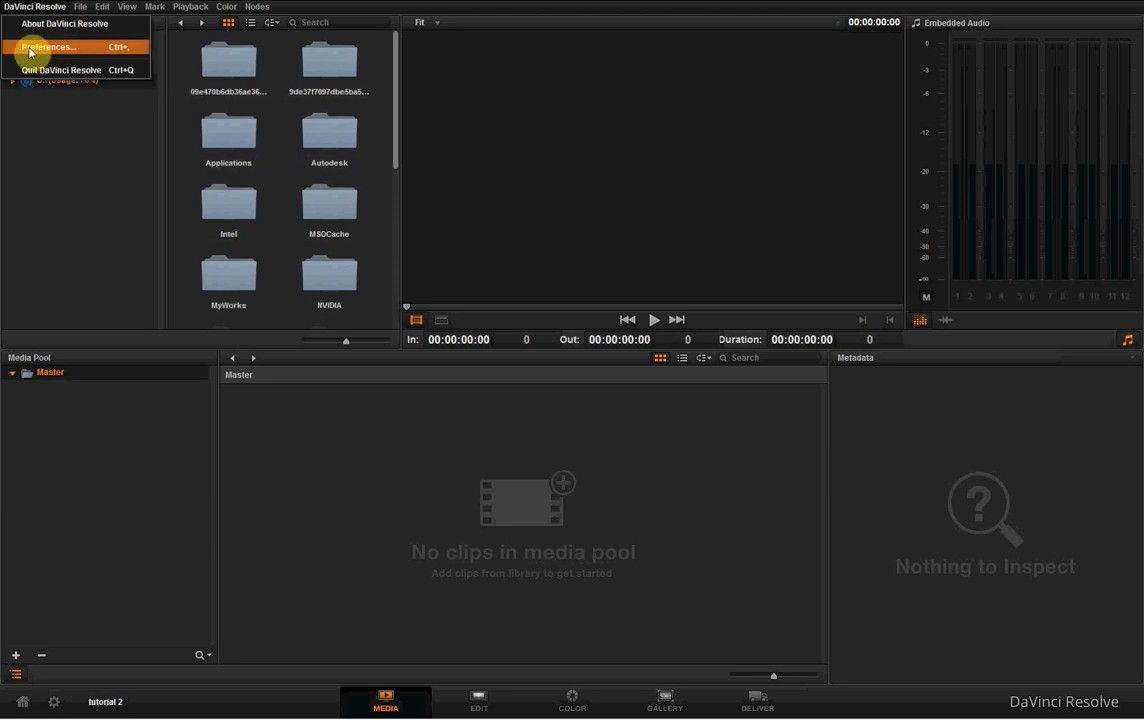
pyautogui.click(97, 48)
pyautogui.moveTo(651, 166); pyautogui.dragTo(590, 112)
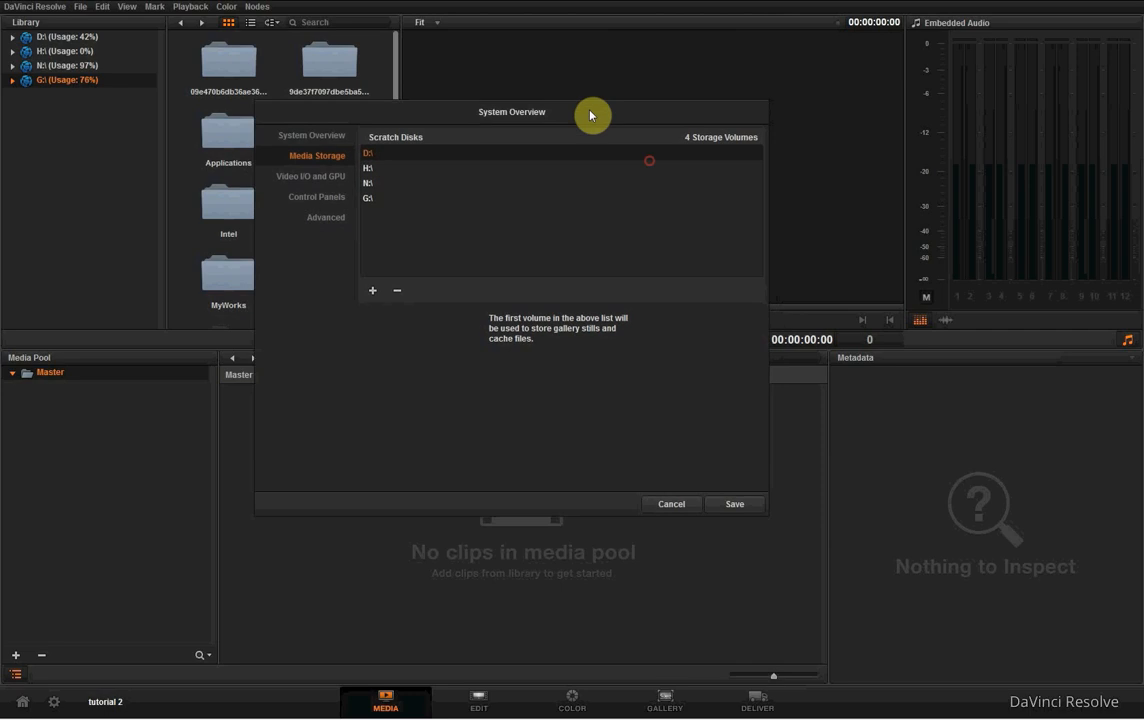
pyautogui.click(318, 156)
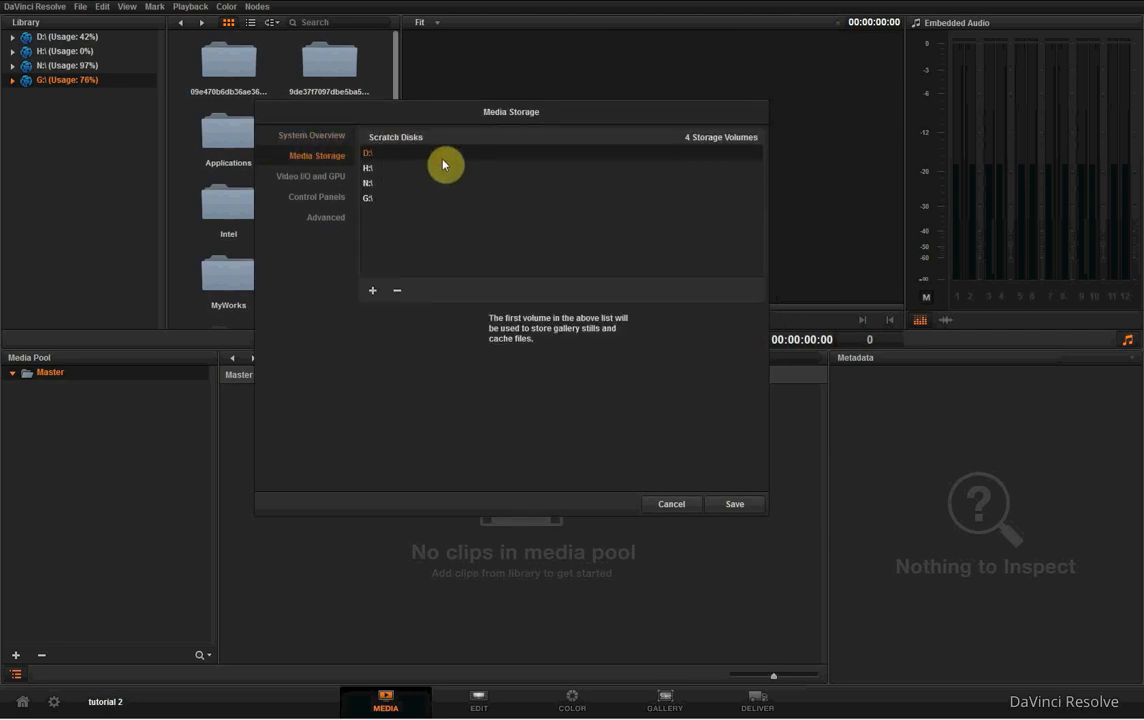
pyautogui.click(421, 198)
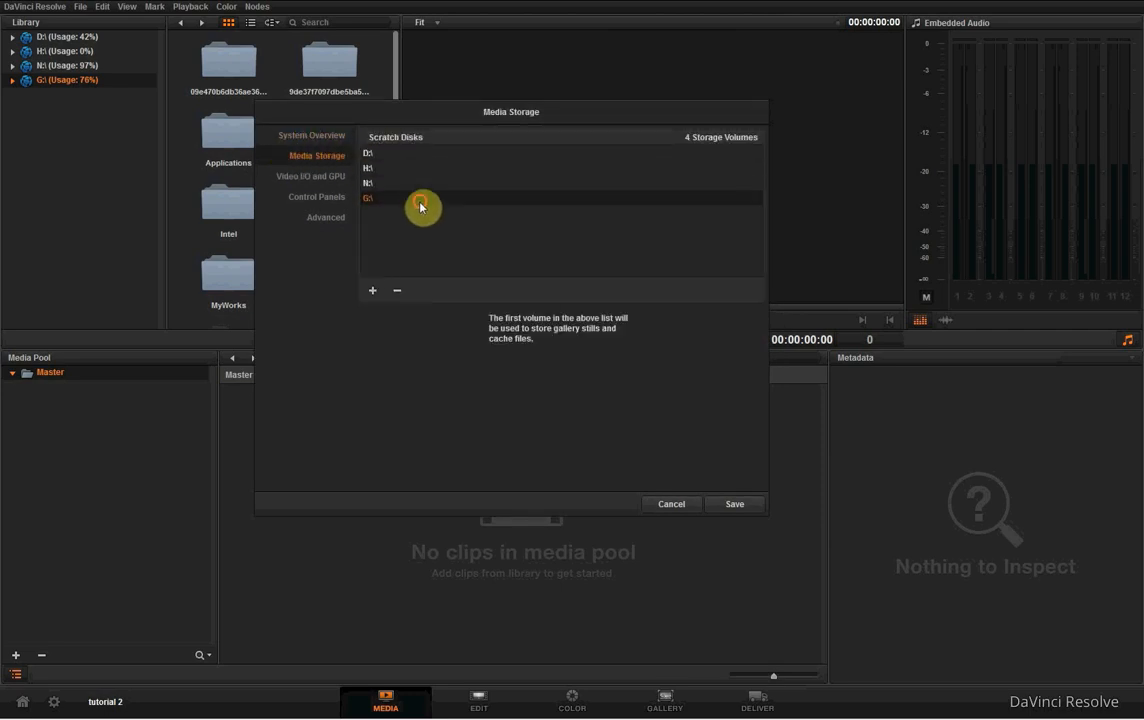
# - Add the Untitled (J:) drive to the scratch disks, then save the preferences and dismiss the notice
pyautogui.click(372, 290)
pyautogui.moveTo(497, 191); pyautogui.dragTo(669, 189)
pyautogui.click(598, 253)
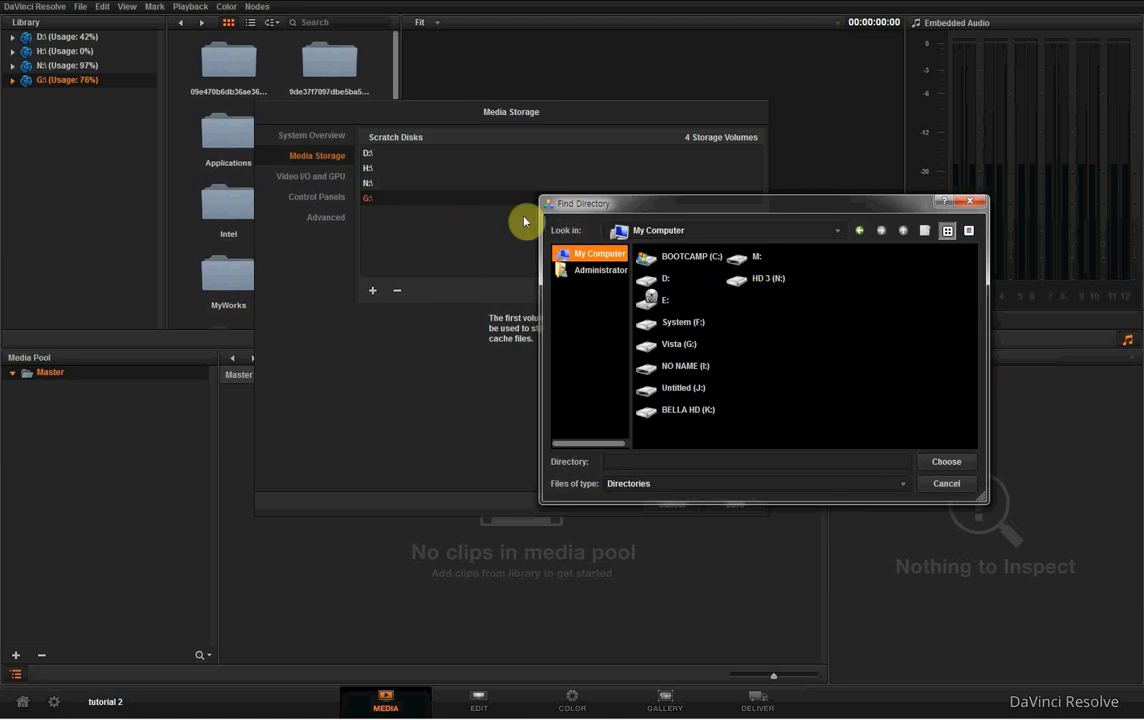
pyautogui.click(670, 392)
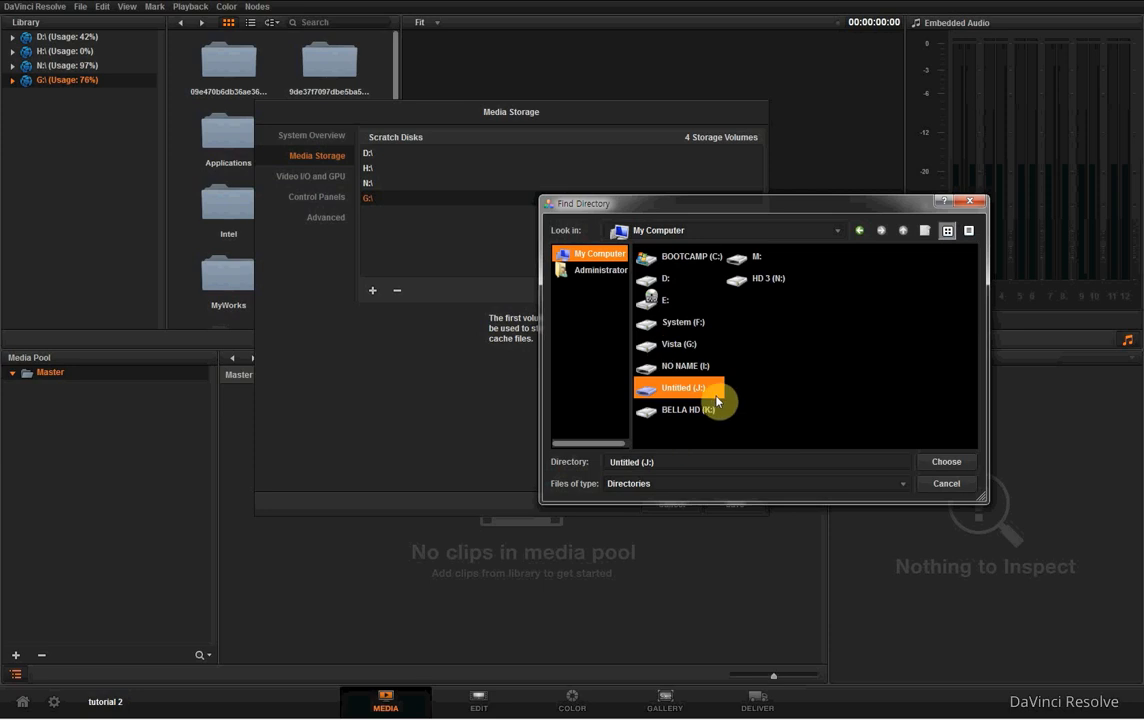
pyautogui.click(946, 462)
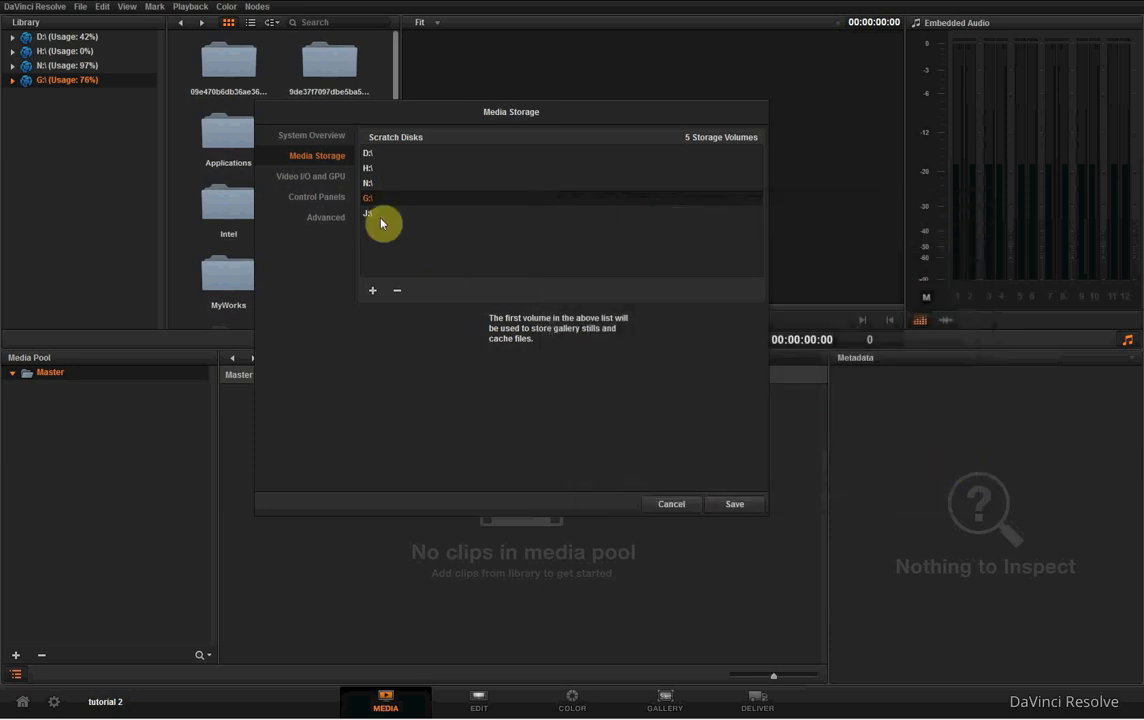
pyautogui.click(424, 215)
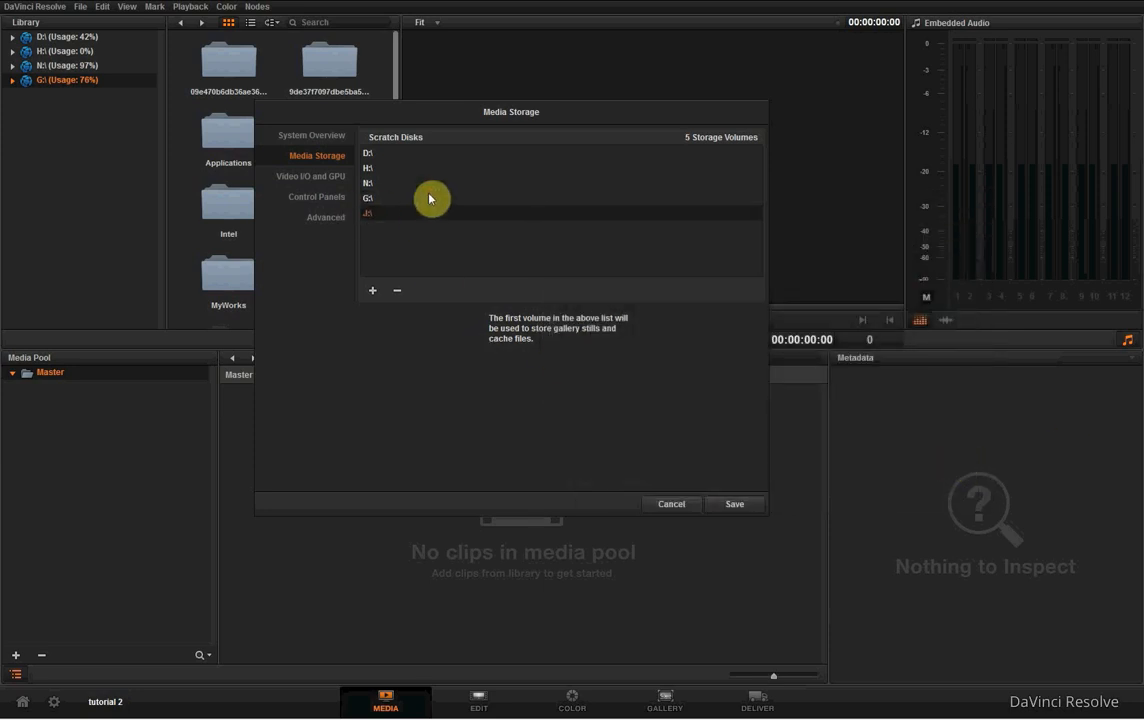
pyautogui.click(719, 498)
pyautogui.moveTo(690, 330); pyautogui.dragTo(634, 336)
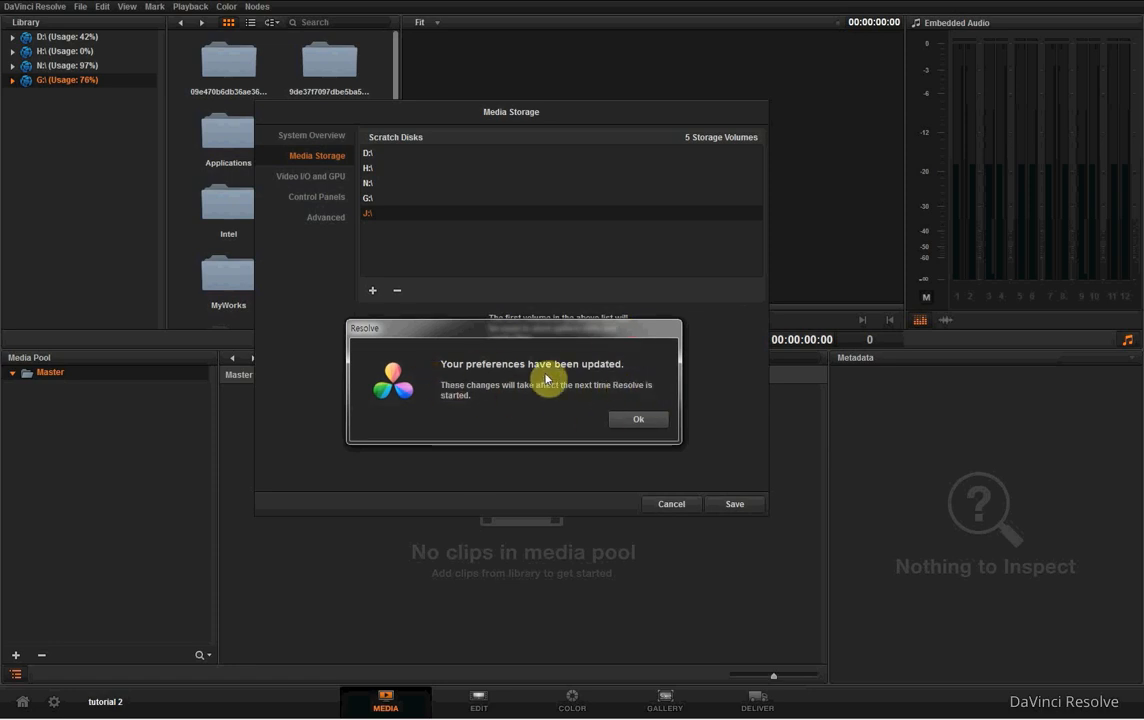
pyautogui.click(636, 421)
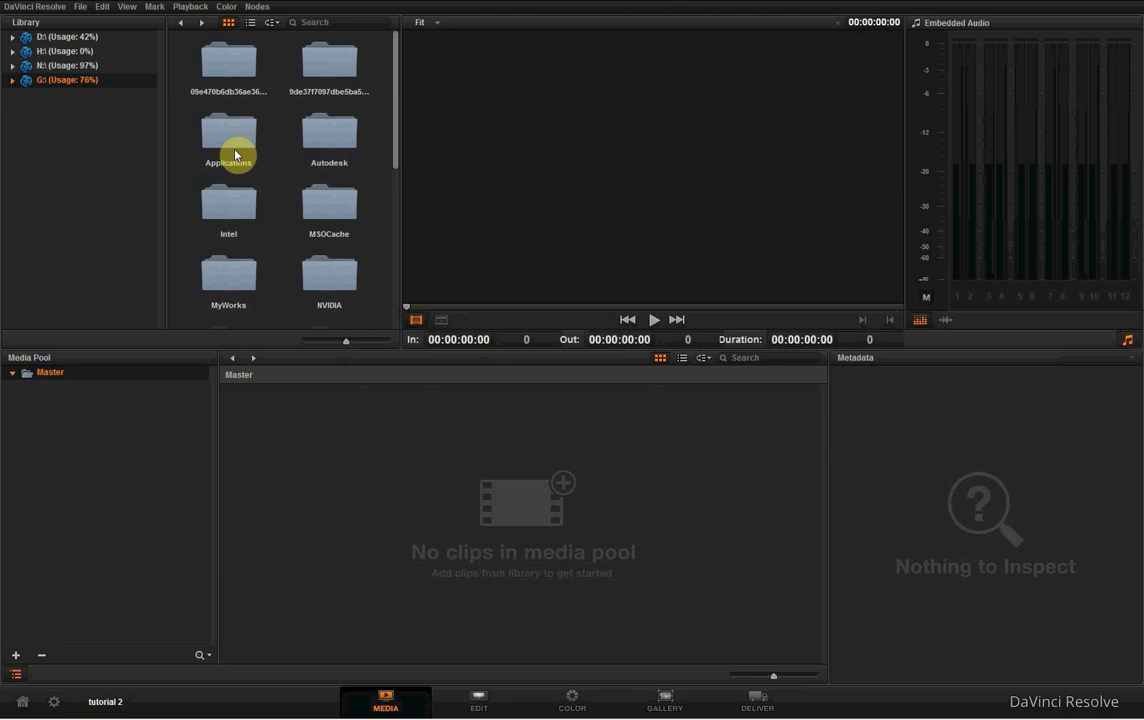
# - Review the folders on each storage drive in the library to find where the footage is kept
pyautogui.click(107, 40)
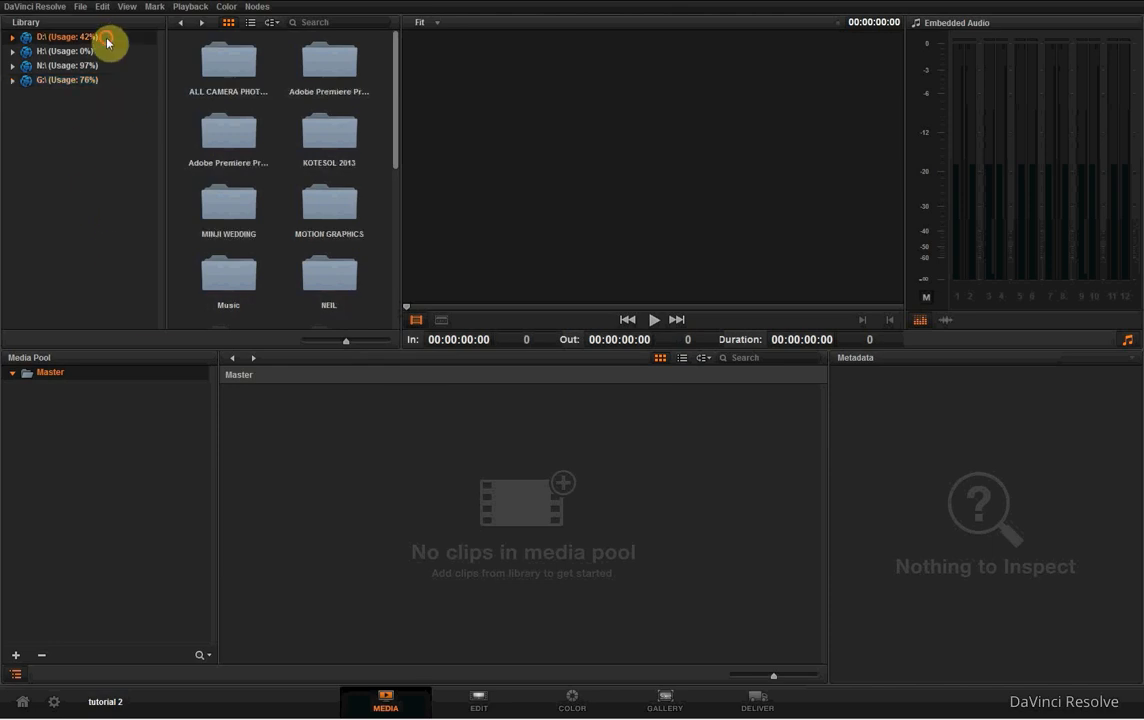
pyautogui.click(108, 51)
pyautogui.click(108, 66)
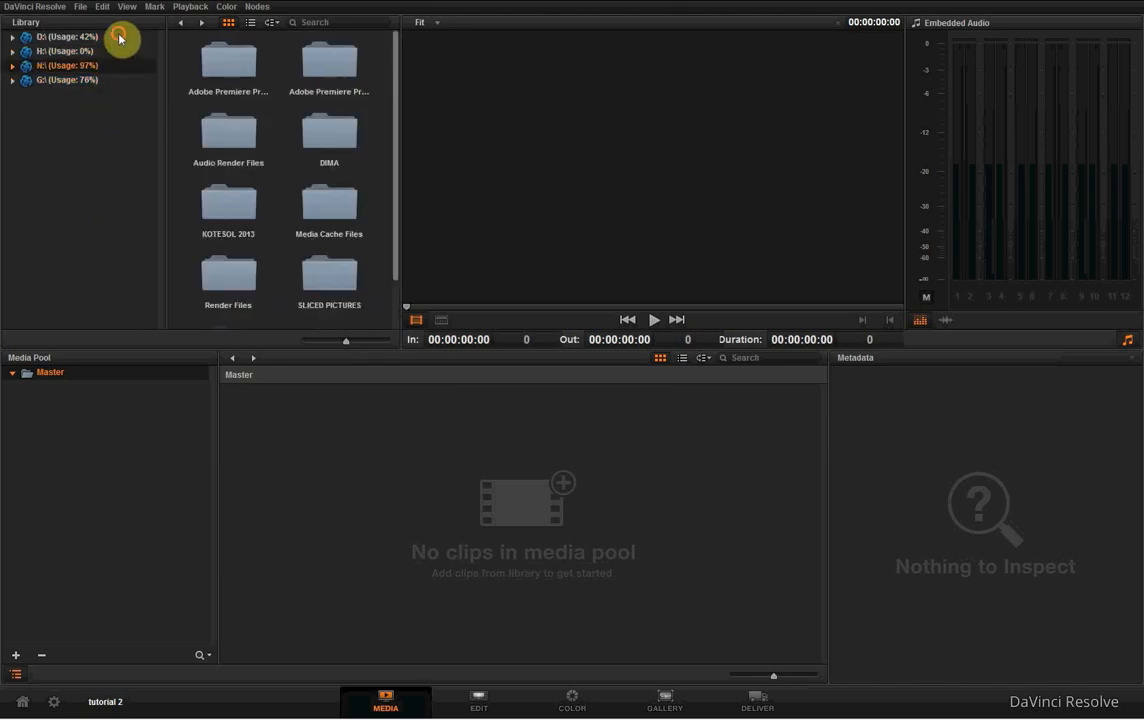
pyautogui.click(119, 38)
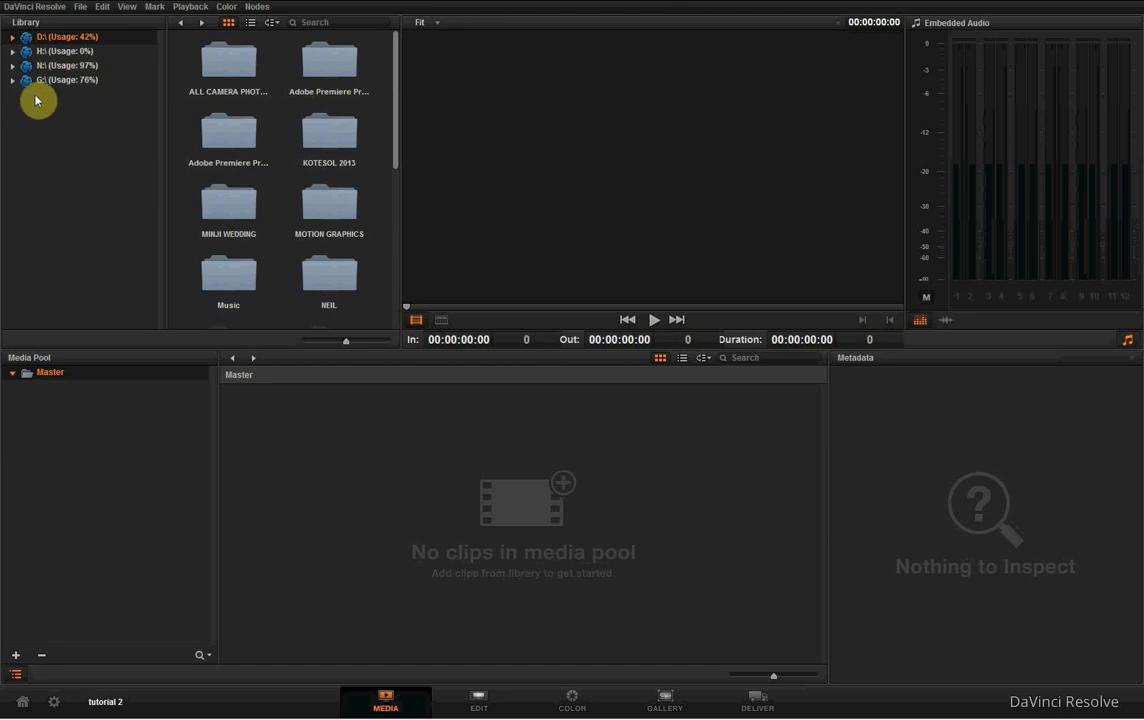
pyautogui.click(116, 82)
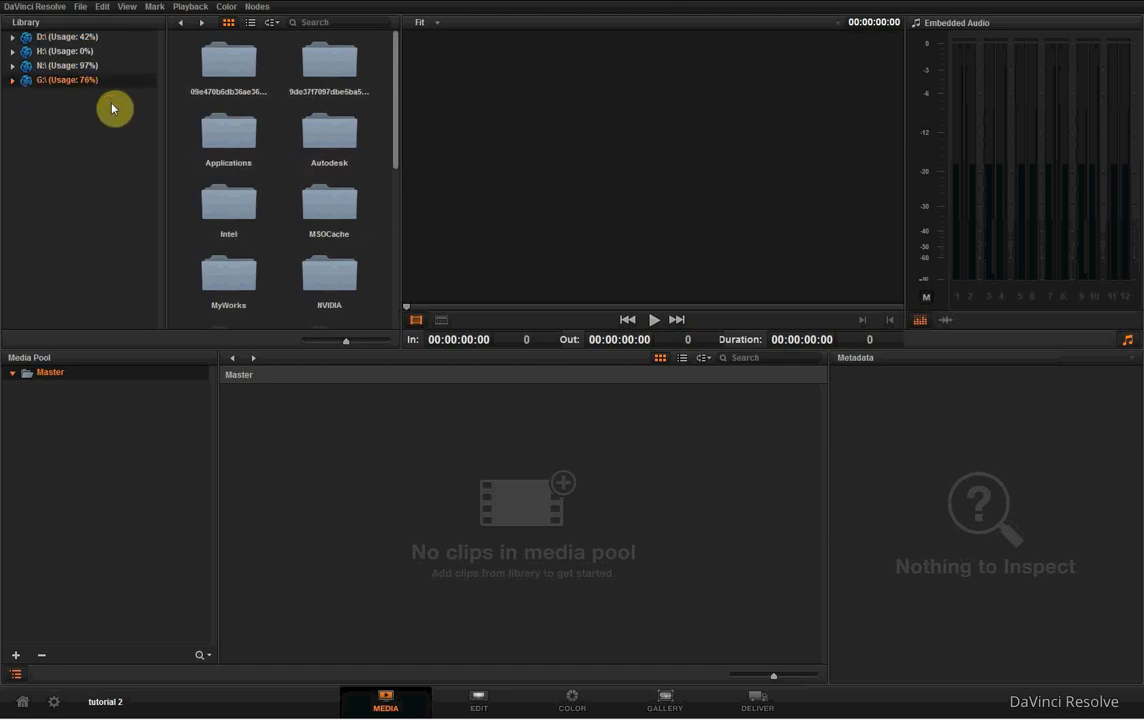
pyautogui.click(99, 67)
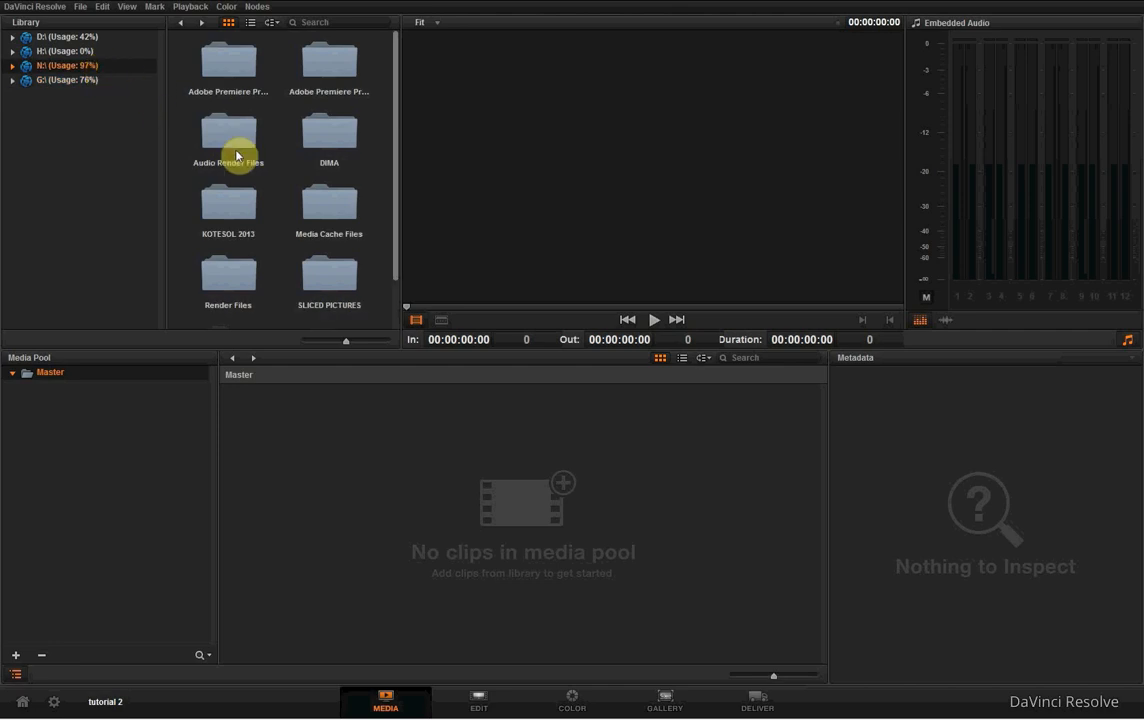
pyautogui.scroll(-1, 385, 180)
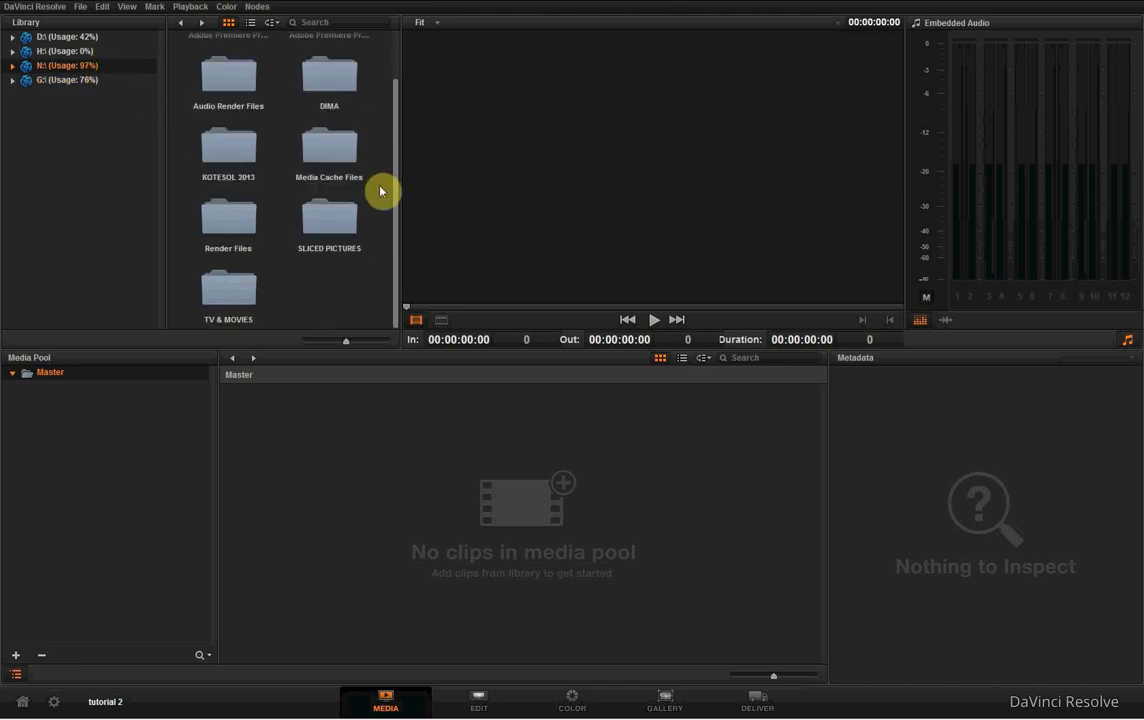
pyautogui.scroll(1, 380, 190)
pyautogui.click(99, 52)
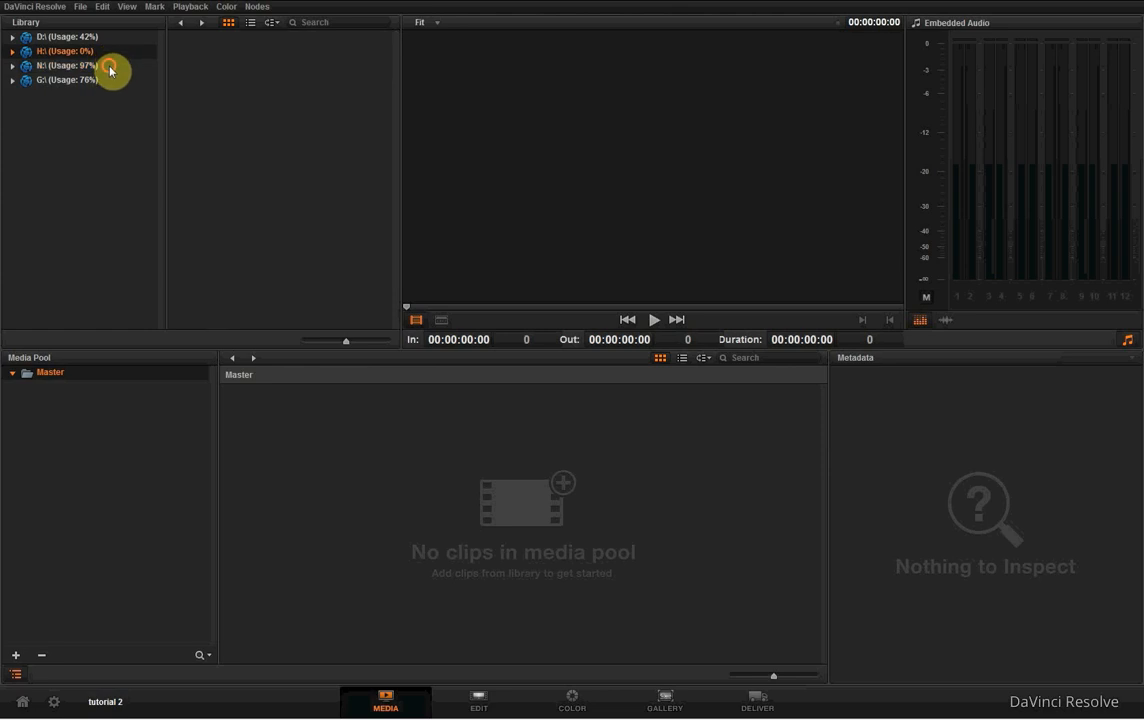
# - On the N: drive, open SLICED PICTURES, FILMS & DOCS, SEOUL MUSIC and the first musician's folder, down to the subfolder of KO clips
pyautogui.click(99, 65)
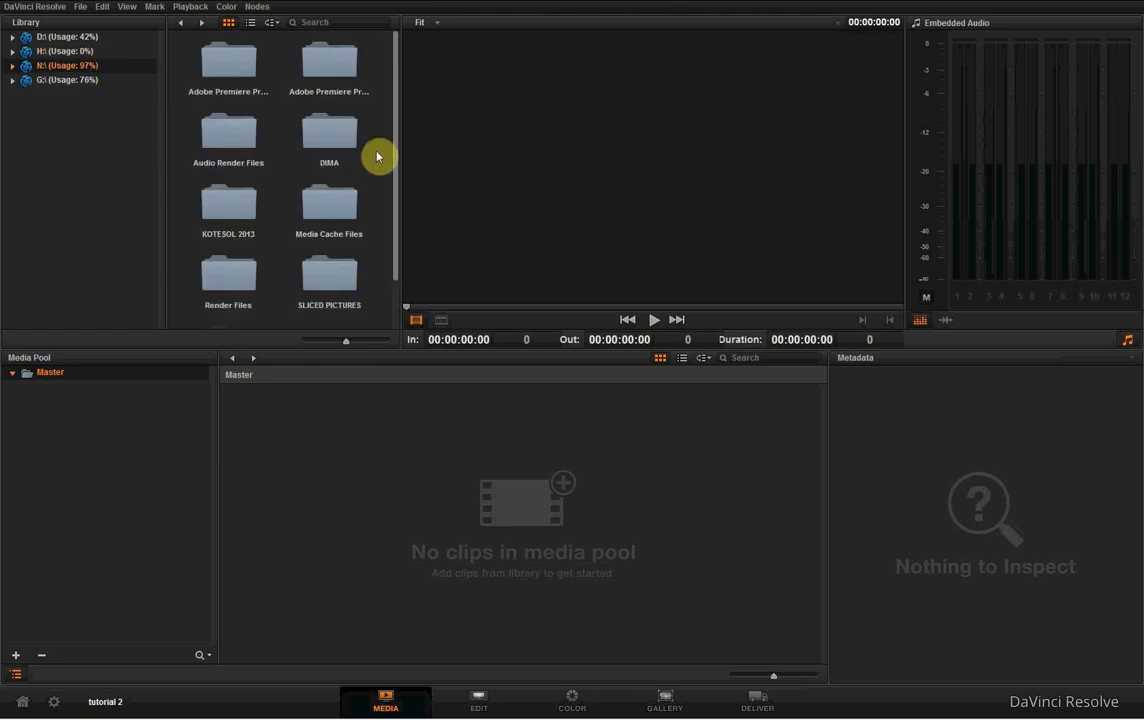
pyautogui.scroll(-1, 378, 160)
pyautogui.doubleClick(325, 218)
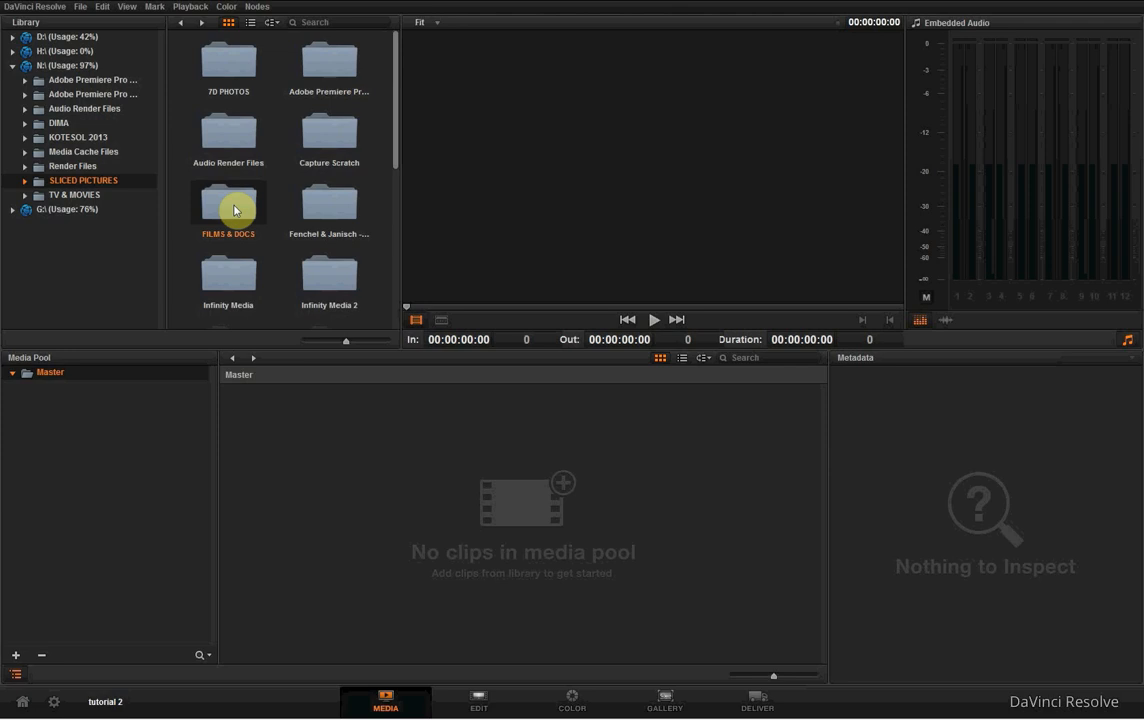
pyautogui.doubleClick(234, 208)
pyautogui.doubleClick(230, 62)
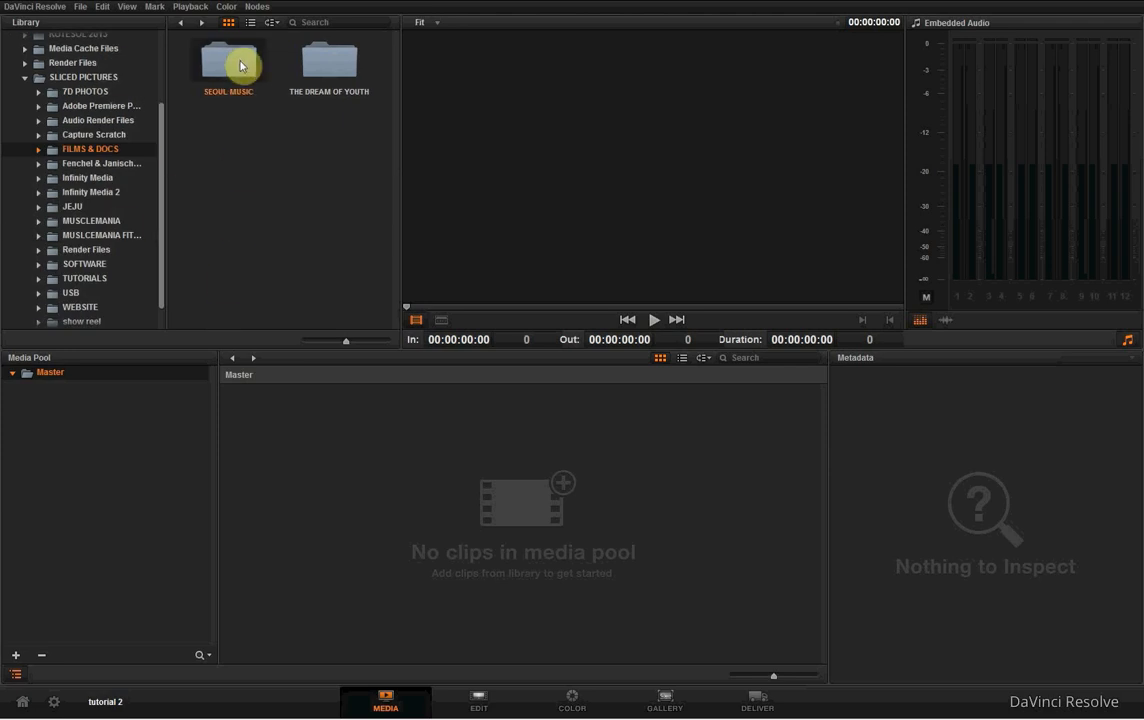
pyautogui.doubleClick(232, 65)
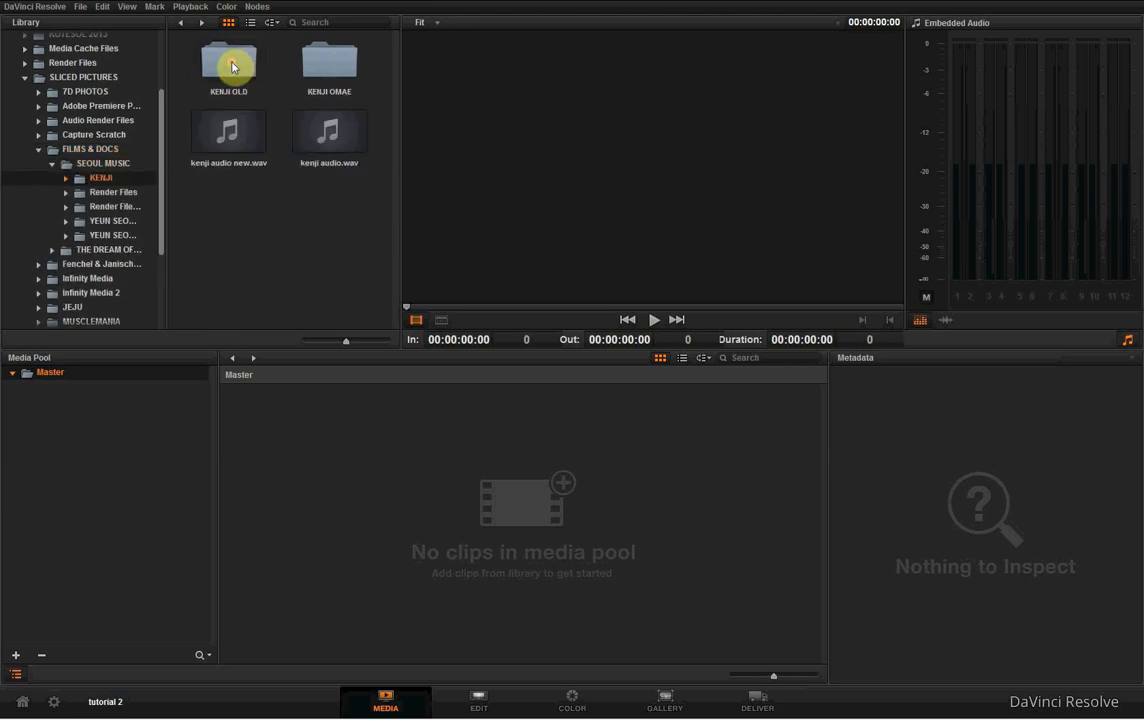
pyautogui.click(319, 62)
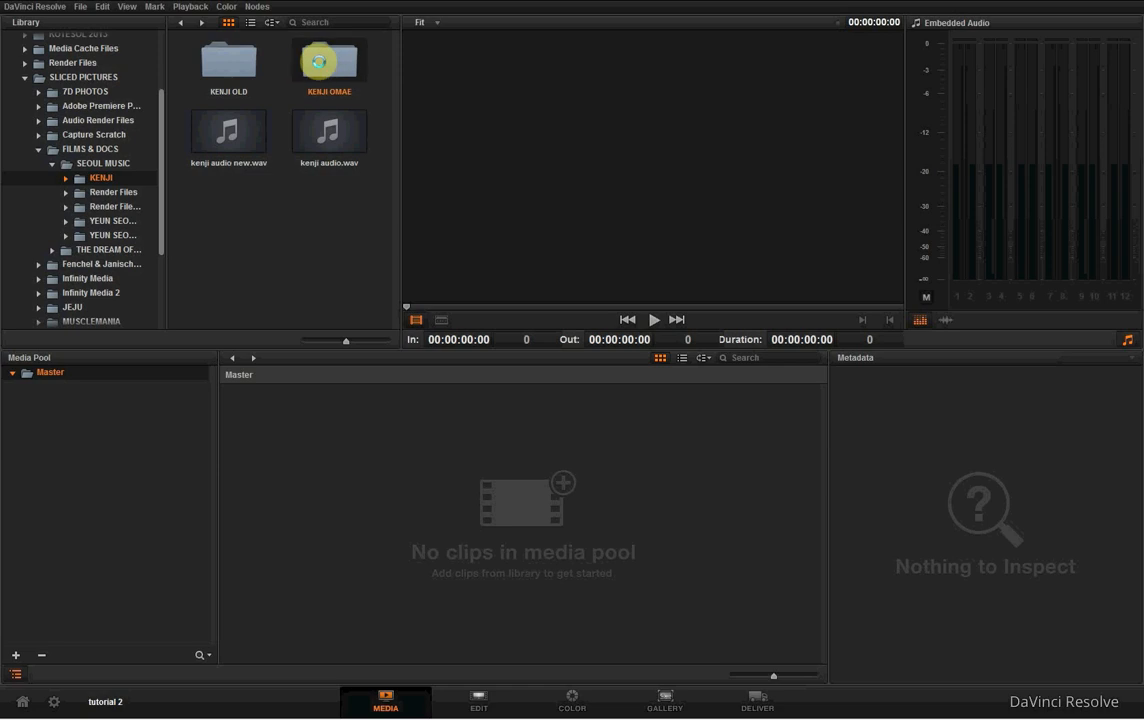
pyautogui.doubleClick(319, 62)
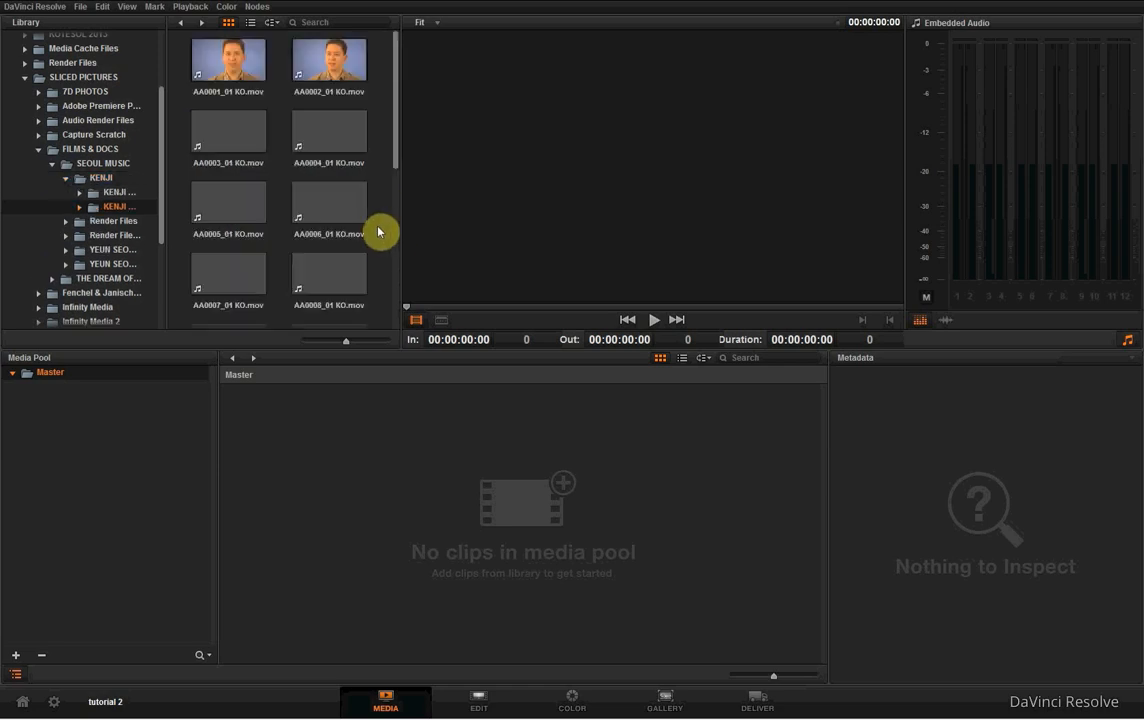
# - Browse the KO clips, load AA0006_01 KO.mov in the viewer and scrub back and forth through it
pyautogui.scroll(-1, 383, 130)
pyautogui.scroll(2, 381, 125)
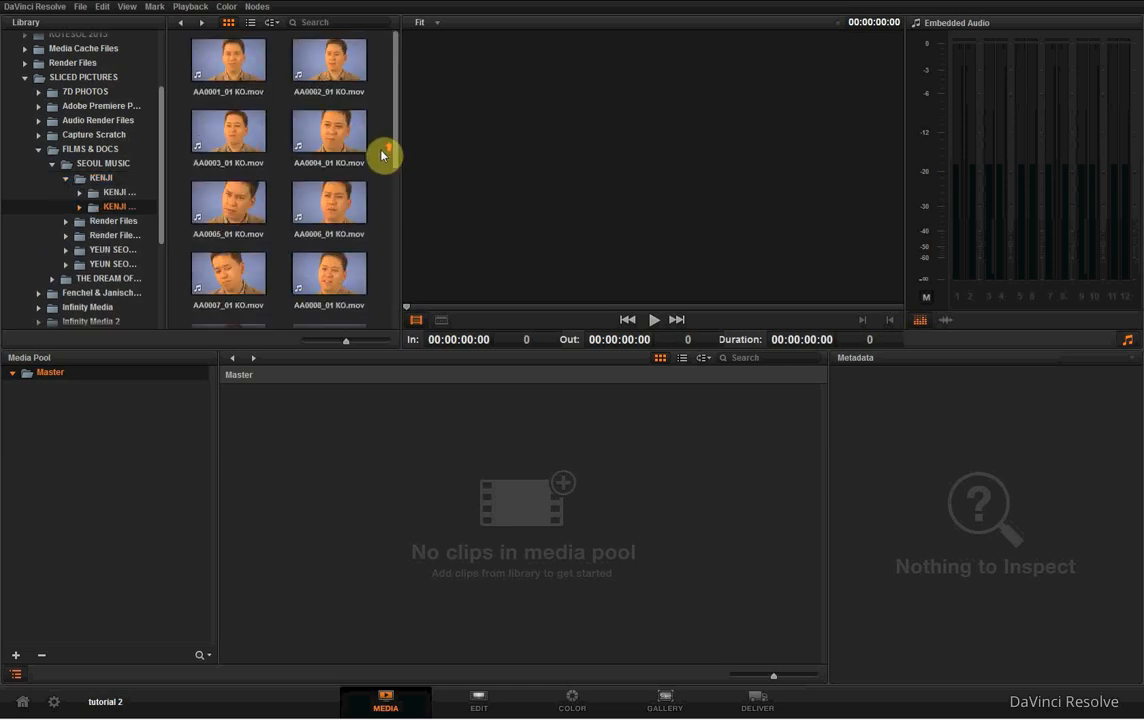
pyautogui.scroll(-1, 383, 155)
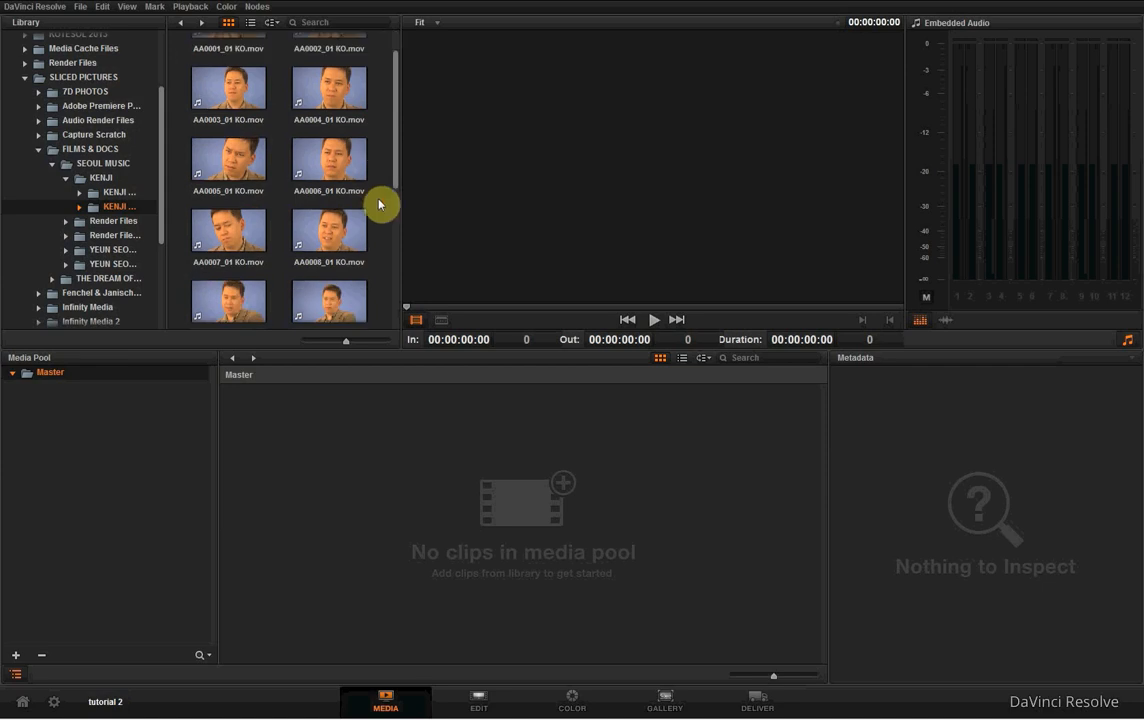
pyautogui.click(327, 158)
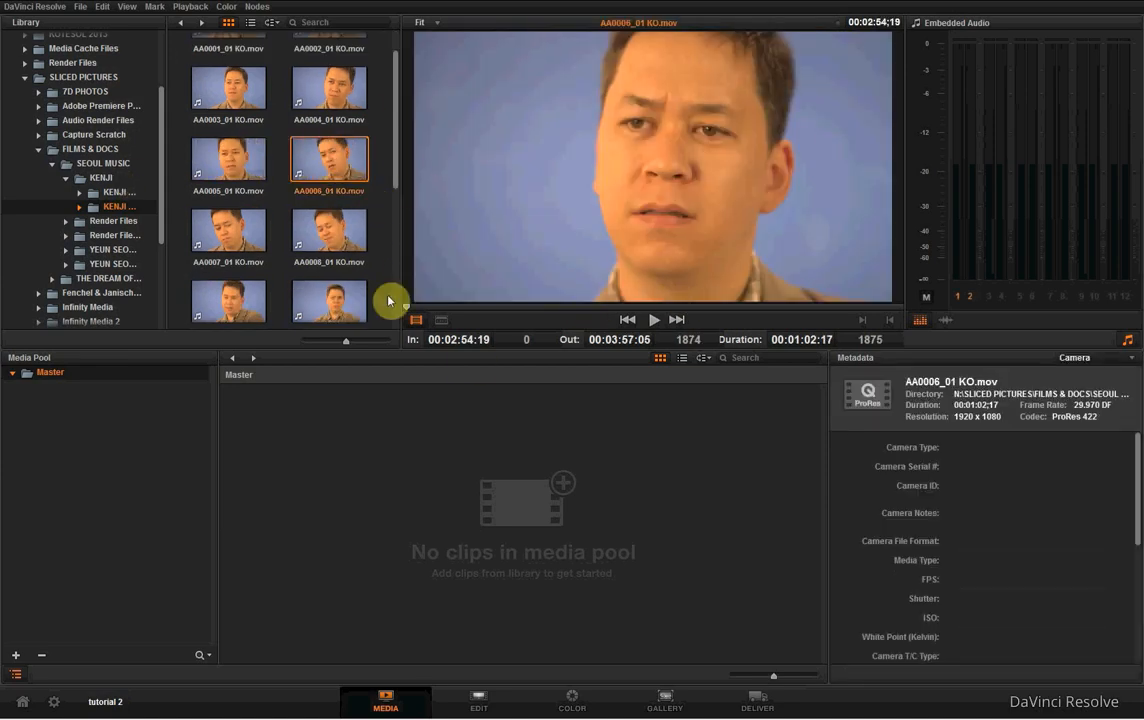
pyautogui.click(416, 316)
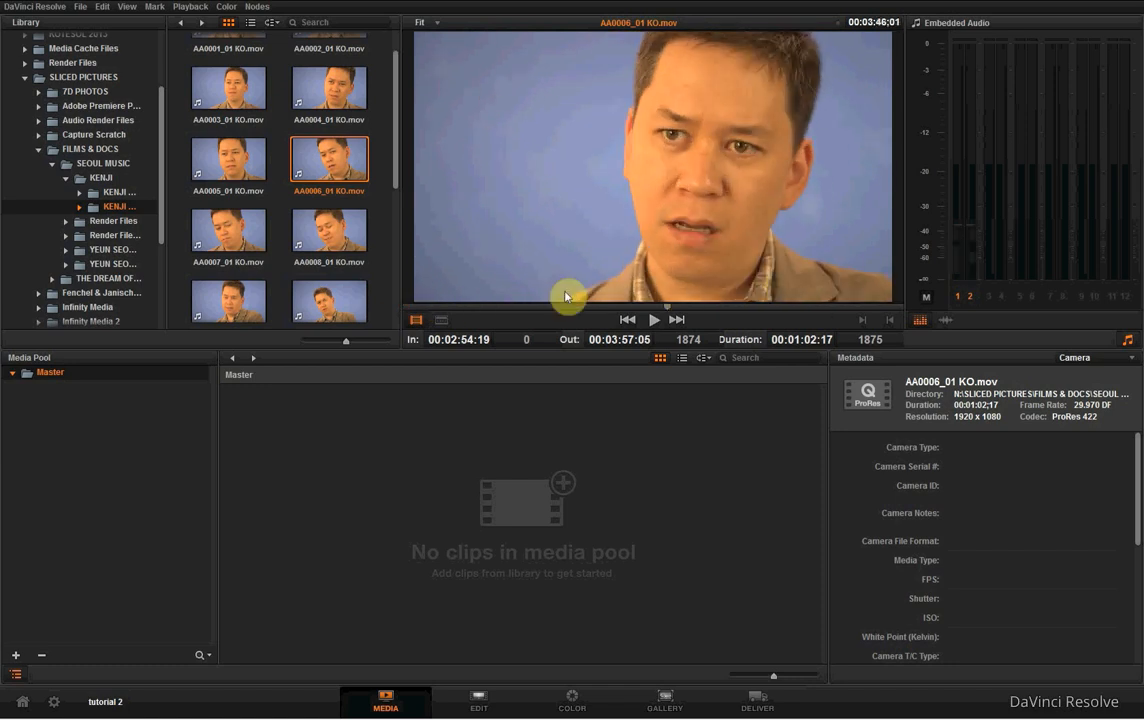
pyautogui.moveTo(660, 277); pyautogui.dragTo(410, 278)
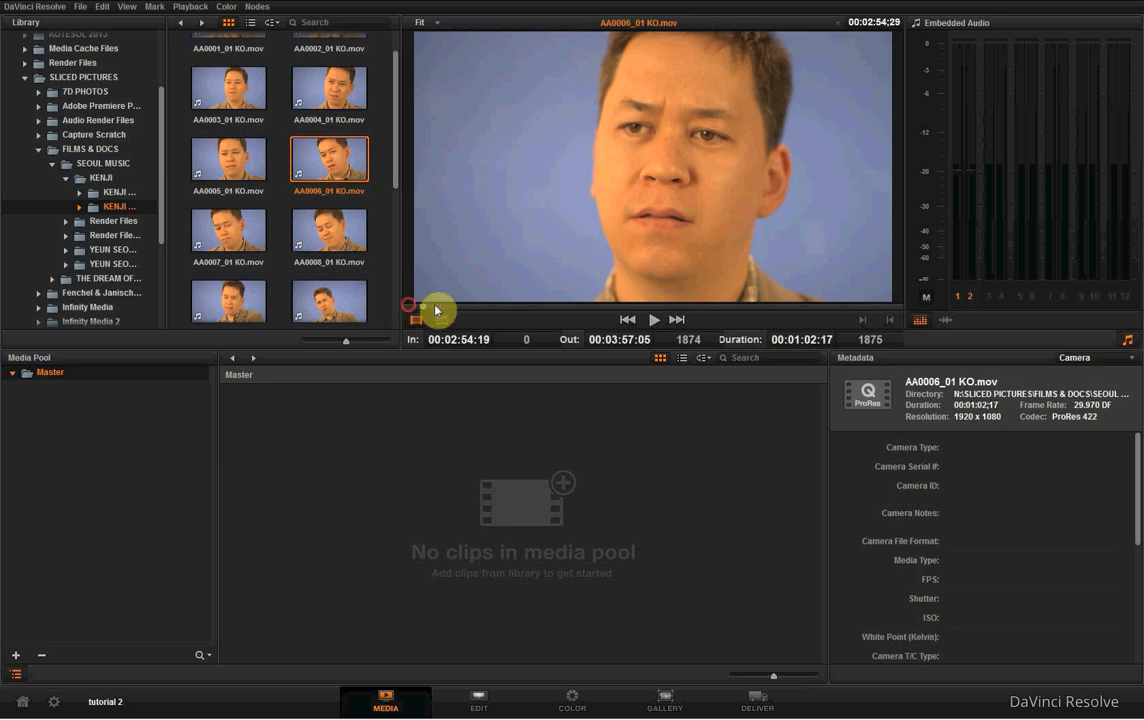
pyautogui.moveTo(435, 306); pyautogui.dragTo(506, 304)
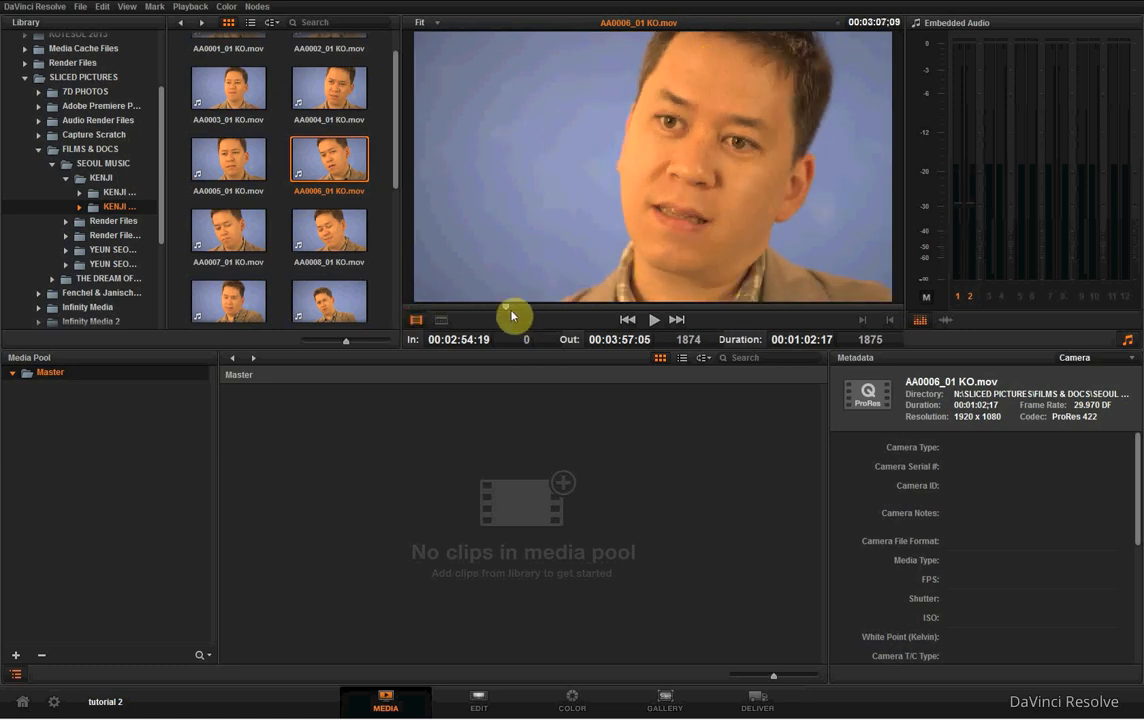
pyautogui.moveTo(511, 309); pyautogui.dragTo(419, 322)
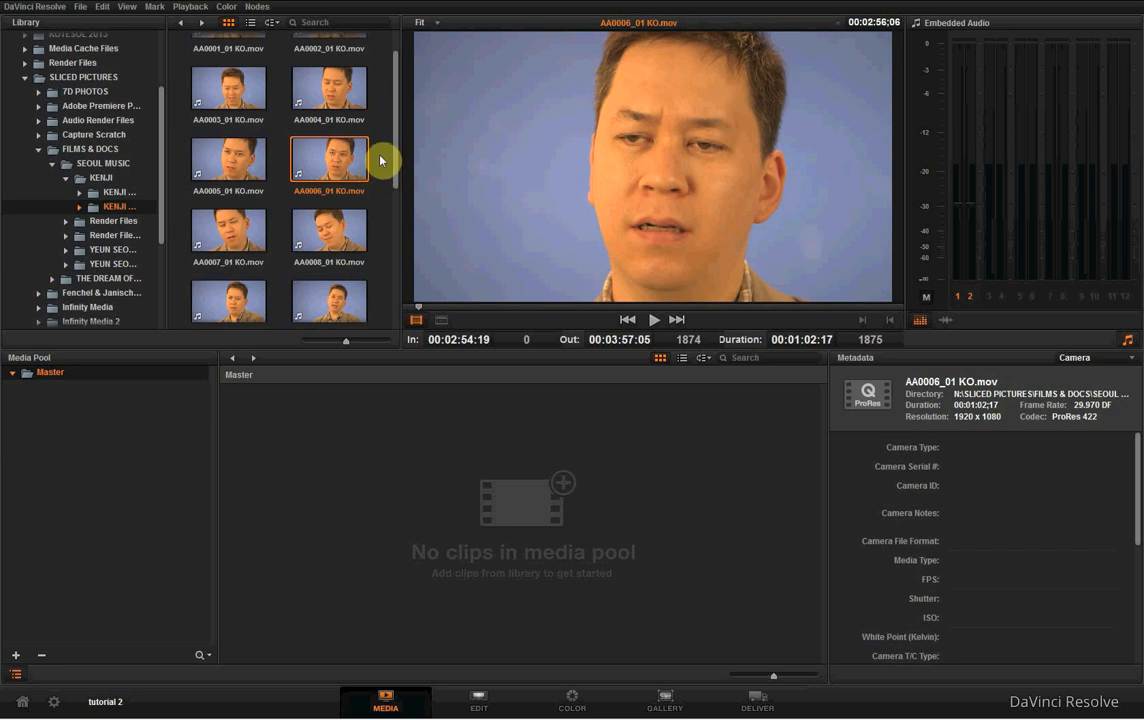
pyautogui.scroll(-3, 380, 160)
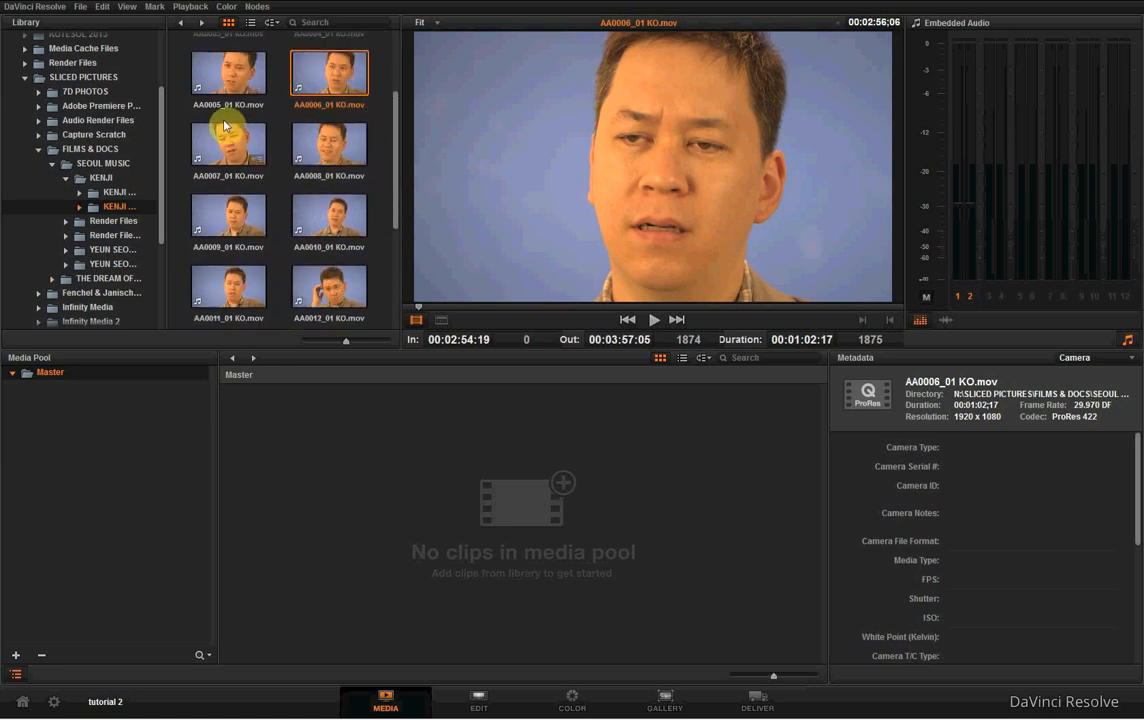
pyautogui.keyDown('ctrl'); pyautogui.click(237, 155); pyautogui.keyUp('ctrl')
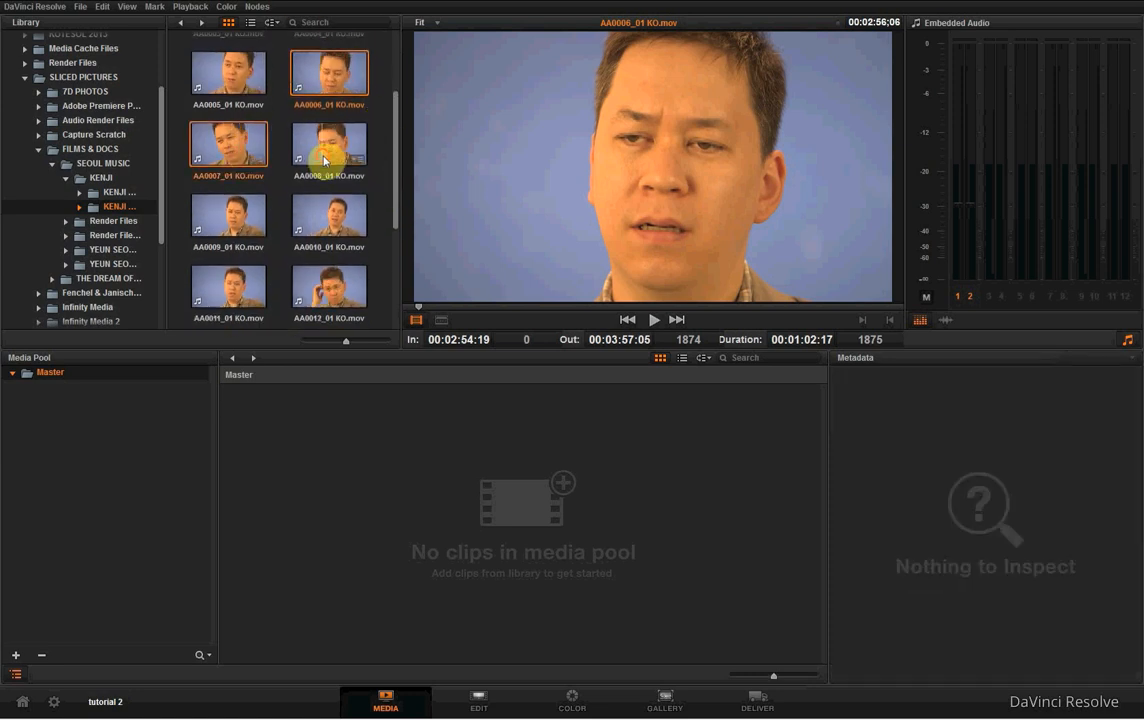
pyautogui.keyDown('ctrl'); pyautogui.click(324, 153); pyautogui.keyUp('ctrl')
pyautogui.keyDown('ctrl'); pyautogui.click(219, 220); pyautogui.keyUp('ctrl')
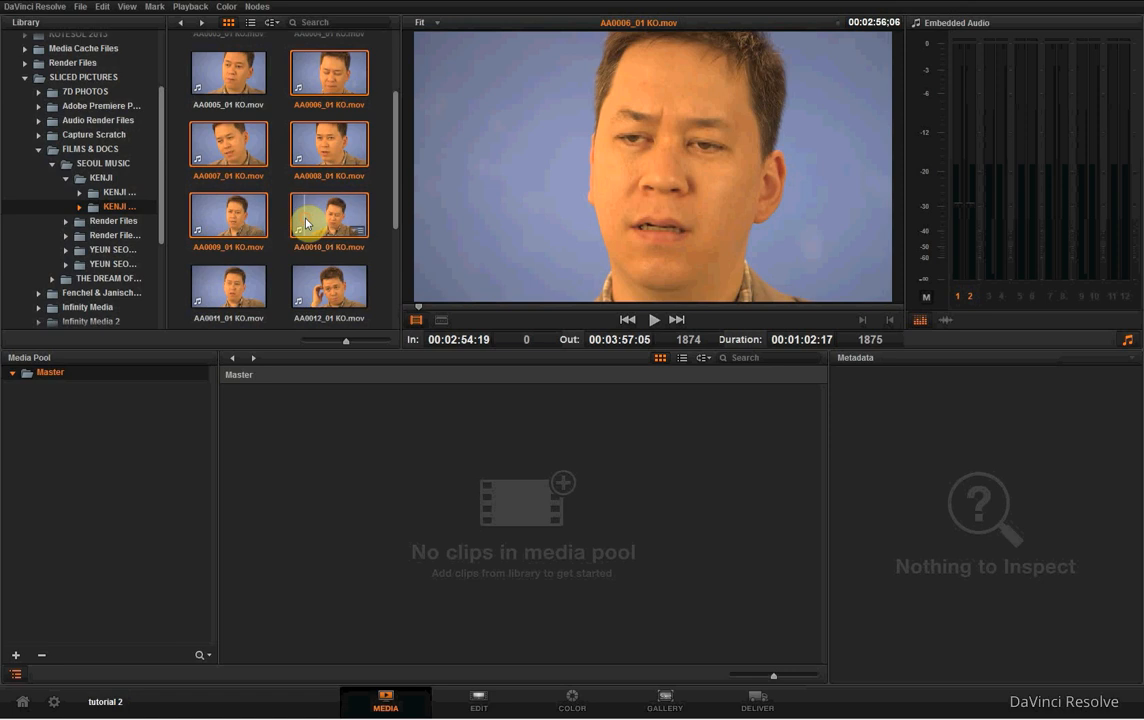
pyautogui.keyDown('ctrl'); pyautogui.click(366, 213); pyautogui.keyUp('ctrl')
pyautogui.rightClick(322, 78)
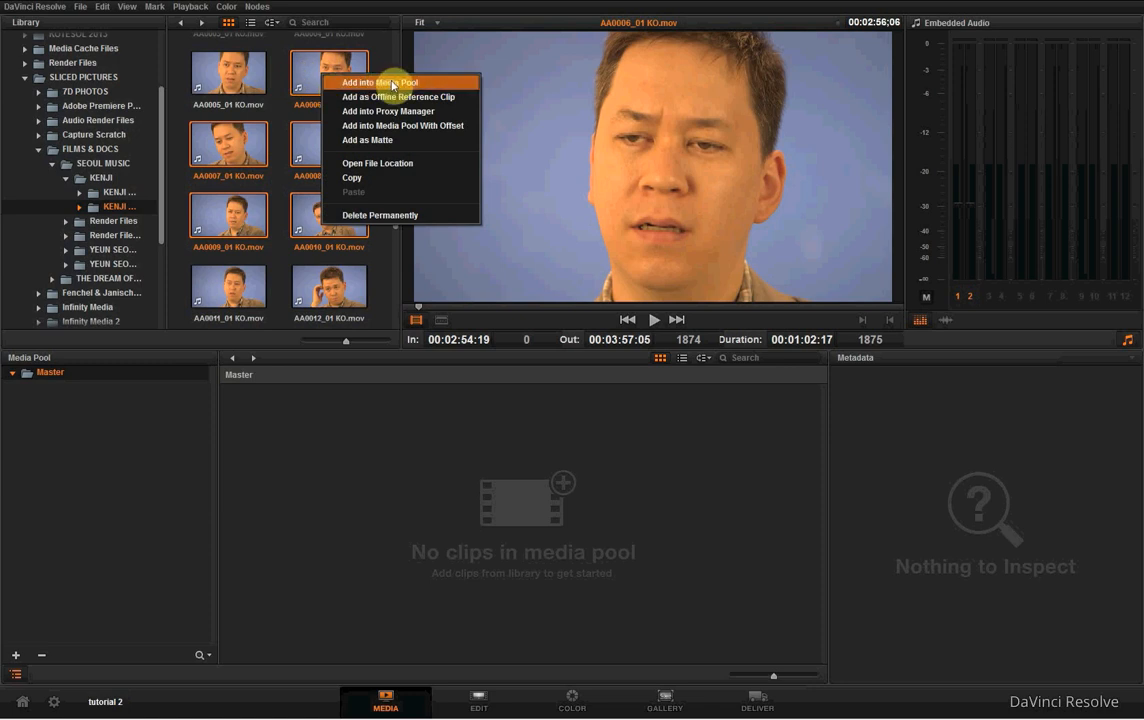
pyautogui.click(300, 74)
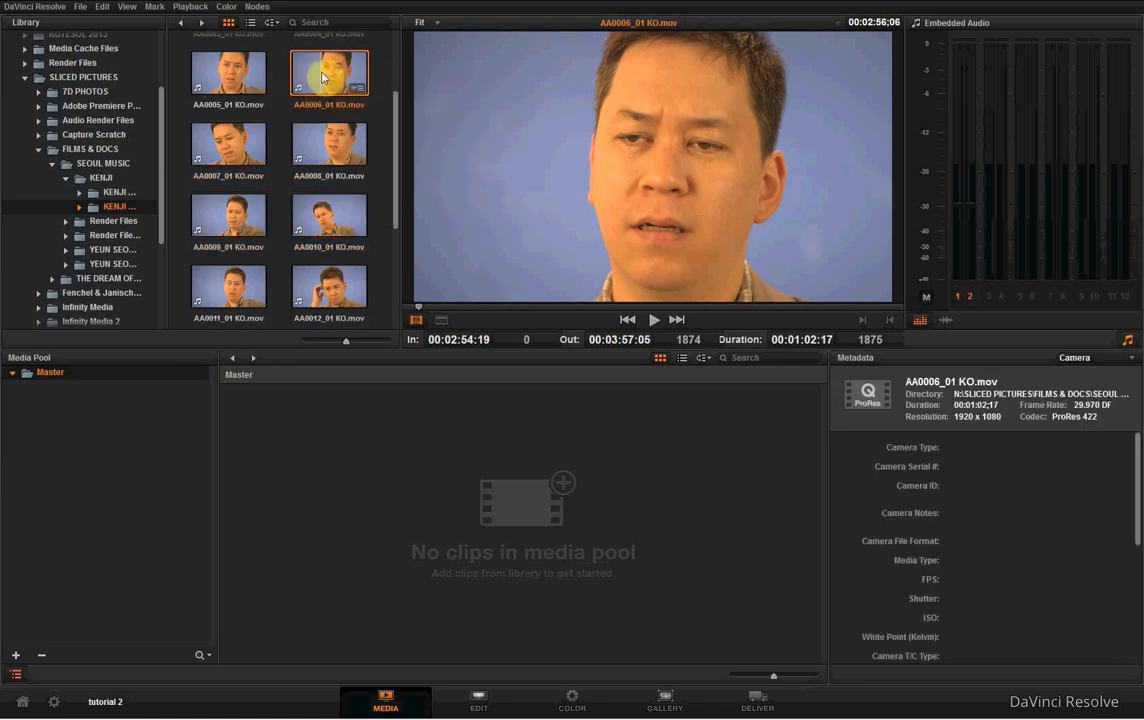
# - Add clips AA0006_01 KO.mov to AA0010_01 KO.mov to the media pool and change the project frame rate to match them
pyautogui.keyDown('ctrl'); pyautogui.click(334, 146); pyautogui.keyUp('ctrl')
pyautogui.keyDown('ctrl'); pyautogui.click(254, 146); pyautogui.keyUp('ctrl')
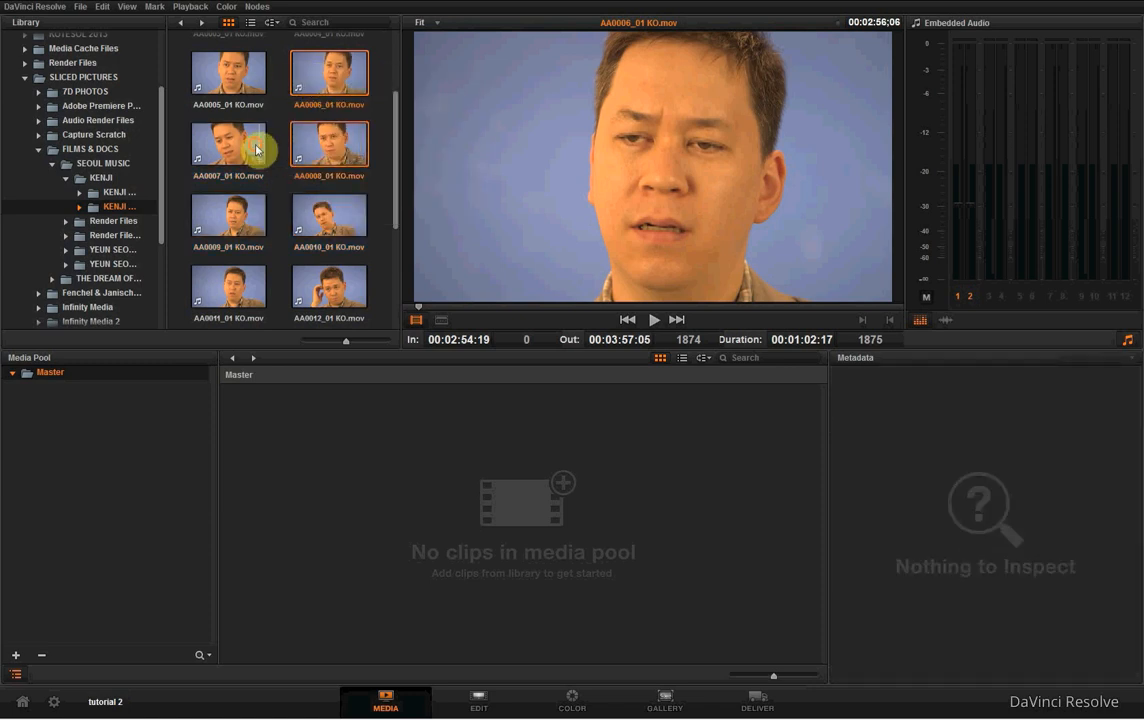
pyautogui.keyDown('ctrl'); pyautogui.click(254, 213); pyautogui.keyUp('ctrl')
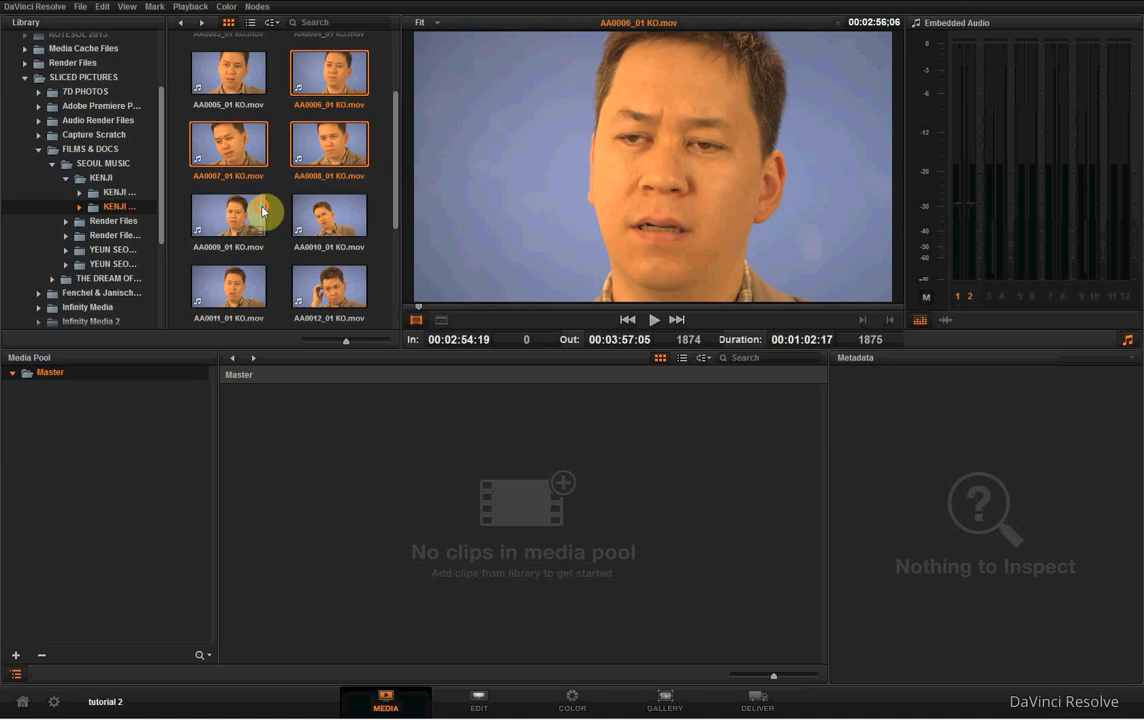
pyautogui.rightClick(325, 77)
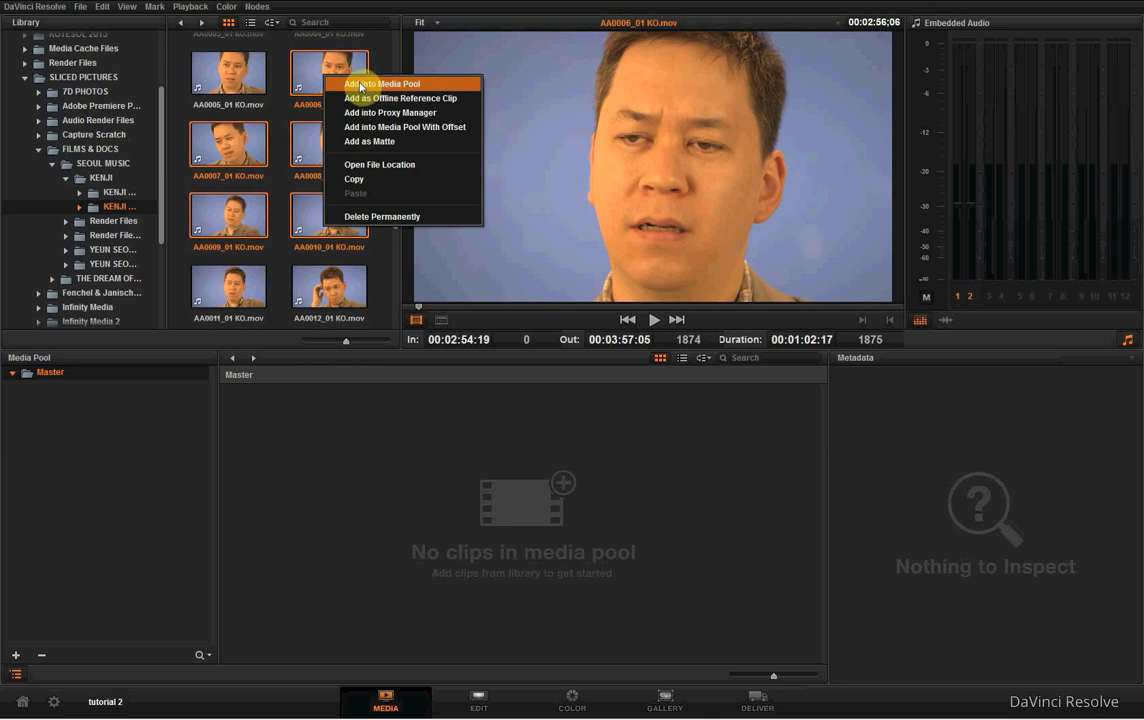
pyautogui.click(412, 85)
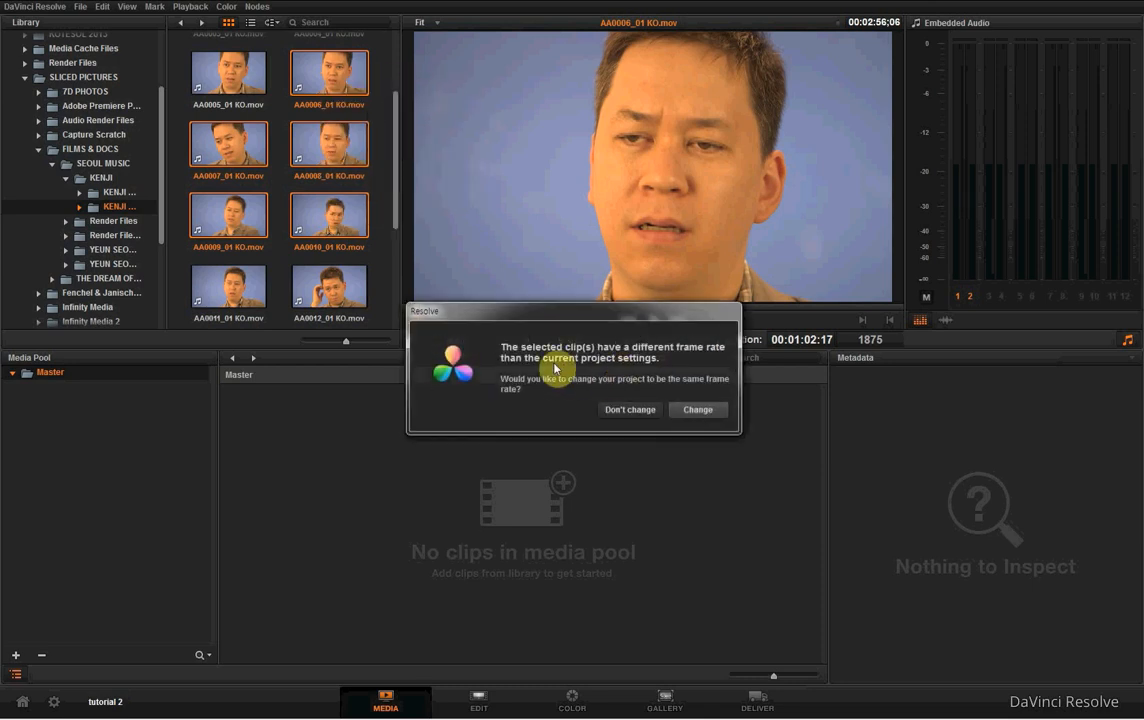
pyautogui.click(700, 410)
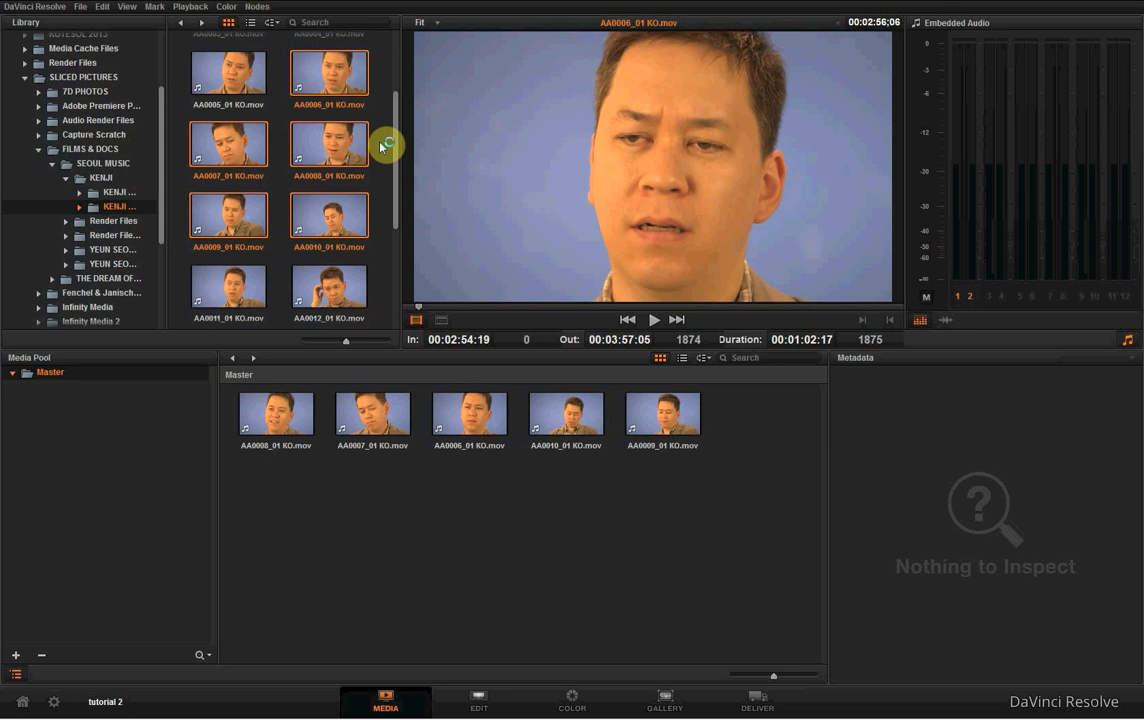
# - Add AA0003_01.mov, AA0004_01.mov and AA0005_01.mov from the second musician's first folder under SEOUL MUSIC to the media pool
pyautogui.click(101, 163)
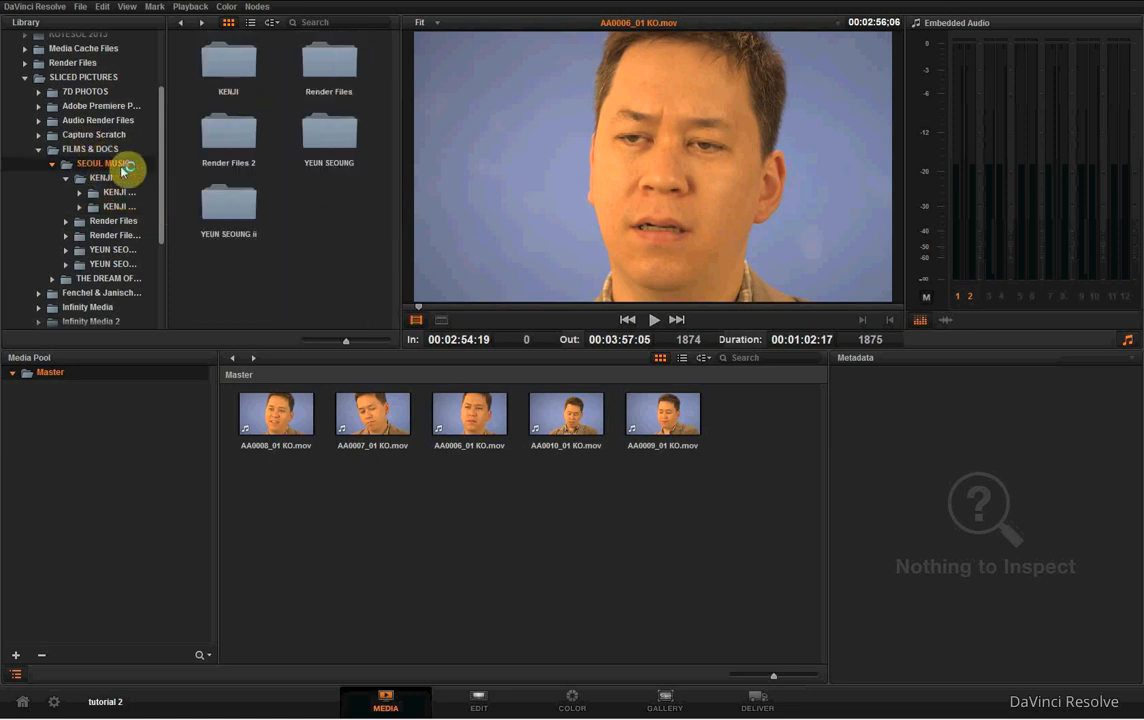
pyautogui.click(318, 122)
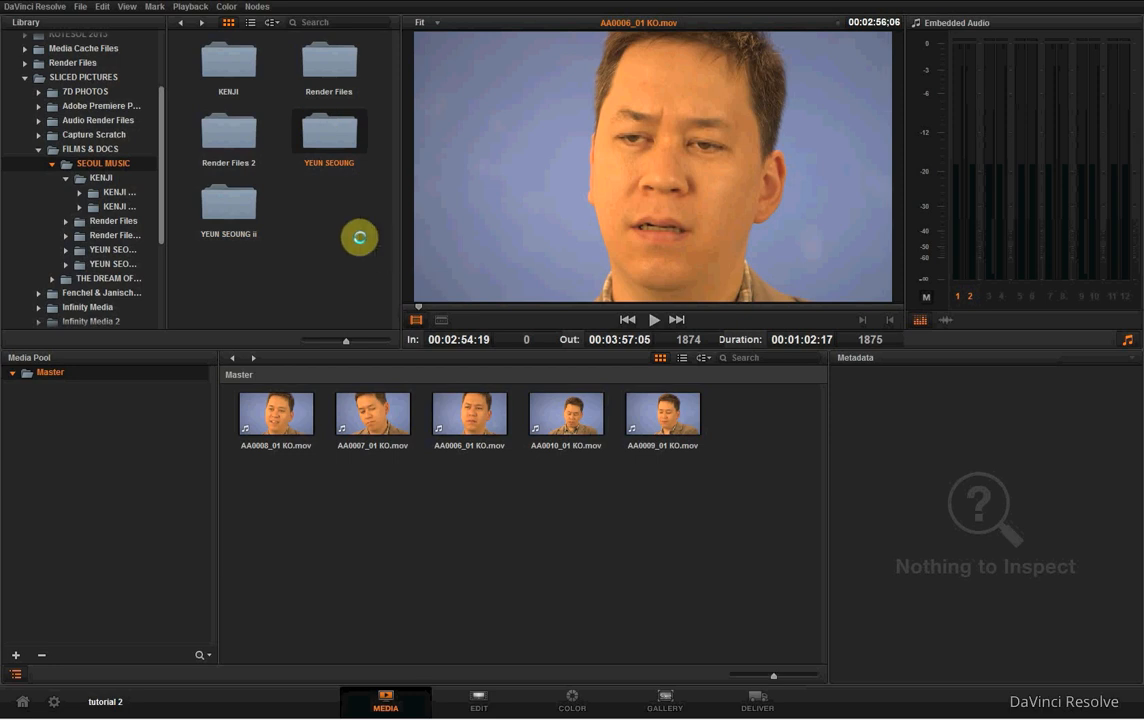
pyautogui.click(235, 54)
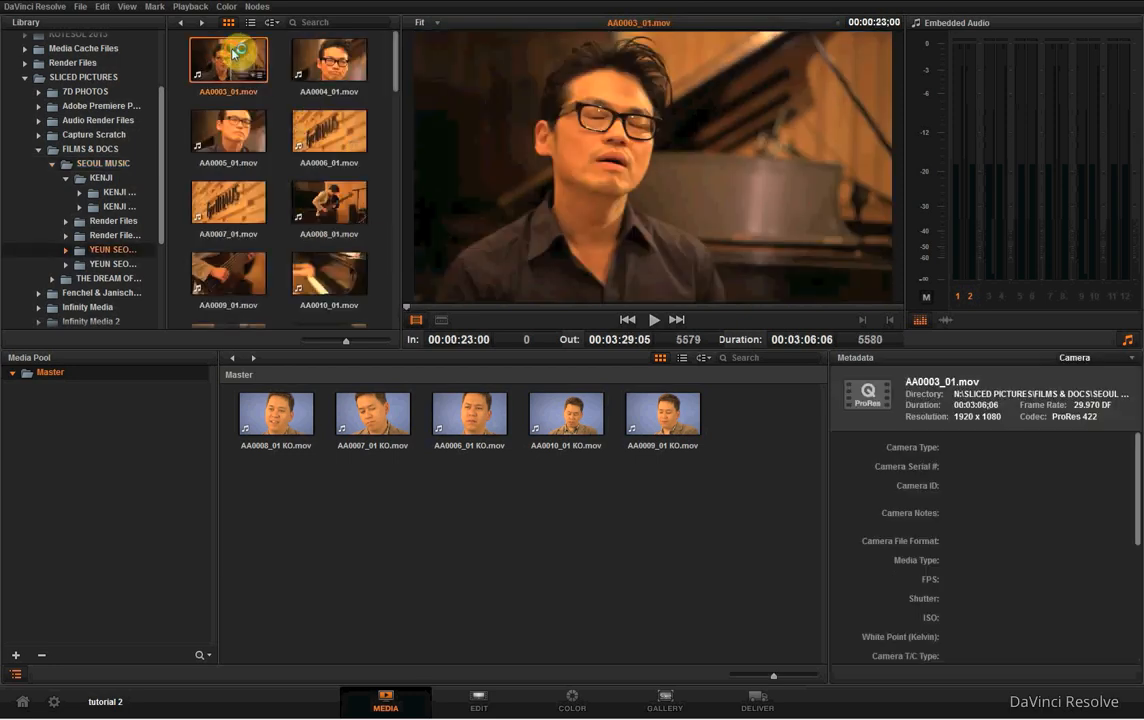
pyautogui.keyDown('ctrl'); pyautogui.click(305, 84); pyautogui.keyUp('ctrl')
pyautogui.keyDown('ctrl'); pyautogui.click(225, 158); pyautogui.keyUp('ctrl')
pyautogui.rightClick(324, 46)
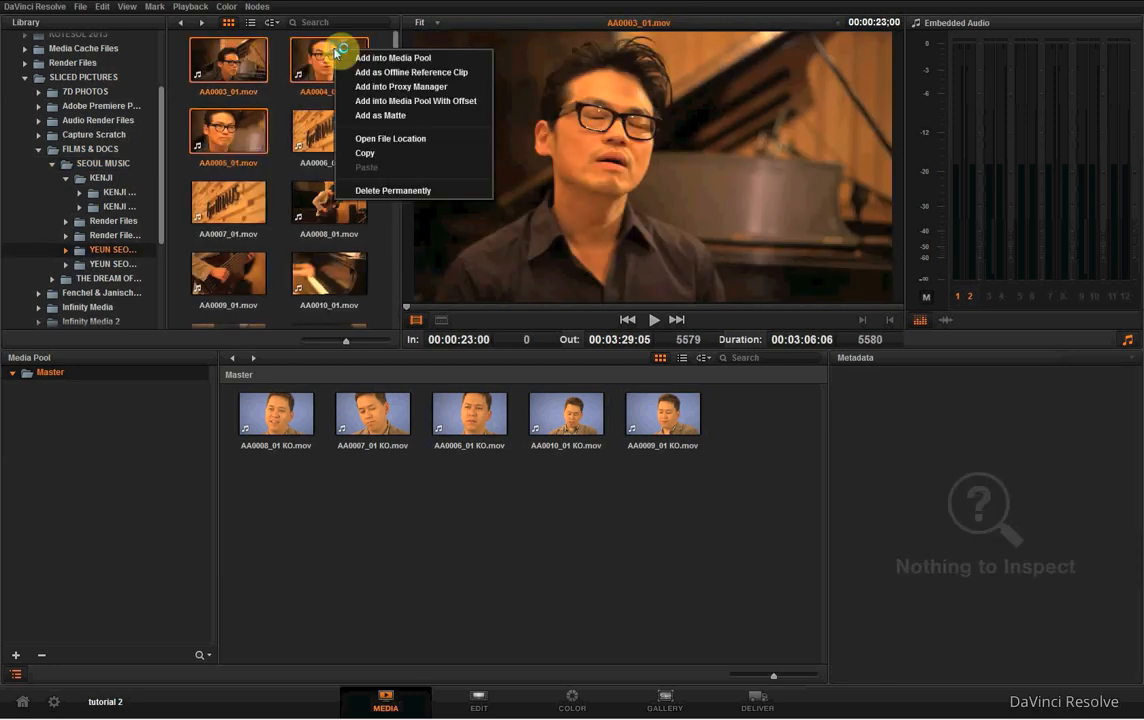
pyautogui.click(409, 58)
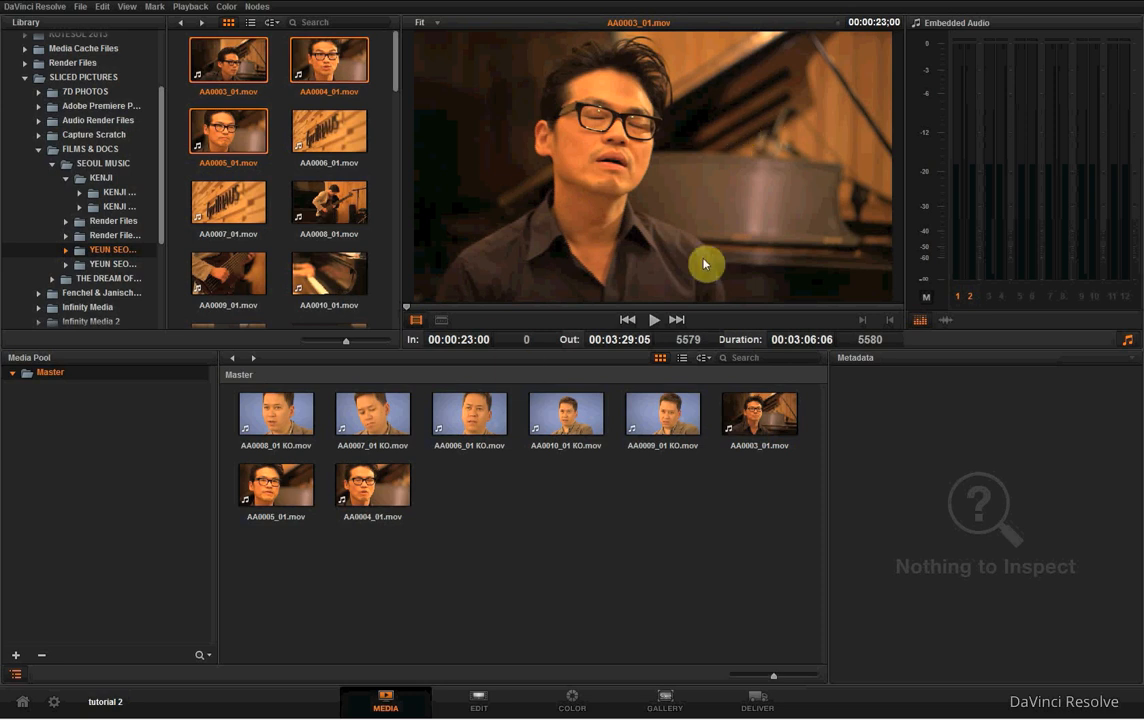
# - Look through the remaining clips in this musician's folder and review the available clip commands for AA0004_01.mov
pyautogui.scroll(-2, 398, 112)
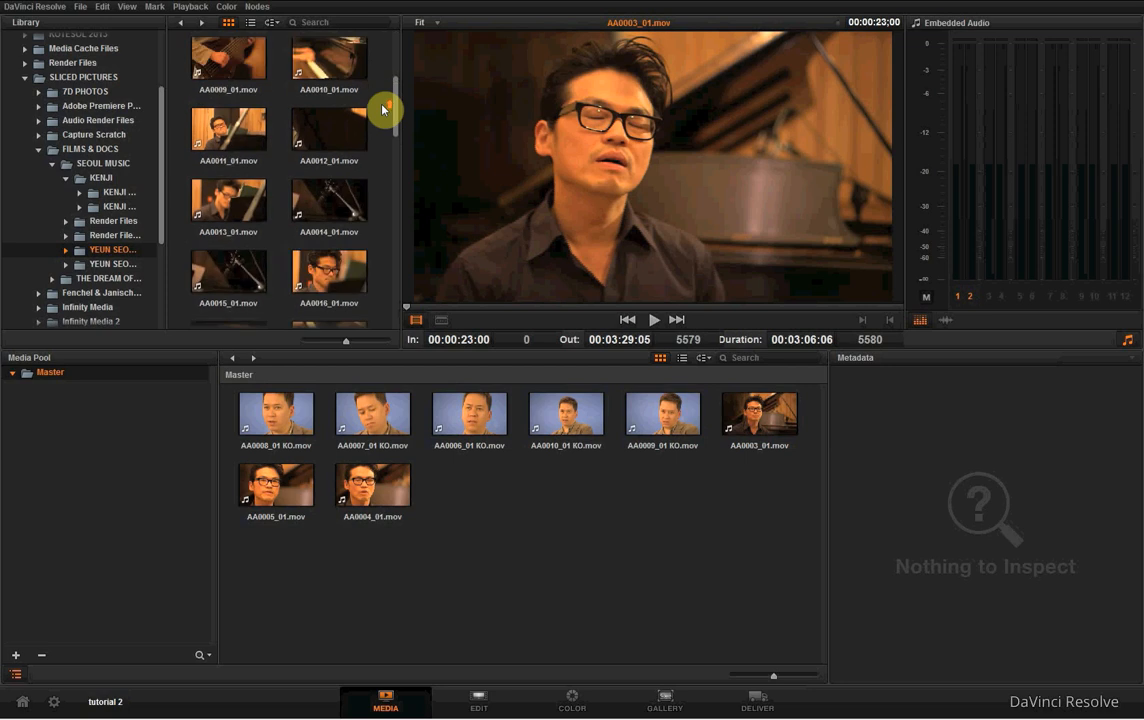
pyautogui.scroll(1, 385, 105)
pyautogui.scroll(-10, 341, 192)
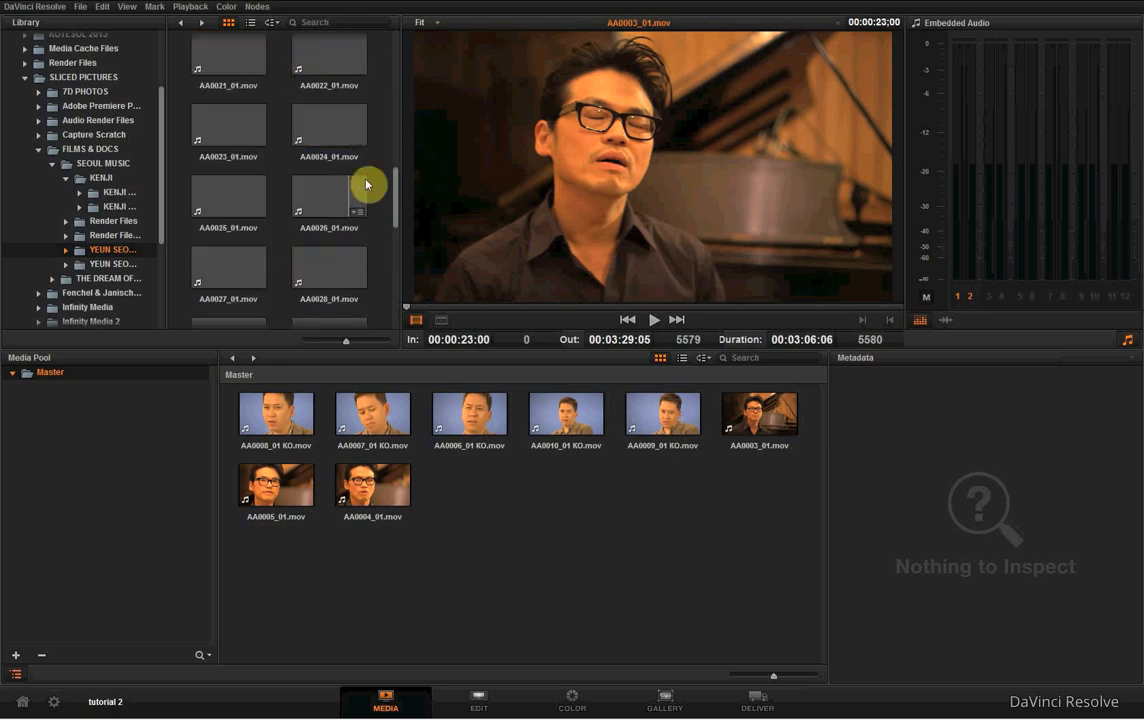
pyautogui.scroll(9, 372, 184)
pyautogui.scroll(1, 380, 182)
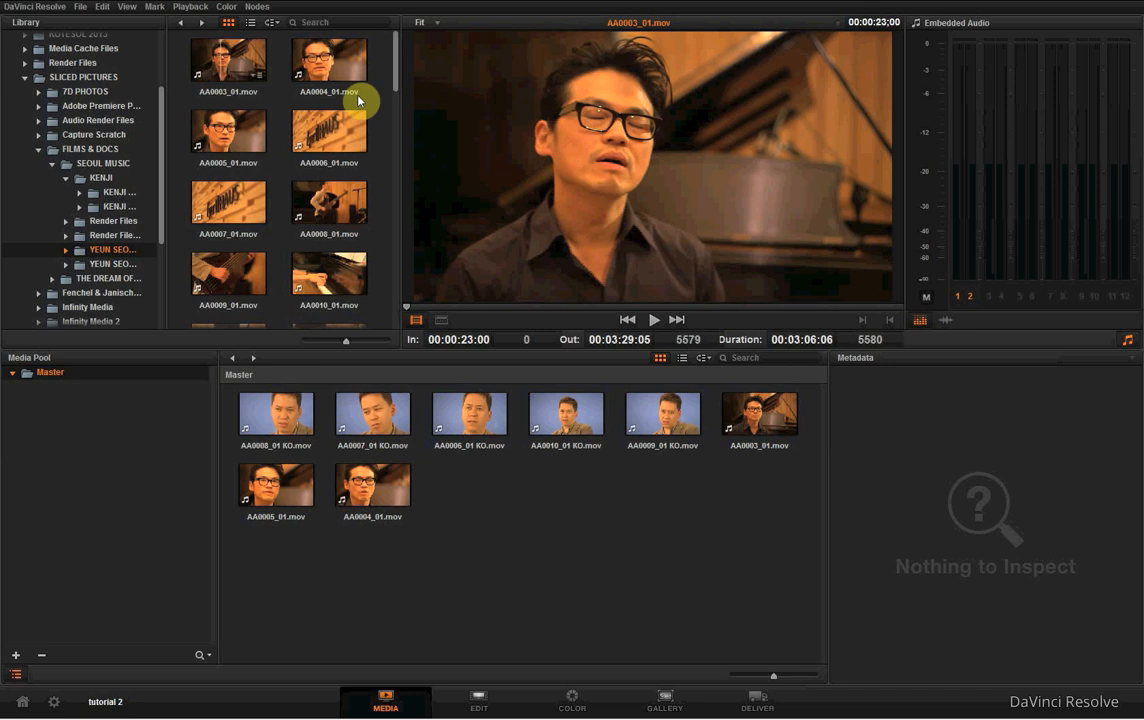
pyautogui.click(341, 52)
pyautogui.rightClick(349, 54)
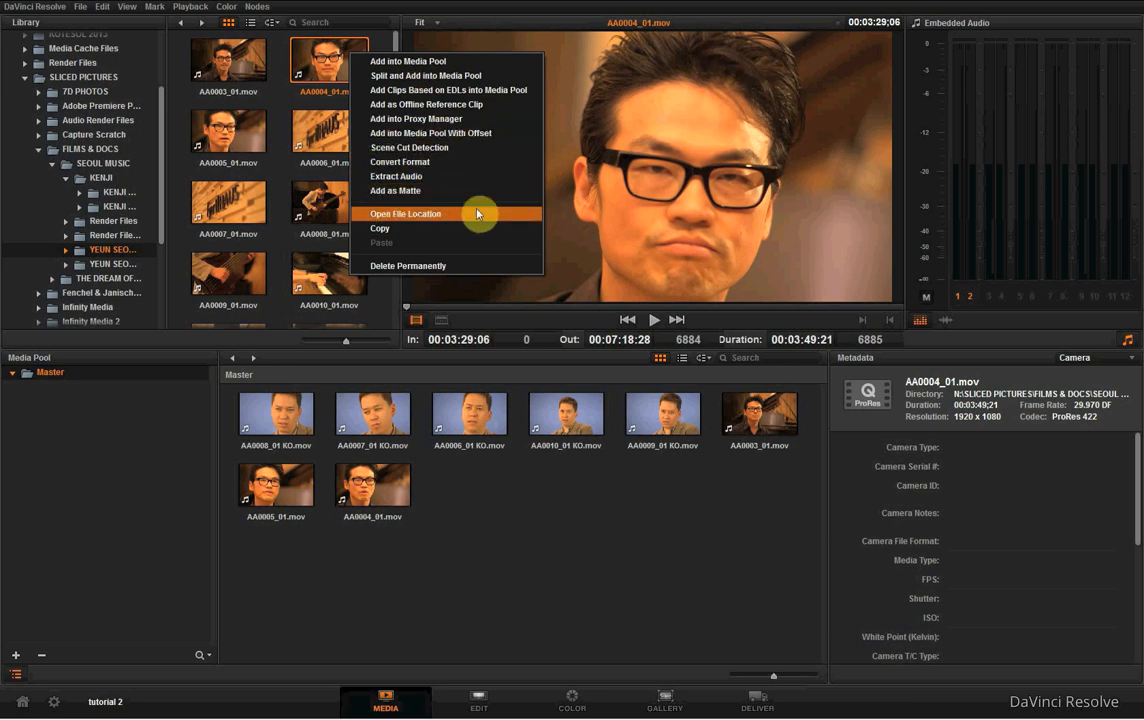
pyautogui.click(383, 217)
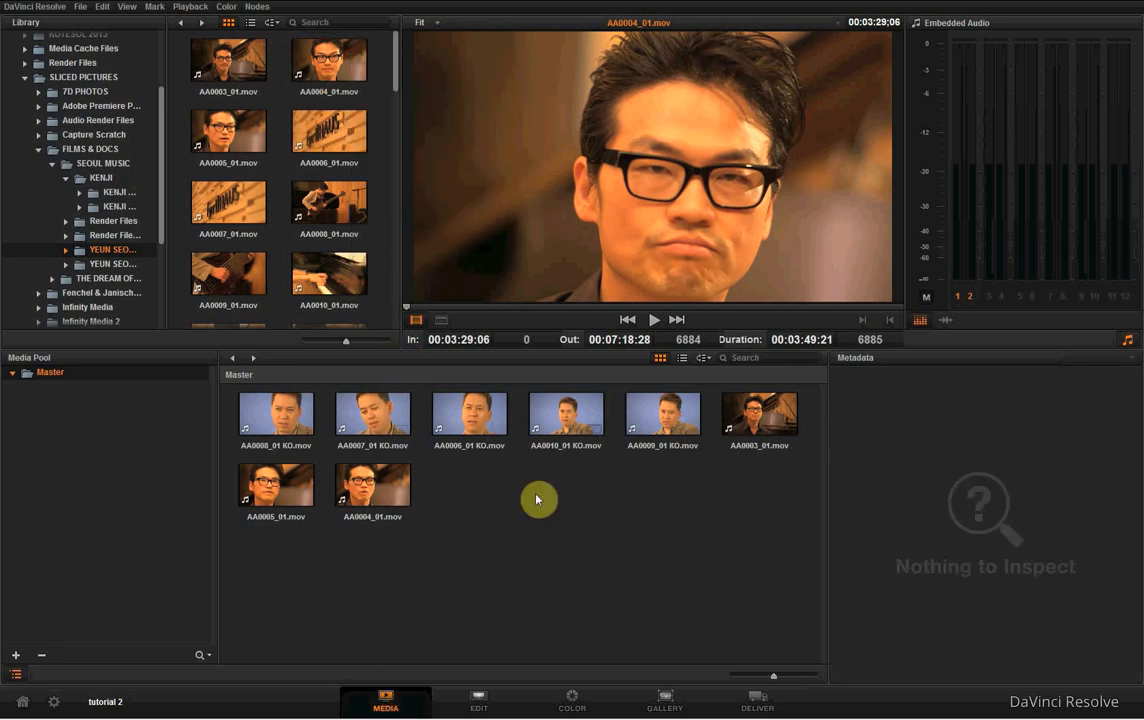
# - Select AA0003_01.mov in the media pool and examine its Camera metadata fields and the available metadata groups
pyautogui.click(763, 427)
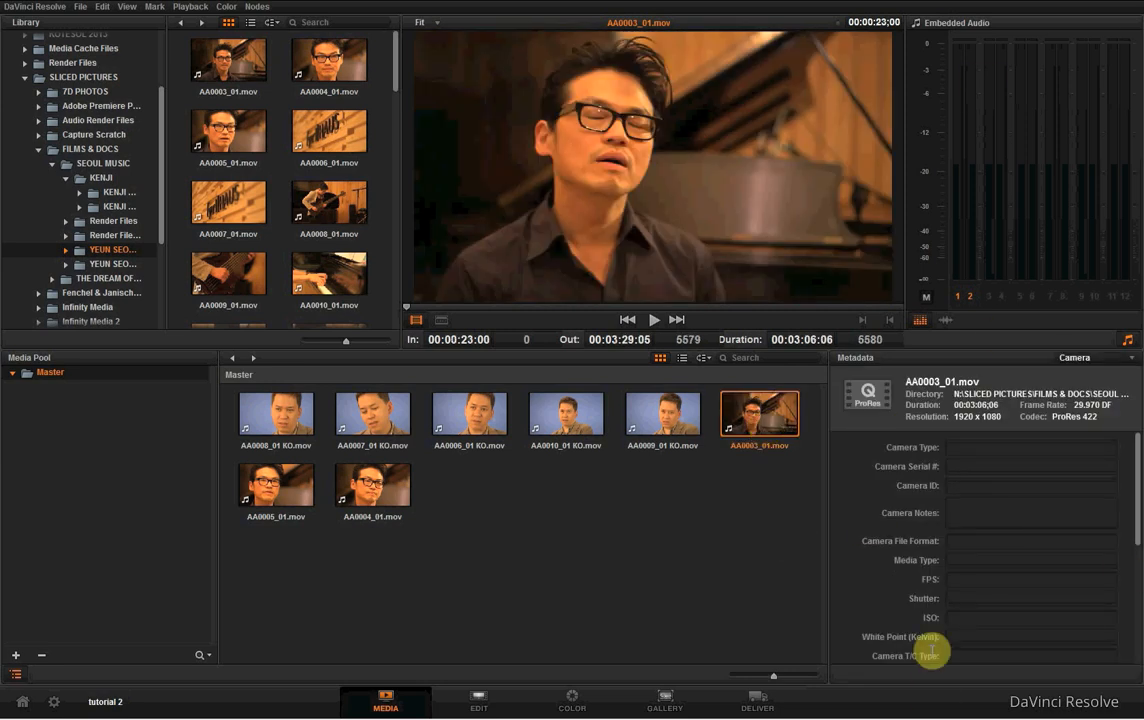
pyautogui.click(1070, 352)
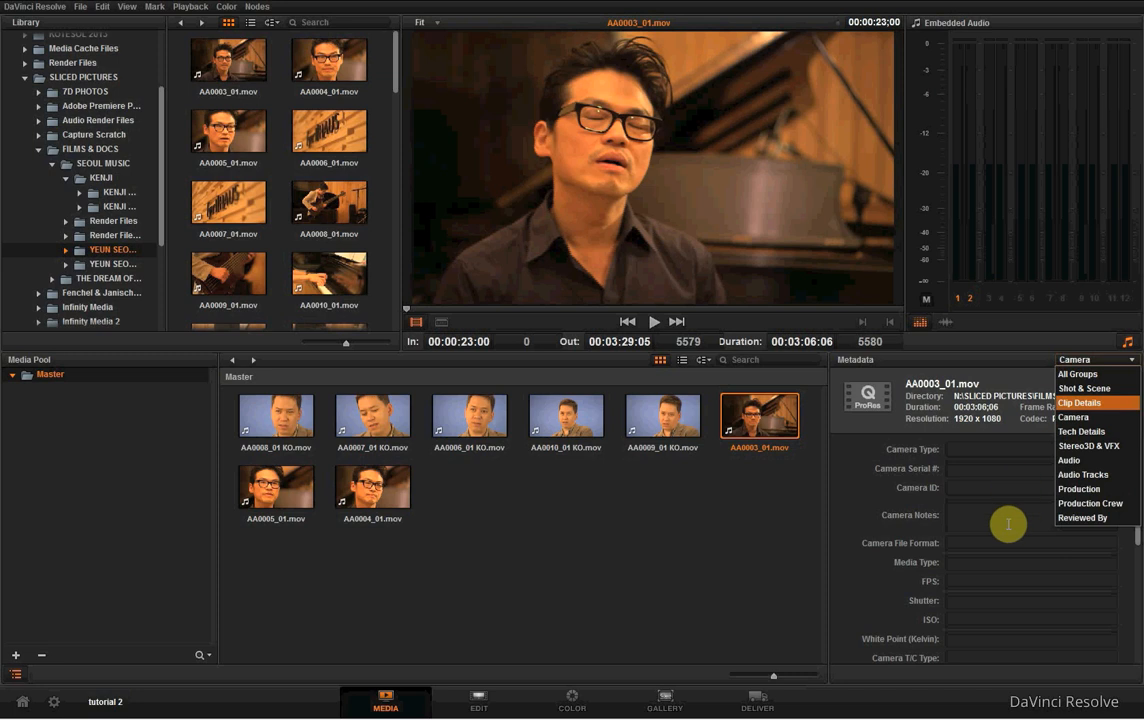
pyautogui.click(1005, 517)
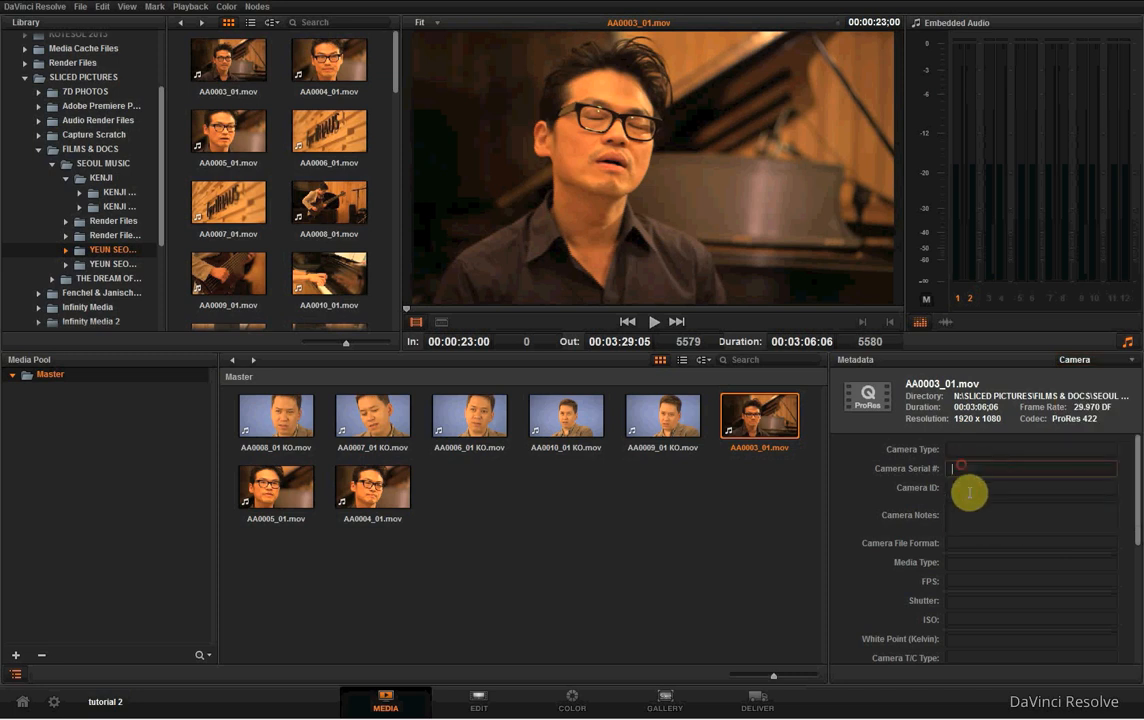
pyautogui.scroll(-3, 983, 567)
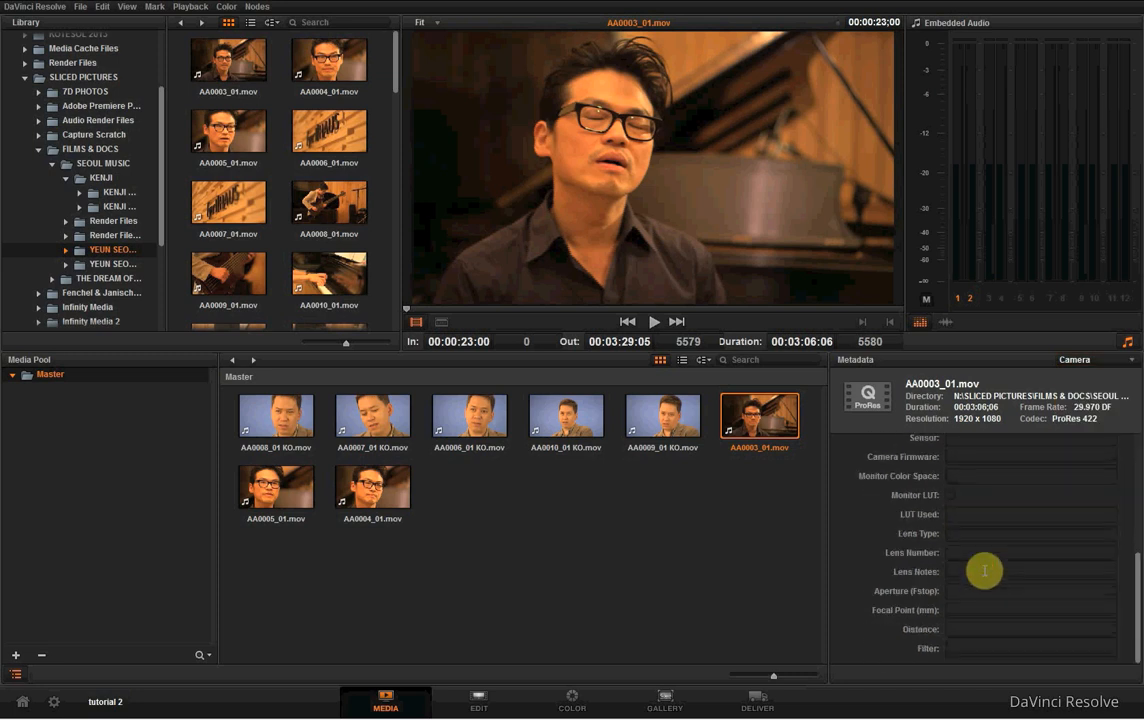
pyautogui.scroll(3, 983, 567)
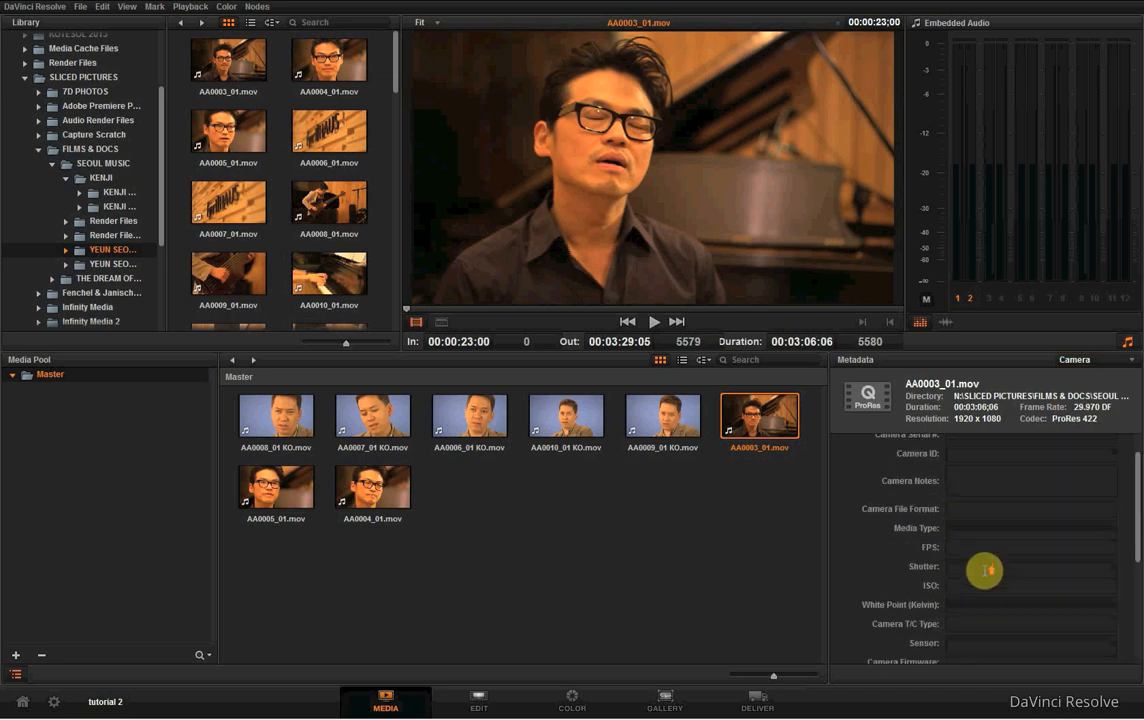
# - Show the Clip Details metadata group and inspect it for AA0003_01.mov
pyautogui.click(1078, 360)
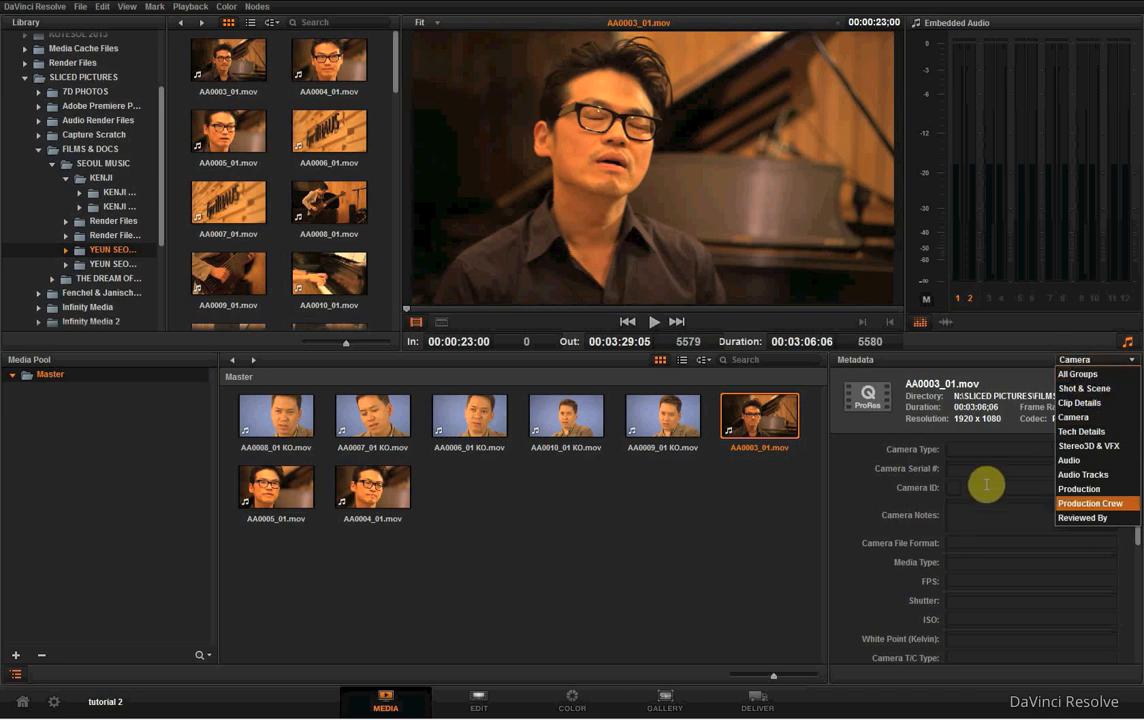
pyautogui.click(1098, 403)
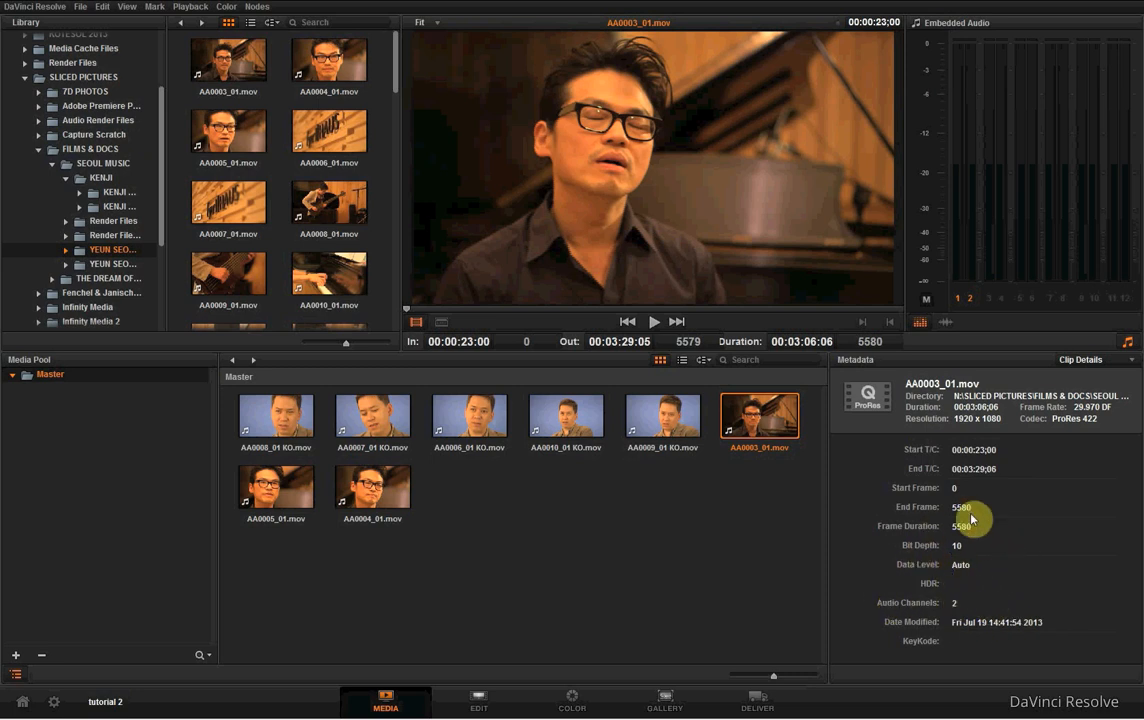
pyautogui.click(566, 516)
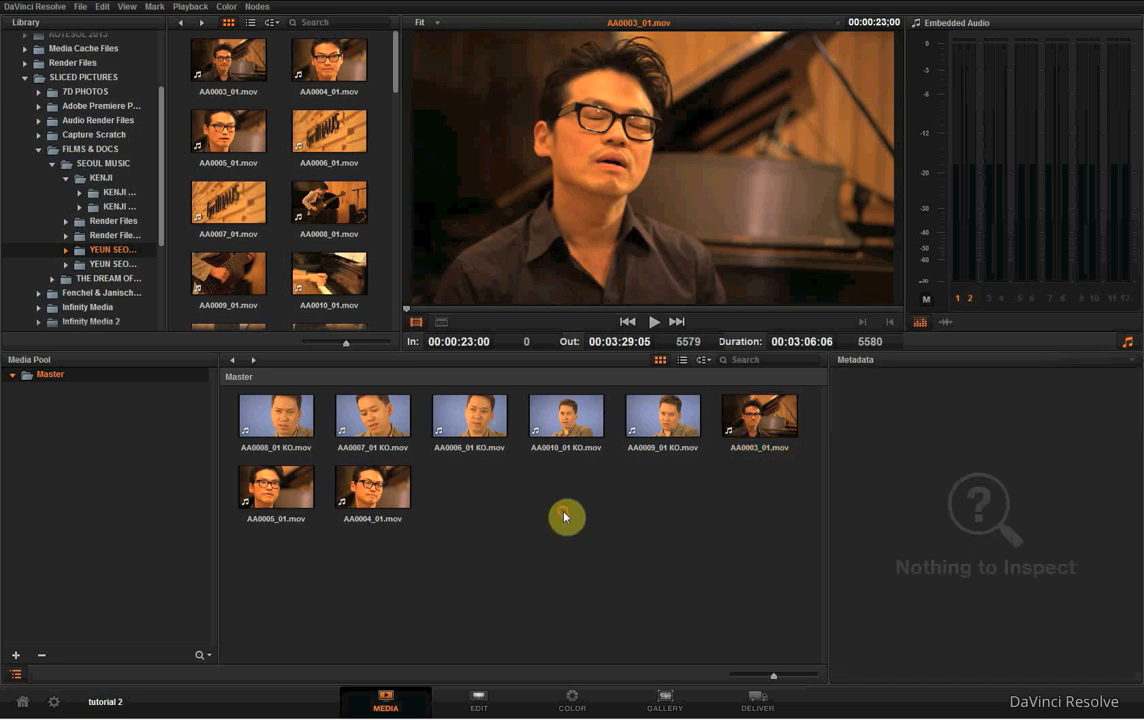
pyautogui.click(655, 410)
pyautogui.click(782, 424)
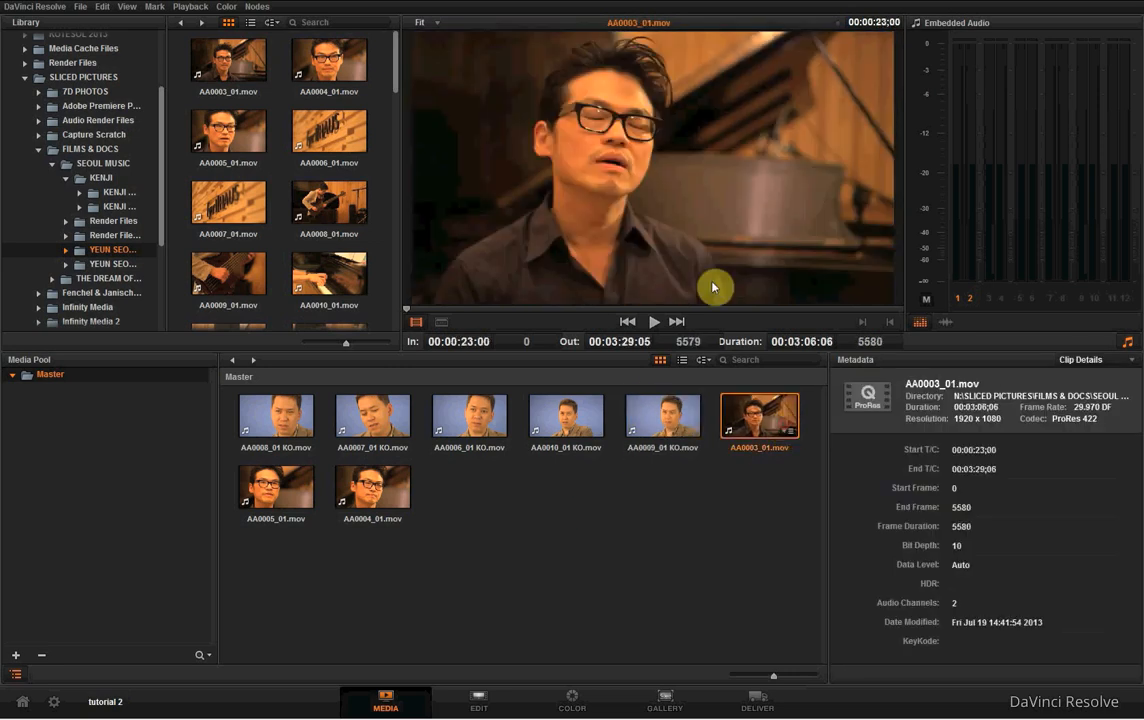
# - On the Edit page, start an AAF/EDL/XML import and browse to SLICED PICTURES/FILMS & DOCS/SEOUL MUSIC on the N: drive
pyautogui.click(490, 706)
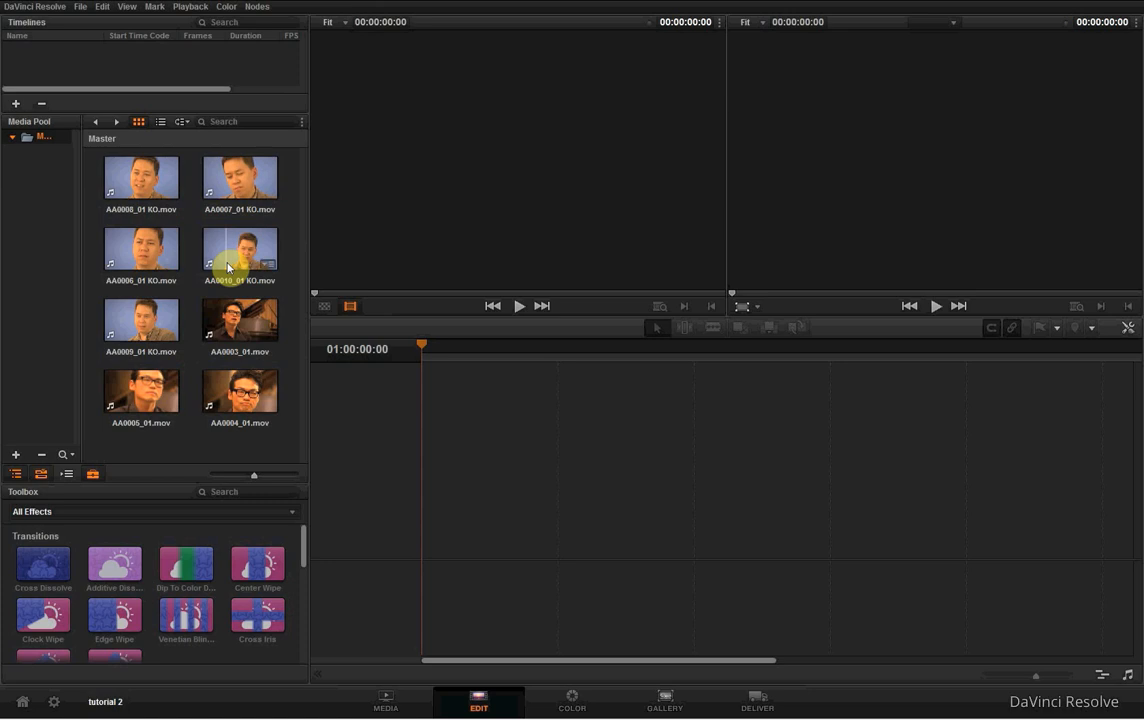
pyautogui.click(84, 7)
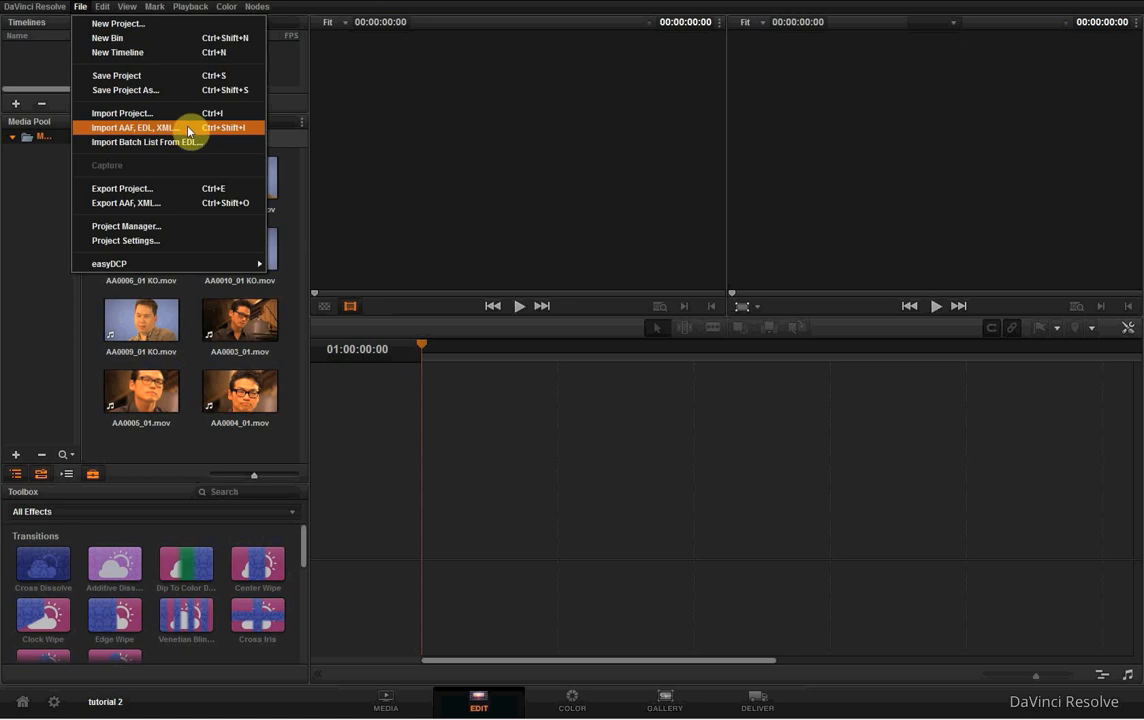
pyautogui.click(188, 131)
pyautogui.moveTo(518, 206); pyautogui.dragTo(538, 143)
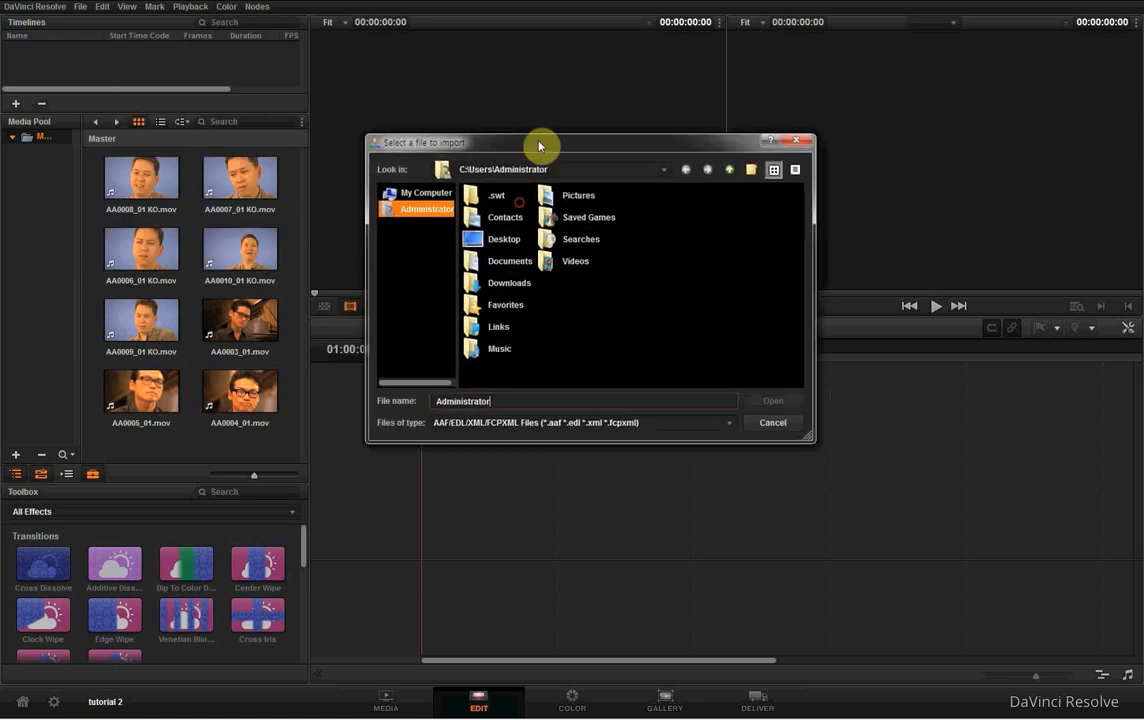
pyautogui.click(418, 192)
pyautogui.doubleClick(600, 218)
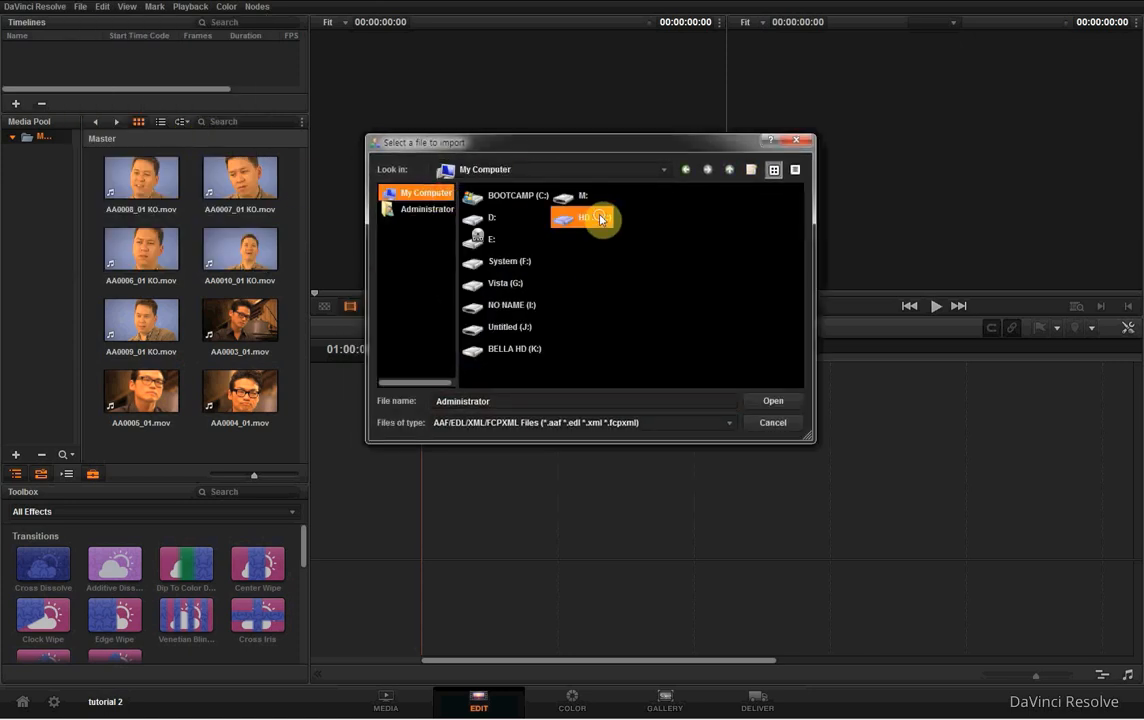
pyautogui.click(541, 350)
pyautogui.doubleClick(541, 350)
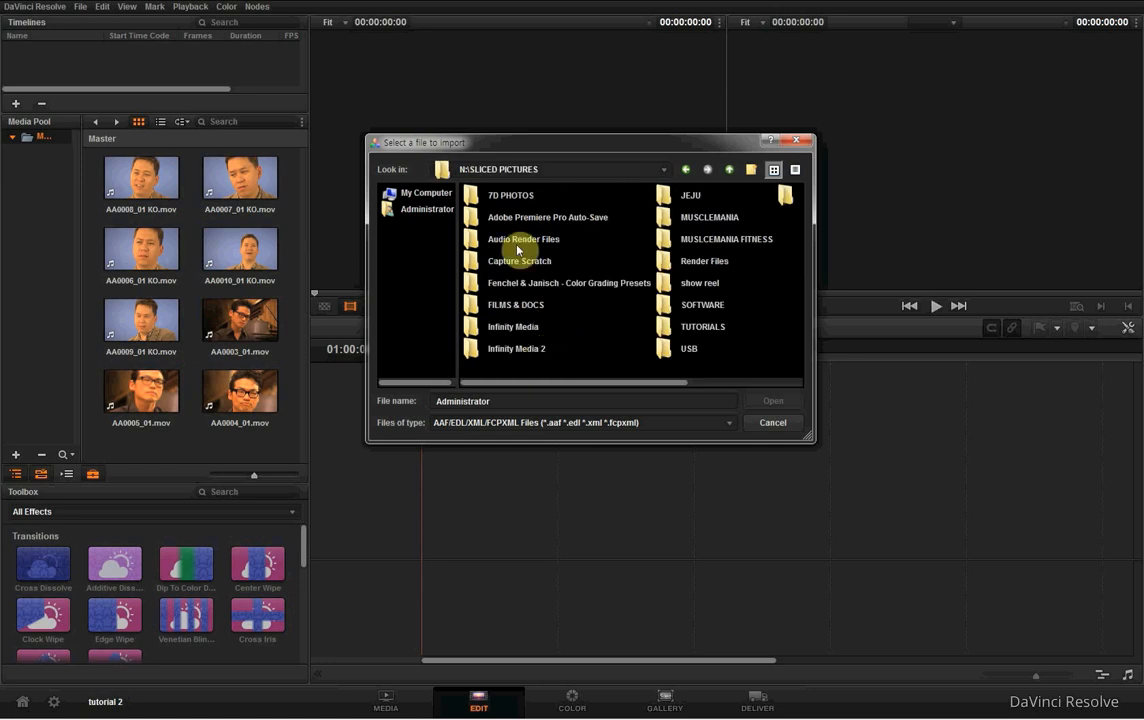
pyautogui.doubleClick(530, 308)
pyautogui.doubleClick(521, 197)
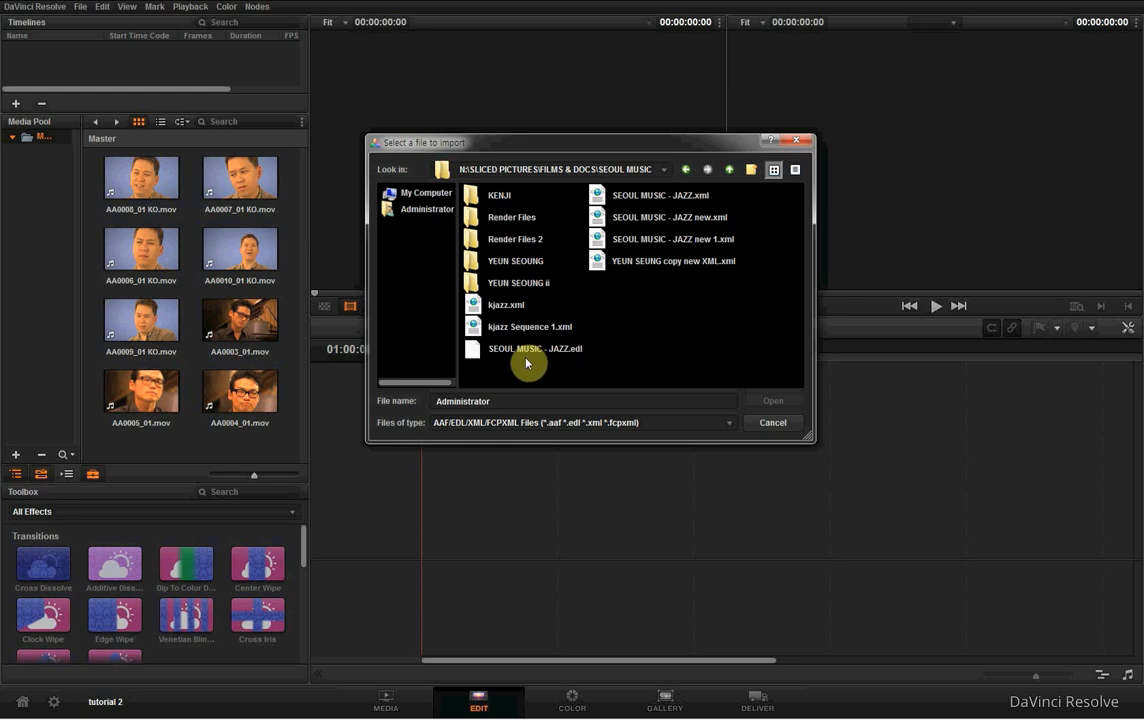
# - Import SEOUL MUSIC - JAZZ.edl as the timeline SEOUL MUSIC - JAZZ at 29.97 frames per second with drop frame timecode
pyautogui.click(555, 349)
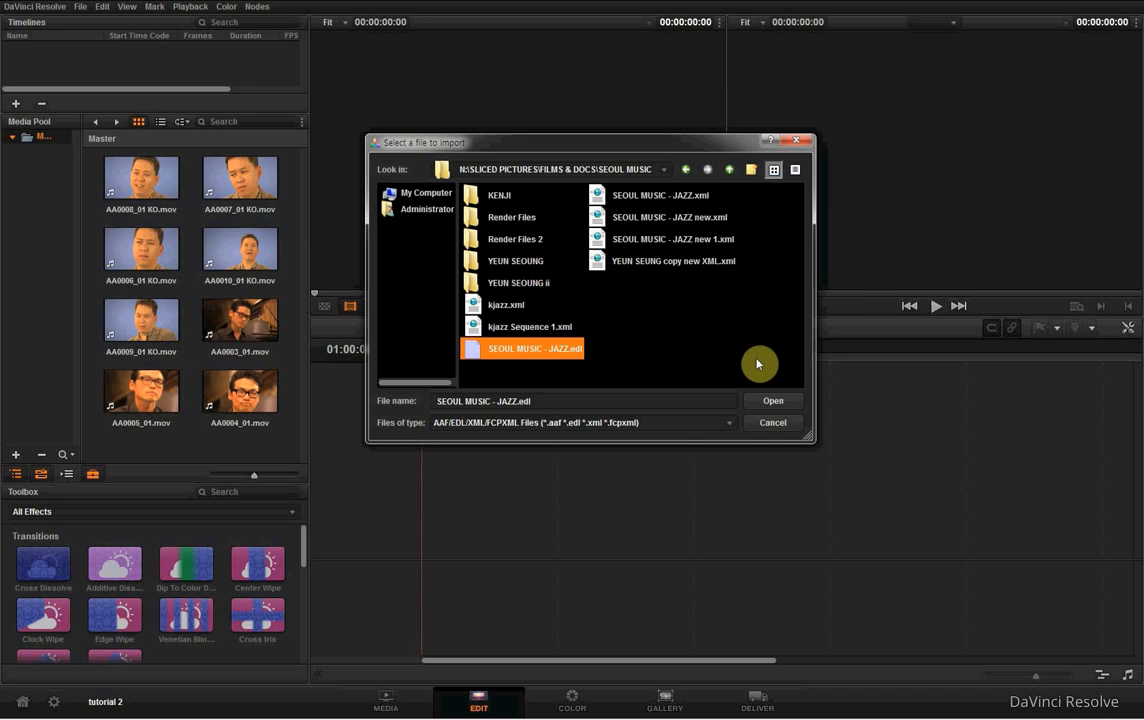
pyautogui.click(774, 402)
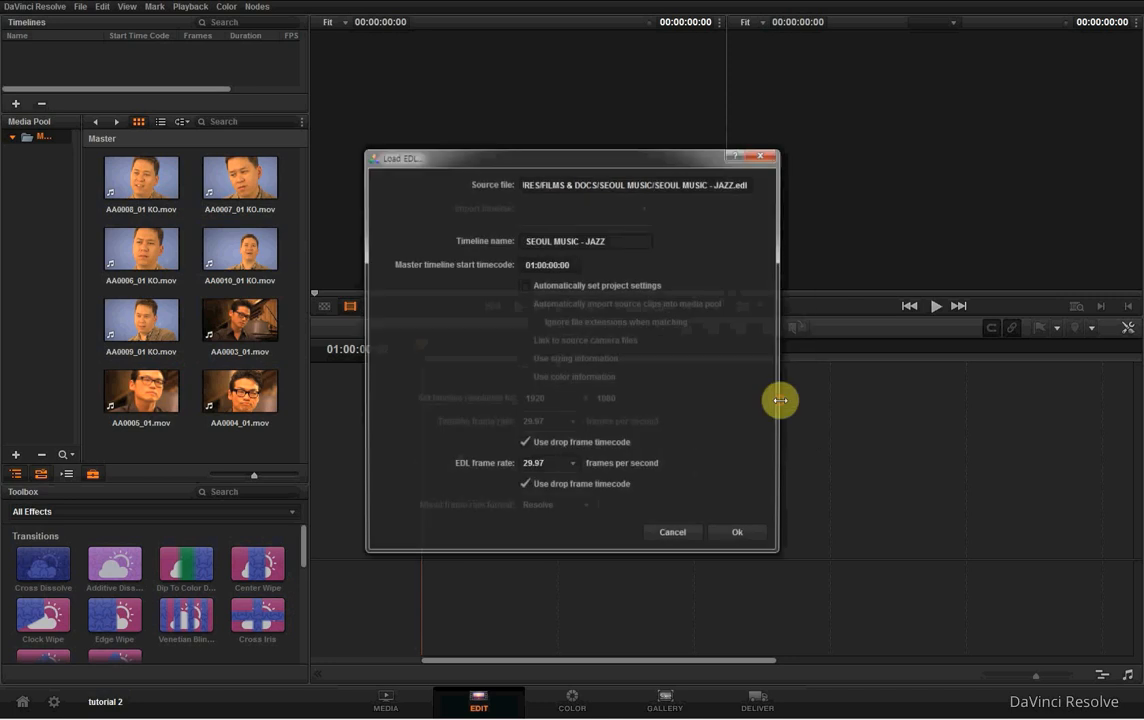
pyautogui.moveTo(569, 158); pyautogui.dragTo(536, 82)
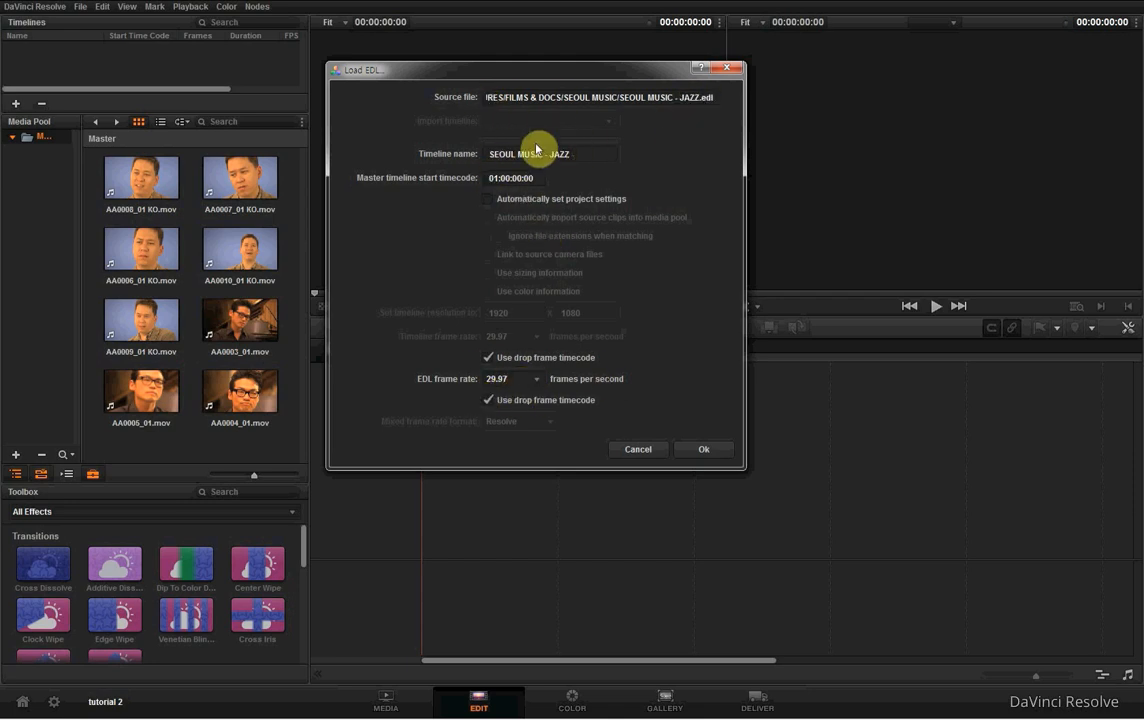
pyautogui.moveTo(492, 153); pyautogui.dragTo(567, 158)
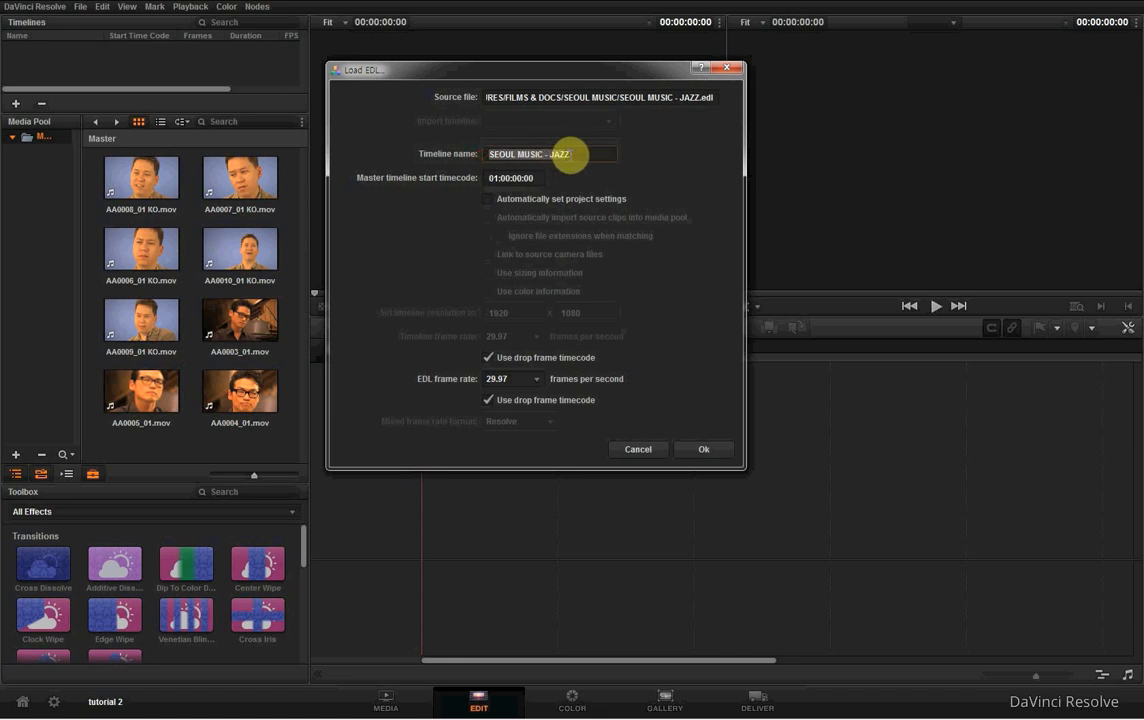
pyautogui.click(711, 450)
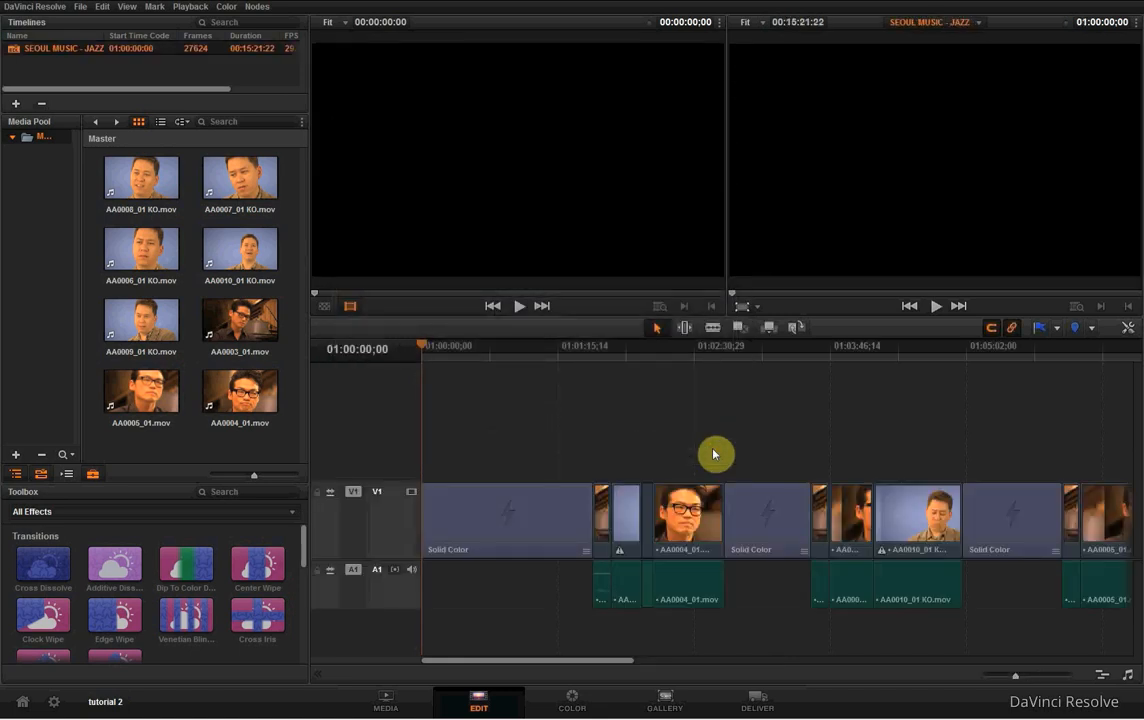
# - Review the imported timeline, select the first AA0004_01.mov clip and place the playhead inside it at 01:02:20;26
pyautogui.moveTo(1018, 680); pyautogui.dragTo(1001, 677)
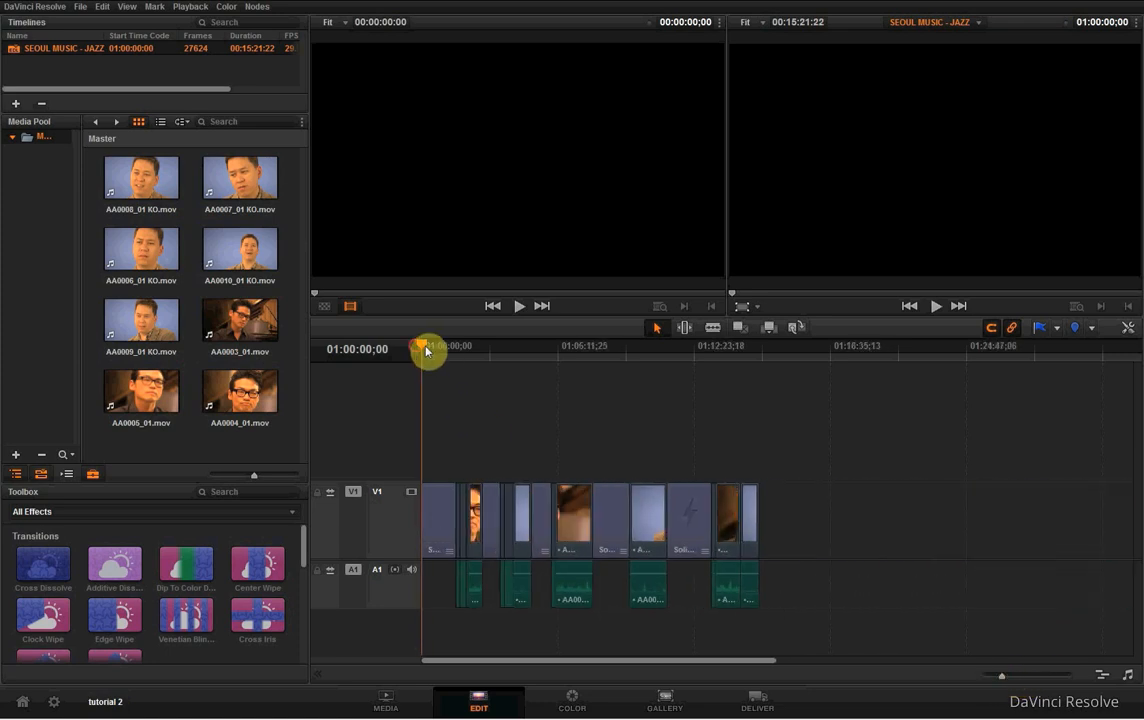
pyautogui.moveTo(426, 347); pyautogui.dragTo(471, 358)
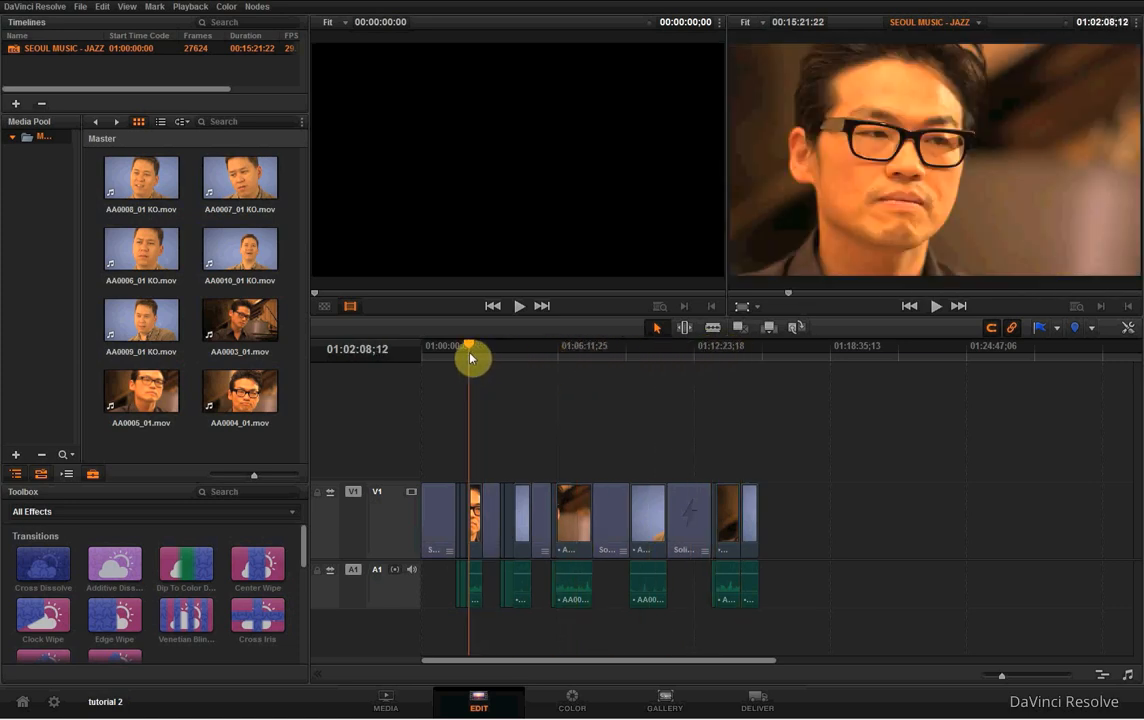
pyautogui.click(475, 500)
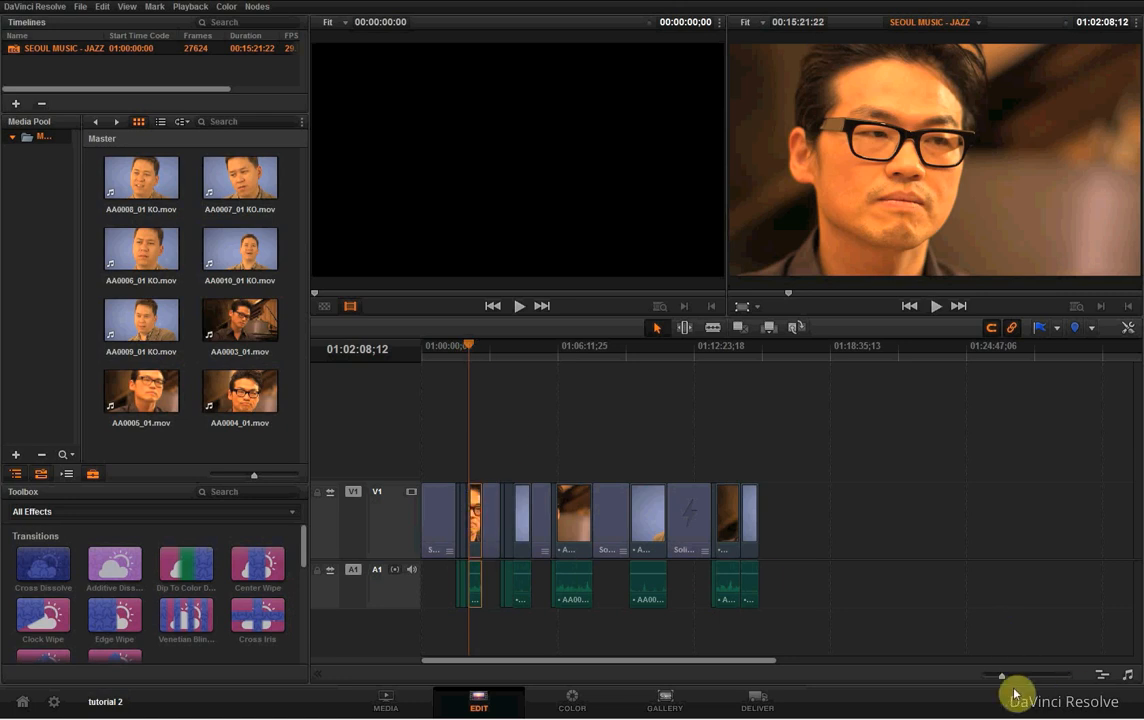
pyautogui.moveTo(1004, 677); pyautogui.dragTo(1018, 677)
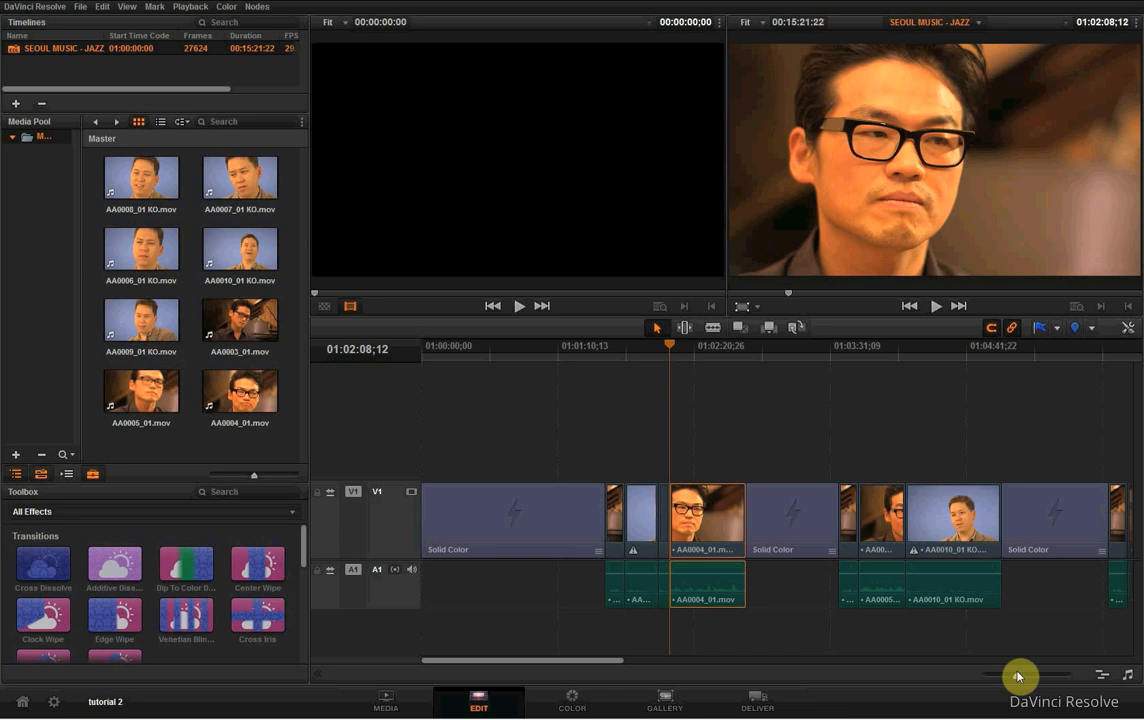
pyautogui.click(695, 349)
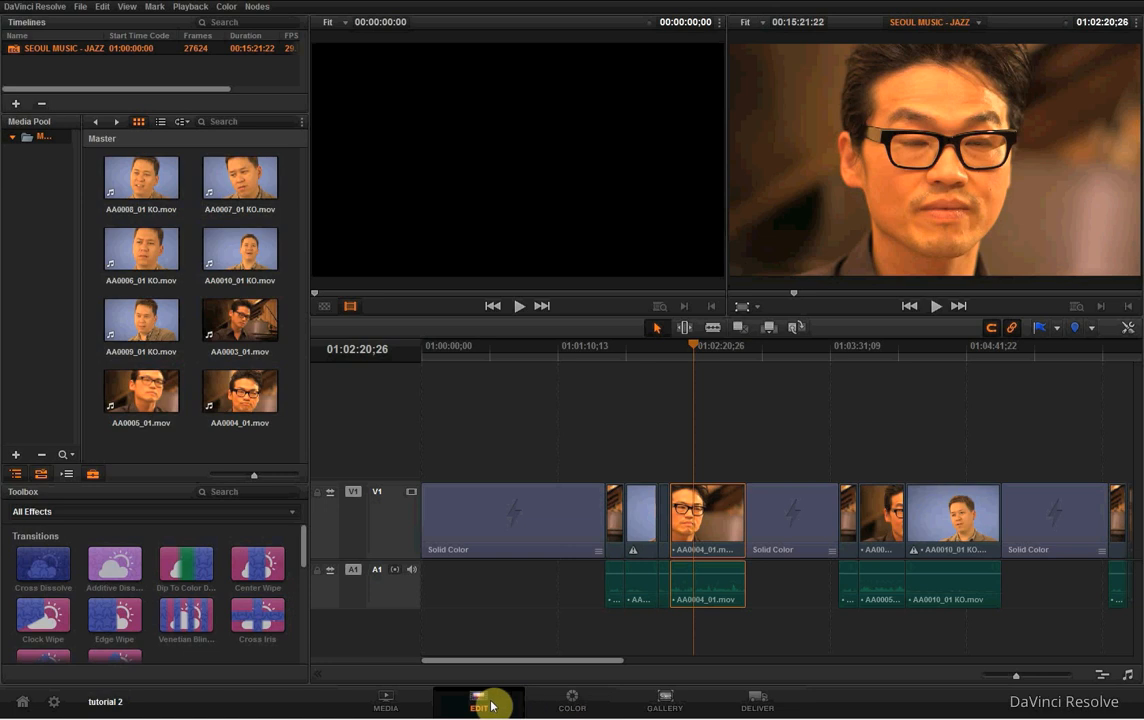
# - Open the Color page and reposition the first clip's corrector node within the node graph
pyautogui.click(586, 703)
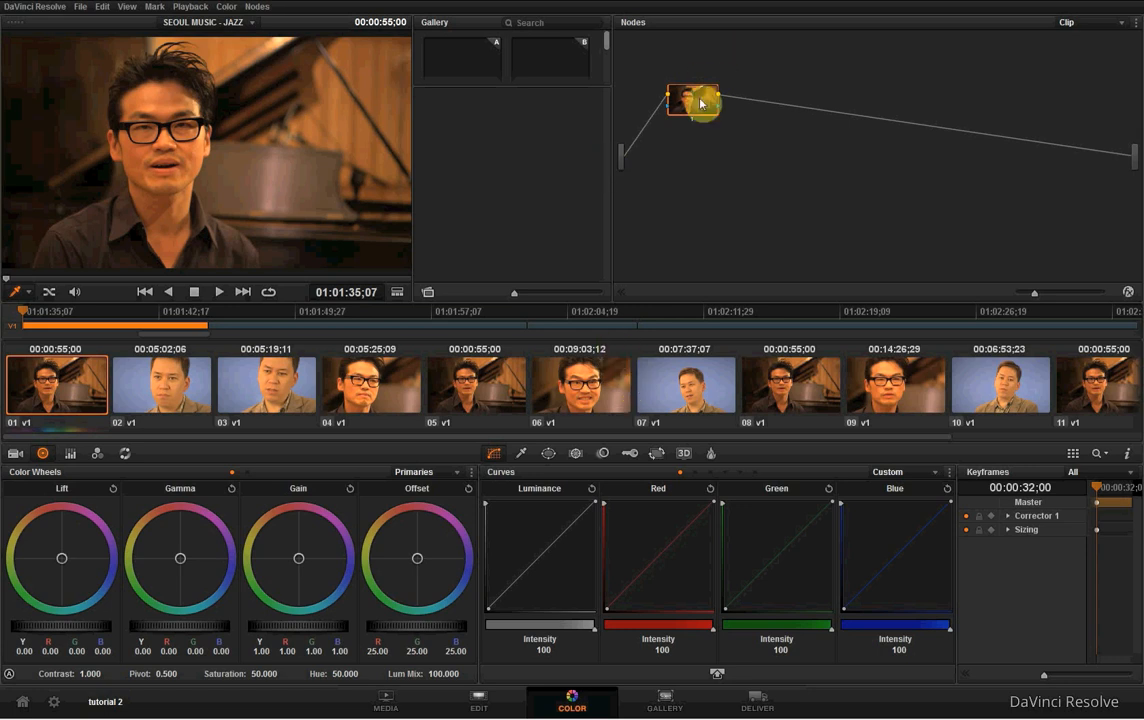
pyautogui.moveTo(700, 102)
pyautogui.mouseDown()
pyautogui.moveTo(659, 77)
pyautogui.moveTo(713, 87)
pyautogui.moveTo(704, 90)
pyautogui.mouseUp()
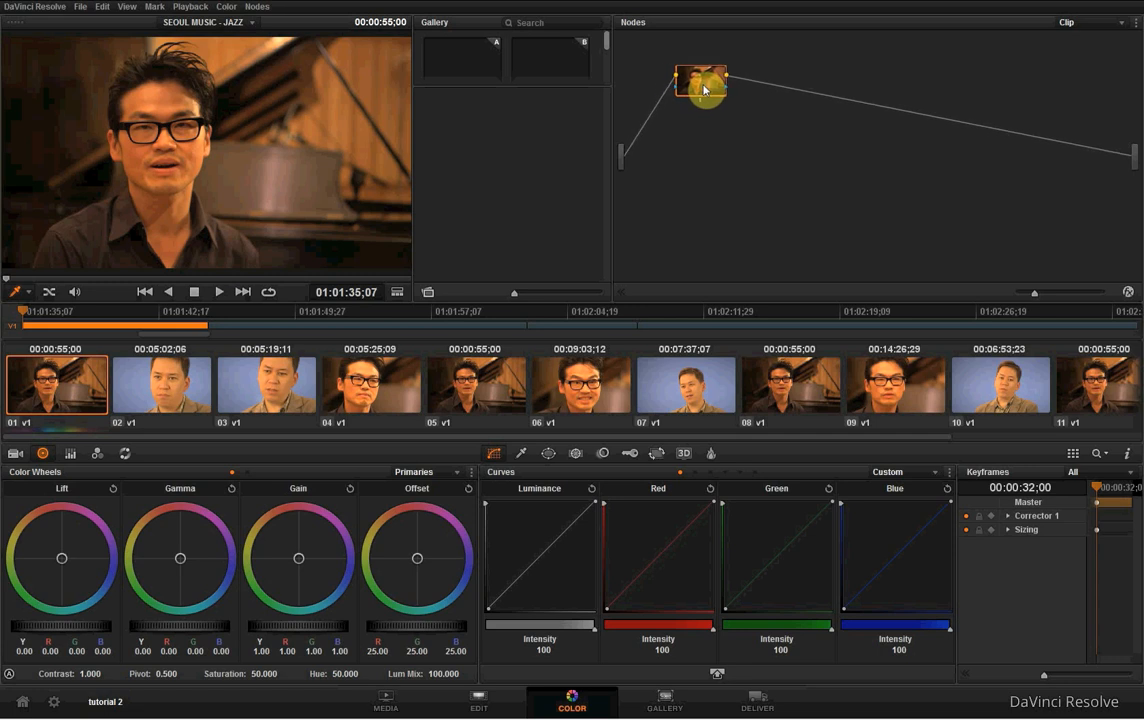
pyautogui.moveTo(710, 88)
pyautogui.mouseDown()
pyautogui.moveTo(697, 102)
pyautogui.moveTo(697, 76)
pyautogui.moveTo(715, 82)
pyautogui.mouseUp()
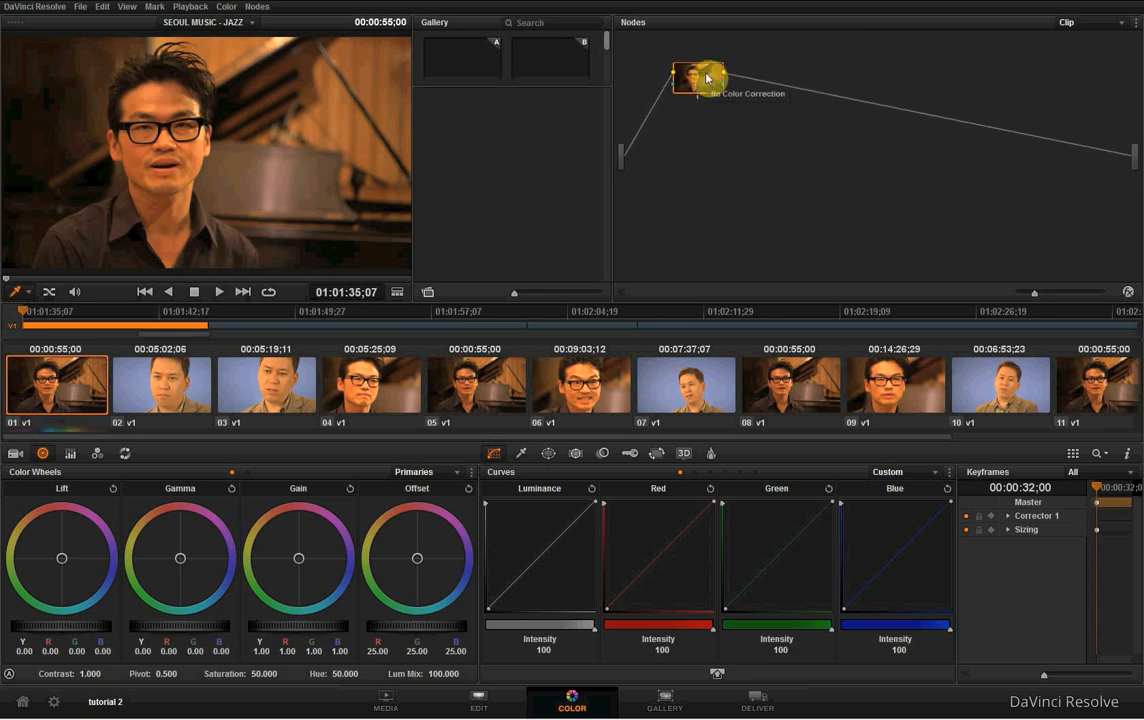
pyautogui.moveTo(714, 84); pyautogui.dragTo(710, 104)
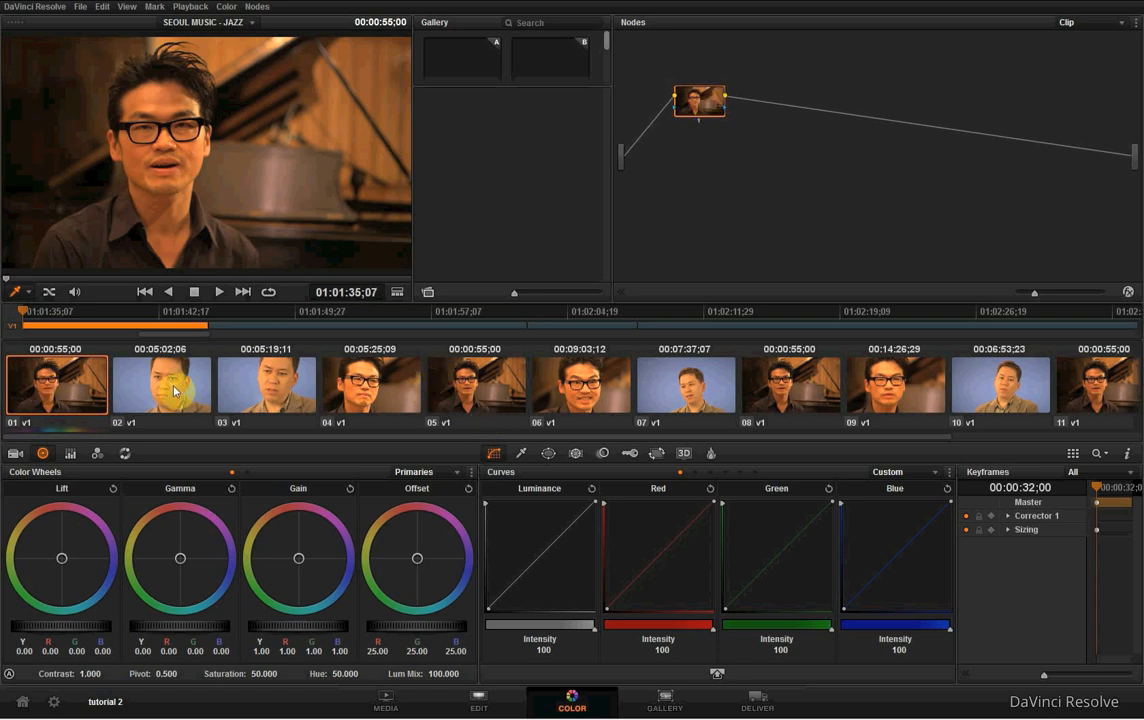
# - Step through the timeline's clips from 03 to 09 on the Color page, then return to clip 04
pyautogui.click(255, 385)
pyautogui.click(362, 382)
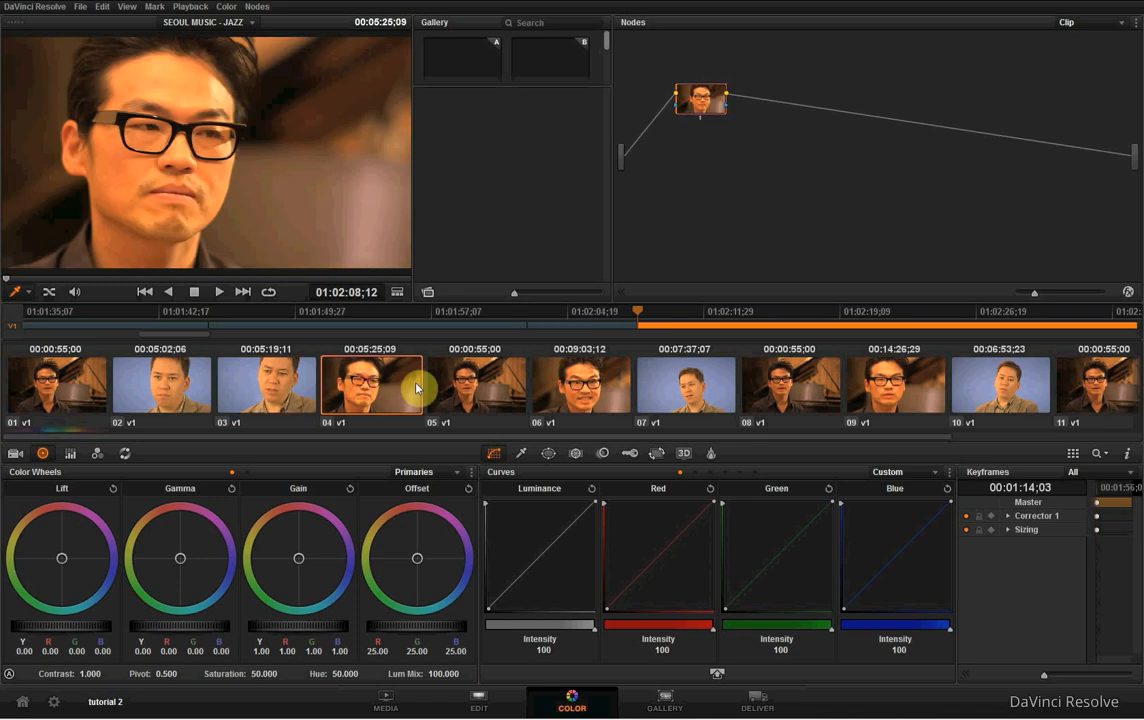
pyautogui.click(485, 388)
pyautogui.click(604, 388)
pyautogui.click(669, 380)
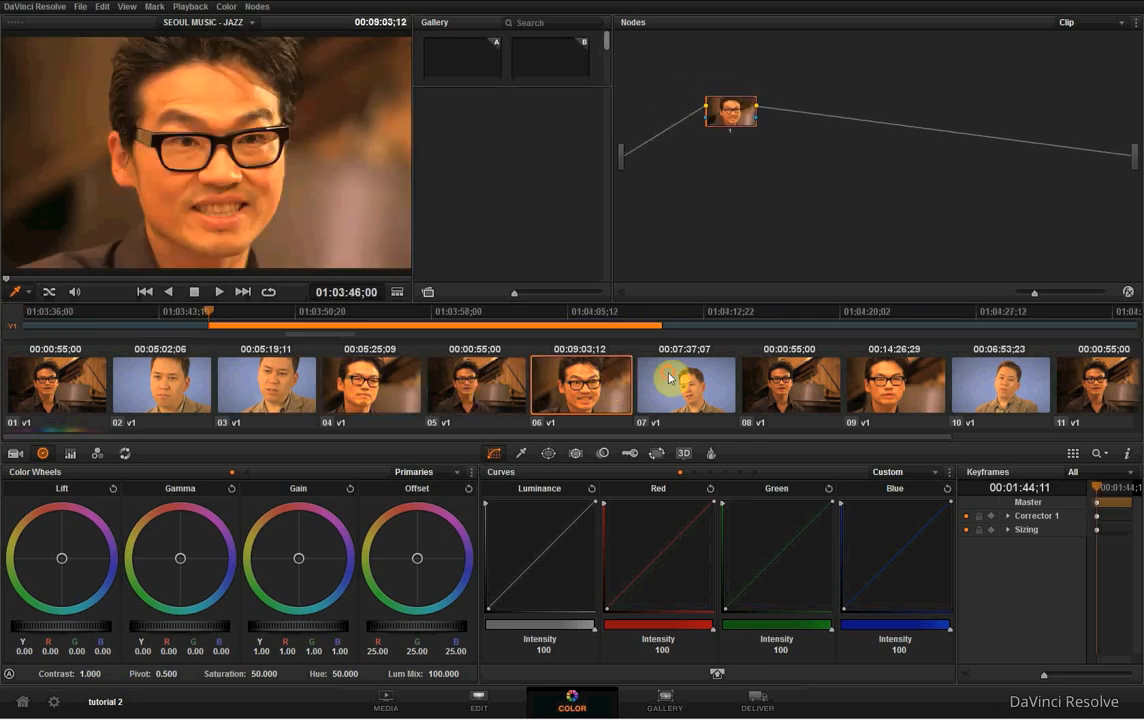
pyautogui.click(805, 383)
pyautogui.click(917, 389)
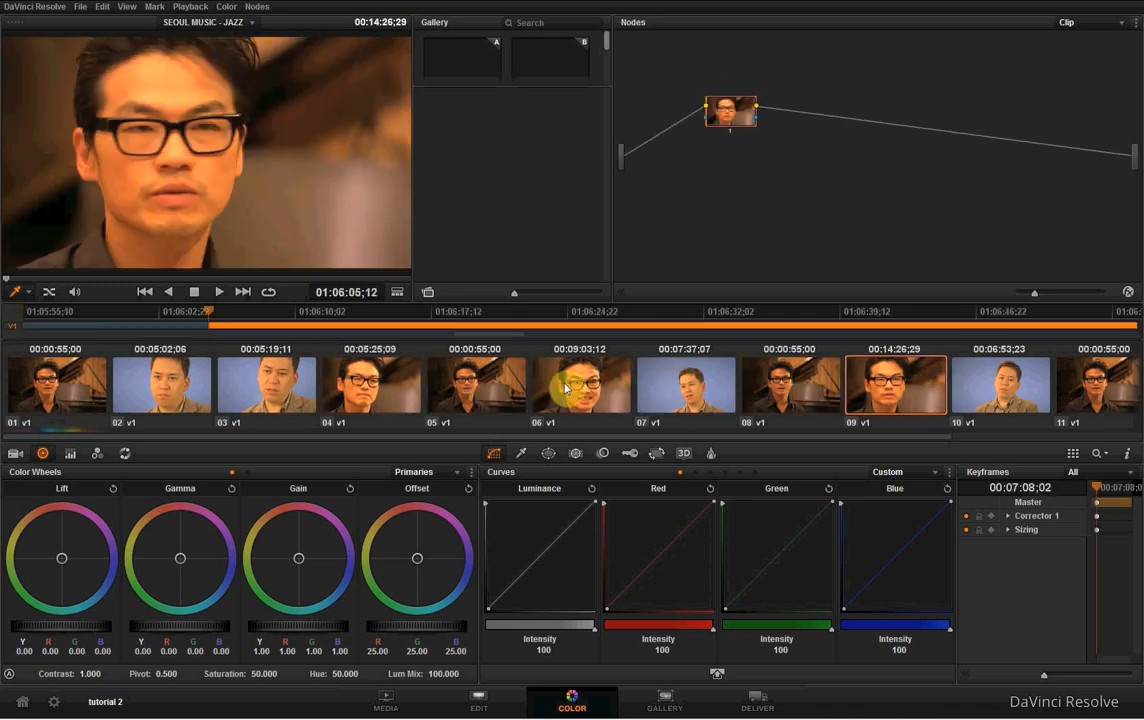
pyautogui.click(386, 382)
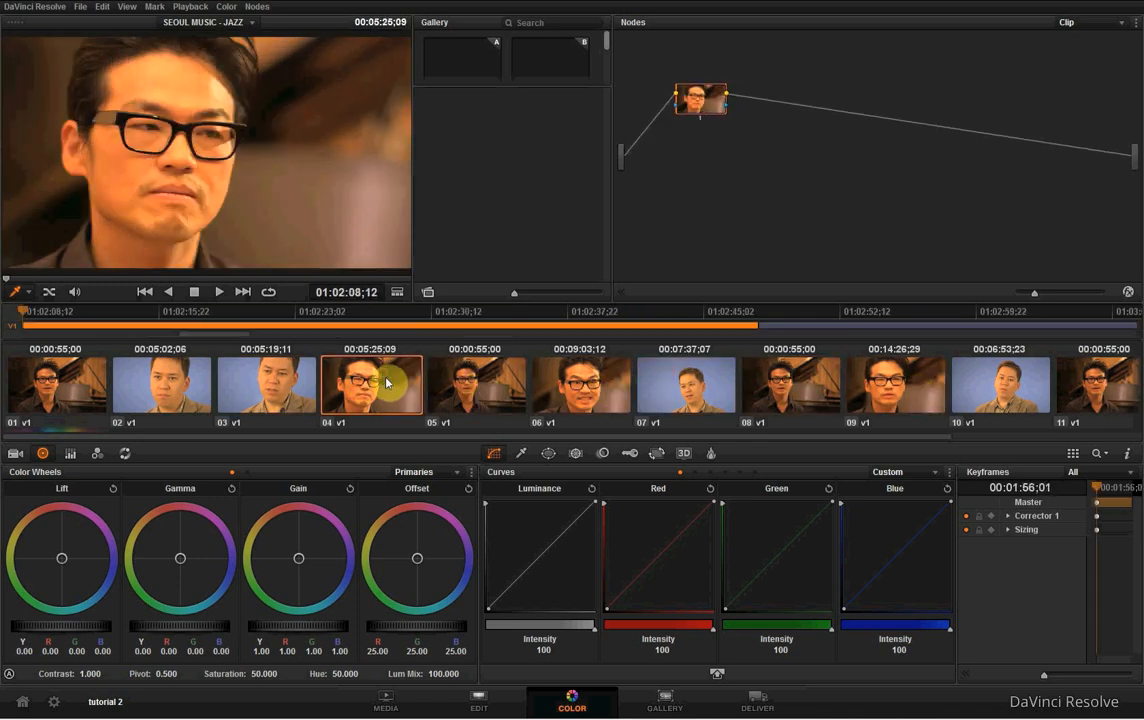
# - Select clip 01, view its Camera Raw settings and return to the color wheels
pyautogui.click(45, 383)
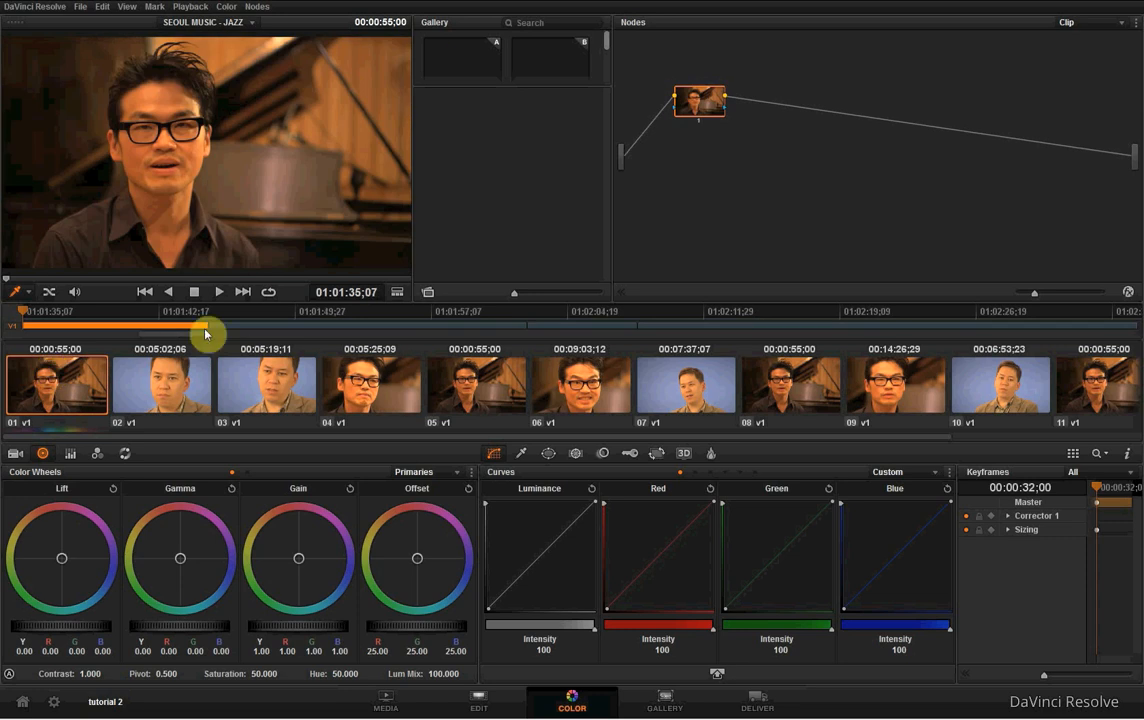
pyautogui.click(16, 455)
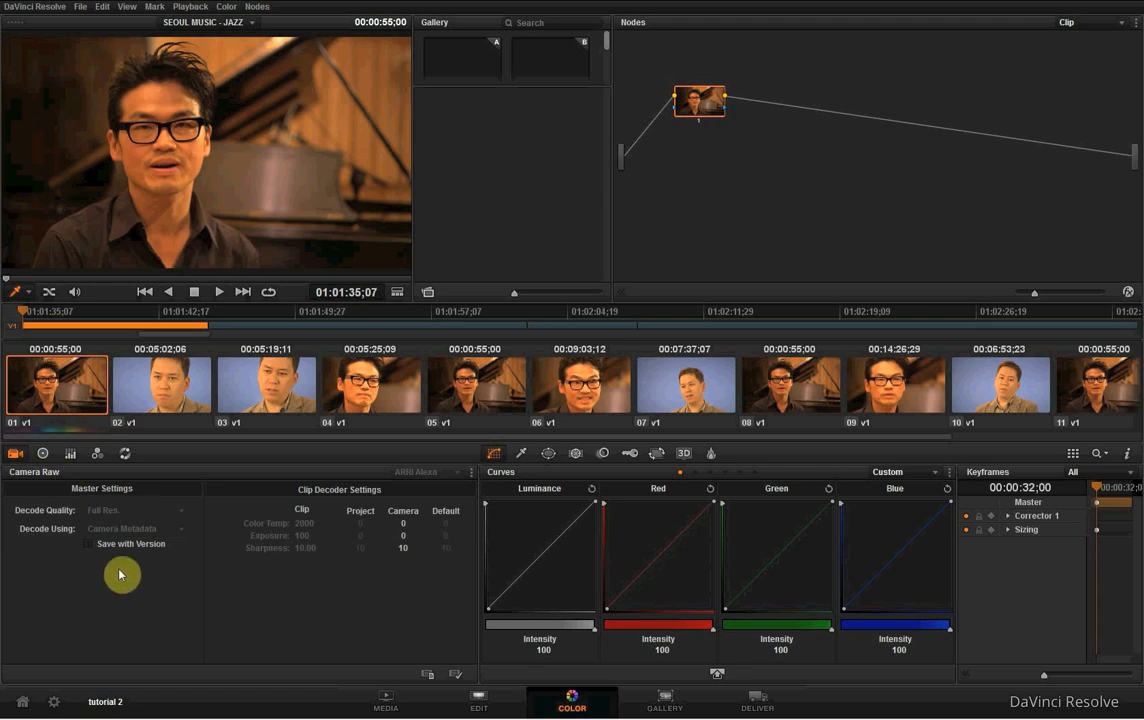
pyautogui.click(42, 453)
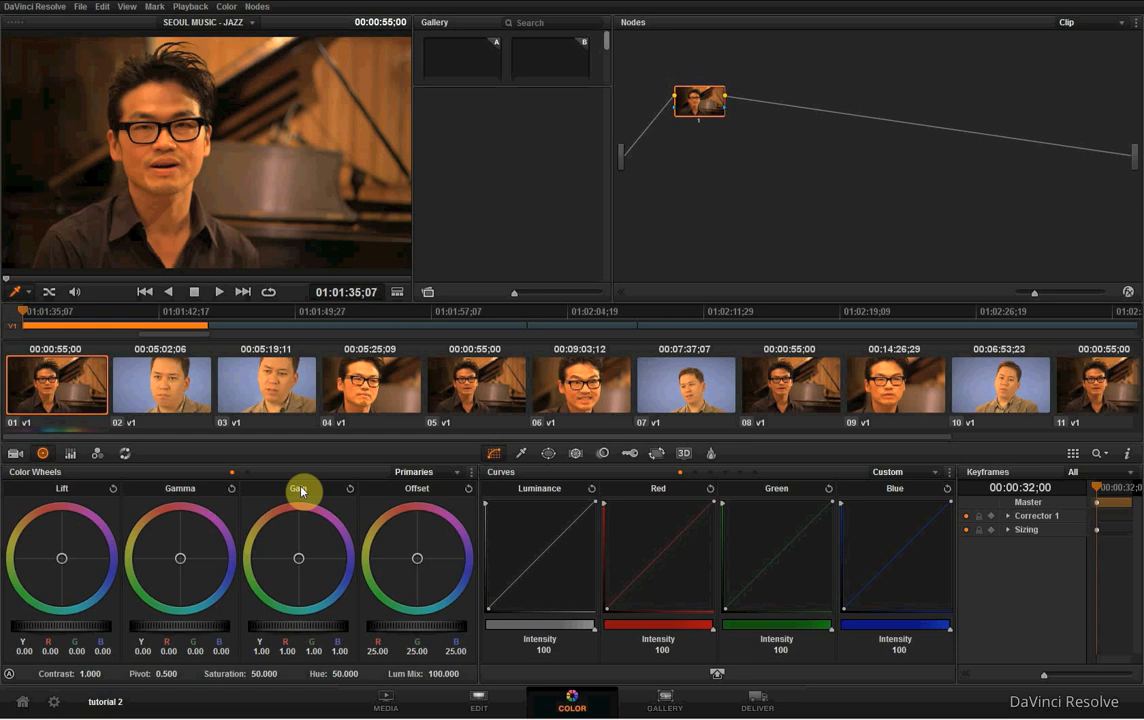
# - View the color wheels in Log mode and return them to Primaries
pyautogui.click(421, 472)
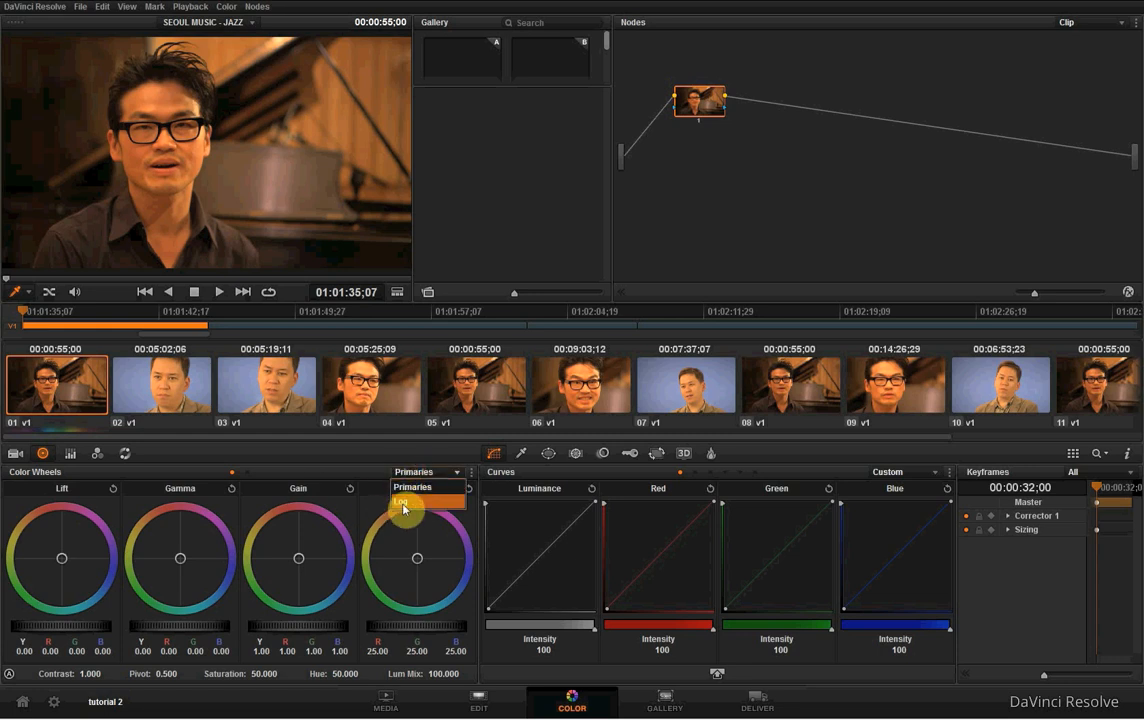
pyautogui.click(404, 502)
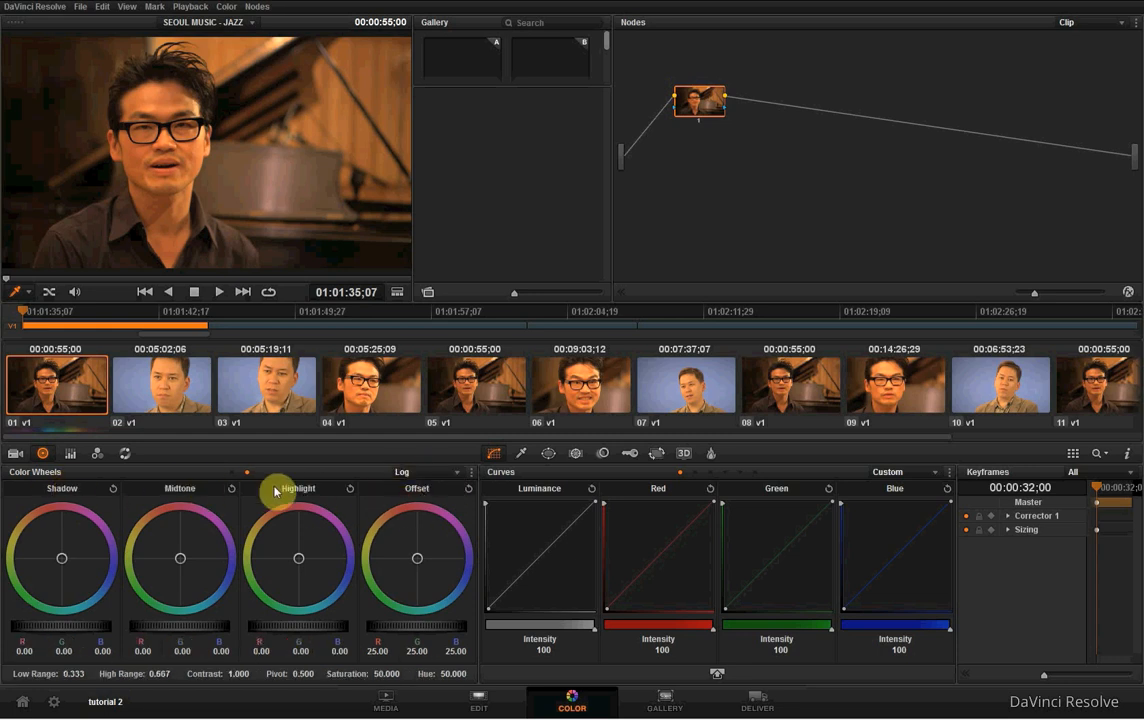
pyautogui.click(430, 473)
pyautogui.click(432, 488)
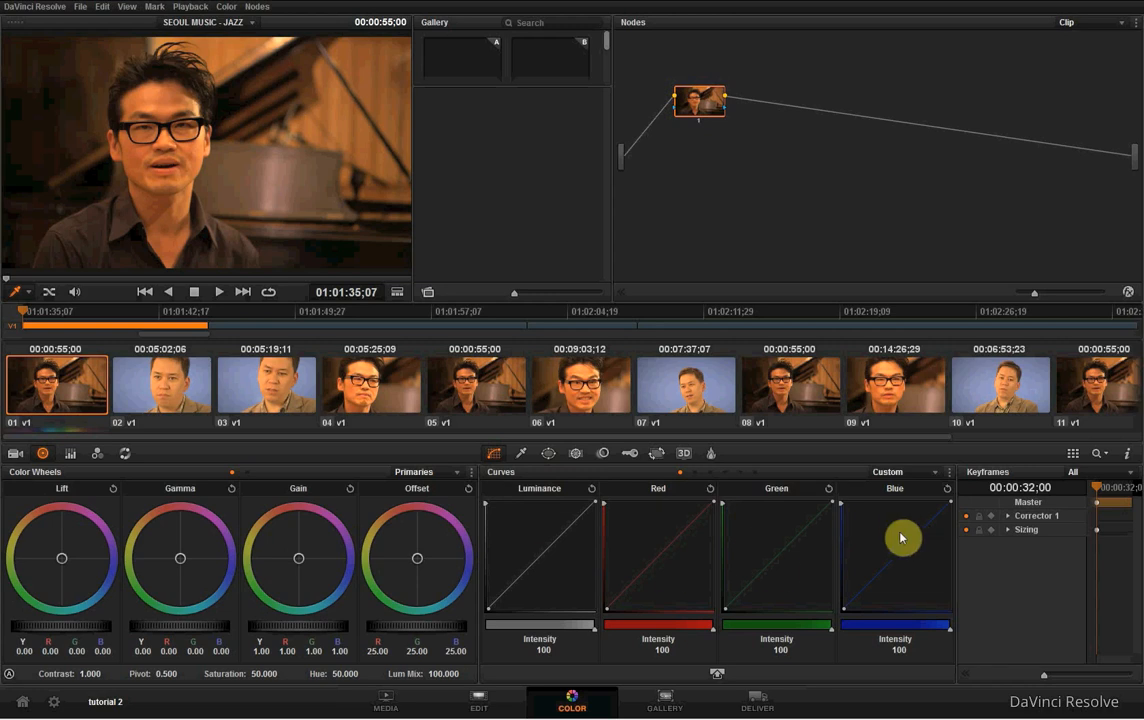
# - Step through the Soft Clip, Hue Vs Hue, Hue Vs Sat, Hue Vs Lum and Lum Vs Sat curves, returning to Custom
pyautogui.click(697, 471)
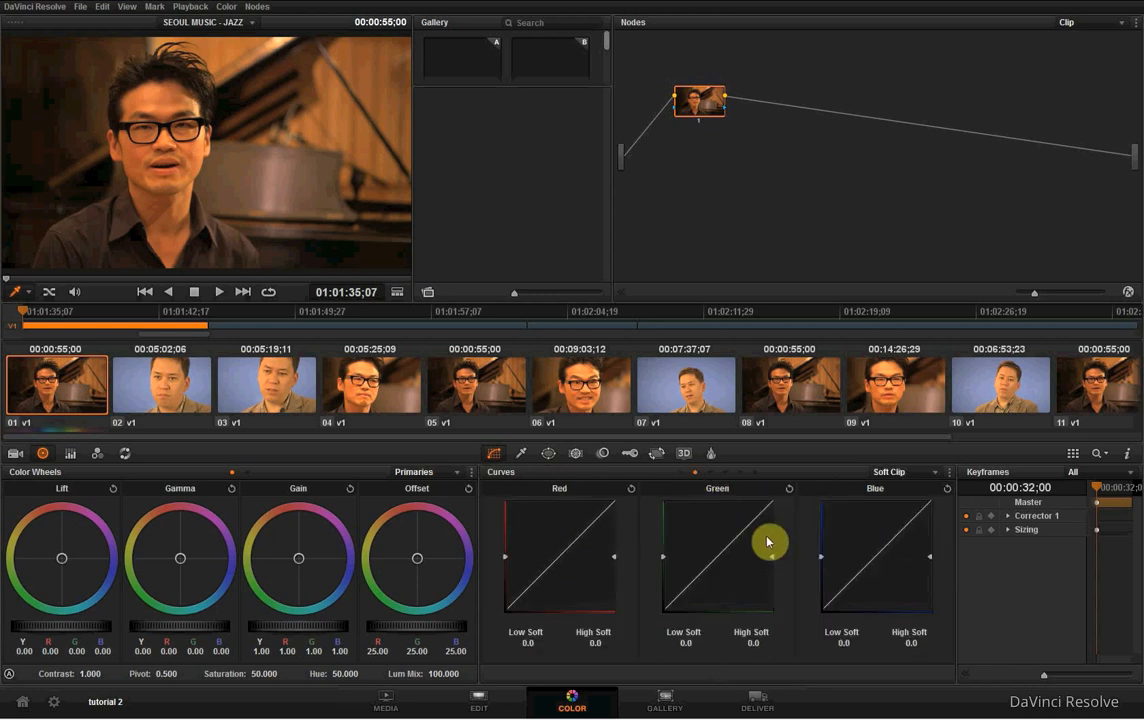
pyautogui.click(710, 471)
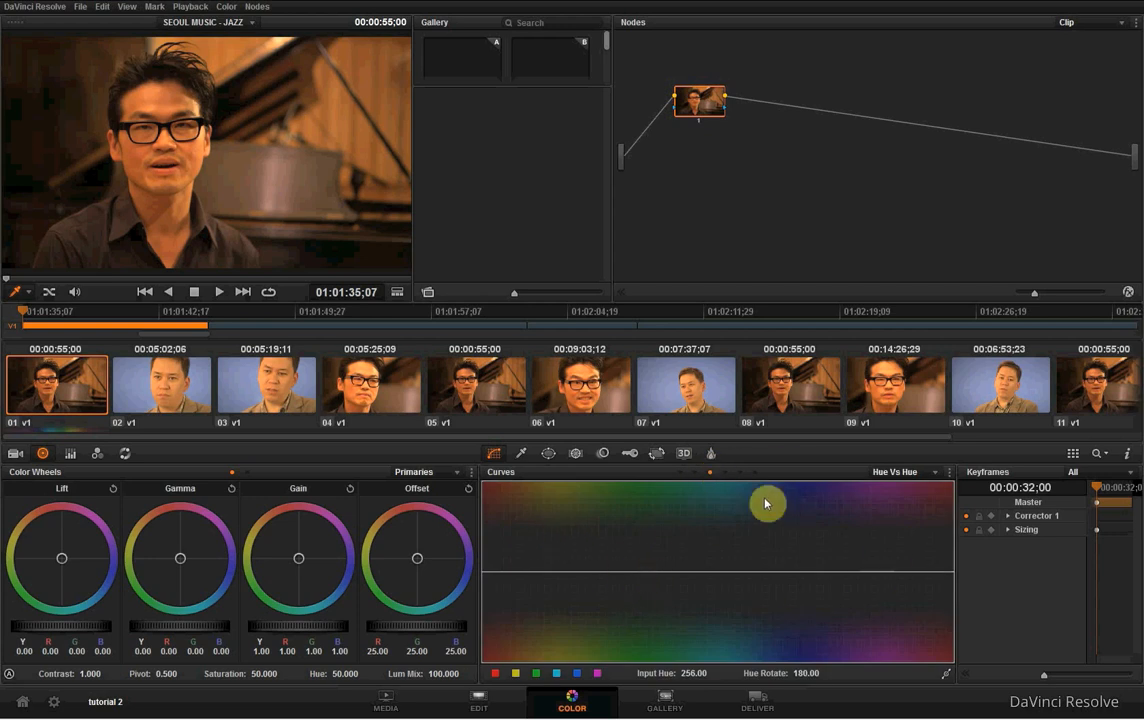
pyautogui.click(725, 472)
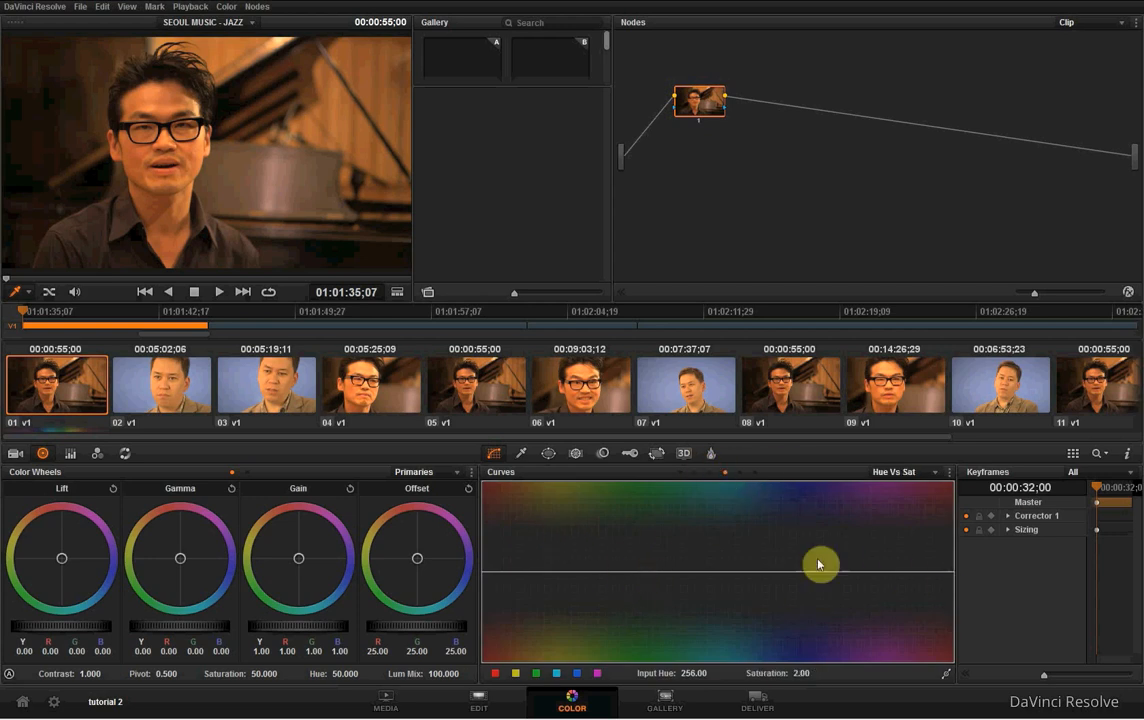
pyautogui.click(740, 473)
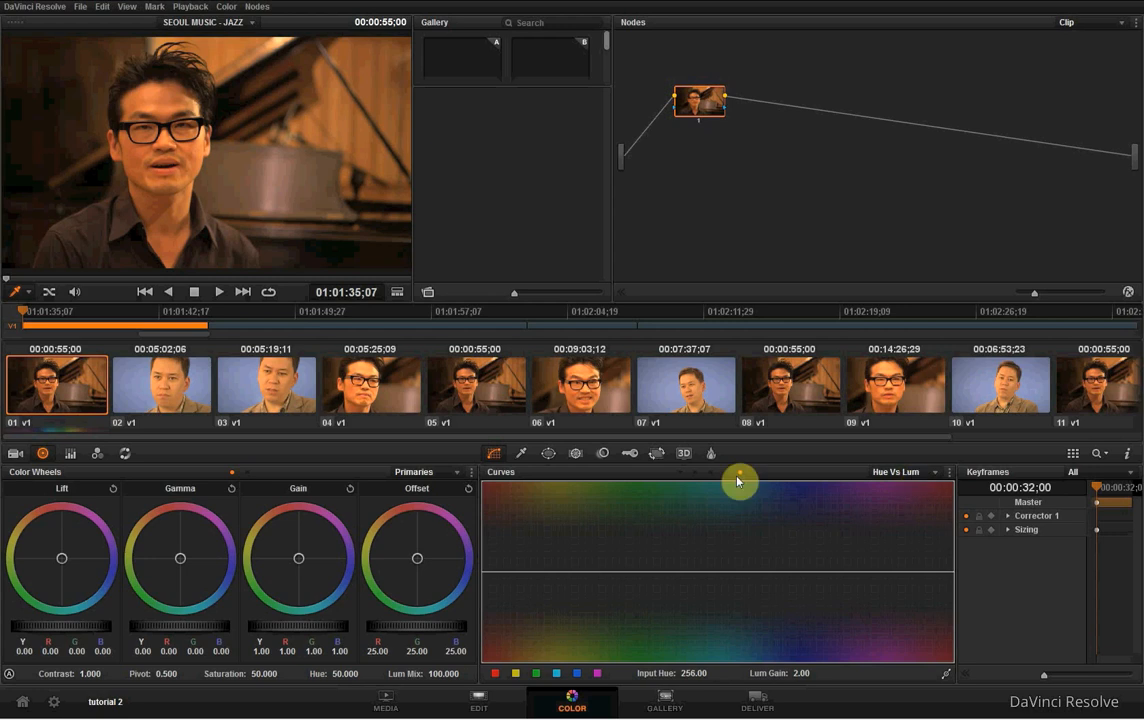
pyautogui.click(755, 472)
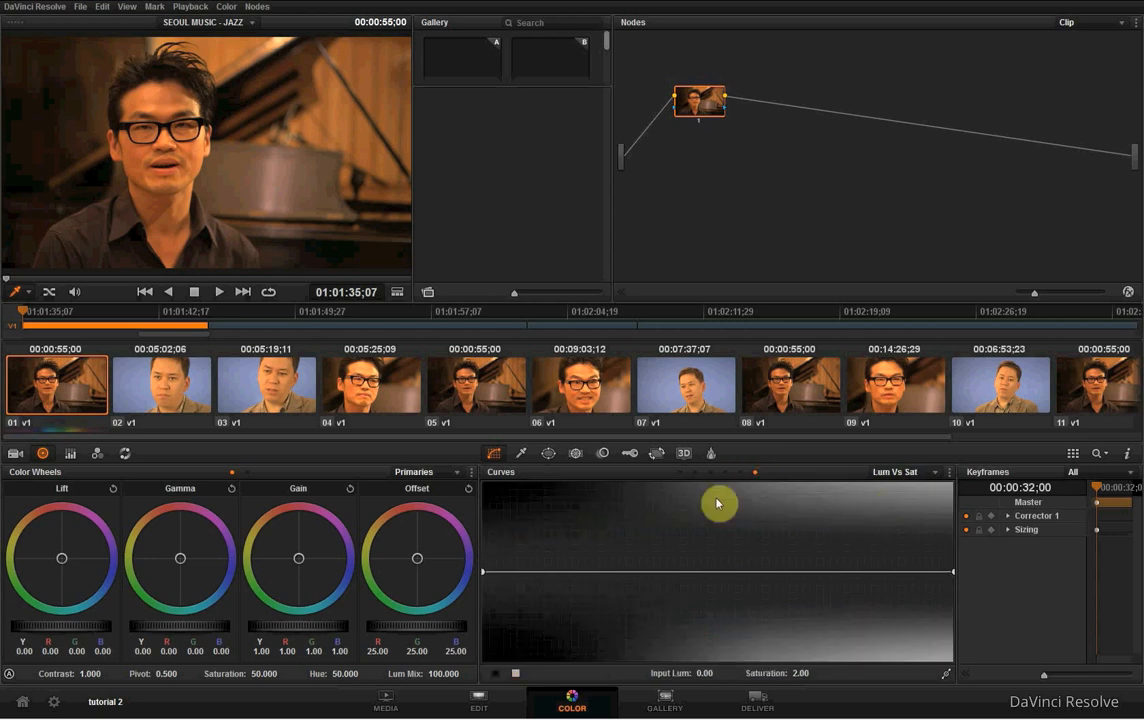
pyautogui.click(680, 472)
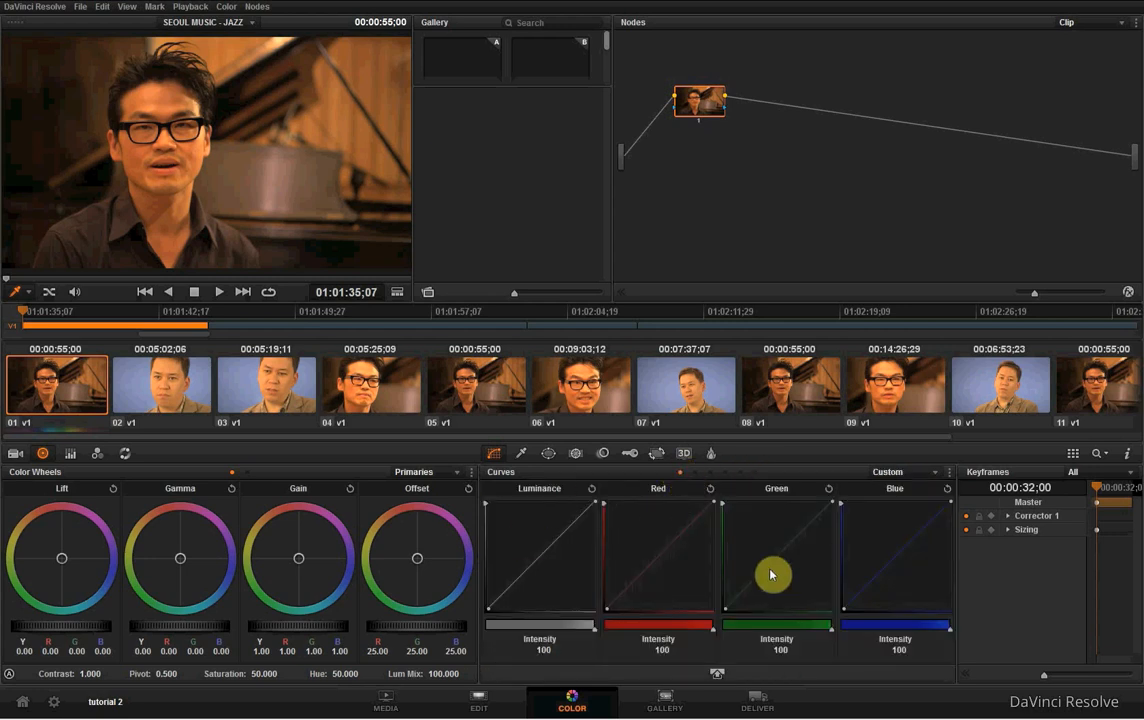
pyautogui.click(905, 472)
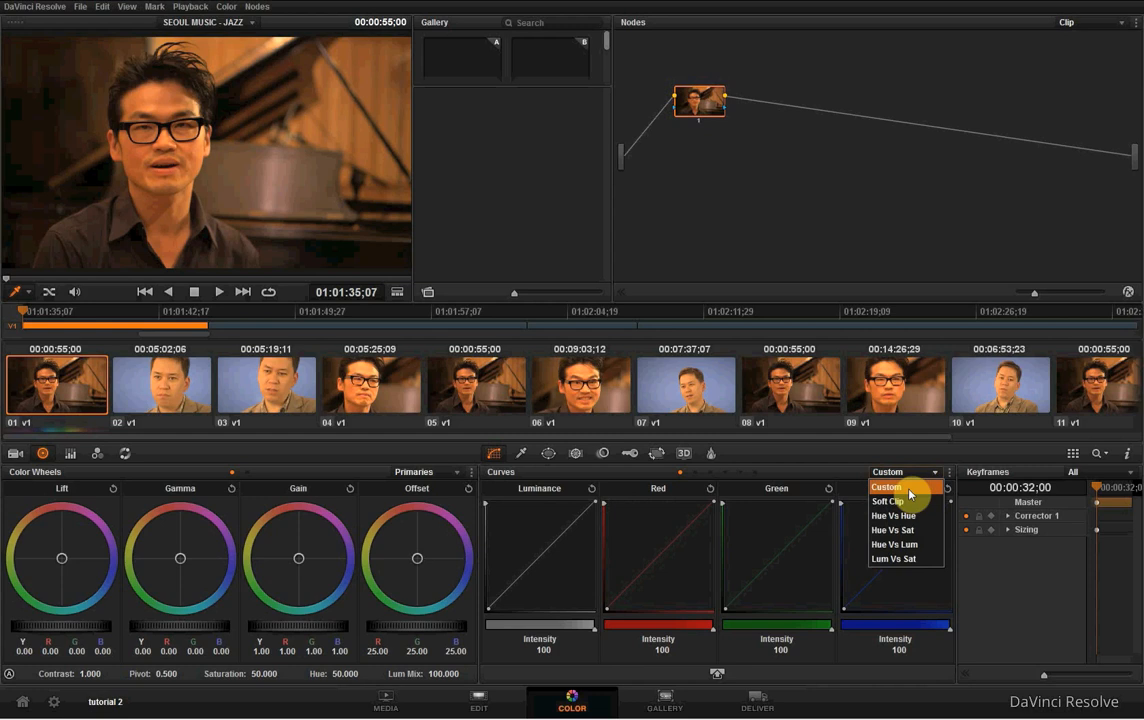
pyautogui.click(908, 488)
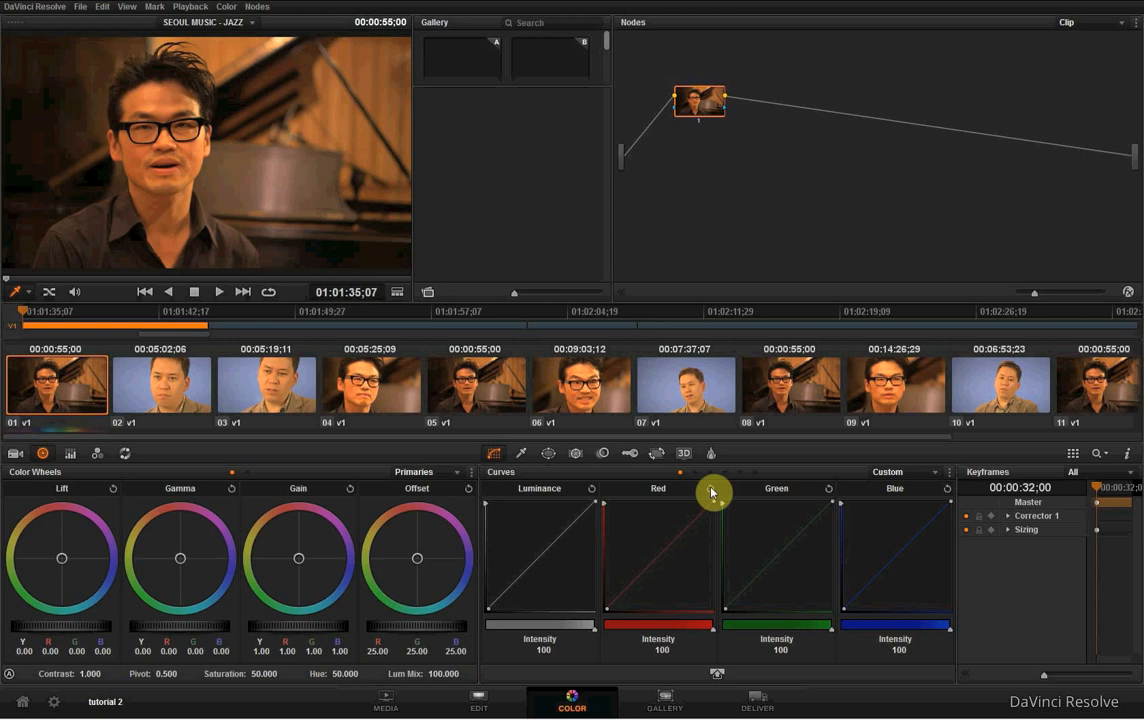
# - View the Qualifier in its RGB and LUM modes and return it to HSL
pyautogui.click(520, 456)
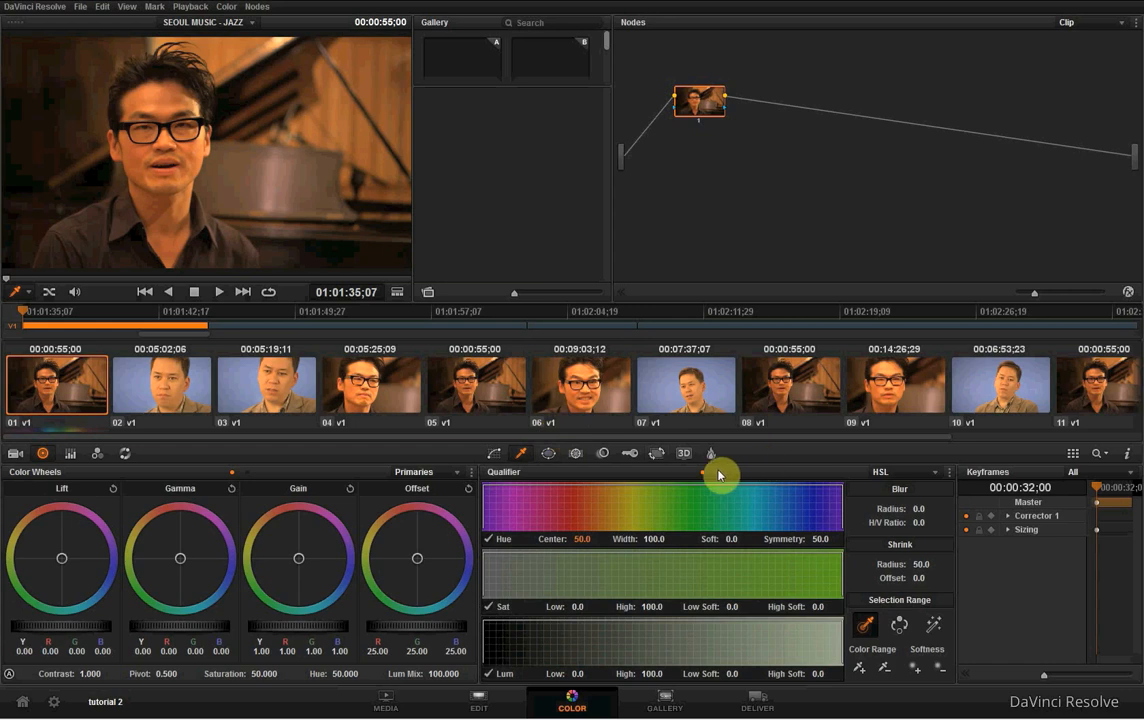
pyautogui.click(880, 473)
pyautogui.click(889, 503)
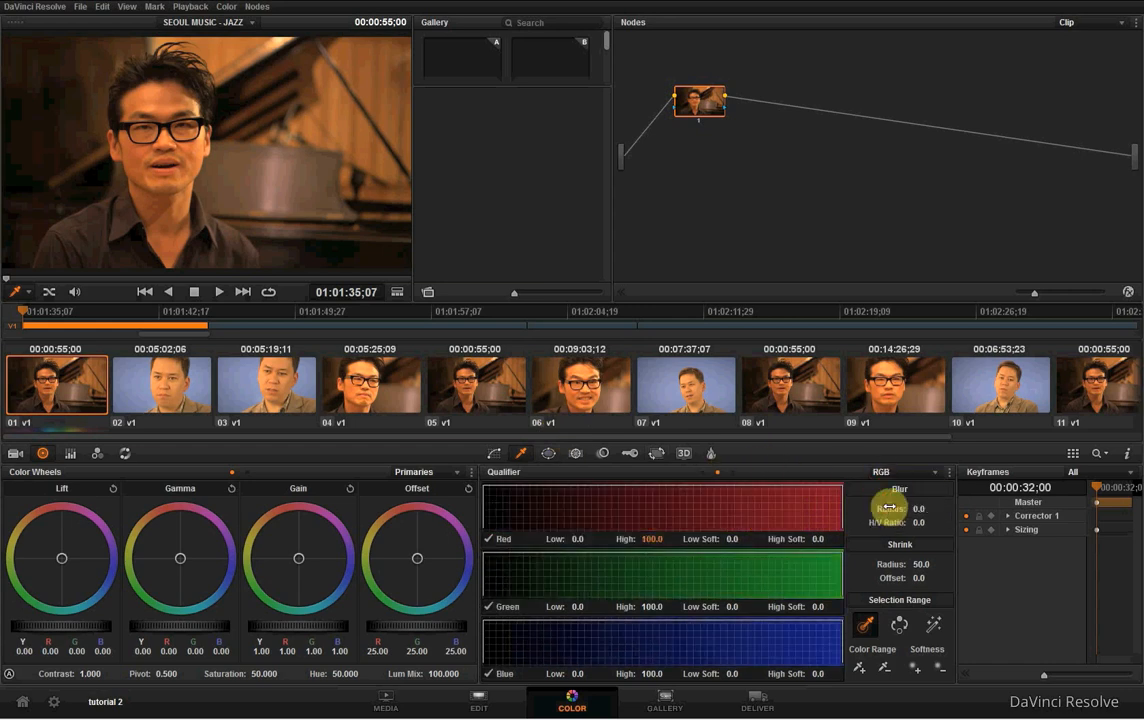
pyautogui.click(880, 472)
pyautogui.click(882, 513)
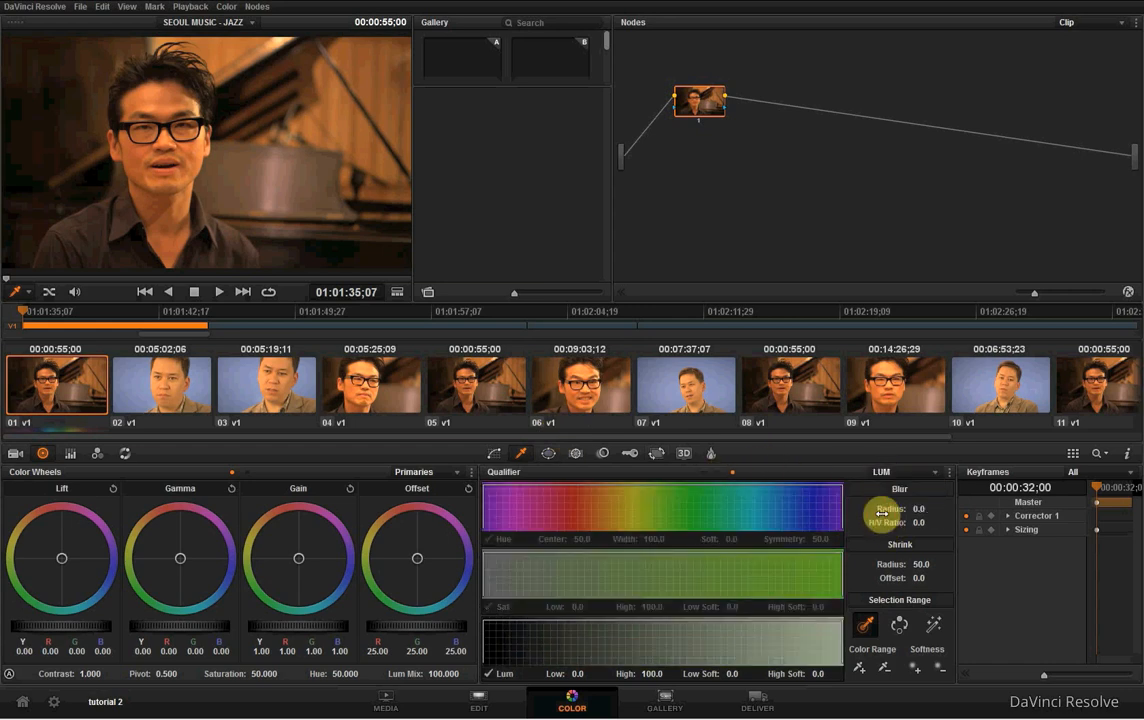
pyautogui.click(888, 472)
pyautogui.click(909, 489)
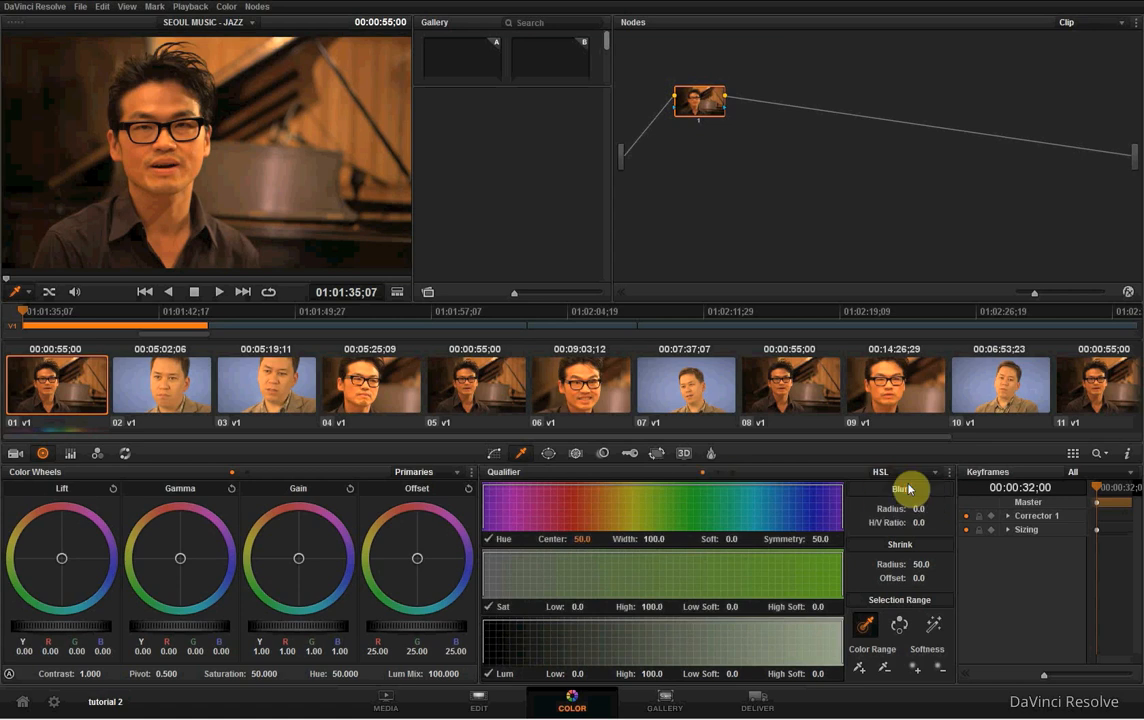
# - Look through the Window, Tracker and Blur tools of the first clip's corrector node
pyautogui.click(549, 454)
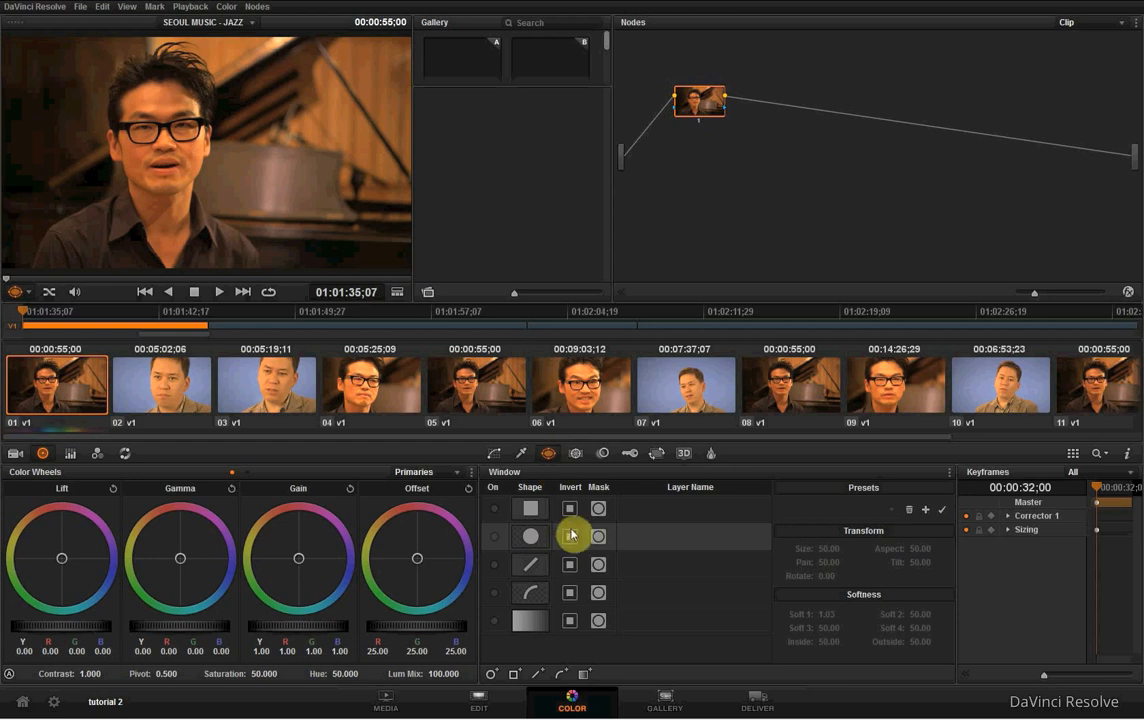
pyautogui.click(575, 455)
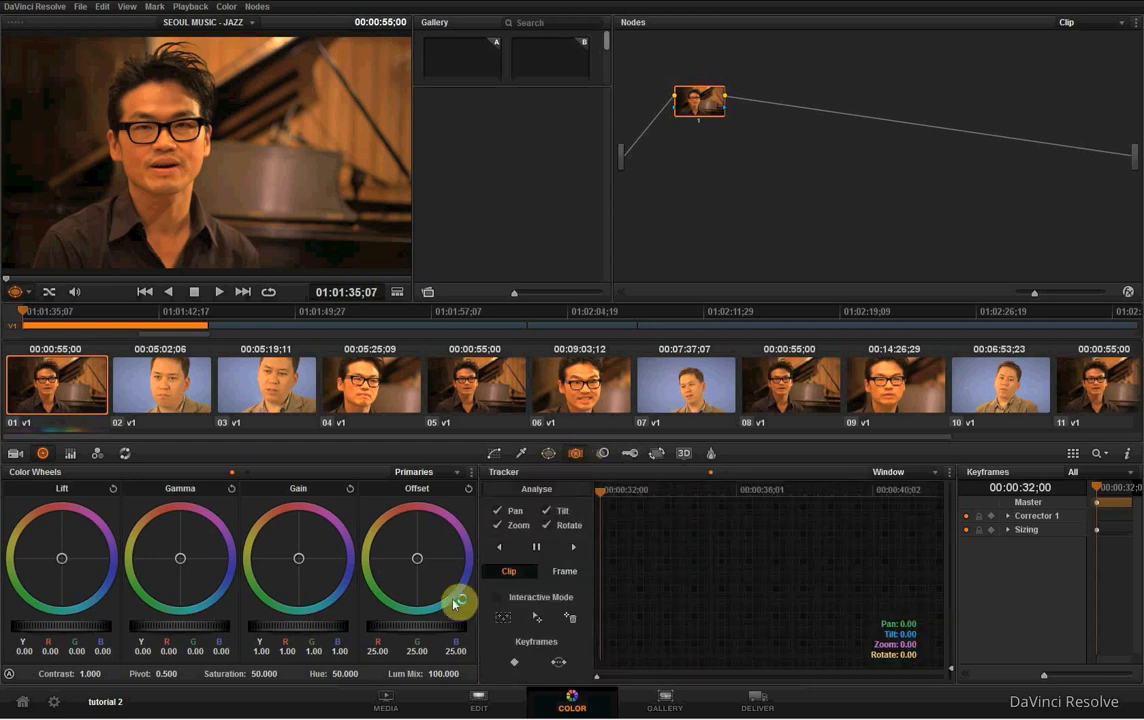
pyautogui.click(610, 457)
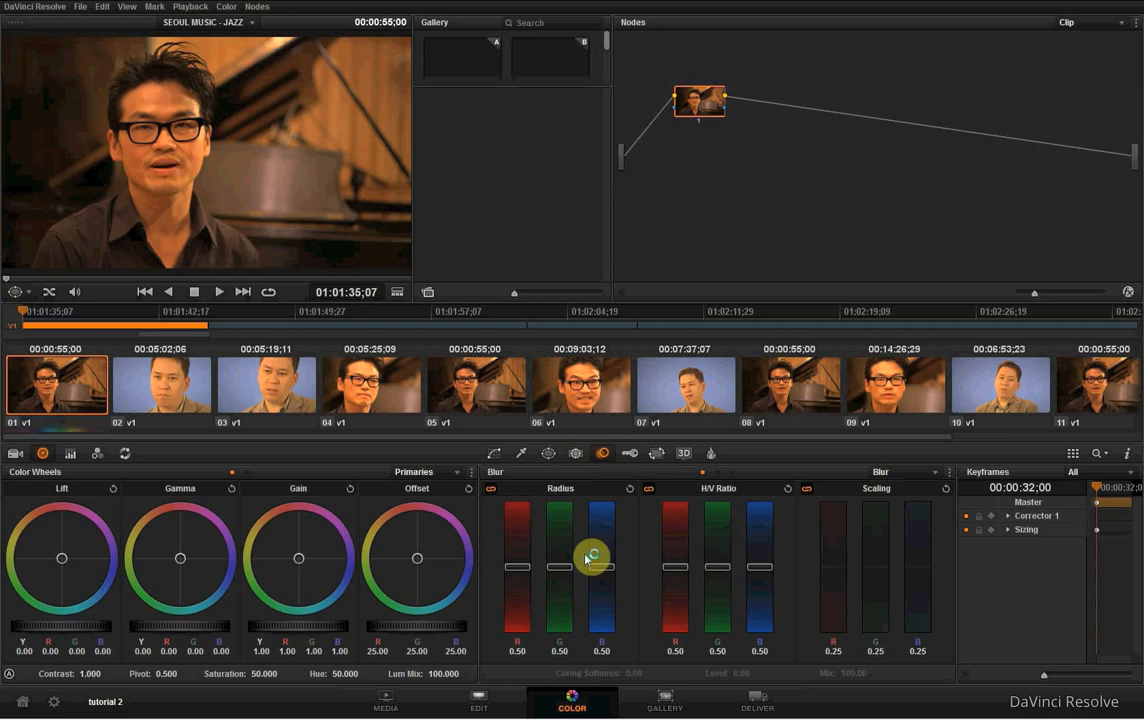
# - View the Blur tool's Sharpen and Mist modes and return it to Blur
pyautogui.click(895, 471)
pyautogui.click(909, 502)
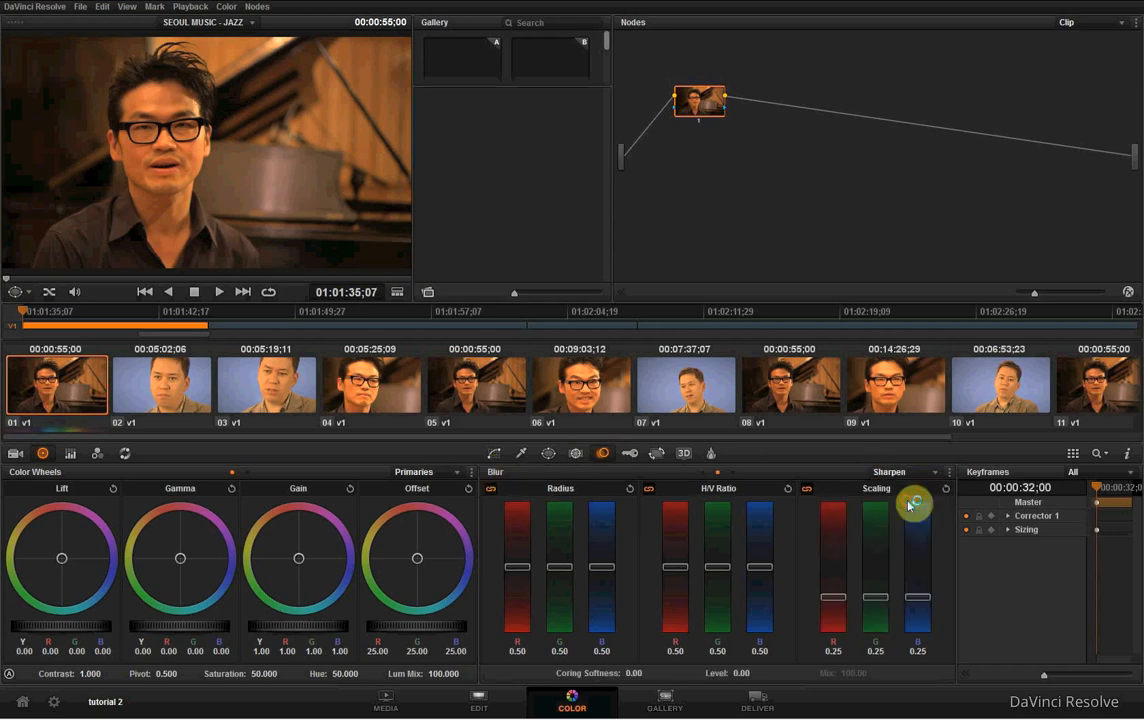
pyautogui.click(897, 477)
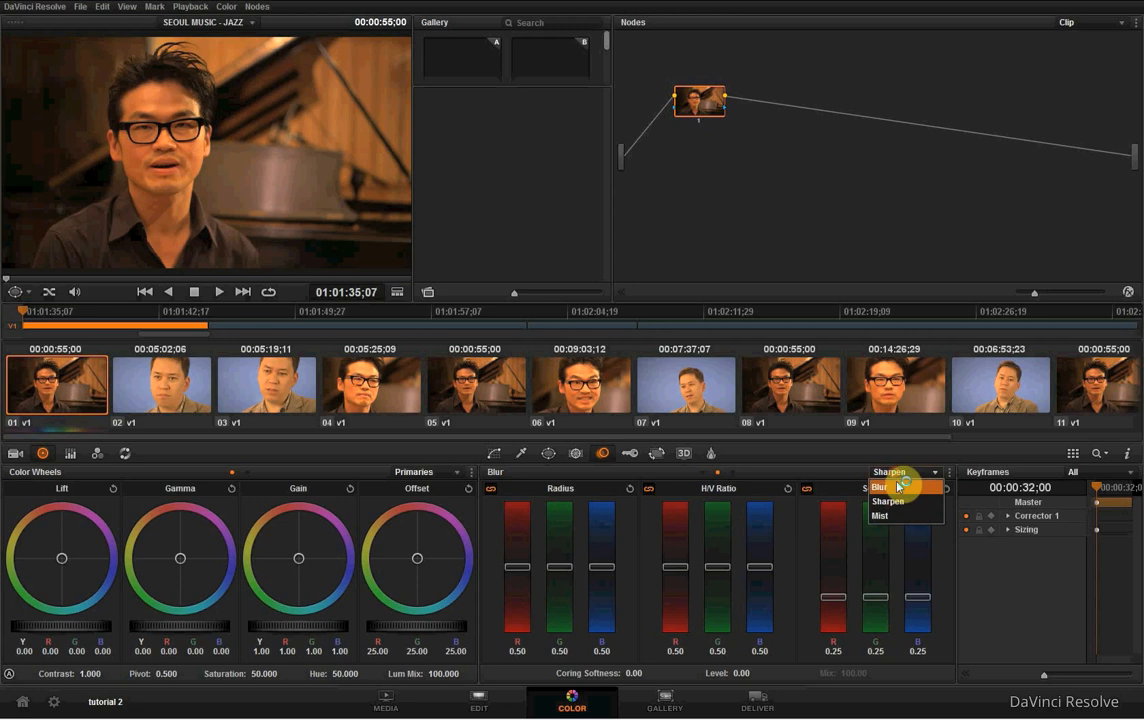
pyautogui.click(899, 517)
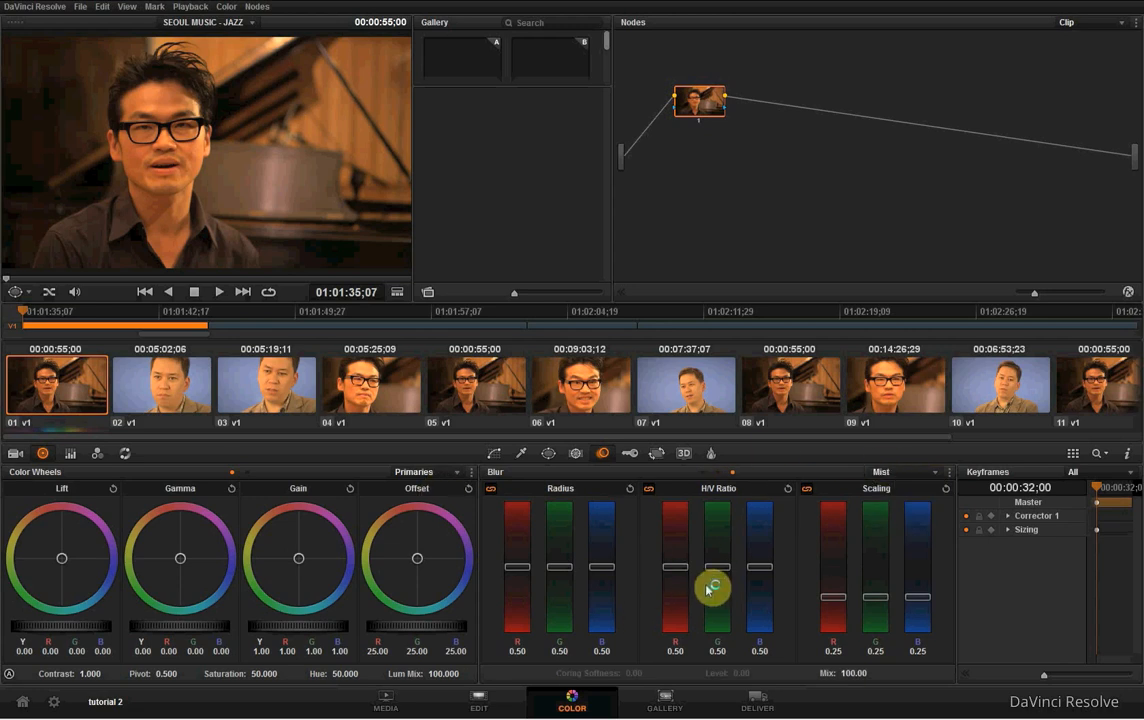
pyautogui.click(903, 475)
pyautogui.click(907, 487)
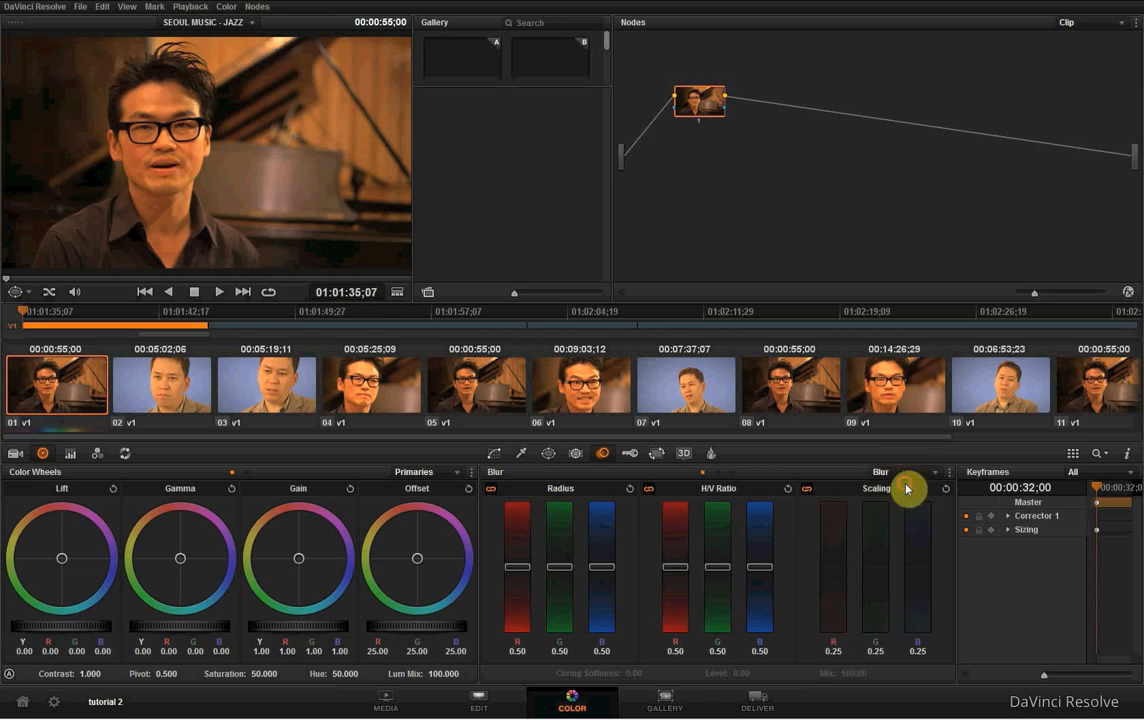
# - Look through the Key, Sizing and Data Burn In settings
pyautogui.click(629, 453)
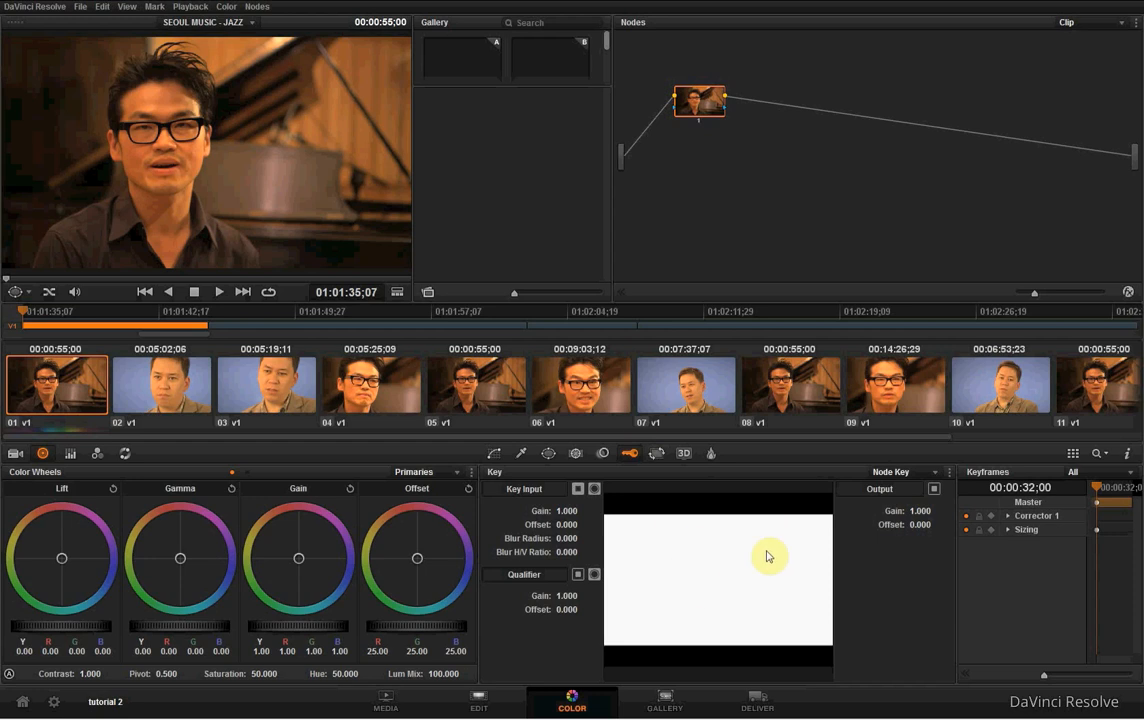
pyautogui.click(660, 454)
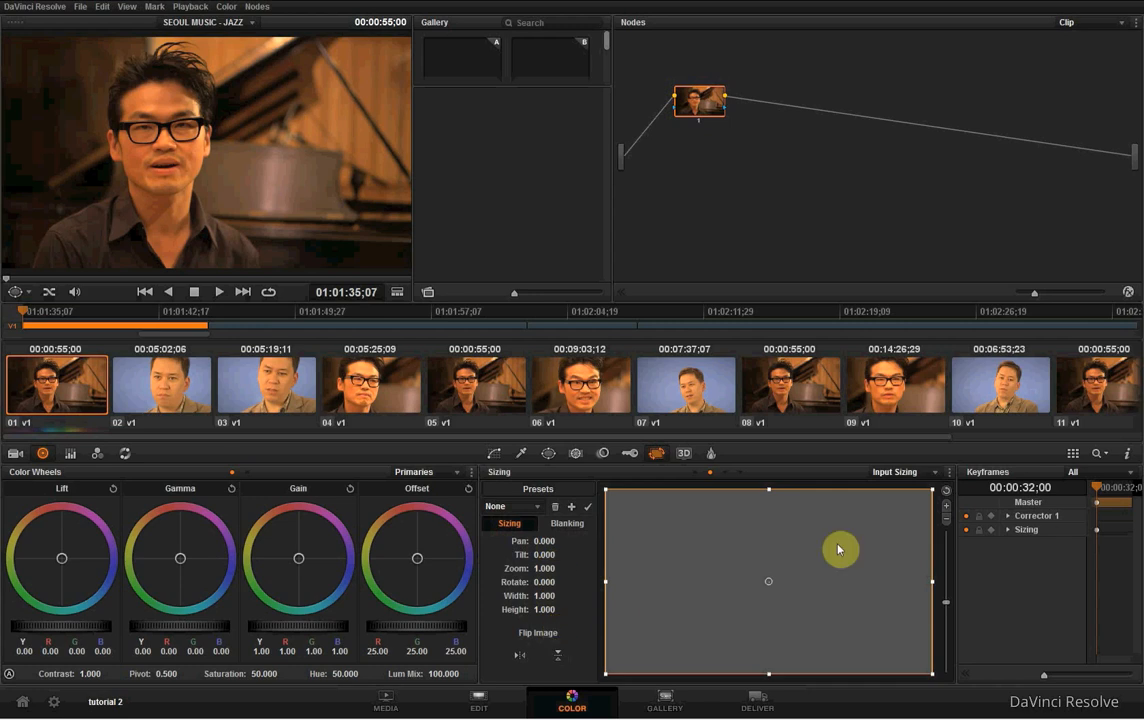
pyautogui.click(709, 455)
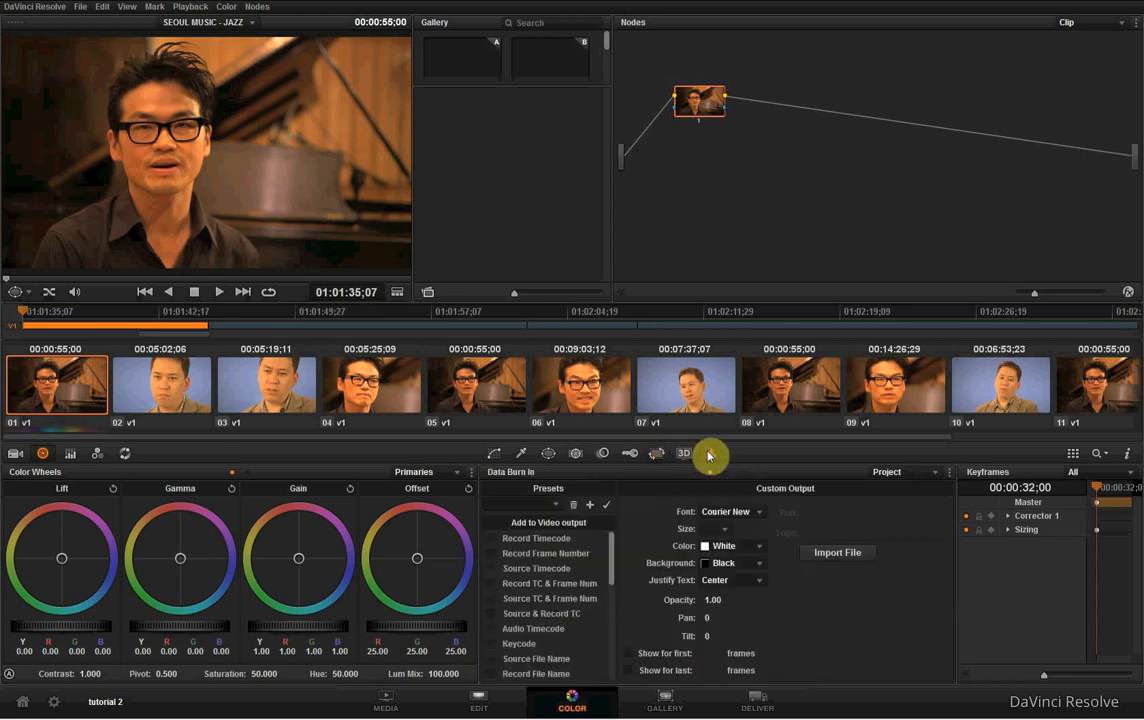
# - View the Data Burn In settings for Clip and Project, browse the video output items and return to the Custom curves
pyautogui.click(729, 475)
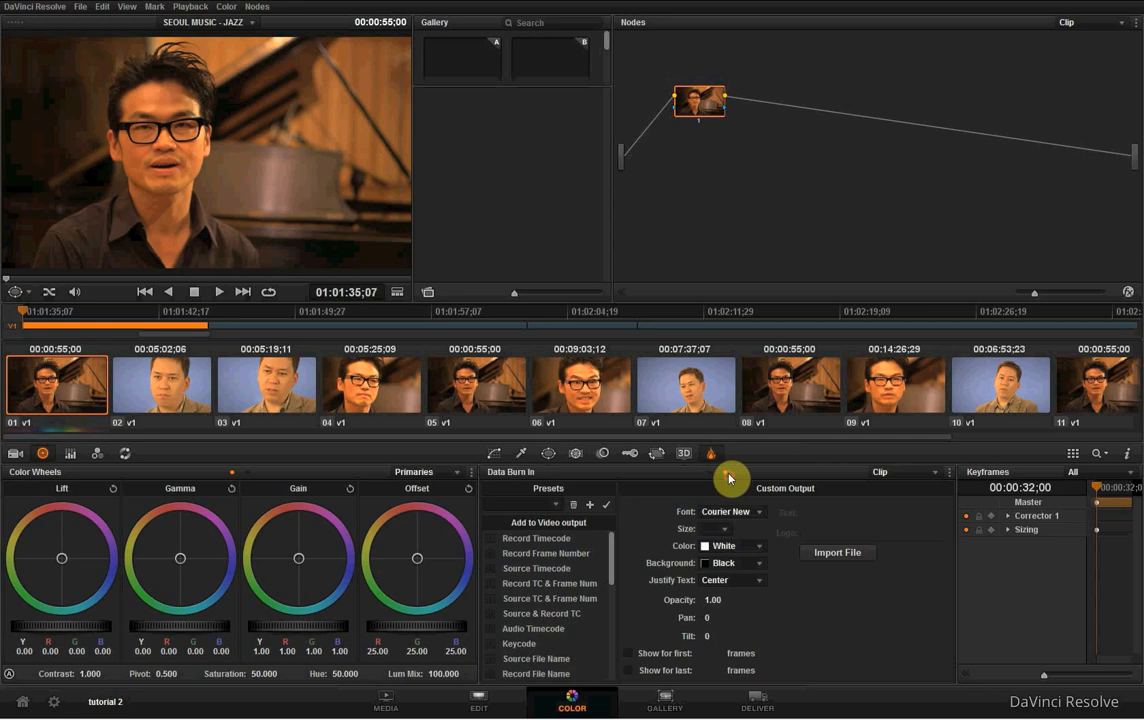
pyautogui.click(711, 473)
pyautogui.scroll(-5, 507, 556)
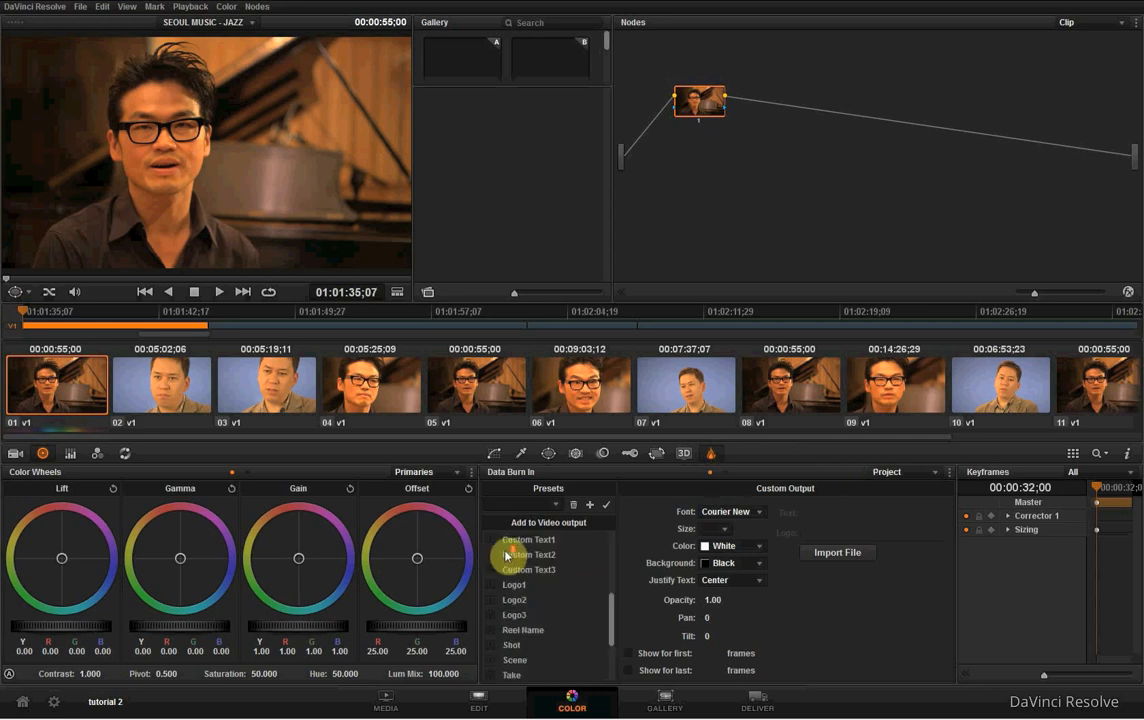
pyautogui.scroll(6, 507, 556)
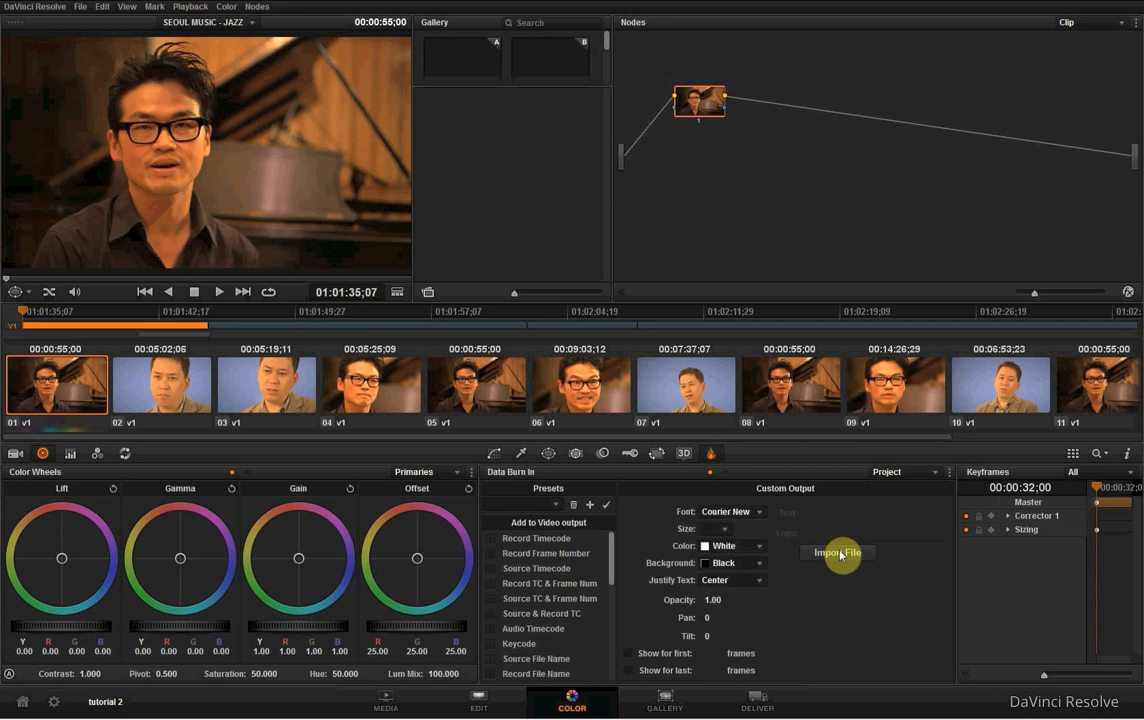
pyautogui.click(497, 455)
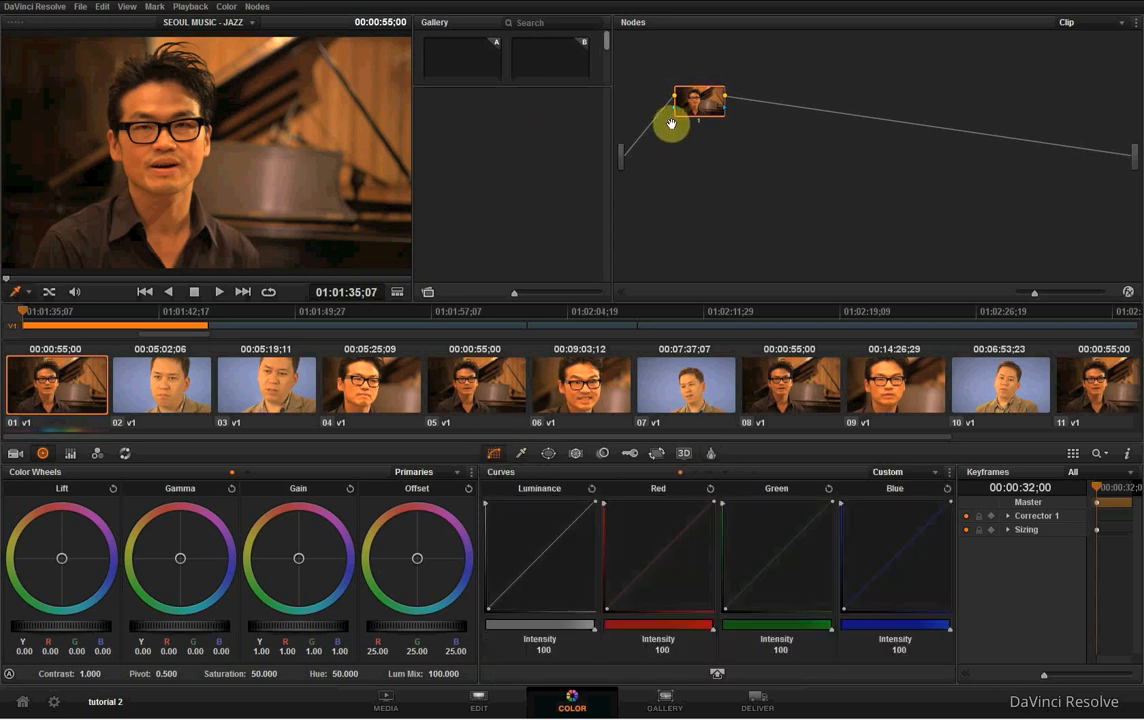
# - Nudge the corrector node slightly in the node graph and show the video scopes for clip 01
pyautogui.moveTo(692, 102)
pyautogui.mouseDown()
pyautogui.moveTo(695, 222)
pyautogui.moveTo(690, 101)
pyautogui.mouseUp()
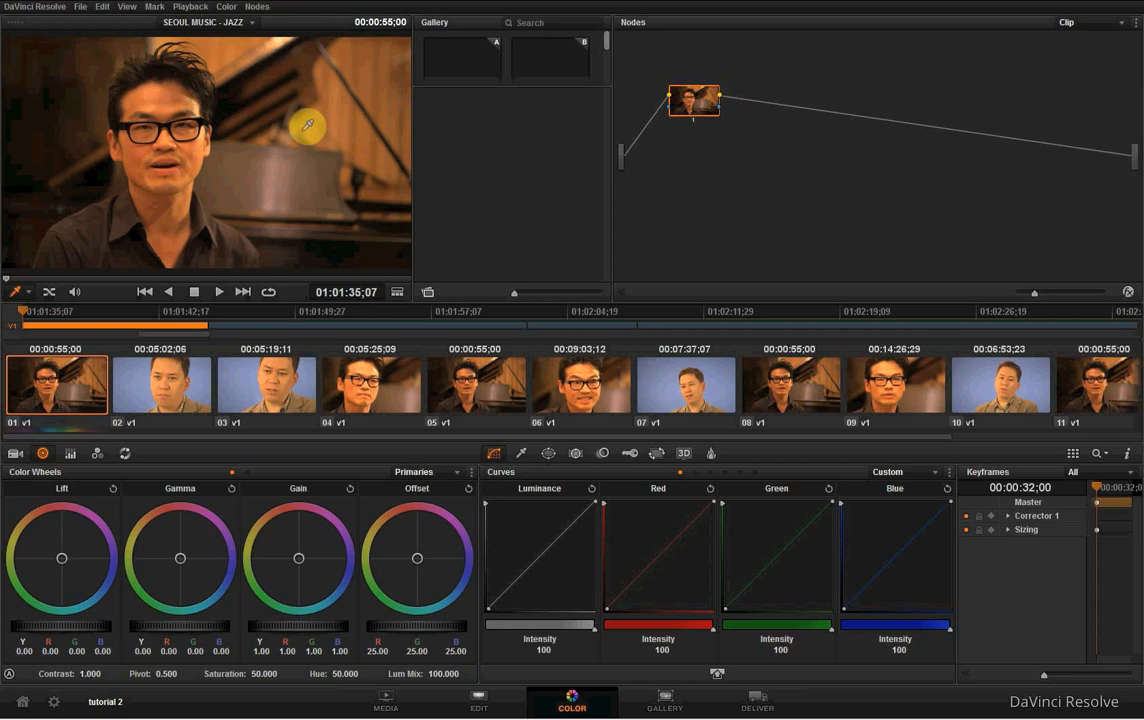
pyautogui.rightClick(264, 107)
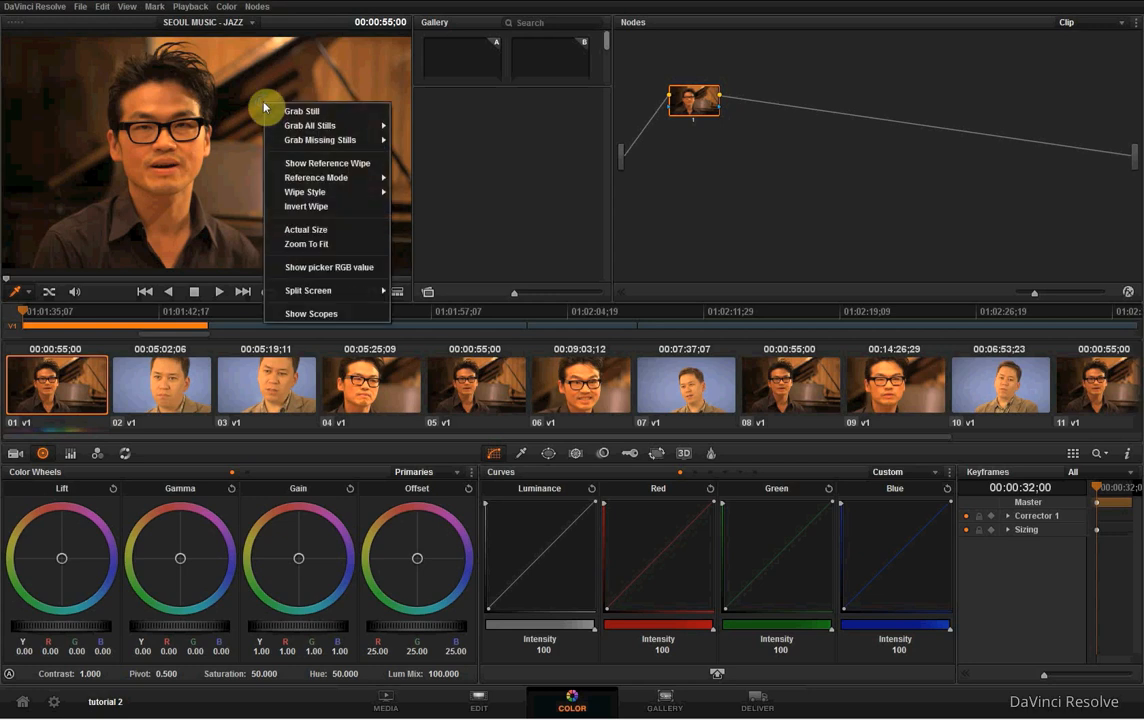
pyautogui.click(325, 315)
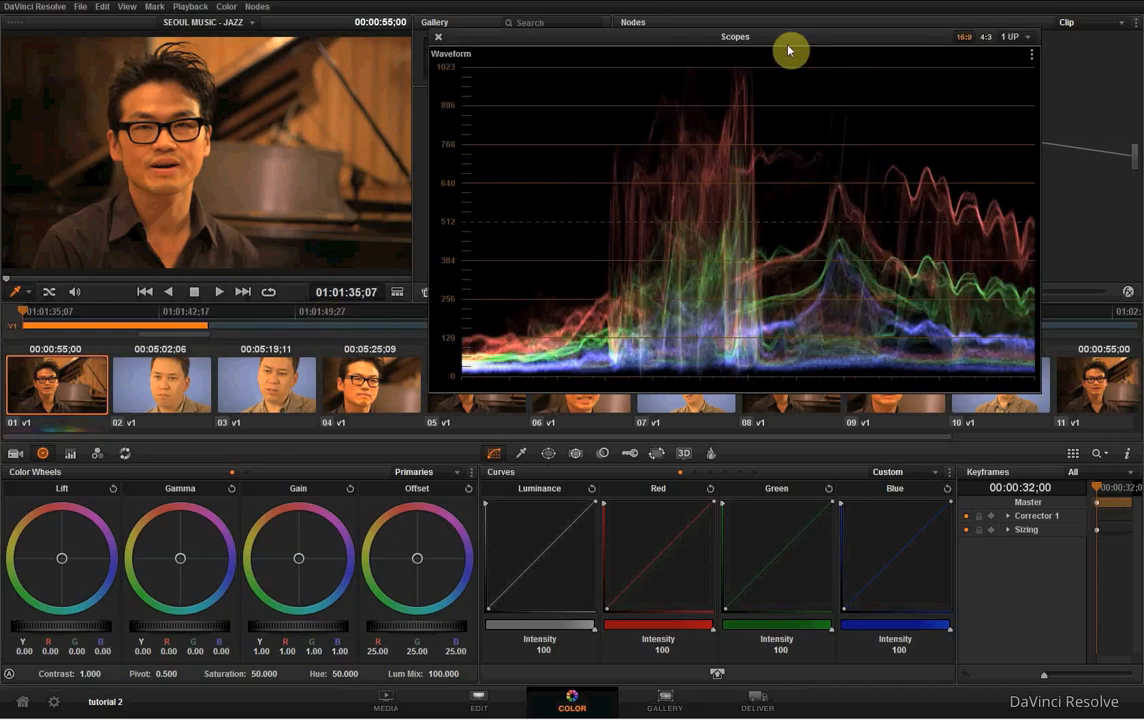
pyautogui.moveTo(798, 40); pyautogui.dragTo(767, 55)
# - Set the scopes to the 4 UP layout and move their window over the middle of the Color page
pyautogui.click(985, 51)
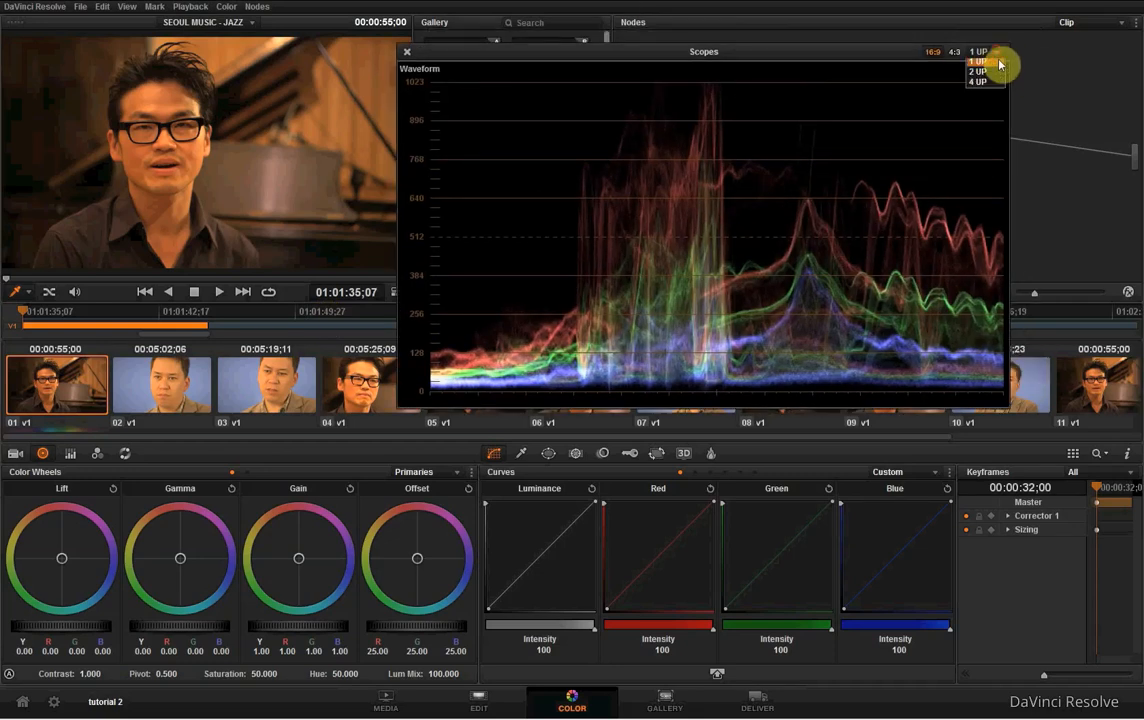
pyautogui.click(991, 87)
pyautogui.moveTo(881, 54); pyautogui.dragTo(848, 78)
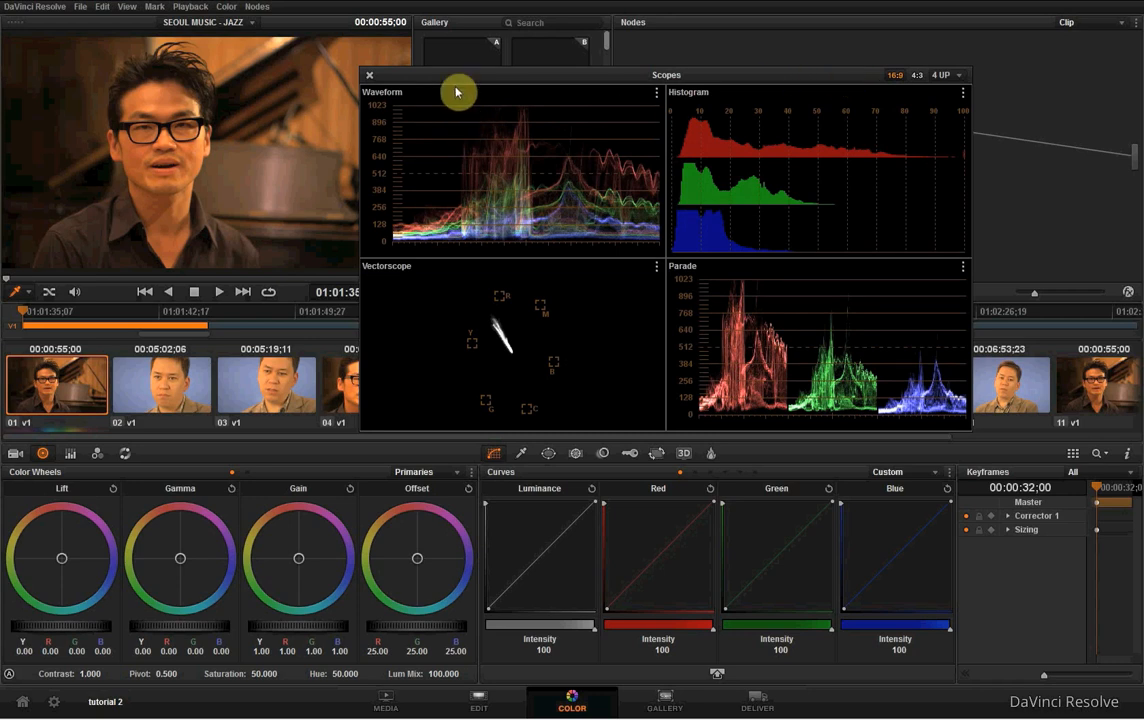
pyautogui.moveTo(457, 79); pyautogui.dragTo(437, 87)
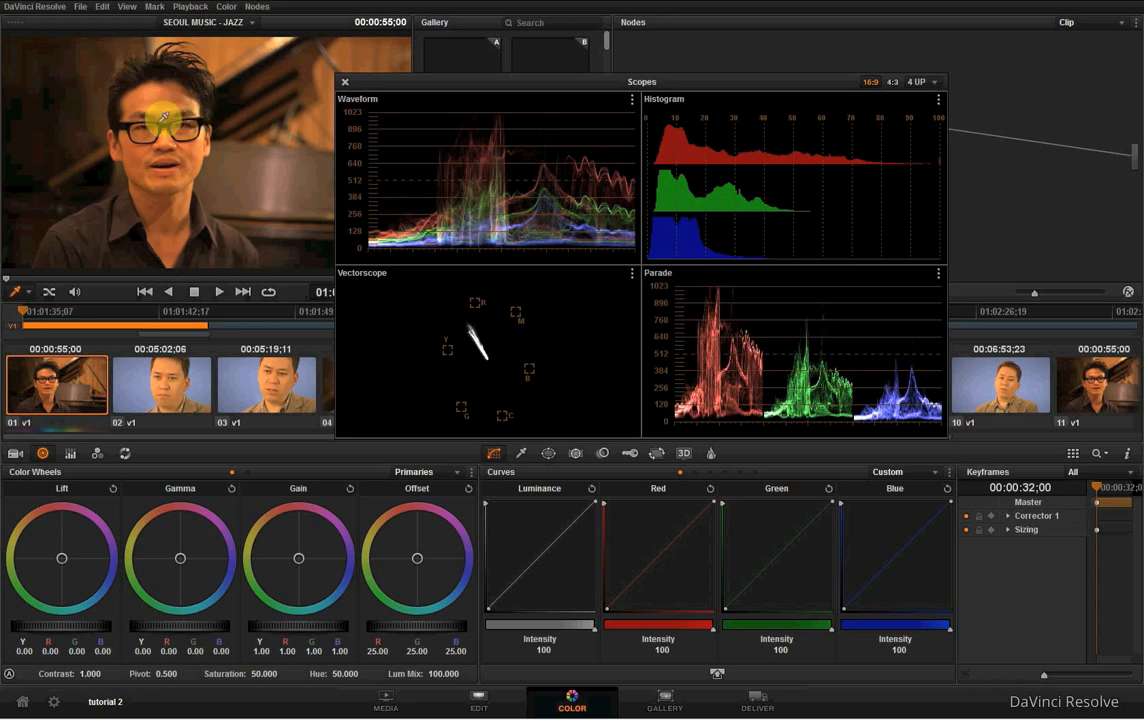
# - Set the scopes to the 1 UP layout showing the Waveform and move their window over the node graph, clear of the viewer
pyautogui.moveTo(440, 84); pyautogui.dragTo(137, 191)
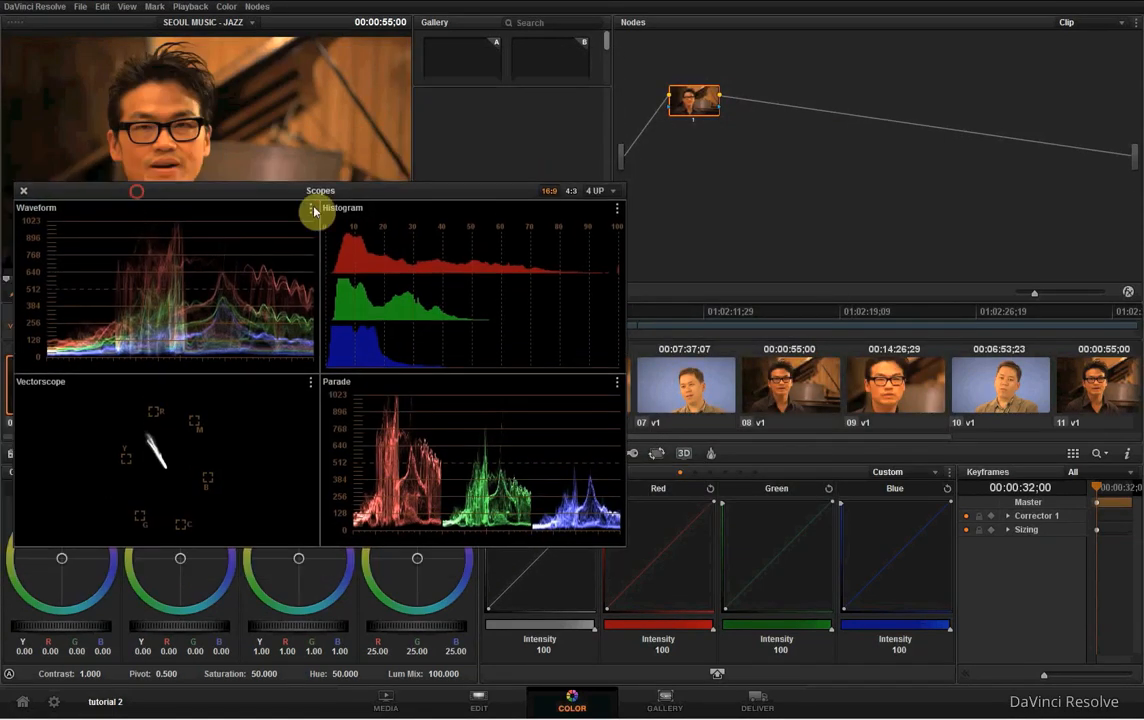
pyautogui.click(598, 190)
pyautogui.click(554, 207)
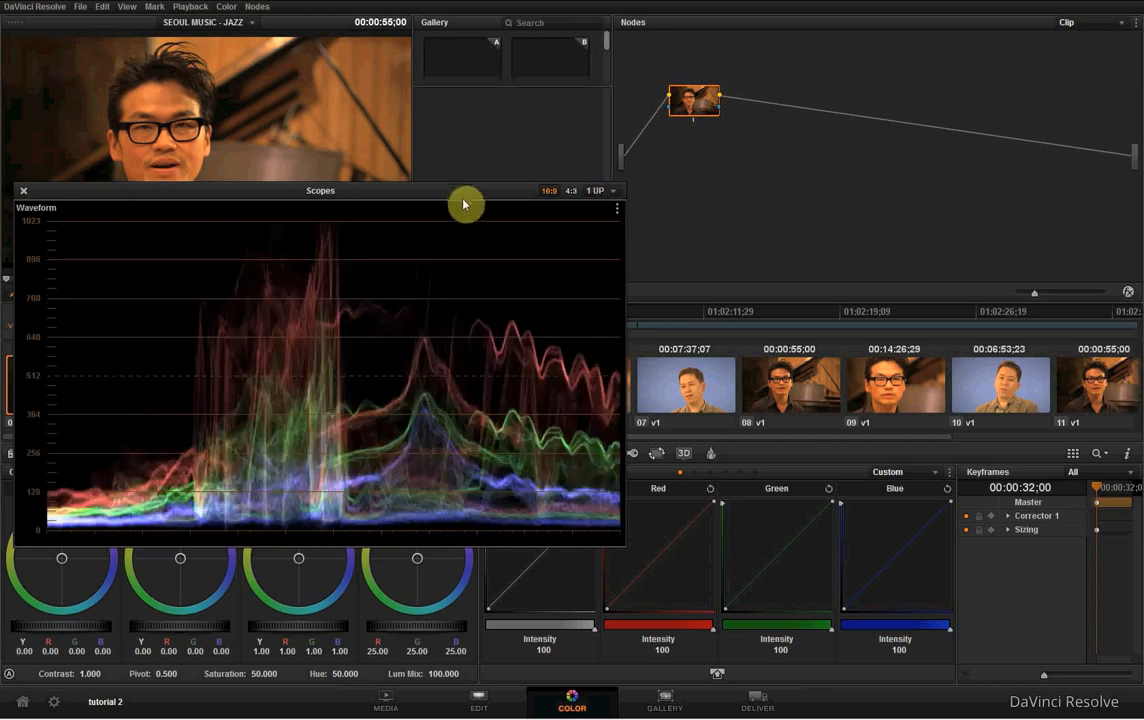
pyautogui.moveTo(463, 204); pyautogui.dragTo(638, 174)
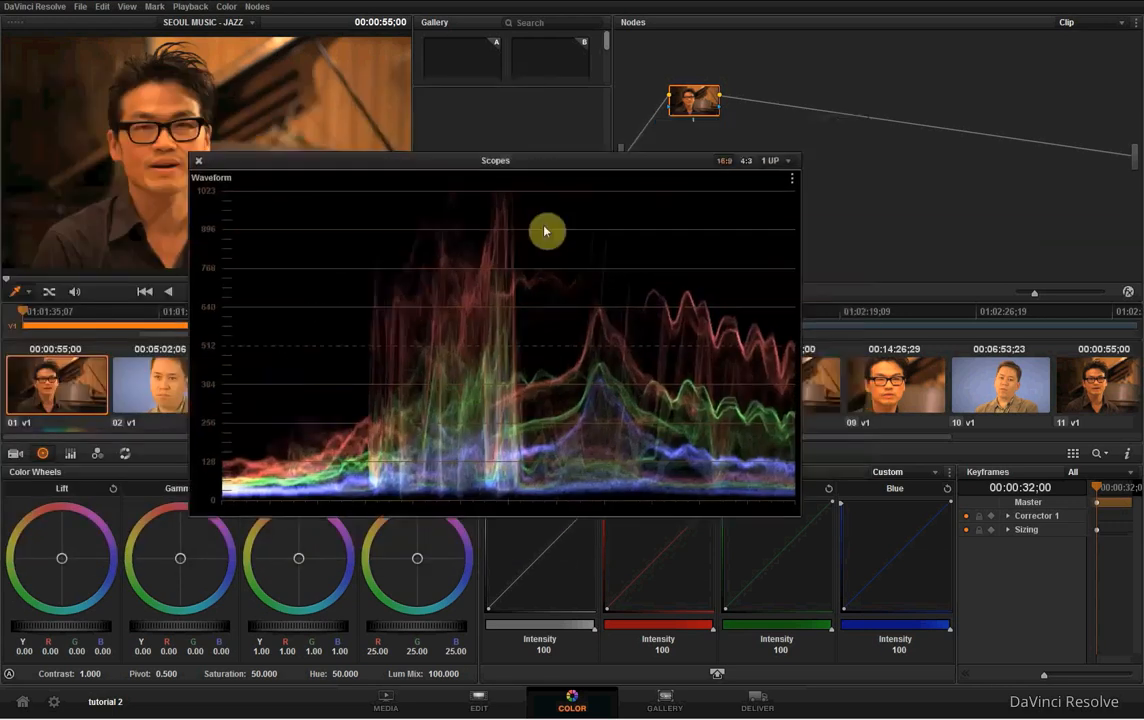
pyautogui.moveTo(545, 231); pyautogui.dragTo(682, 87)
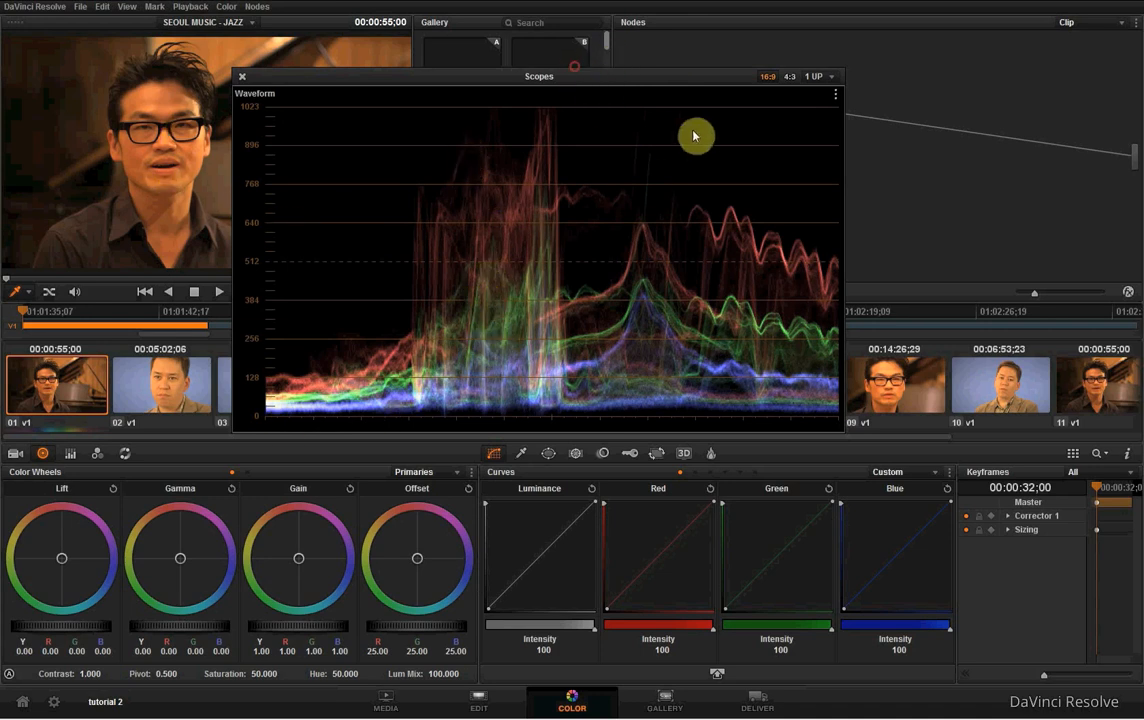
pyautogui.moveTo(584, 78); pyautogui.dragTo(800, 44)
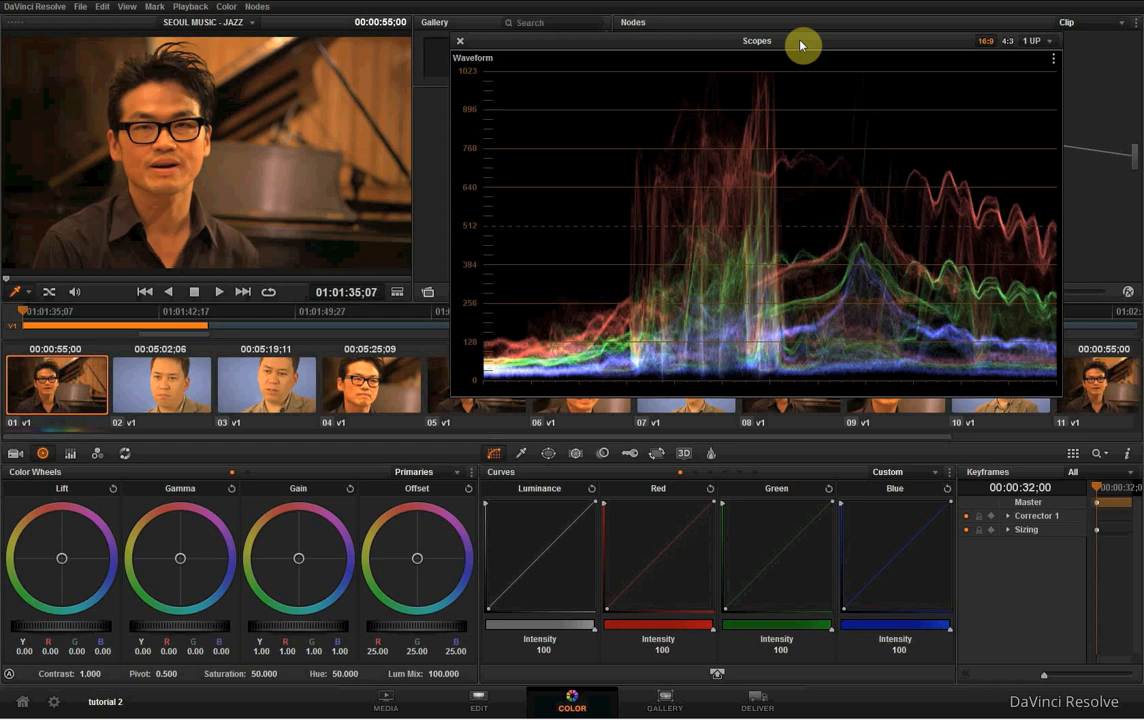
pyautogui.moveTo(800, 44); pyautogui.dragTo(770, 45)
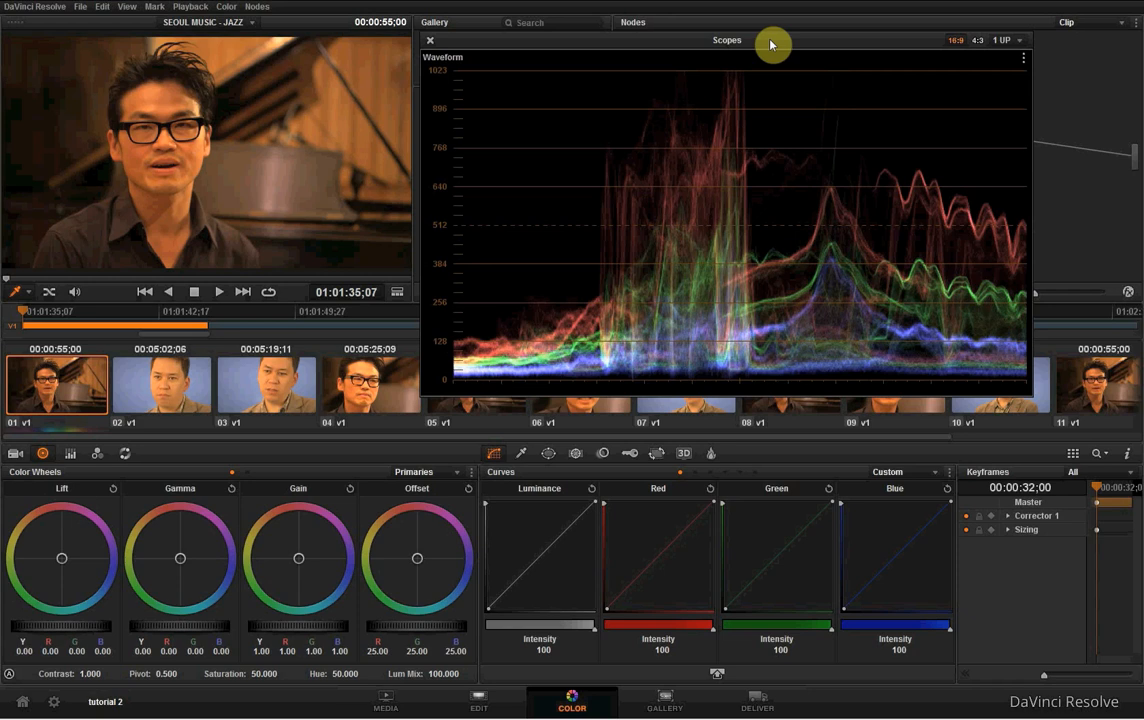
pyautogui.moveTo(770, 47)
pyautogui.mouseDown()
pyautogui.moveTo(771, 69)
pyautogui.moveTo(773, 50)
pyautogui.mouseUp()
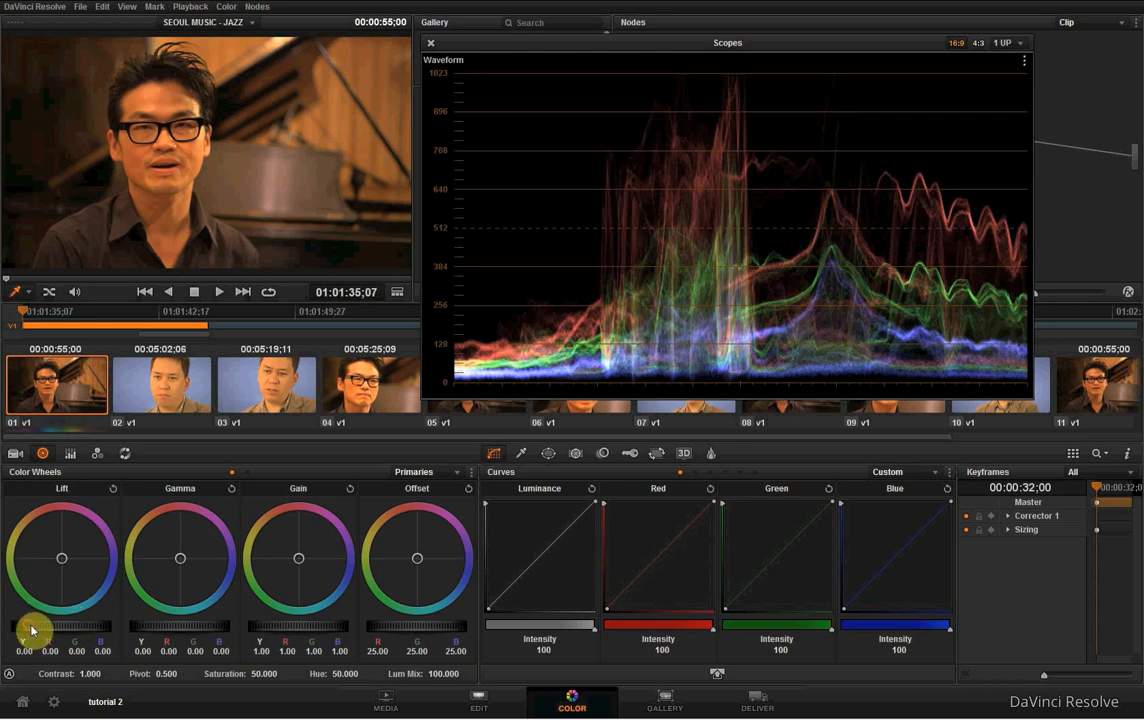
# - Try out the master Lift and Gain on clip 01, ending with Lift at about 0.00 and Gain at 1.01
pyautogui.moveTo(31, 628); pyautogui.dragTo(86, 628)
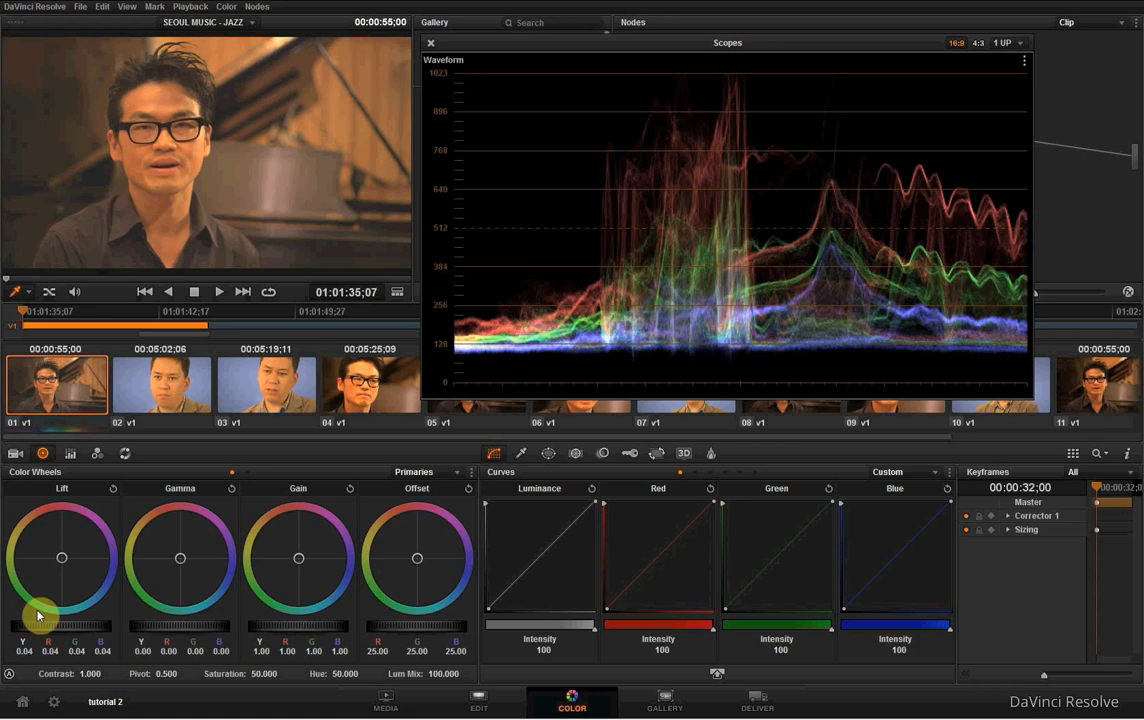
pyautogui.moveTo(80, 630); pyautogui.dragTo(6, 627)
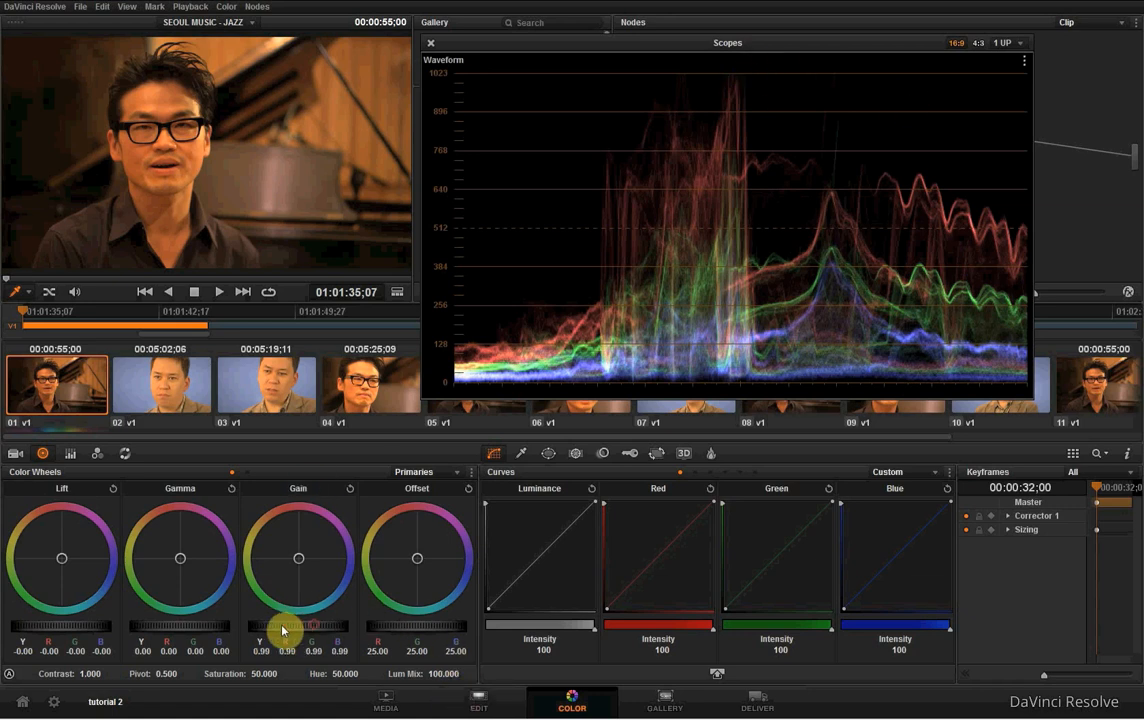
pyautogui.moveTo(283, 630)
pyautogui.mouseDown()
pyautogui.moveTo(225, 631)
pyautogui.moveTo(282, 631)
pyautogui.mouseUp()
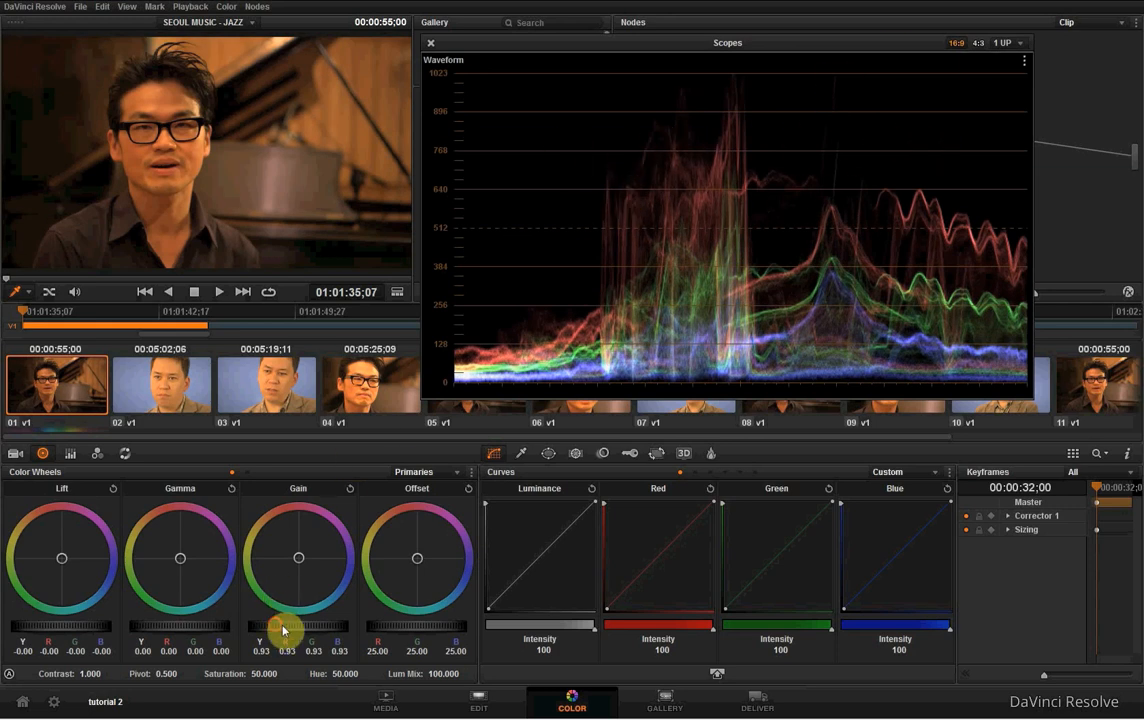
pyautogui.moveTo(283, 630); pyautogui.dragTo(341, 628)
pyautogui.moveTo(359, 626); pyautogui.dragTo(385, 620)
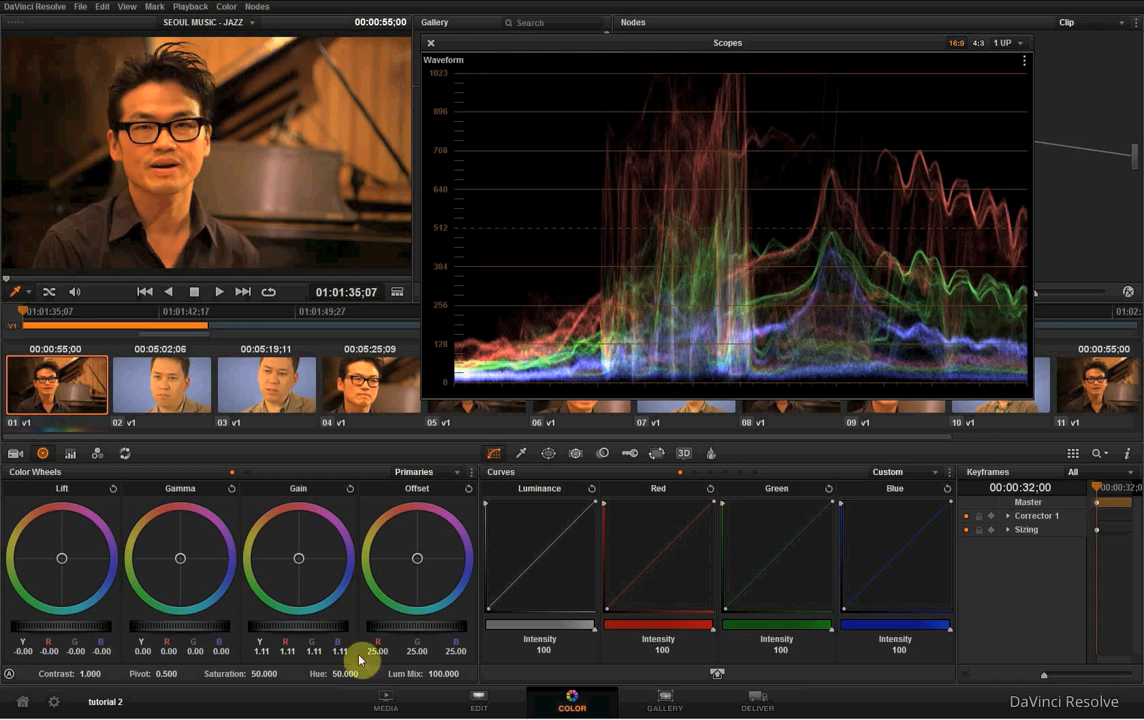
pyautogui.moveTo(321, 631); pyautogui.dragTo(270, 633)
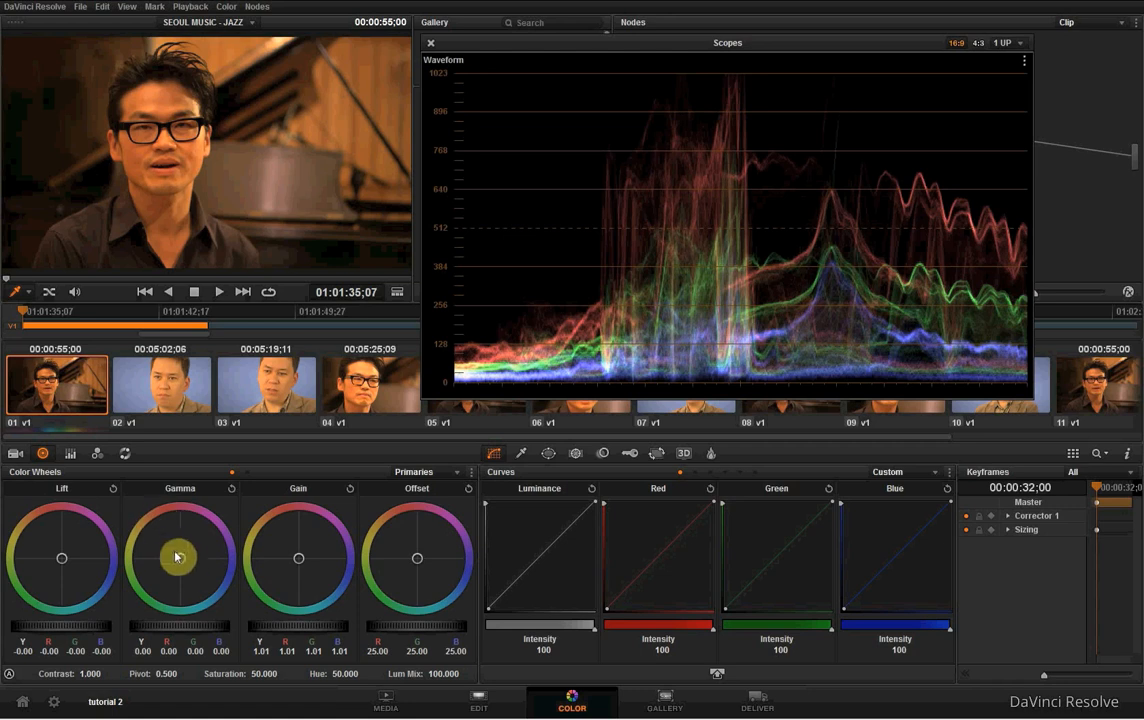
# - Shift Gamma to red -0.04, green 0.01, blue 0.04 and Gain to red 0.84, green 1.02, blue 1.34, and close the scopes
pyautogui.moveTo(187, 566); pyautogui.dragTo(242, 655)
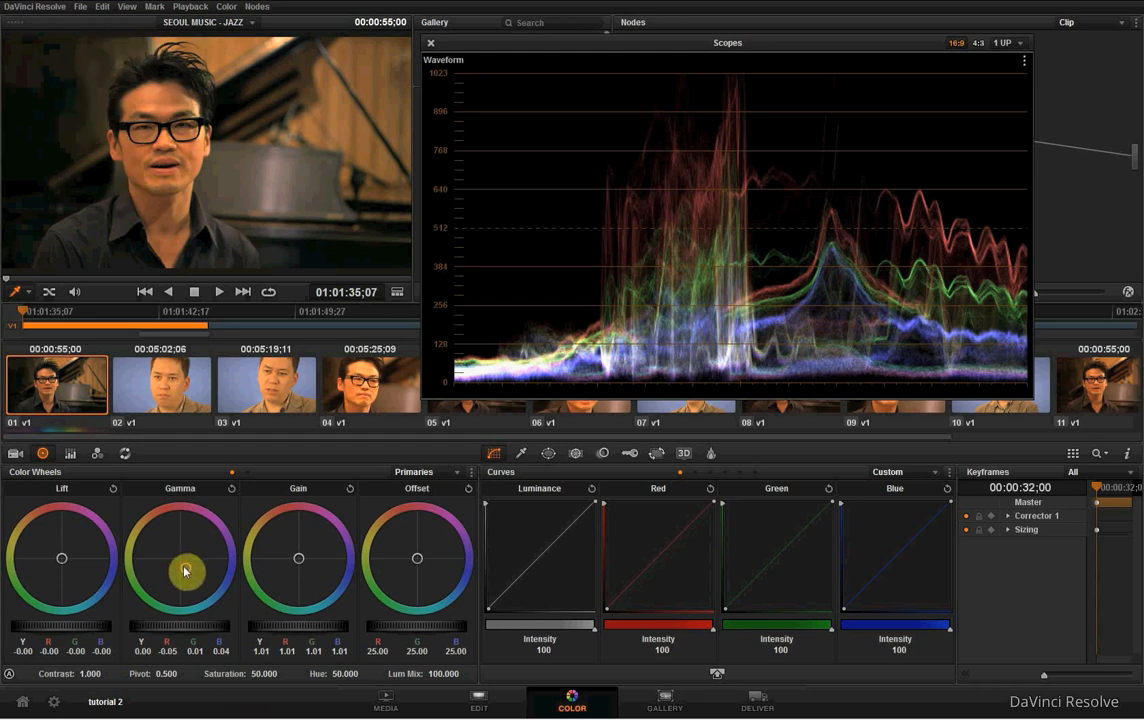
pyautogui.moveTo(191, 566); pyautogui.dragTo(180, 535)
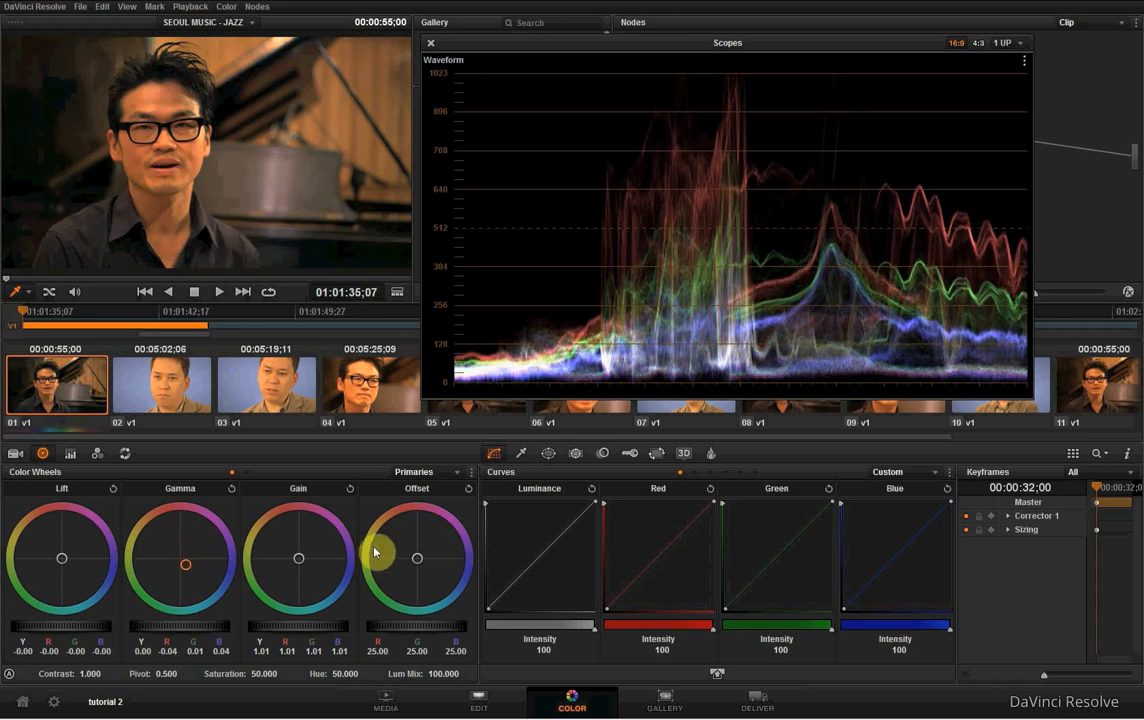
pyautogui.moveTo(298, 558); pyautogui.dragTo(386, 613)
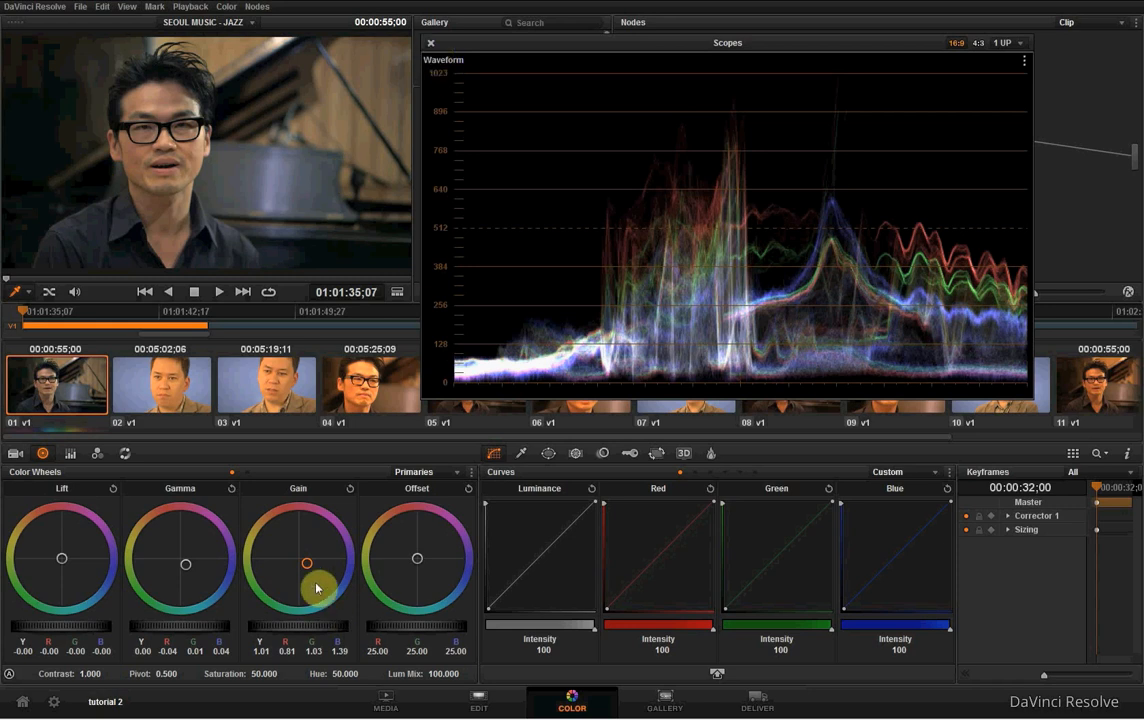
pyautogui.moveTo(306, 566); pyautogui.dragTo(302, 562)
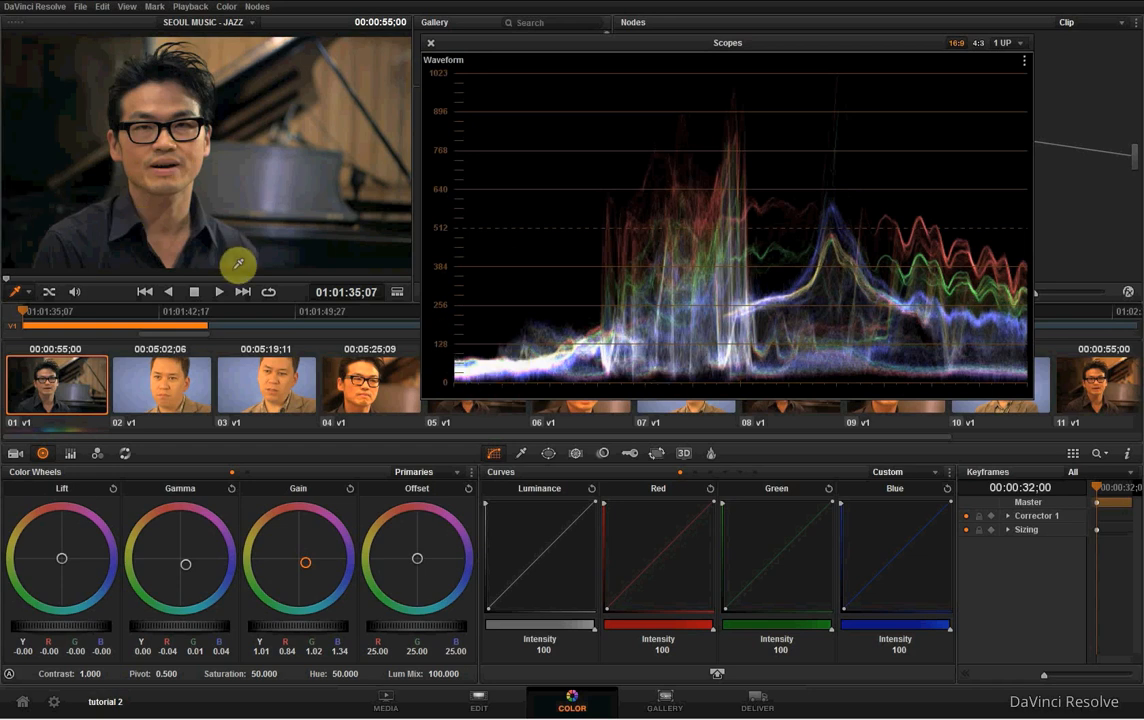
pyautogui.click(431, 35)
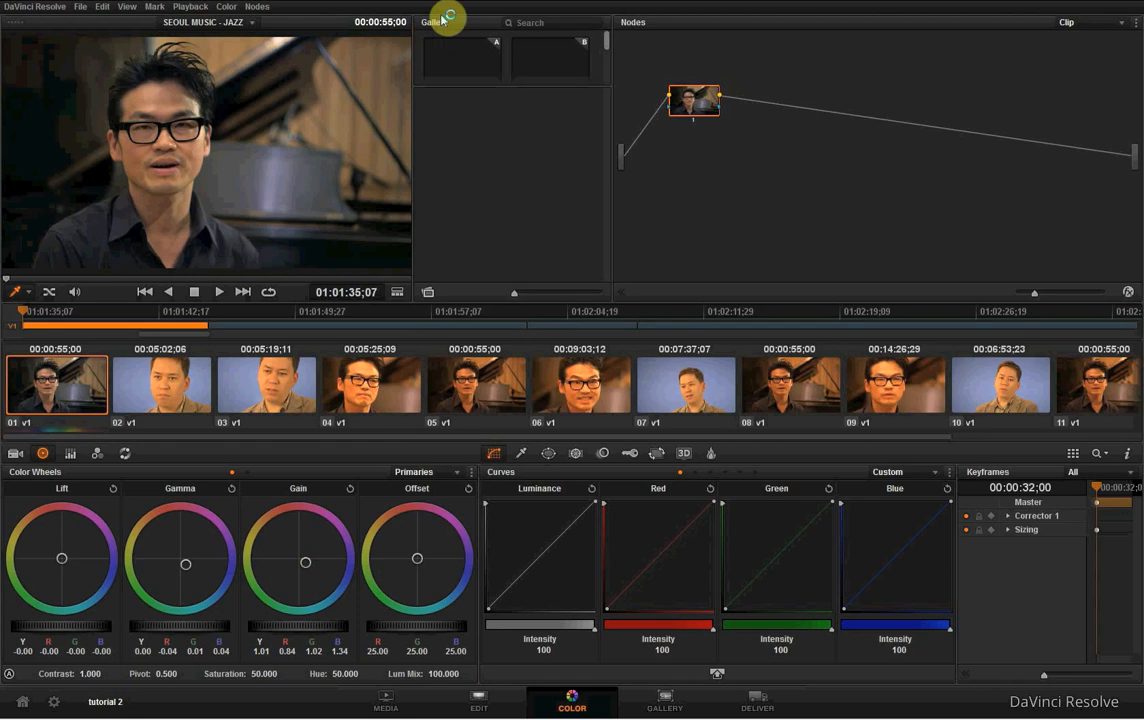
# - Add a serial node after node 1 and place it above and to the right of node 1 in the node graph
pyautogui.moveTo(686, 106)
pyautogui.mouseDown()
pyautogui.moveTo(680, 87)
pyautogui.moveTo(683, 110)
pyautogui.mouseUp()
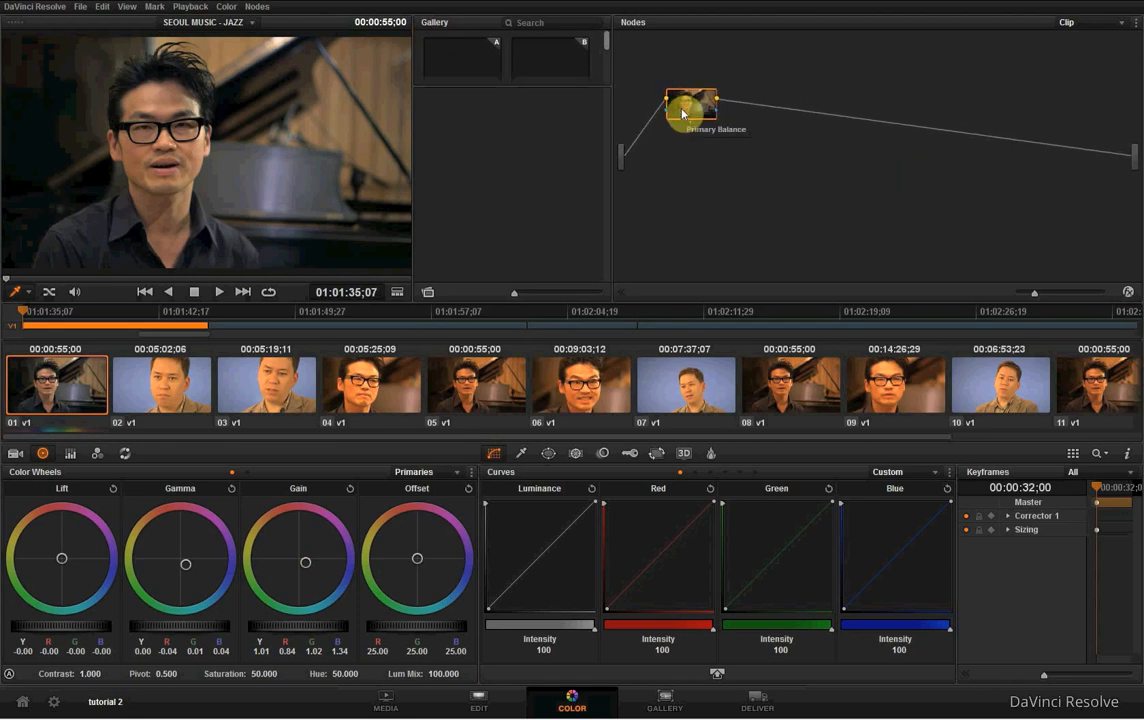
pyautogui.click(257, 7)
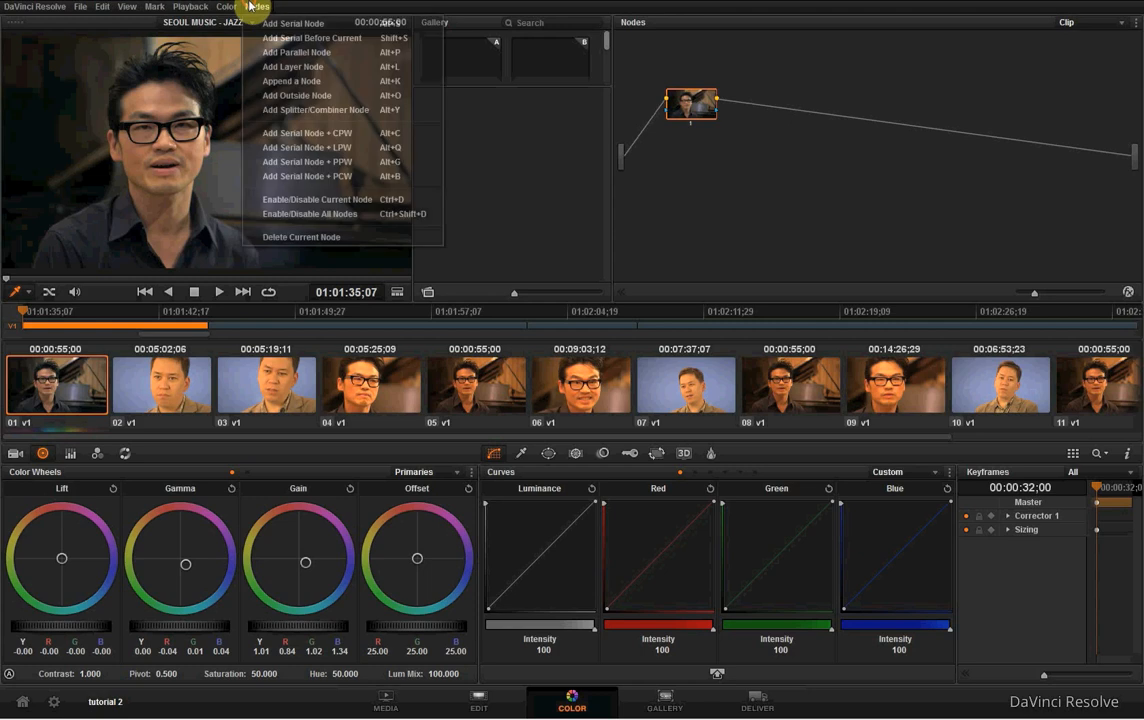
pyautogui.click(352, 24)
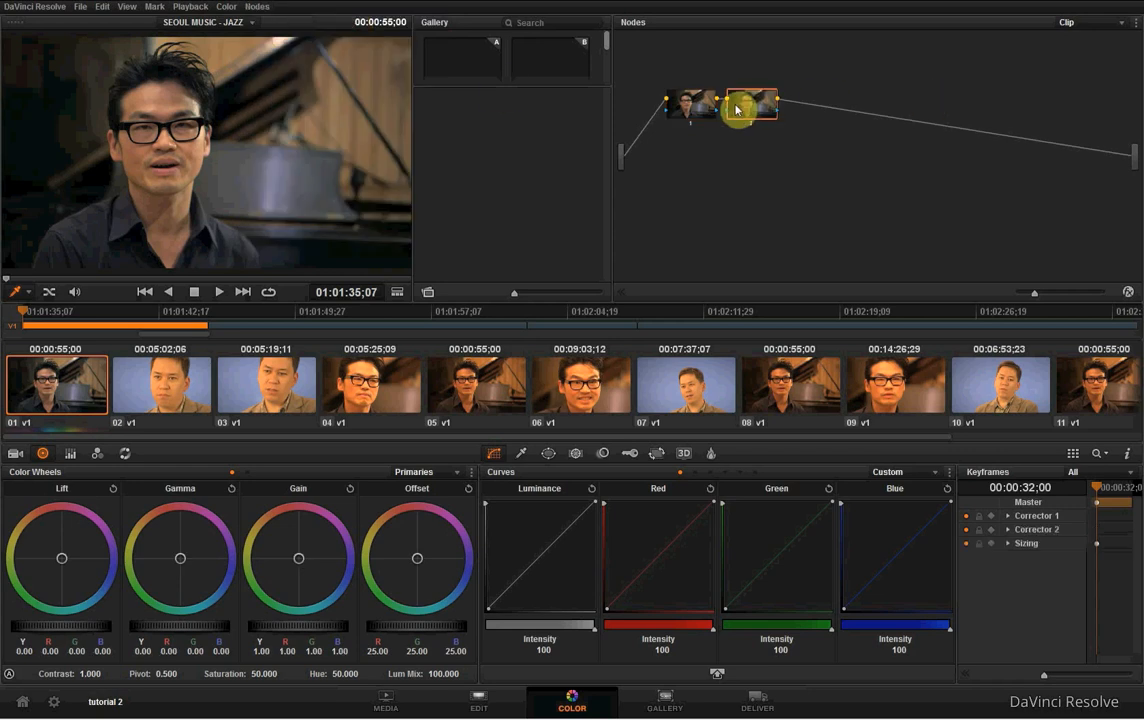
pyautogui.moveTo(736, 107); pyautogui.dragTo(773, 75)
pyautogui.moveTo(697, 102); pyautogui.dragTo(694, 127)
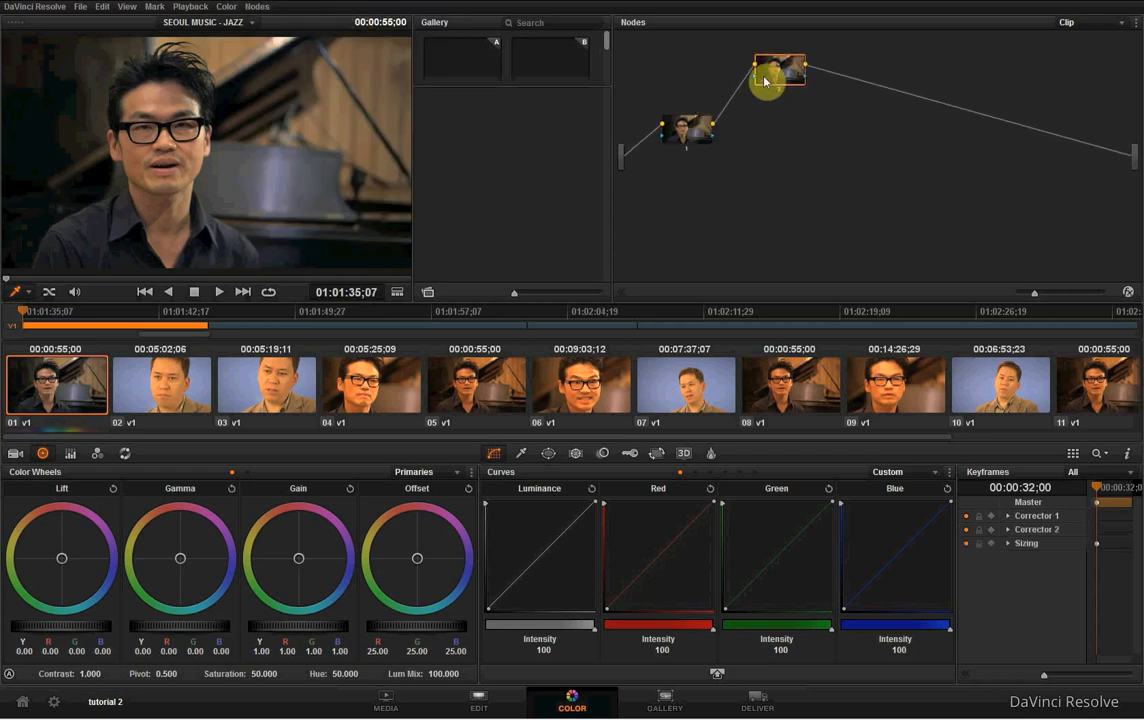
pyautogui.moveTo(766, 77); pyautogui.dragTo(766, 92)
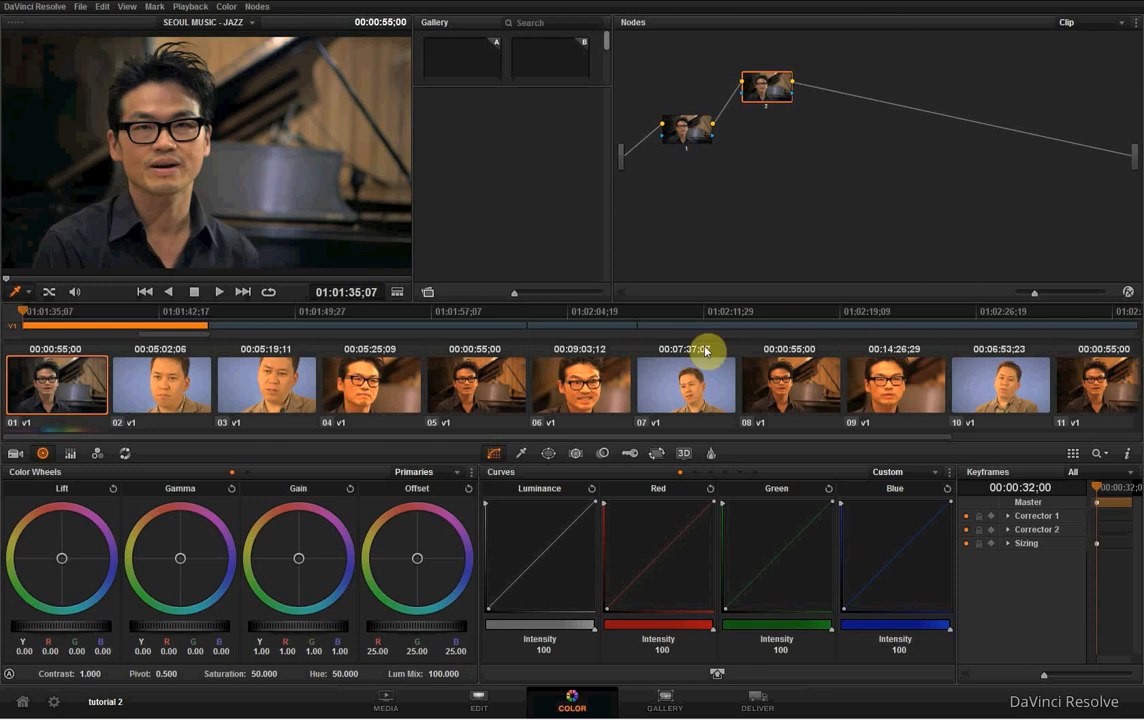
pyautogui.moveTo(767, 98); pyautogui.dragTo(774, 91)
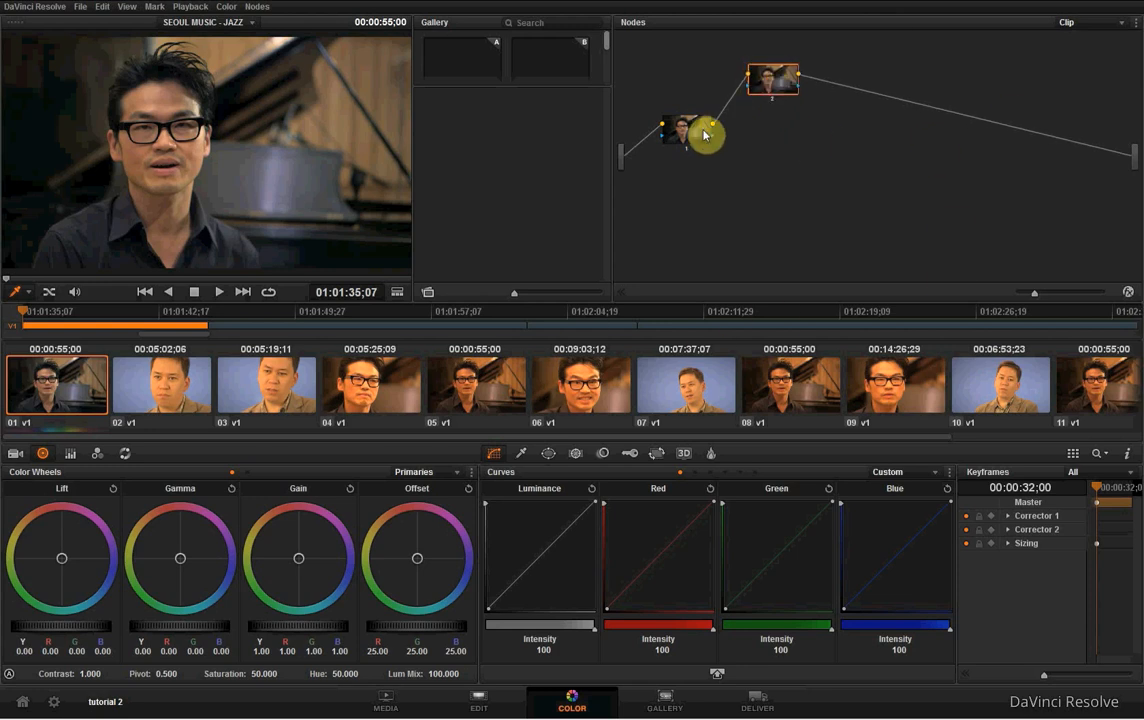
pyautogui.moveTo(704, 134); pyautogui.dragTo(699, 128)
pyautogui.moveTo(791, 81); pyautogui.dragTo(785, 83)
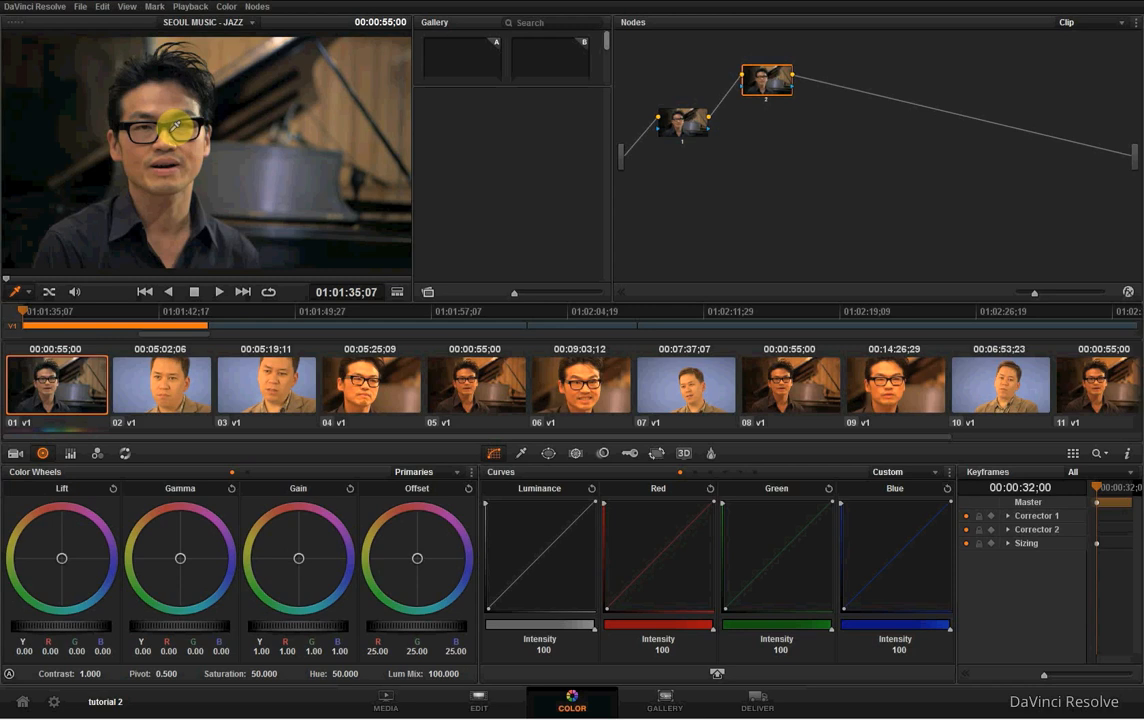
# - Label node 2 "face" and adjust its position slightly in the node graph
pyautogui.rightClick(792, 85)
pyautogui.click(795, 85)
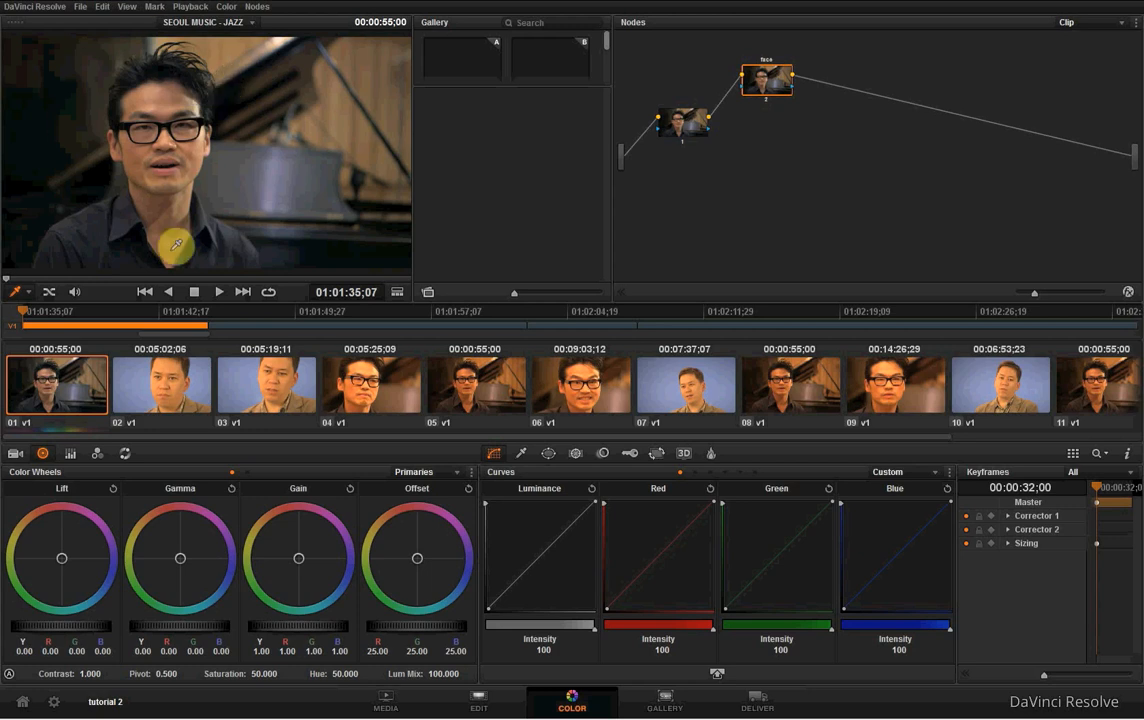
pyautogui.moveTo(779, 85); pyautogui.dragTo(780, 80)
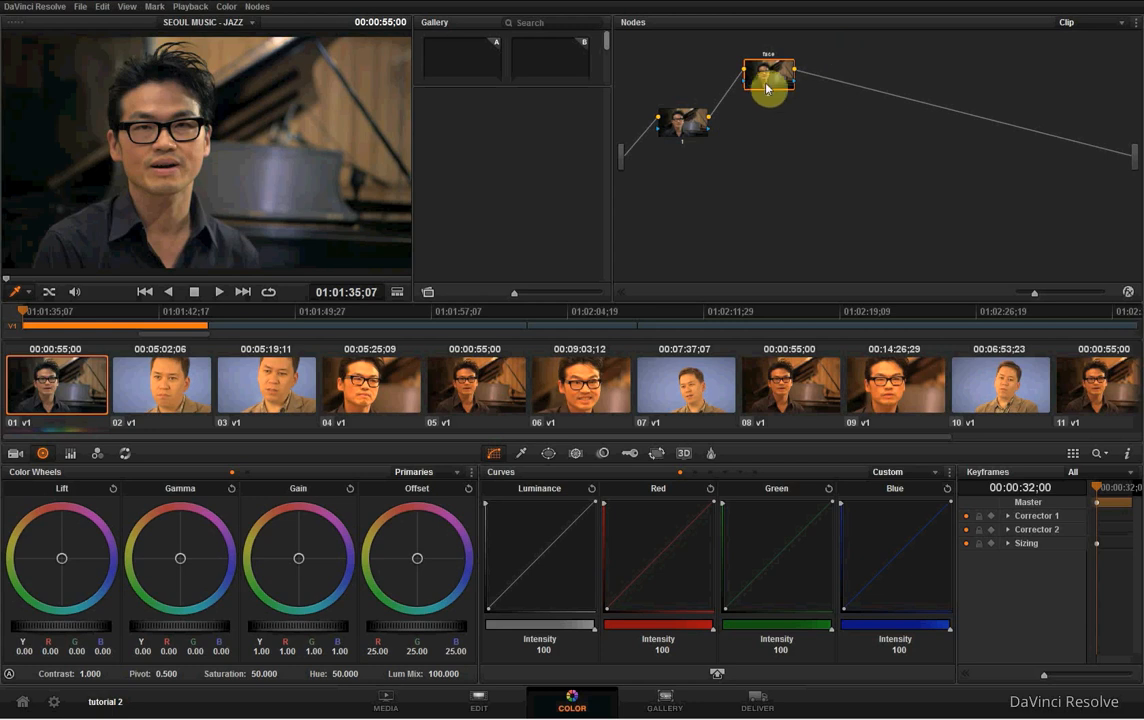
pyautogui.moveTo(766, 77); pyautogui.dragTo(767, 87)
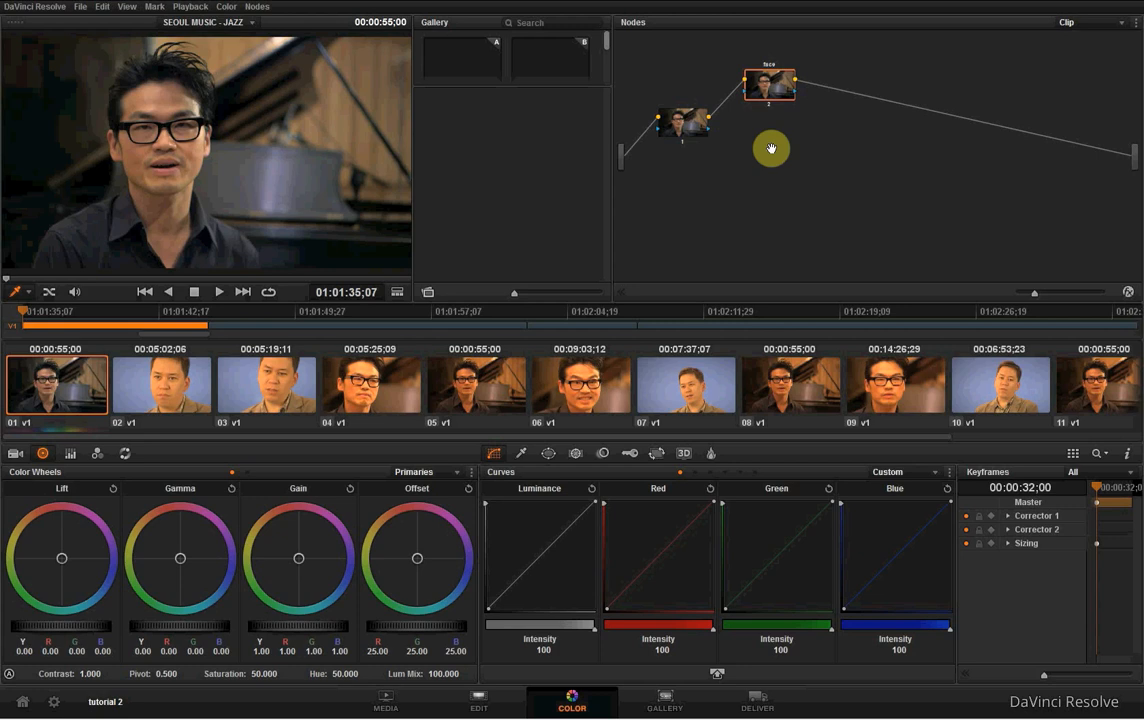
# - Add a parallel node to the face node, placing it below face and the Parallel mixer between and to the right of both
pyautogui.hotkey('alt', 'p')
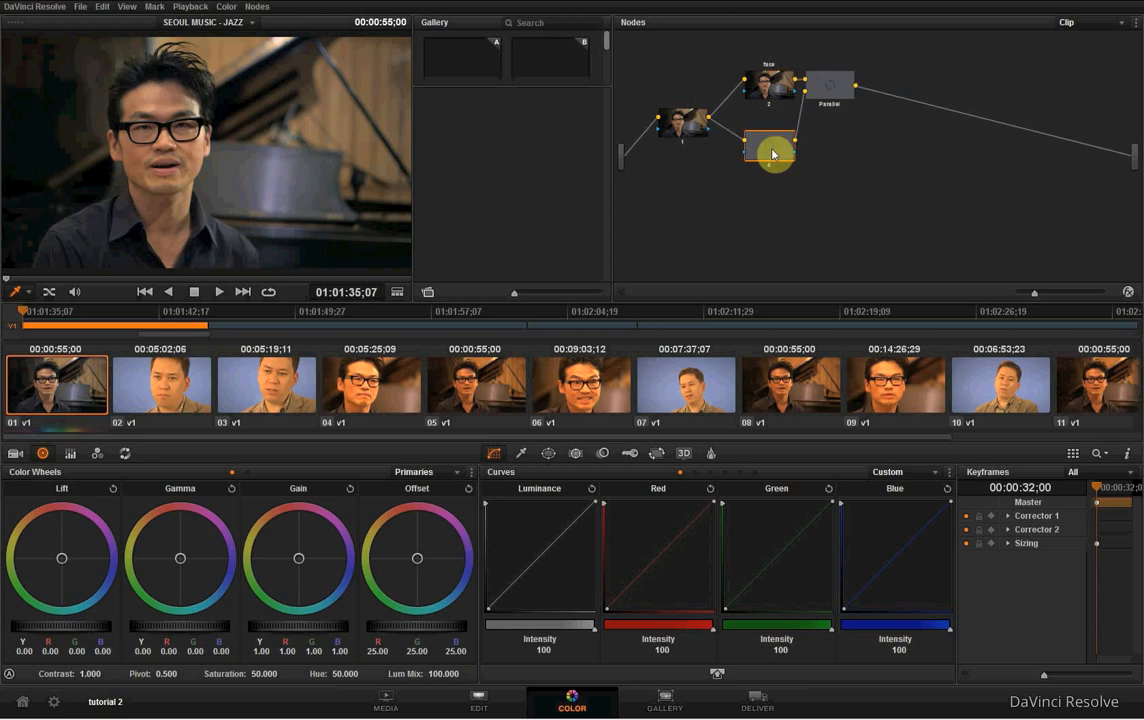
pyautogui.moveTo(778, 151)
pyautogui.mouseDown()
pyautogui.moveTo(774, 184)
pyautogui.moveTo(776, 167)
pyautogui.mouseUp()
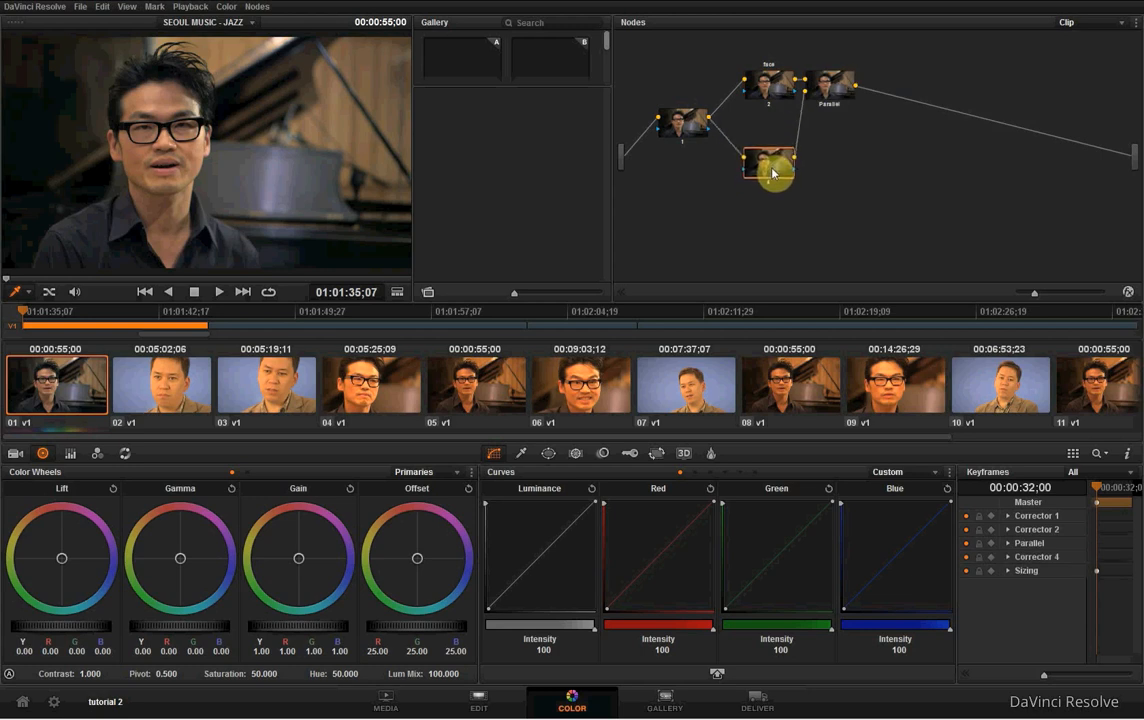
pyautogui.moveTo(833, 86); pyautogui.dragTo(866, 139)
pyautogui.moveTo(784, 166); pyautogui.dragTo(786, 178)
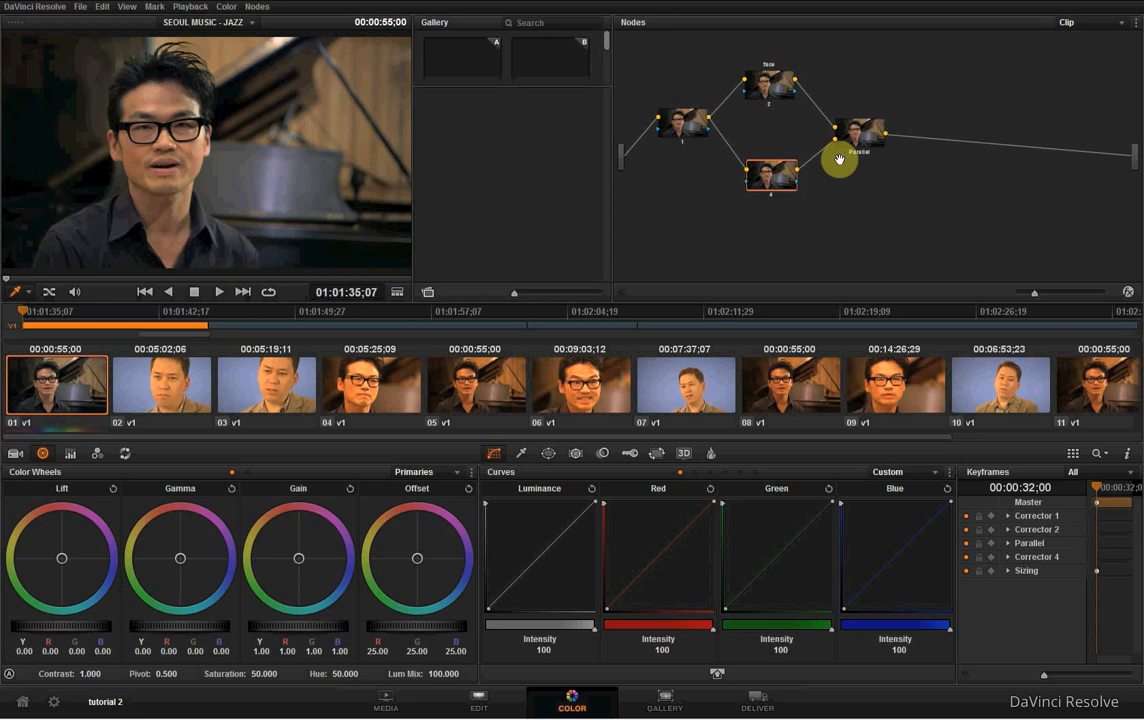
pyautogui.moveTo(863, 142); pyautogui.dragTo(869, 141)
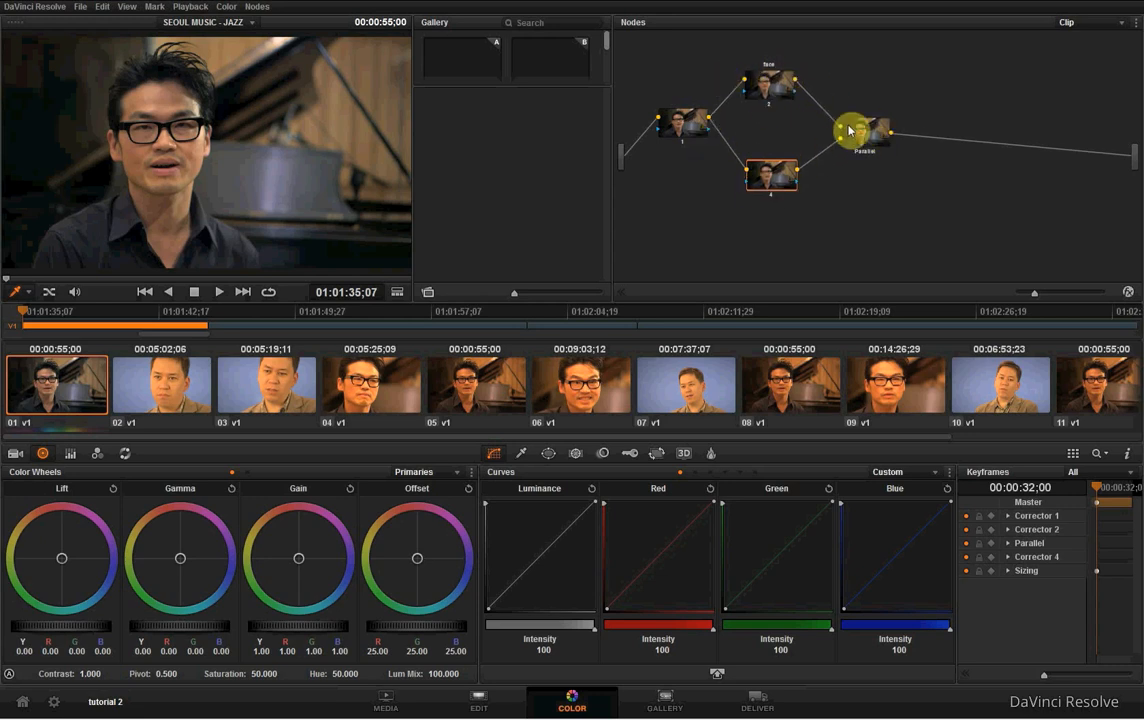
pyautogui.moveTo(775, 182); pyautogui.dragTo(779, 174)
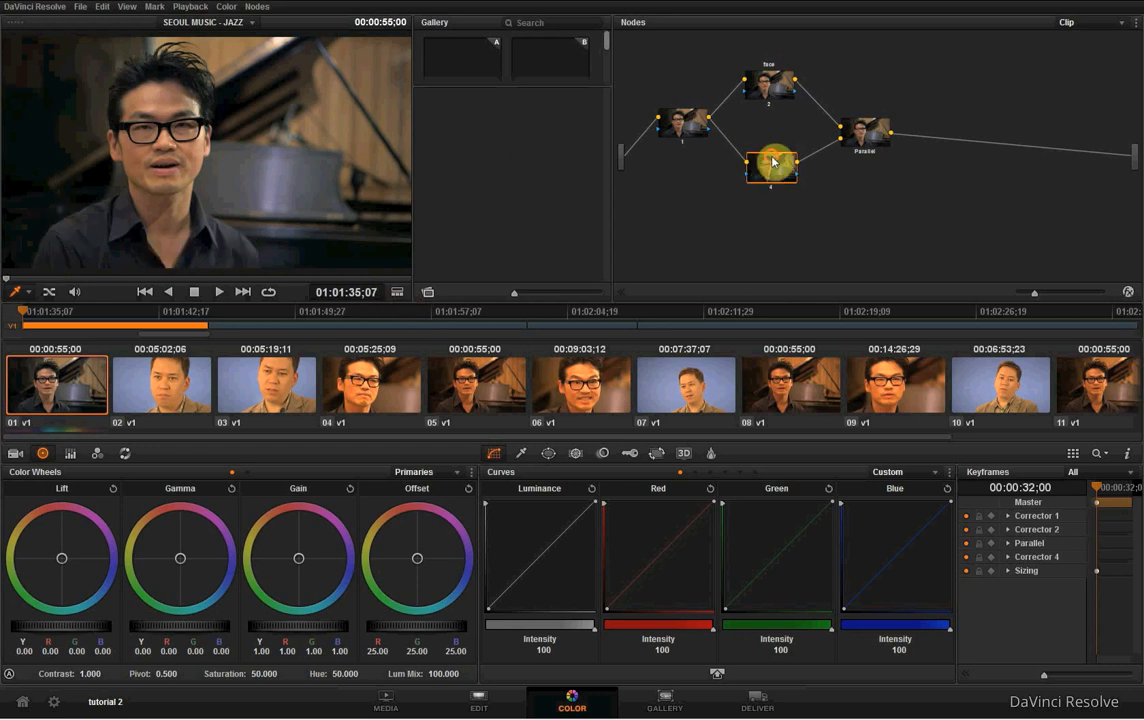
pyautogui.moveTo(771, 164); pyautogui.dragTo(772, 171)
pyautogui.moveTo(858, 135)
pyautogui.mouseDown()
pyautogui.moveTo(873, 147)
pyautogui.moveTo(894, 140)
pyautogui.moveTo(864, 137)
pyautogui.moveTo(874, 140)
pyautogui.mouseUp()
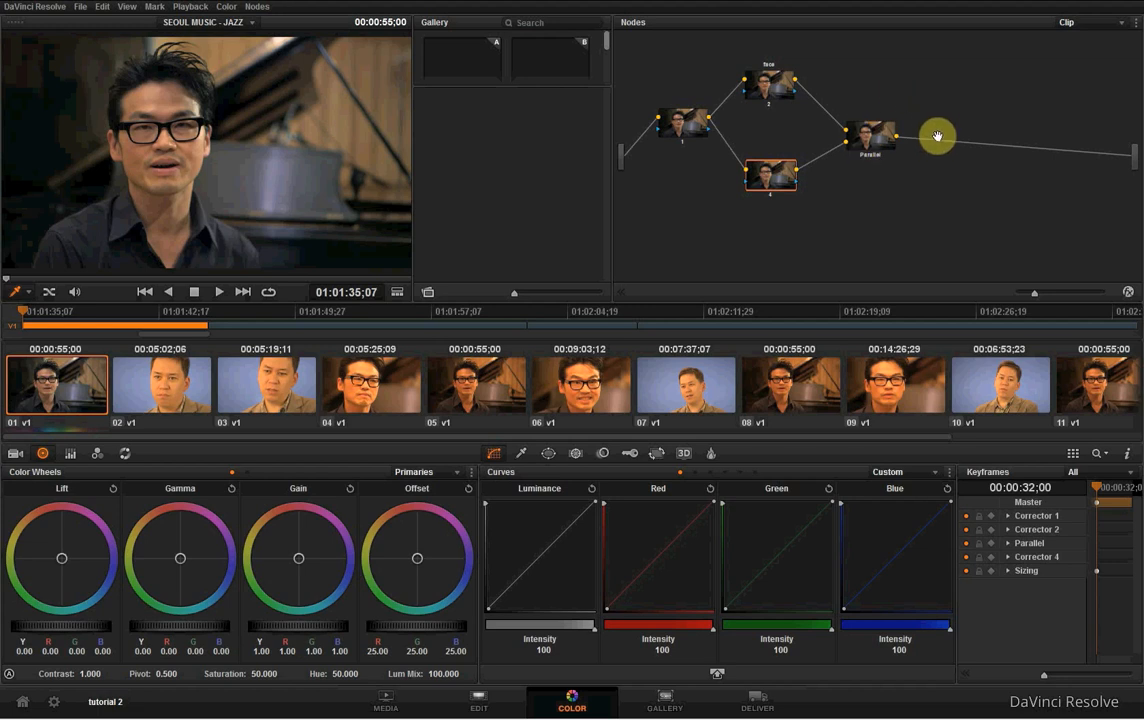
# - Add a serial node after node 4 and delete it again
pyautogui.hotkey('alt', 's')
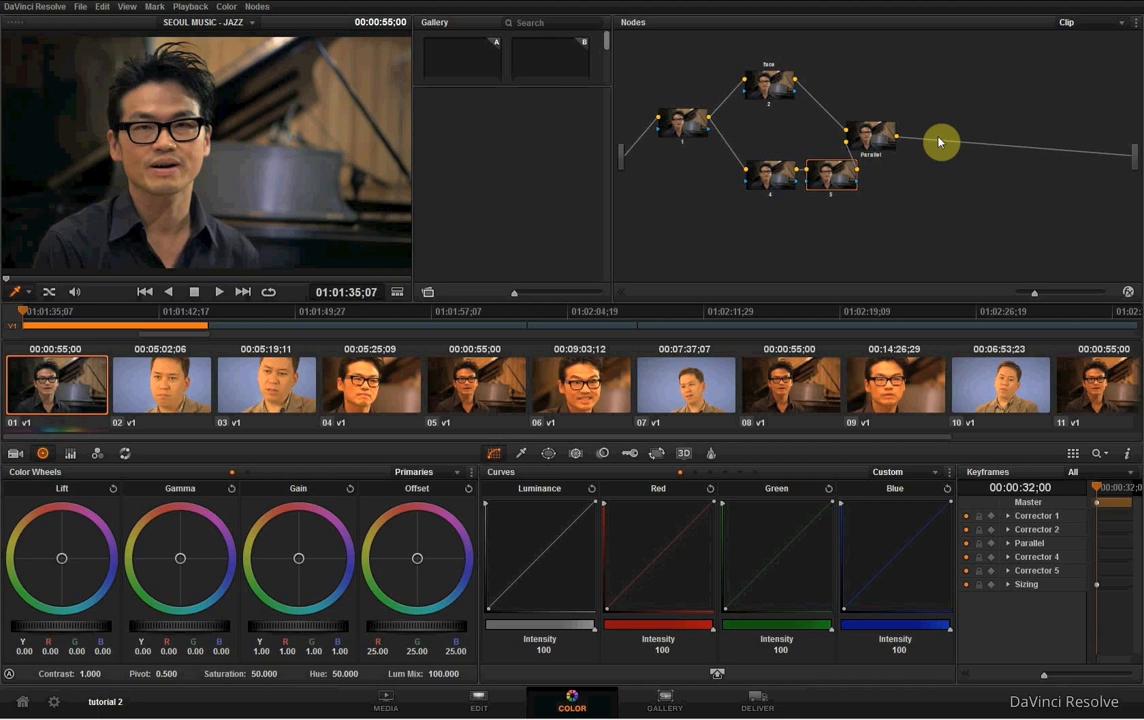
pyautogui.press('Delete')
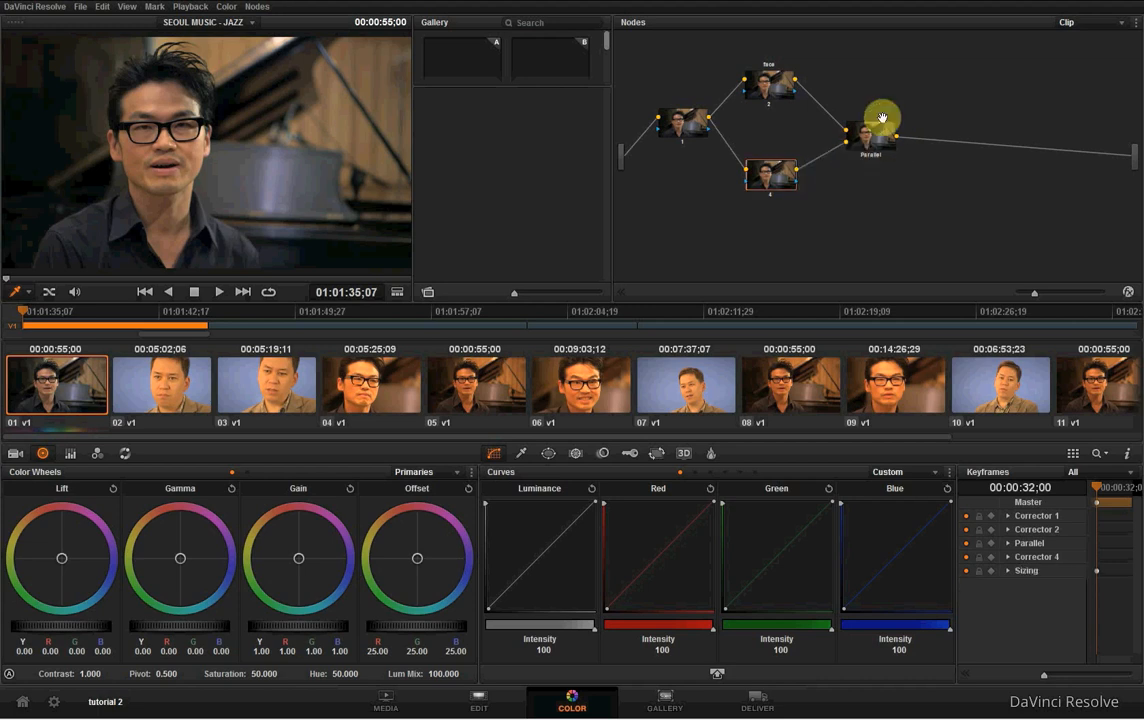
# - Add a serial node after the Parallel mixer and place it farther to the right in the node graph
pyautogui.hotkey('alt', 's')
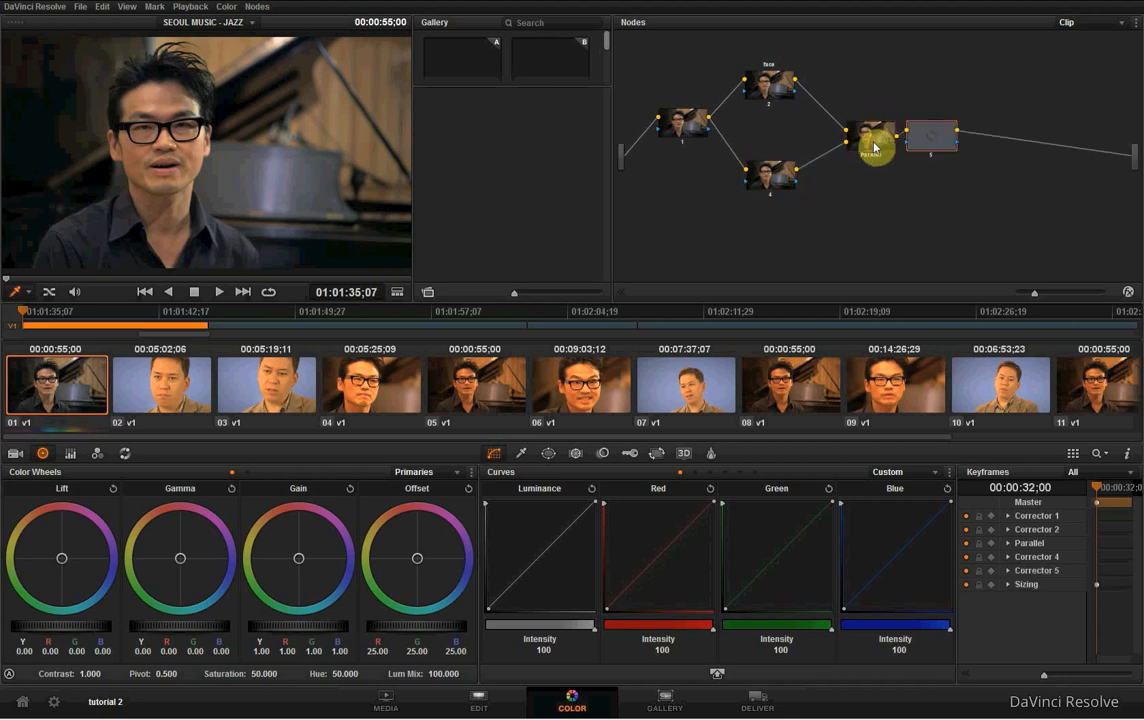
pyautogui.moveTo(940, 140); pyautogui.dragTo(990, 145)
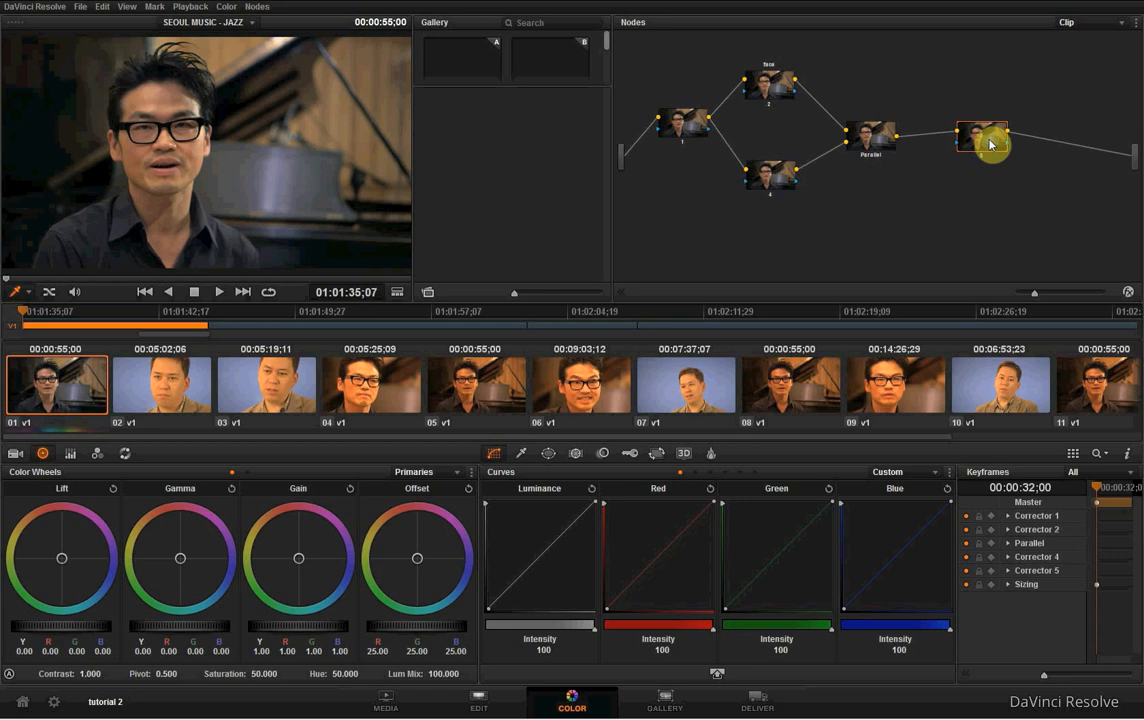
# - Delete the Parallel mixer from the node graph and undo the deletion
pyautogui.rightClick(878, 138)
pyautogui.click(897, 145)
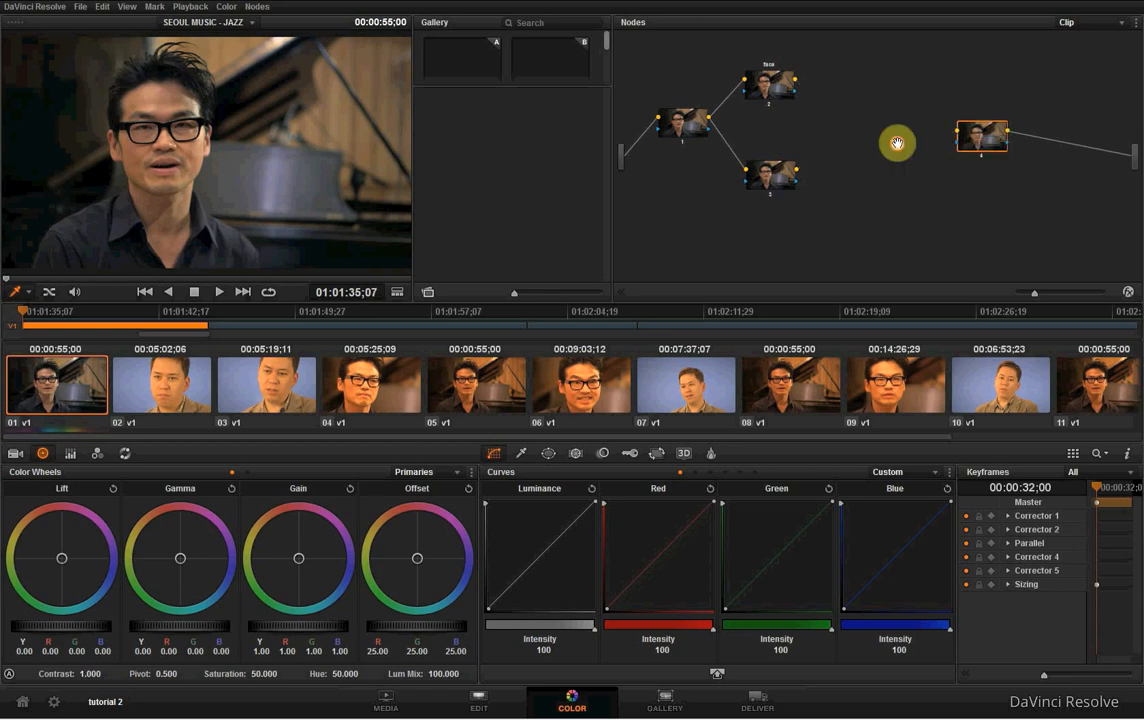
pyautogui.hotkey('ctrl', 'z')
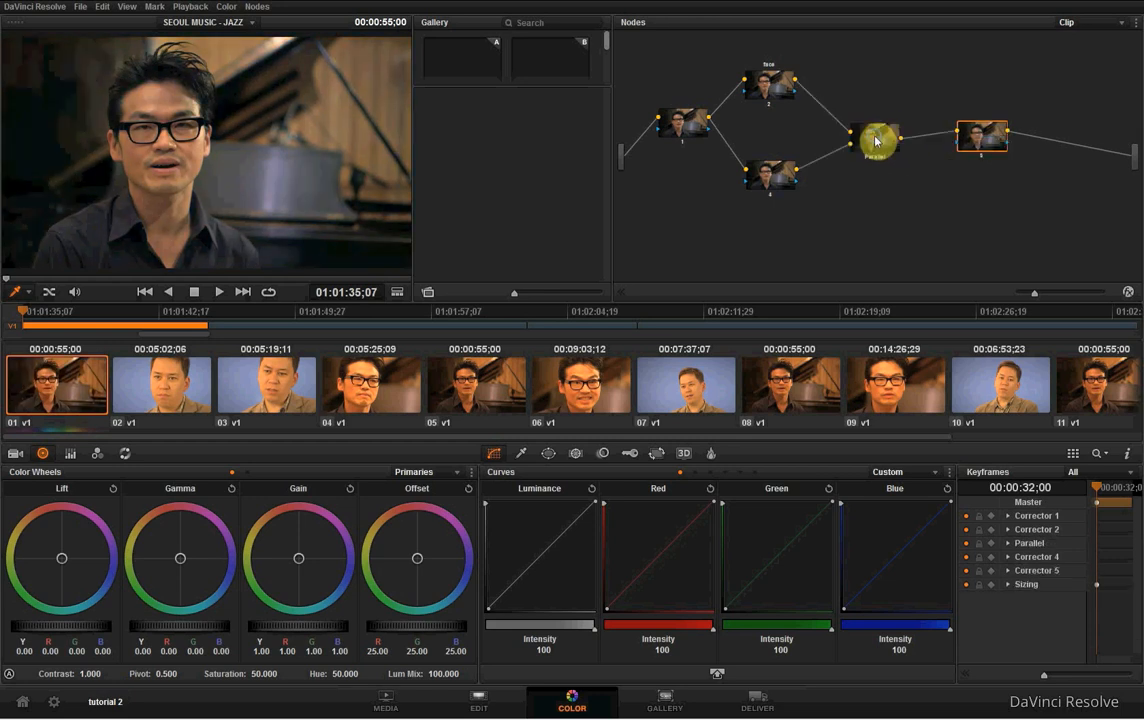
pyautogui.rightClick(878, 140)
pyautogui.click(853, 182)
# - Shift the Parallel mixer and node 5 left in the node graph and label node 5 "contrast"
pyautogui.moveTo(882, 149); pyautogui.dragTo(846, 144)
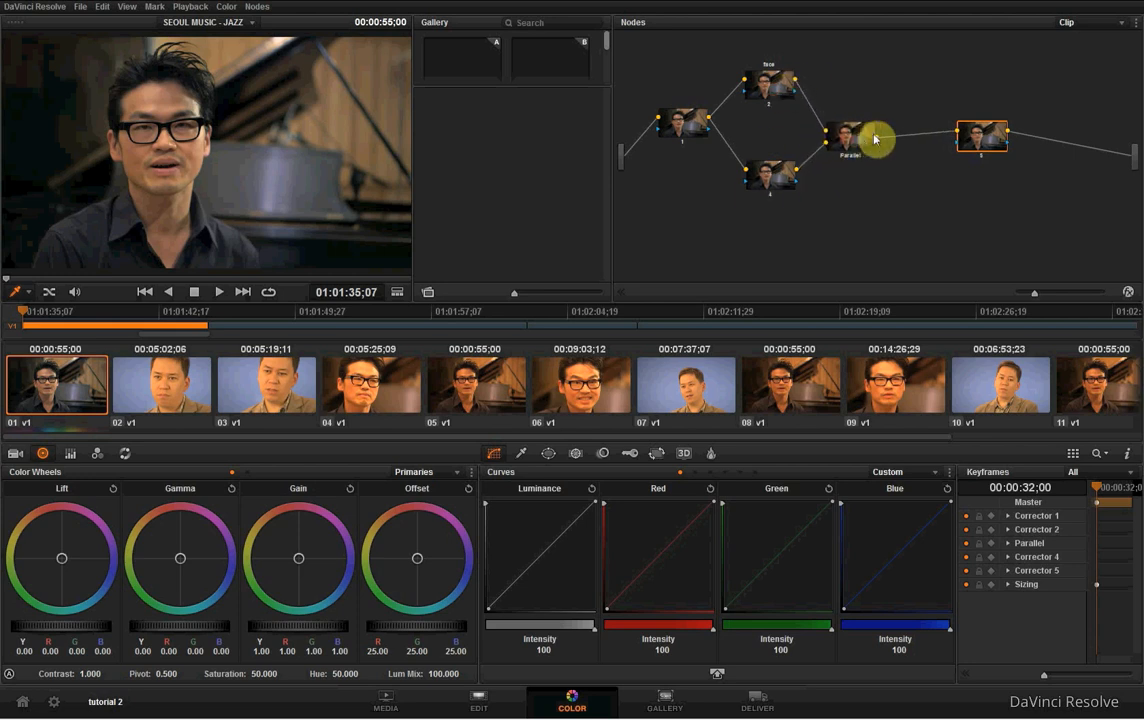
pyautogui.moveTo(985, 137); pyautogui.dragTo(936, 138)
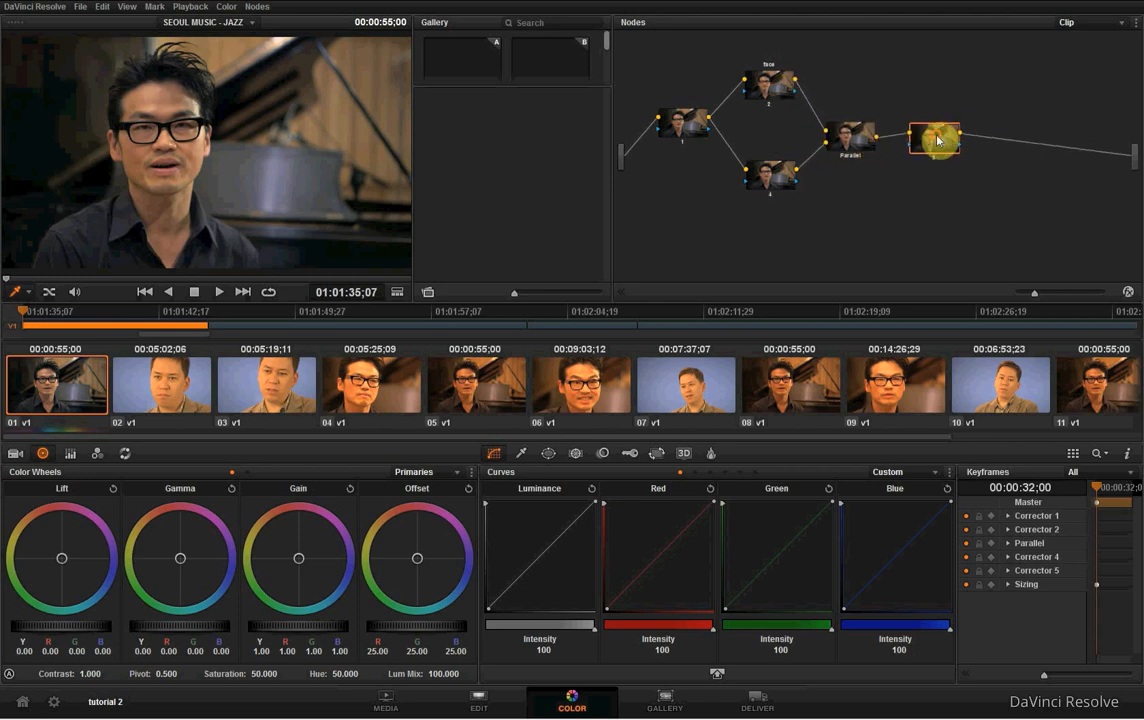
pyautogui.rightClick(949, 146)
pyautogui.click(965, 144)
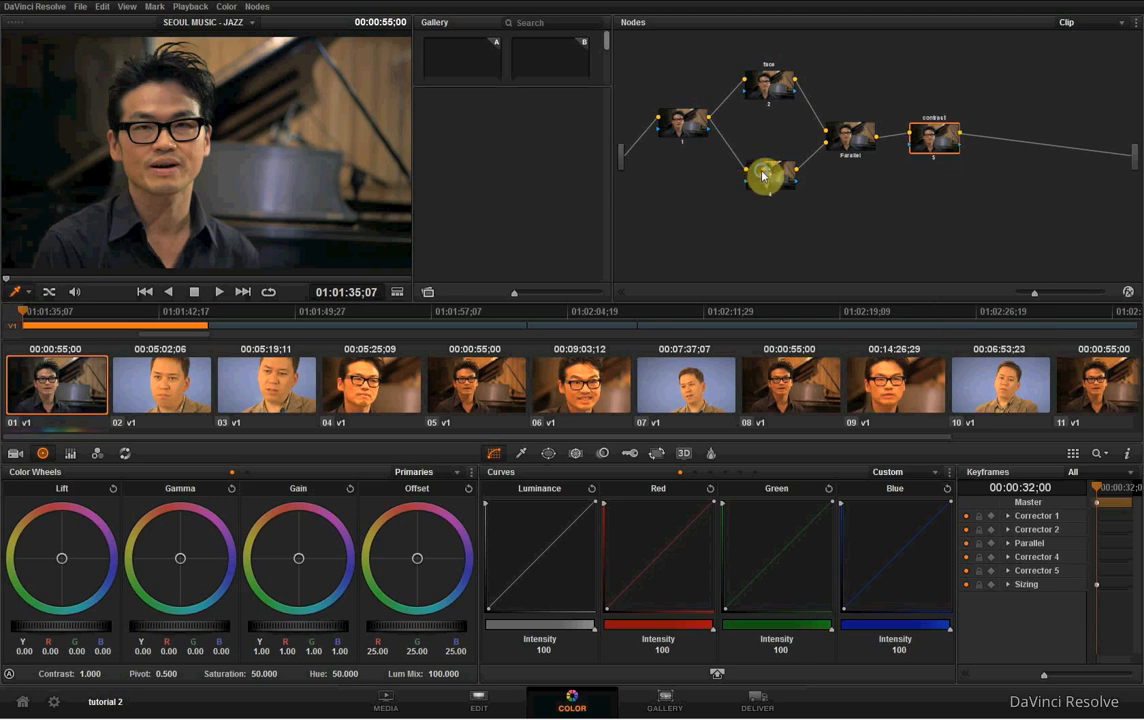
# - Label node 4 "shirt", move it lower, and reposition the Parallel mixer slightly in the node graph
pyautogui.rightClick(792, 182)
pyautogui.click(795, 185)
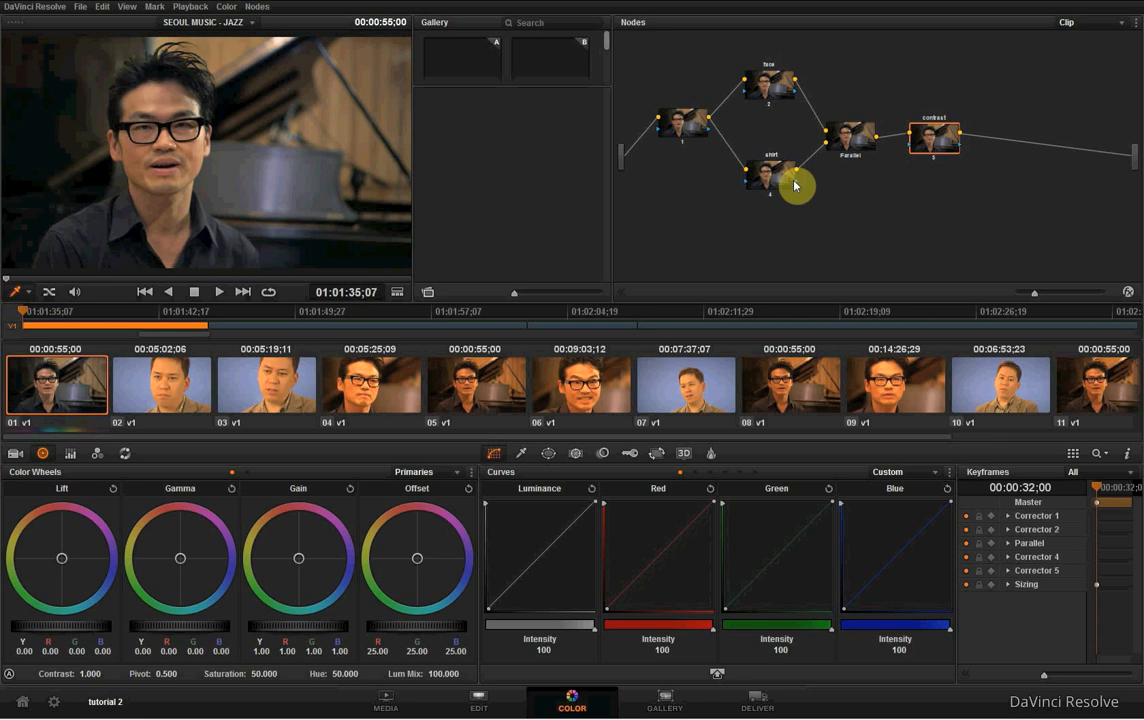
pyautogui.moveTo(846, 132); pyautogui.dragTo(853, 134)
pyautogui.moveTo(773, 175); pyautogui.dragTo(773, 192)
pyautogui.moveTo(863, 143); pyautogui.dragTo(846, 145)
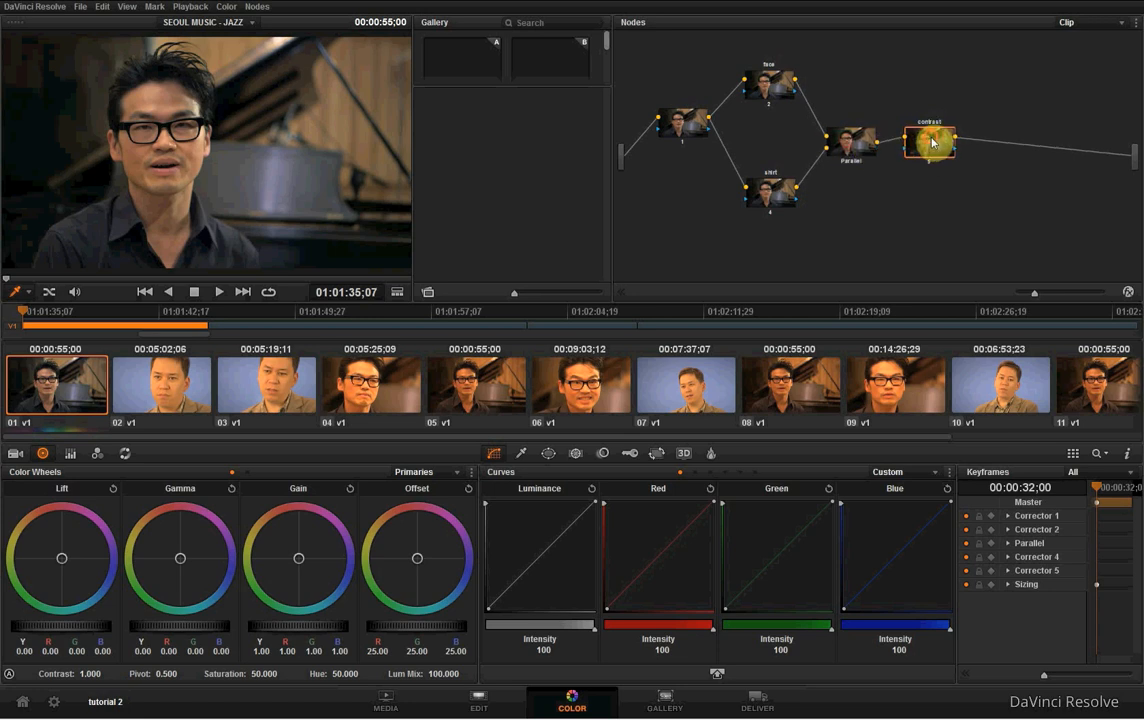
# - Add a serial node after the contrast node and label it "final"
pyautogui.hotkey('alt', 's')
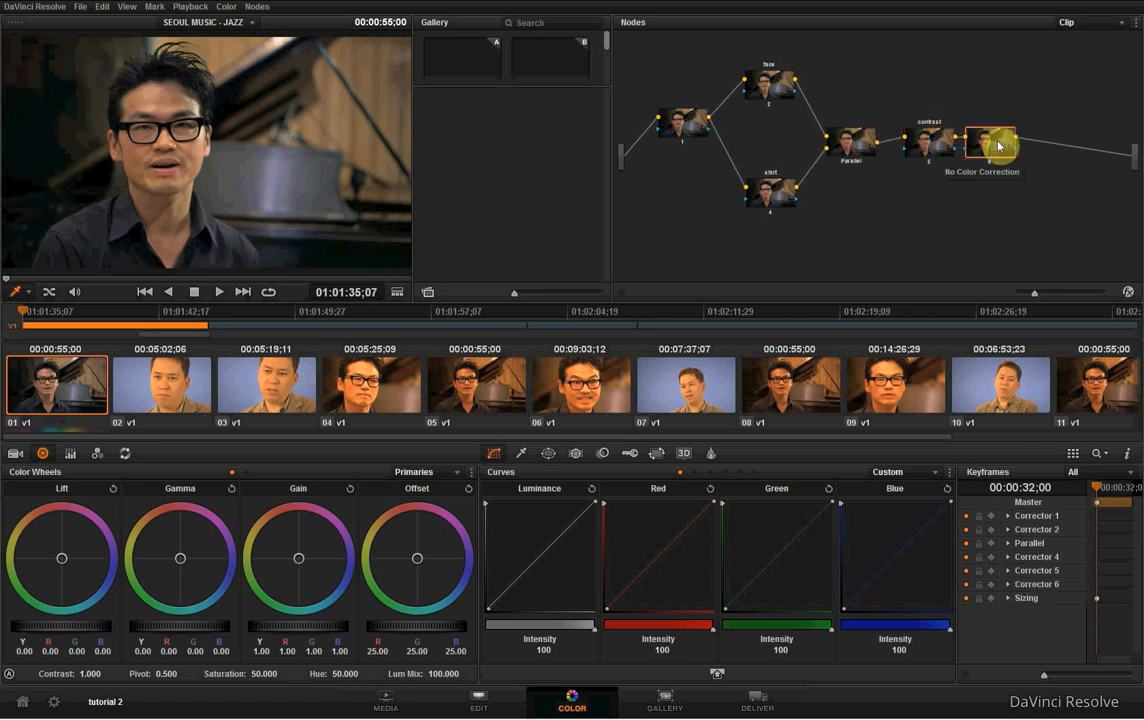
pyautogui.rightClick(1027, 157)
pyautogui.click(1028, 154)
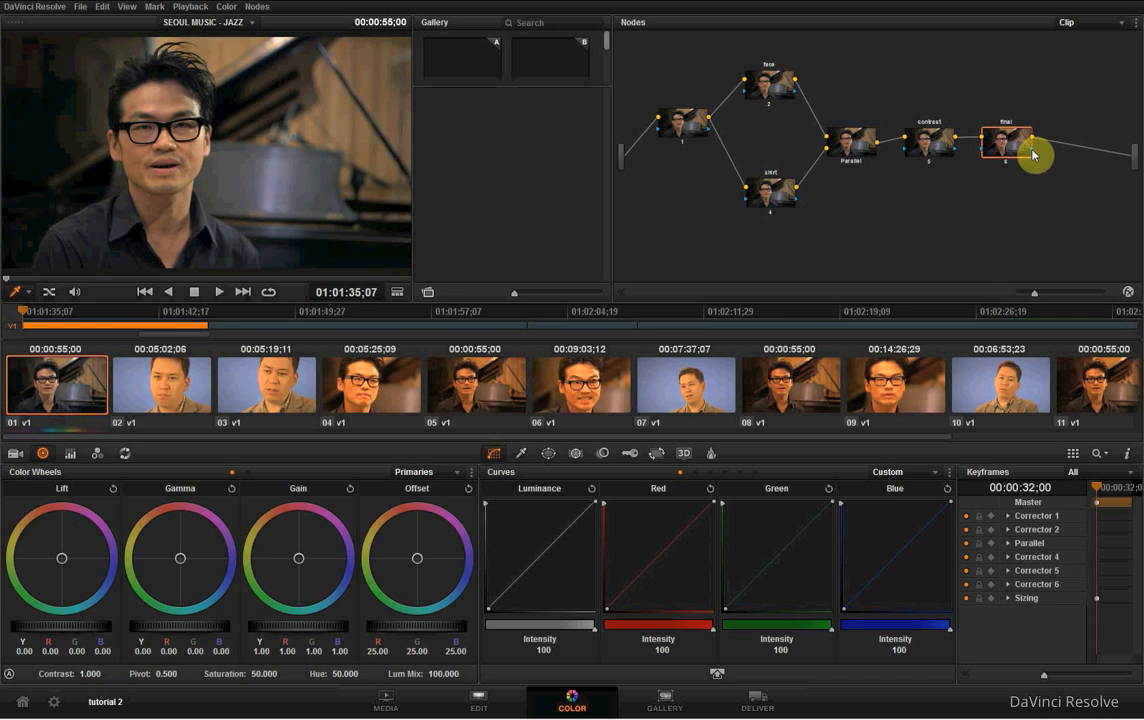
# - Shift the final, contrast and Parallel nodes slightly right and lower the shirt node in the node graph
pyautogui.moveTo(1005, 143); pyautogui.dragTo(1019, 145)
pyautogui.moveTo(932, 144); pyautogui.dragTo(942, 146)
pyautogui.moveTo(854, 143); pyautogui.dragTo(864, 148)
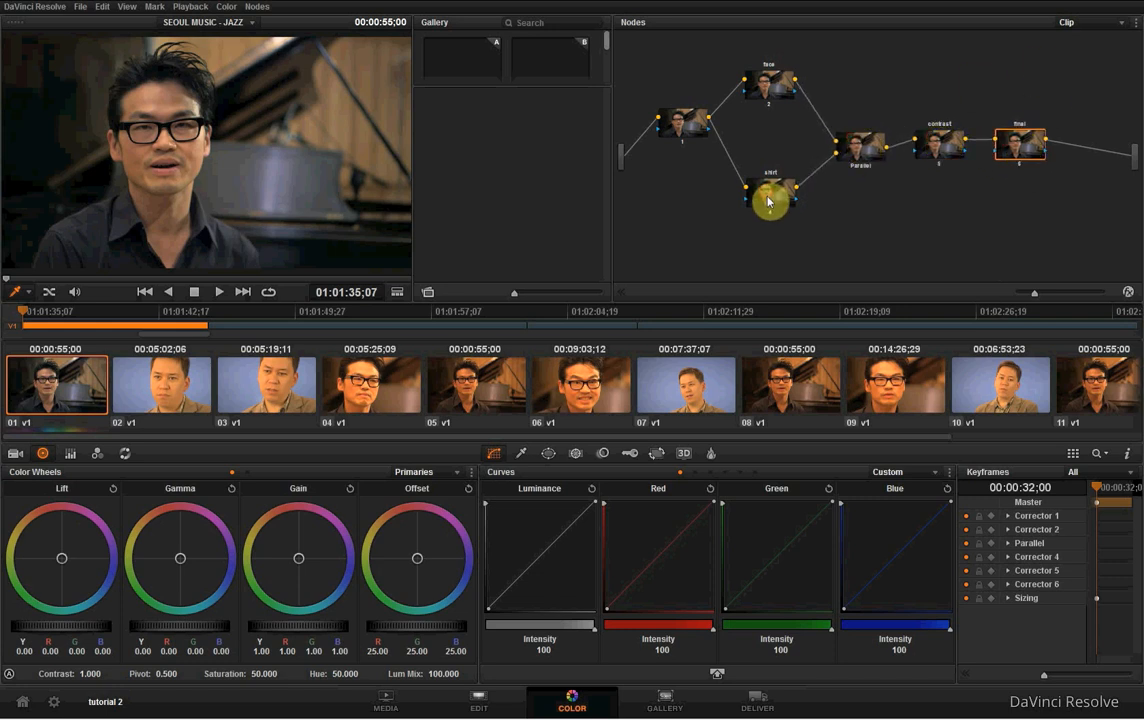
pyautogui.moveTo(770, 197); pyautogui.dragTo(773, 207)
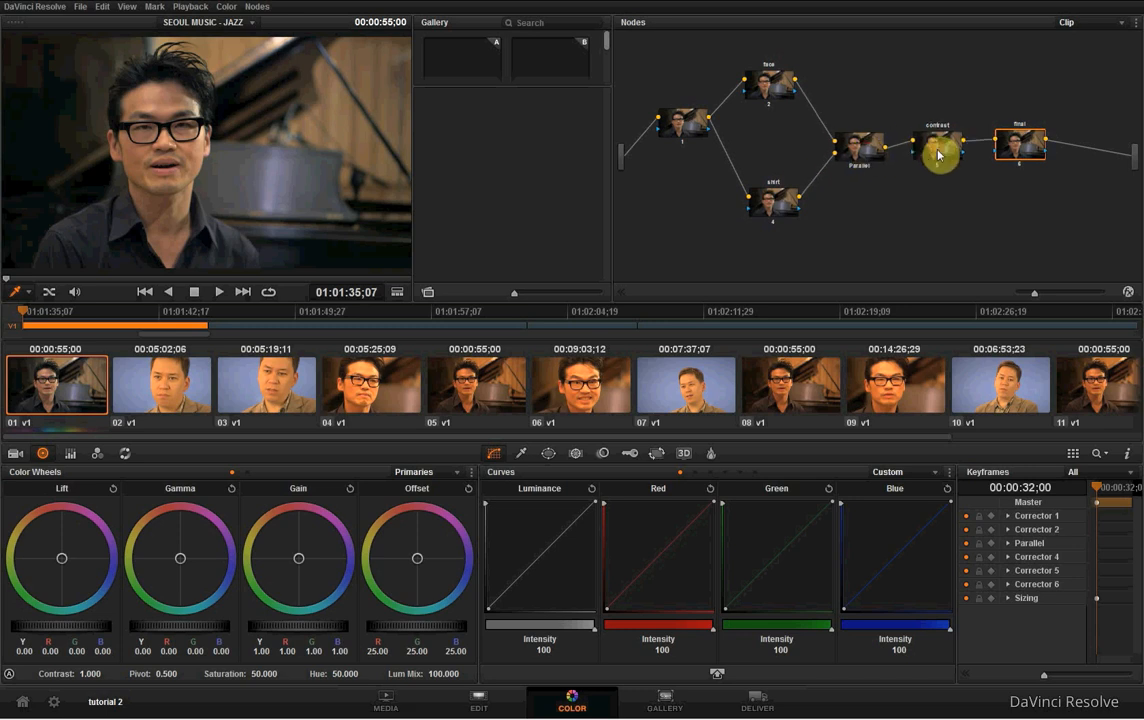
# - Align node 1 and the face and shirt nodes more evenly around the parallel branch, and label node 1 "basic"
pyautogui.click(770, 87)
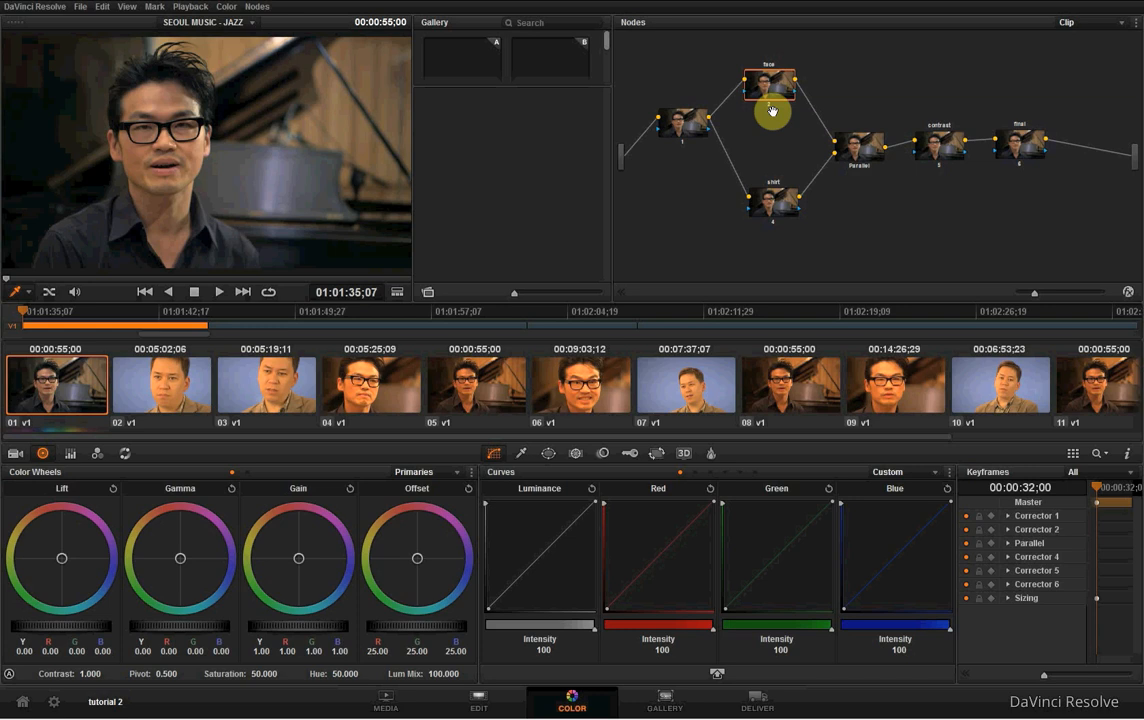
pyautogui.moveTo(685, 131); pyautogui.dragTo(677, 140)
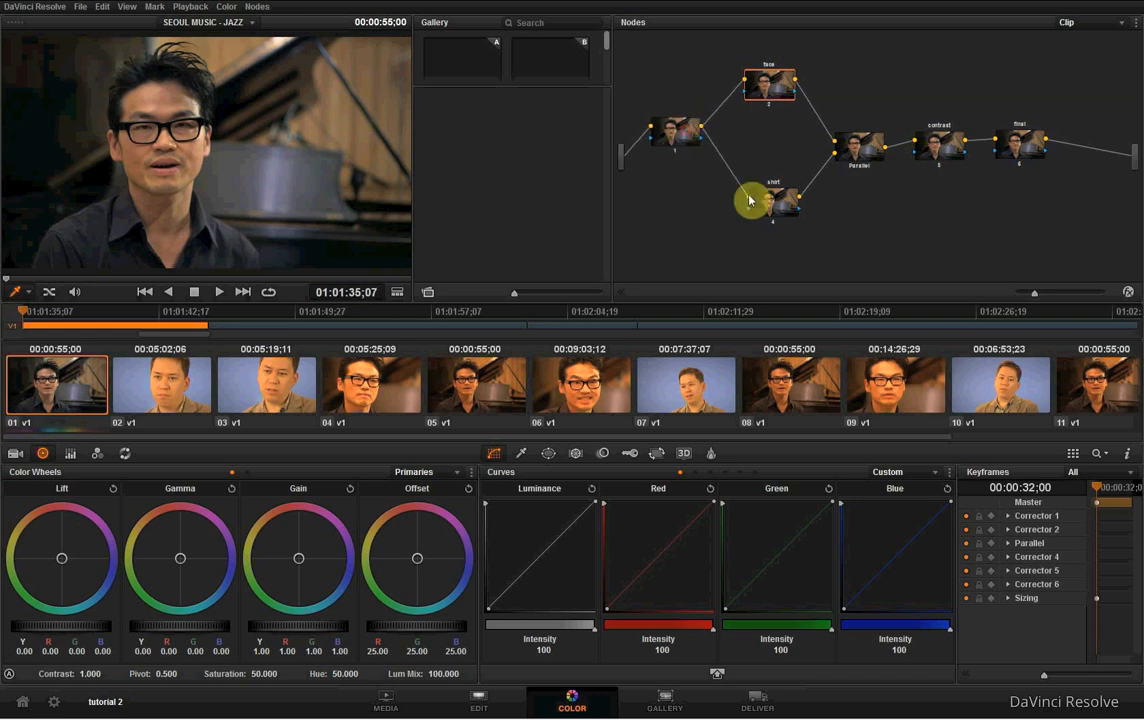
pyautogui.moveTo(779, 199); pyautogui.dragTo(777, 202)
pyautogui.click(767, 83)
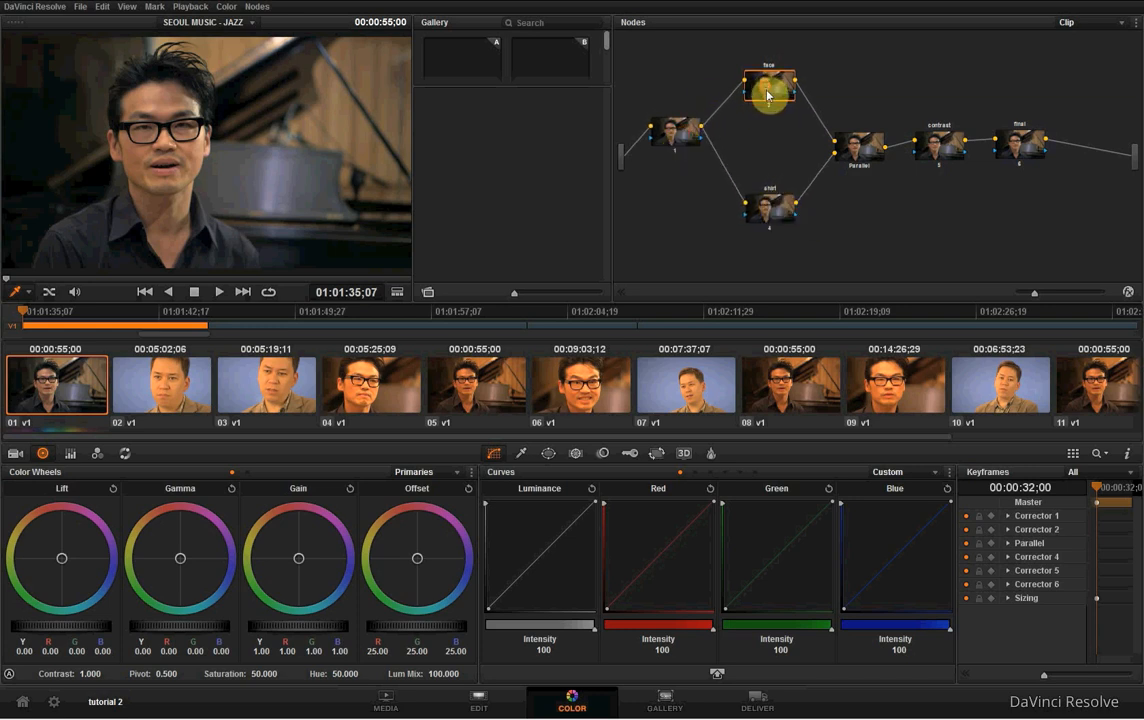
pyautogui.moveTo(768, 95); pyautogui.dragTo(769, 94)
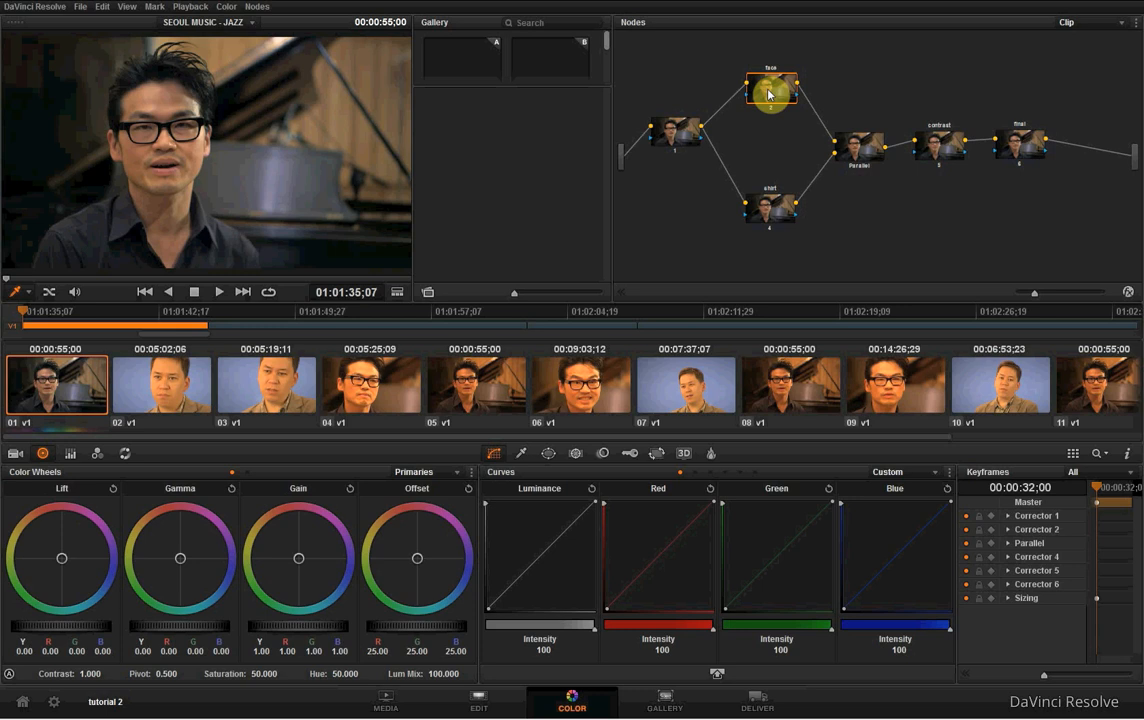
pyautogui.rightClick(676, 130)
pyautogui.click(715, 125)
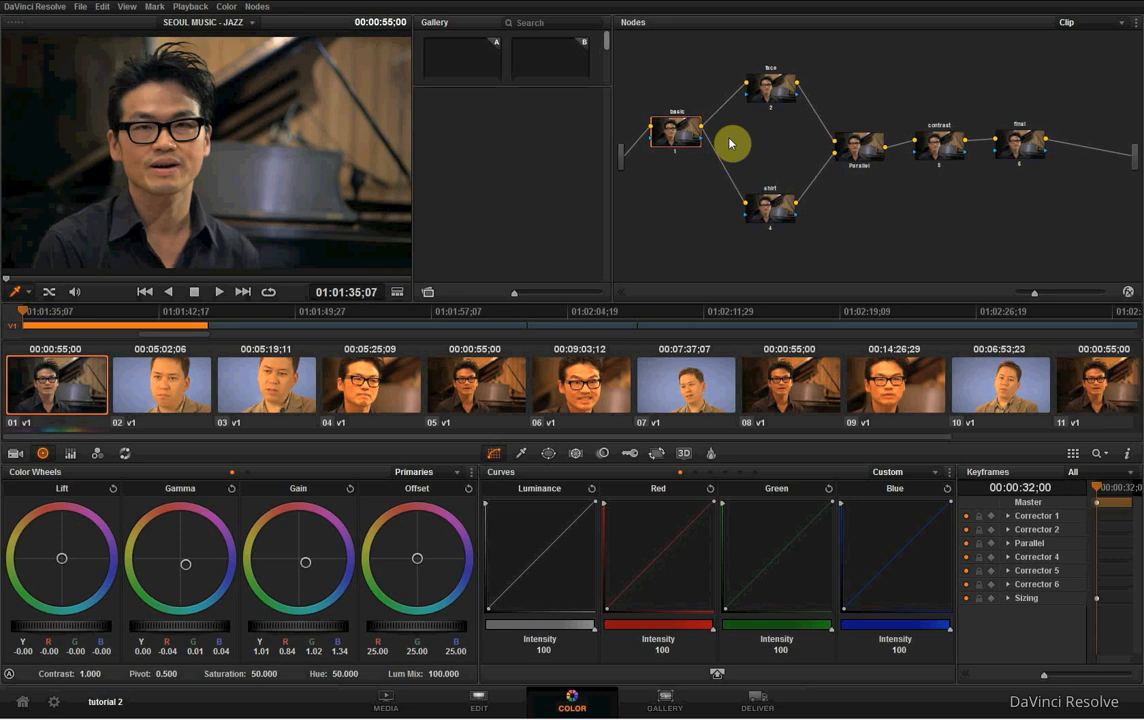
# - On the face node, sample the man's skin on his face and neck with the HSL qualifier
pyautogui.click(768, 86)
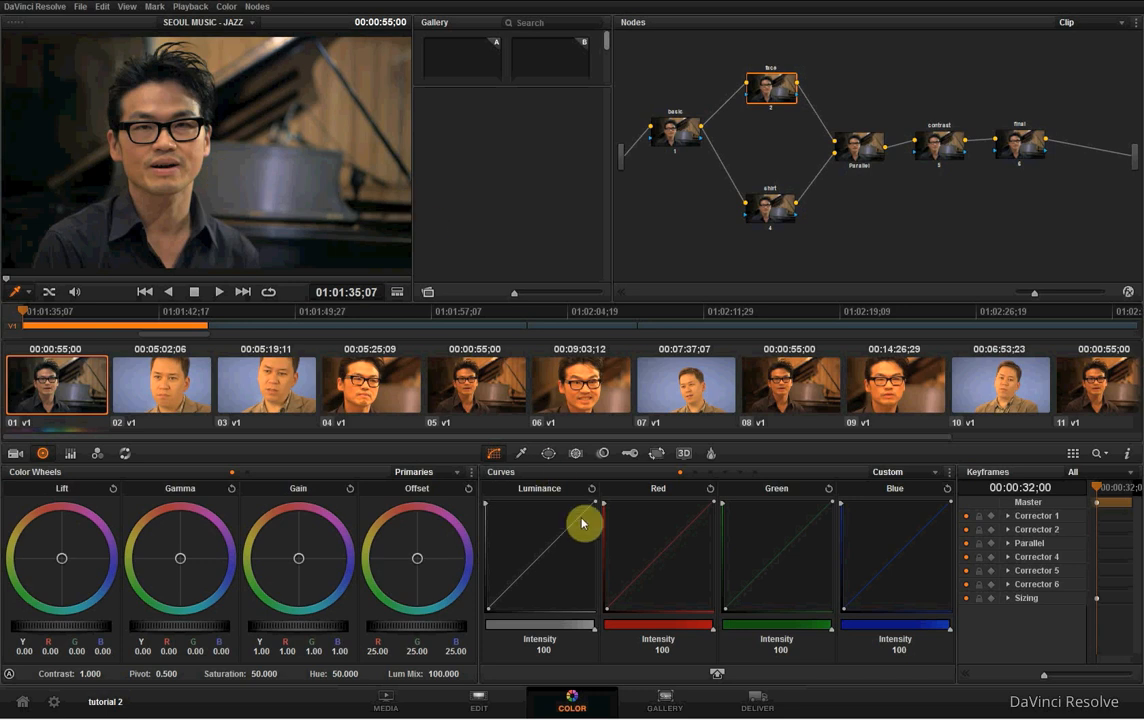
pyautogui.click(523, 455)
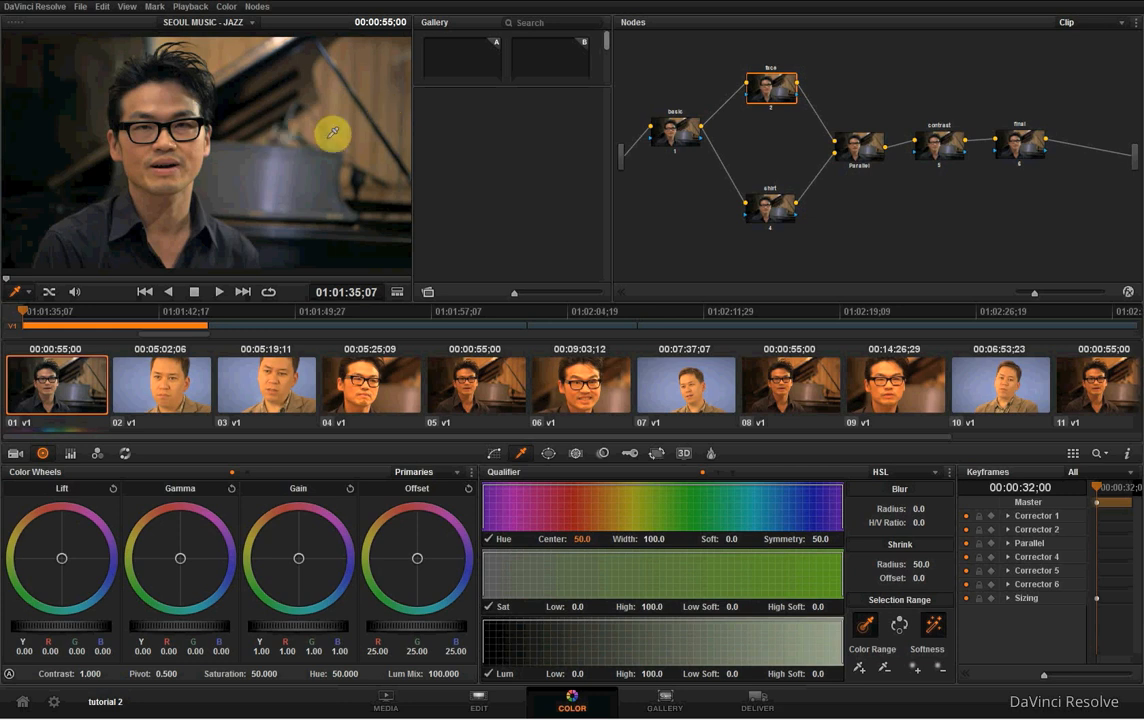
pyautogui.click(199, 145)
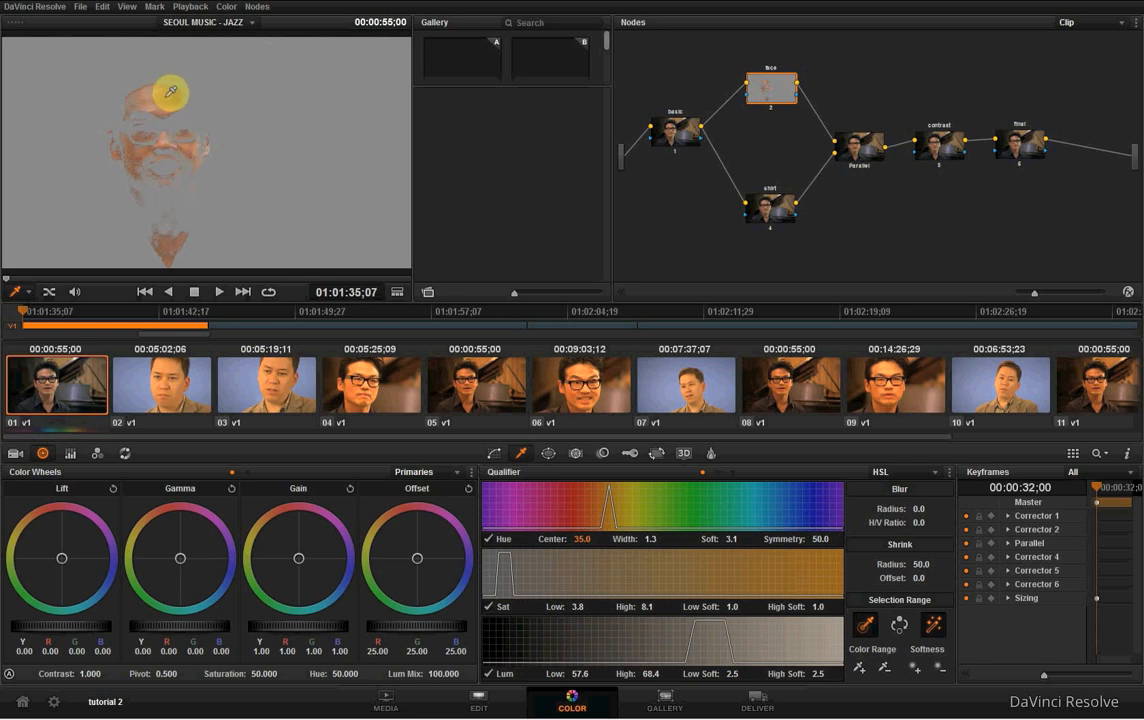
pyautogui.click(162, 201)
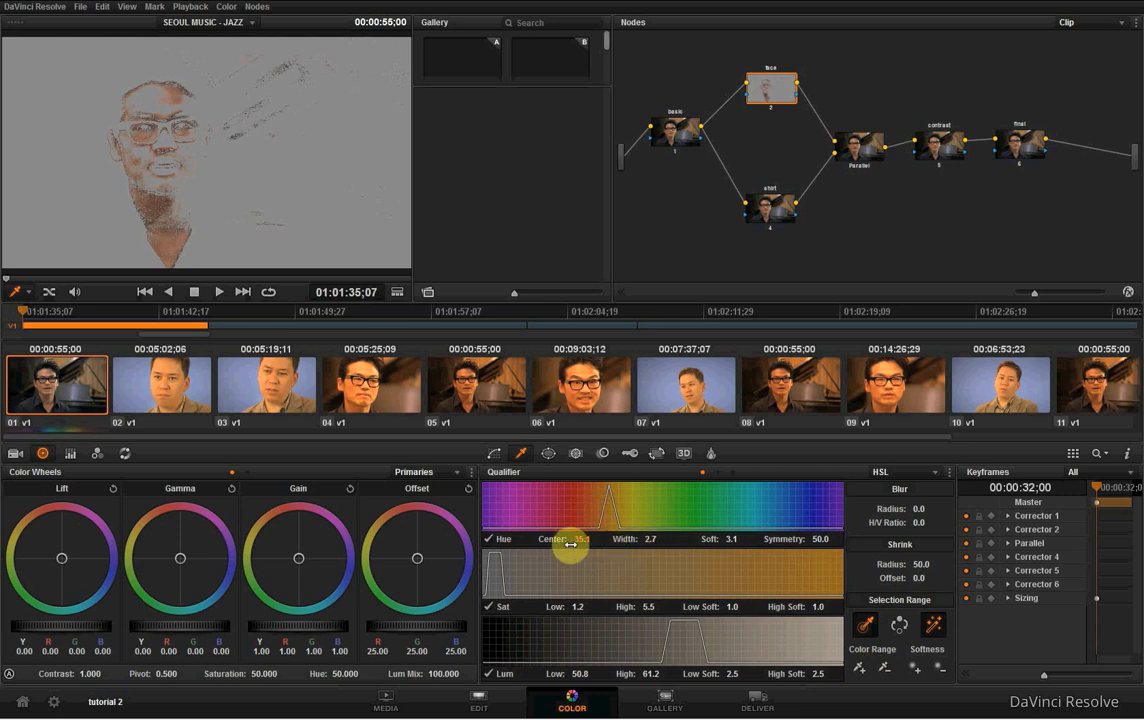
# - Refine the skin key to hue center 33.2 and width 15.9, saturation high 75.5, luminance low 17.1 and high 80.4
pyautogui.moveTo(592, 538); pyautogui.dragTo(740, 539)
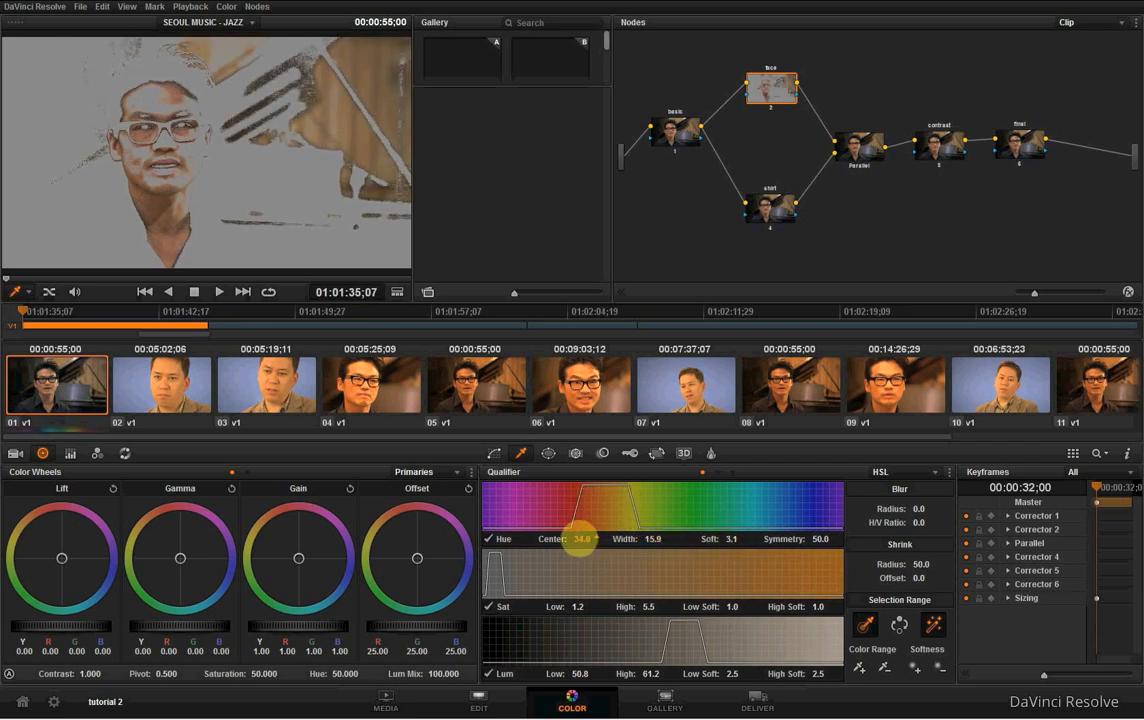
pyautogui.moveTo(580, 540); pyautogui.dragTo(575, 540)
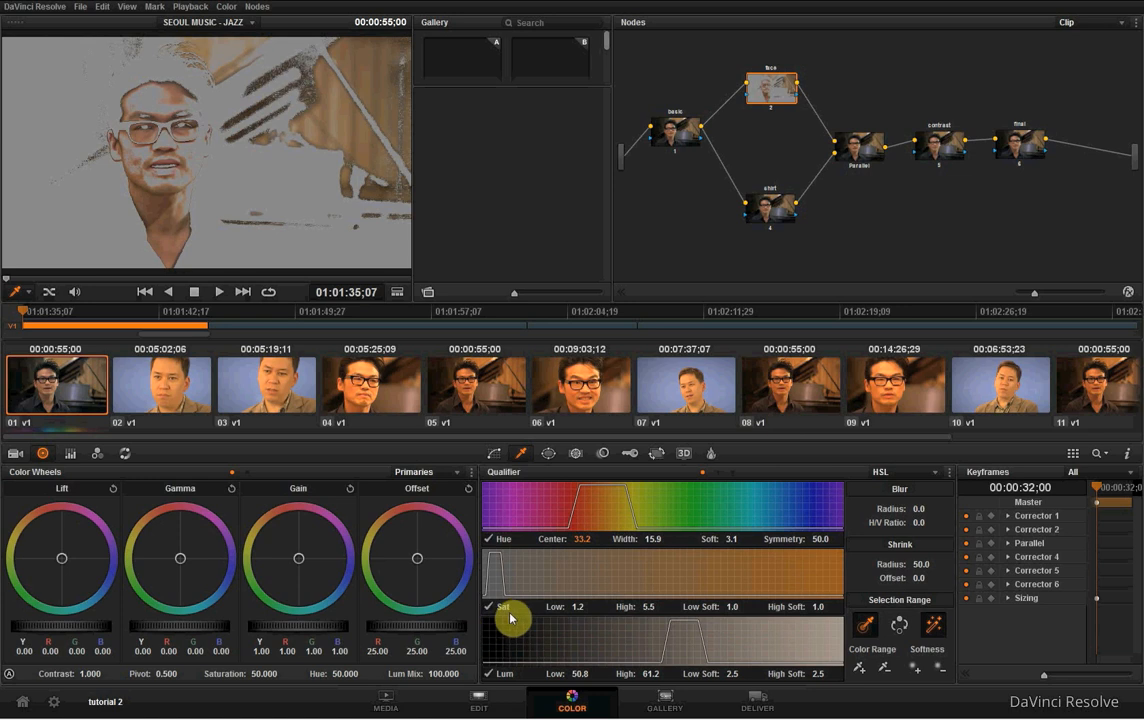
pyautogui.moveTo(649, 607); pyautogui.dragTo(1126, 651)
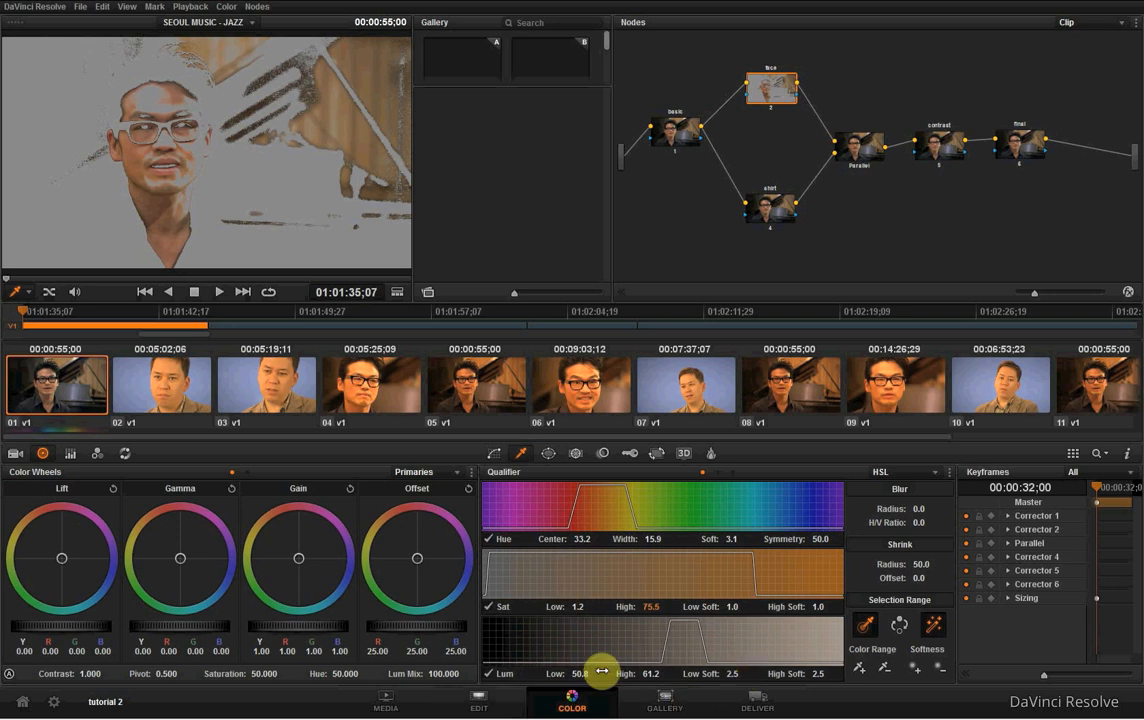
pyautogui.moveTo(651, 674); pyautogui.dragTo(779, 677)
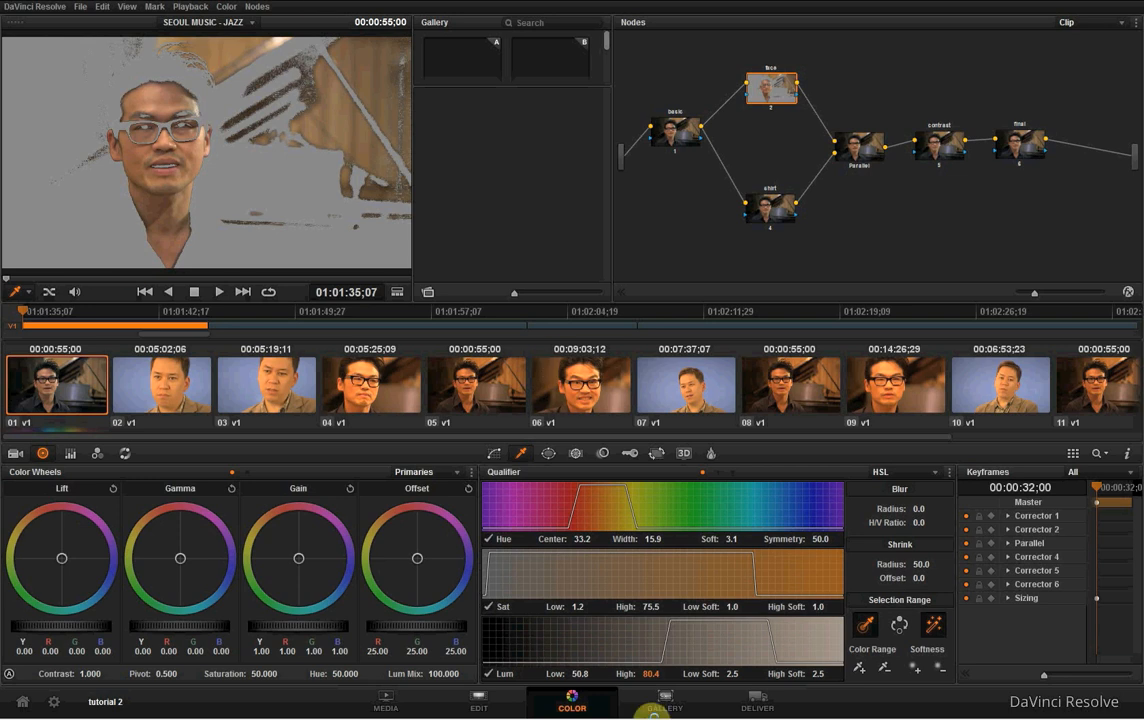
pyautogui.moveTo(578, 674); pyautogui.dragTo(347, 670)
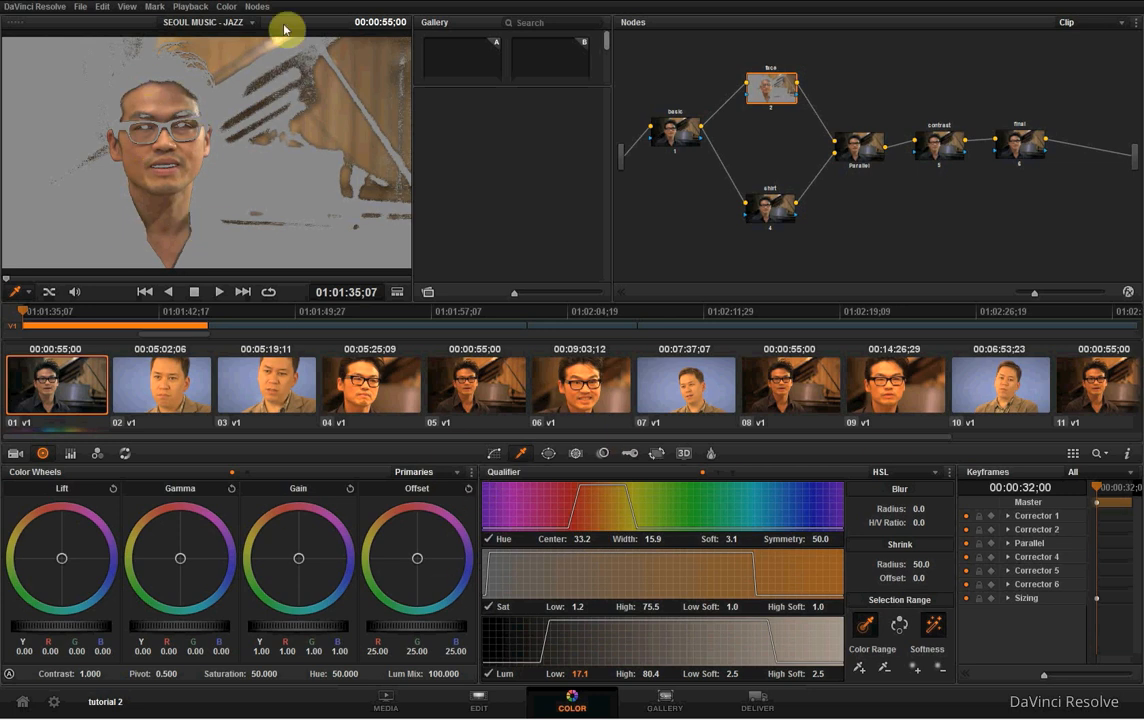
# - Enable a curve-shaped window on the face node
pyautogui.click(548, 455)
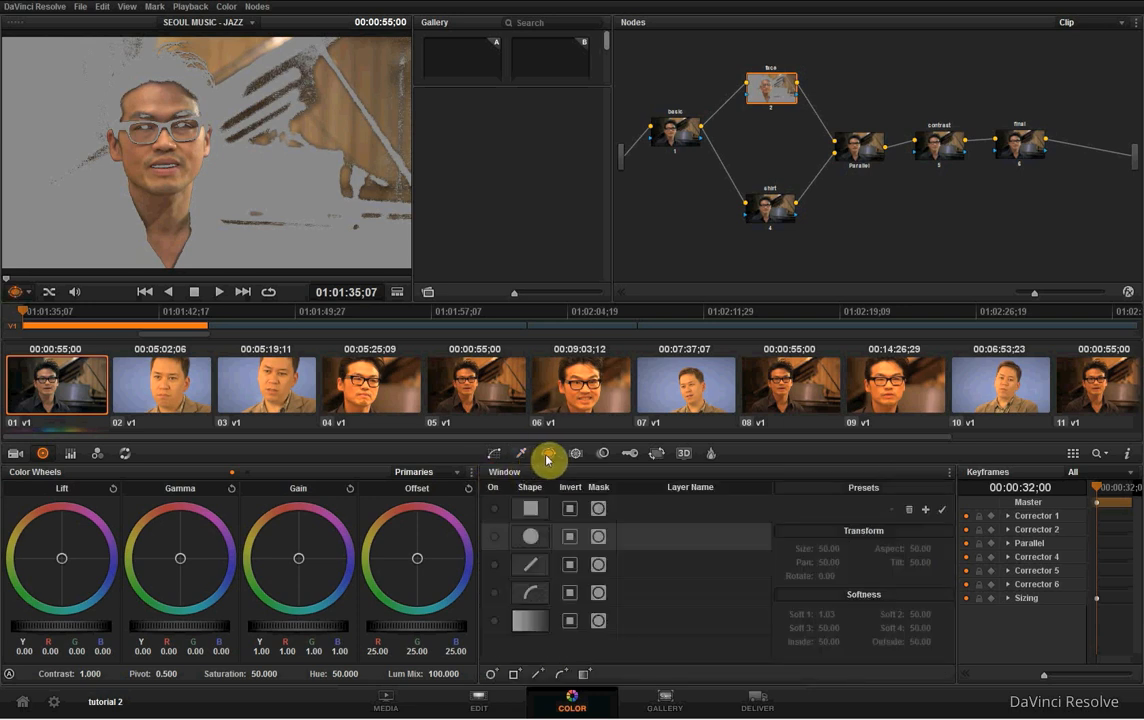
pyautogui.click(528, 590)
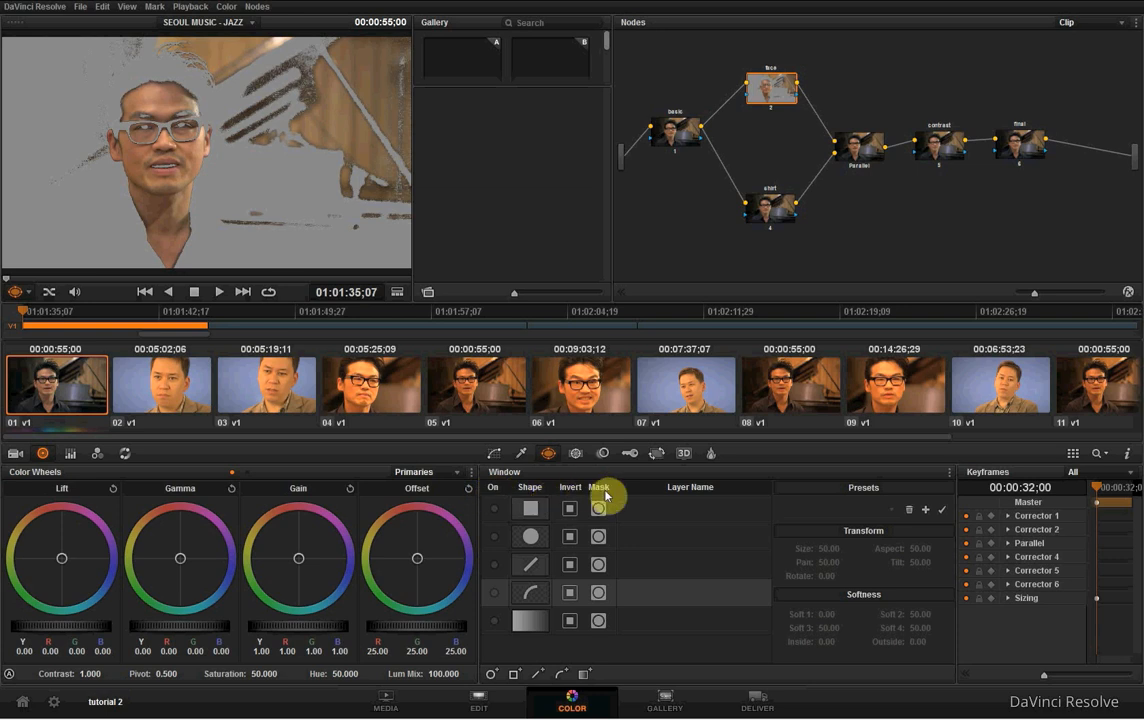
pyautogui.click(495, 597)
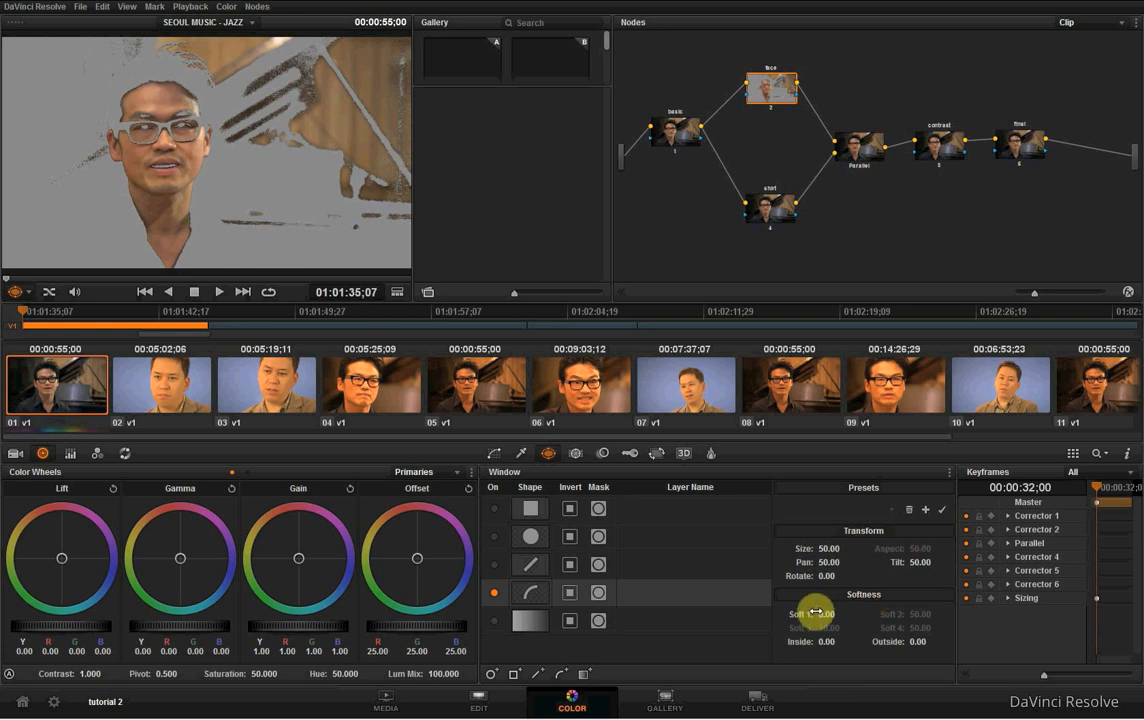
# - Draw a closed curve window on the face node around the man's head, ears and neck down to the collar
pyautogui.click(136, 83)
pyautogui.click(115, 115)
pyautogui.click(114, 128)
pyautogui.click(103, 123)
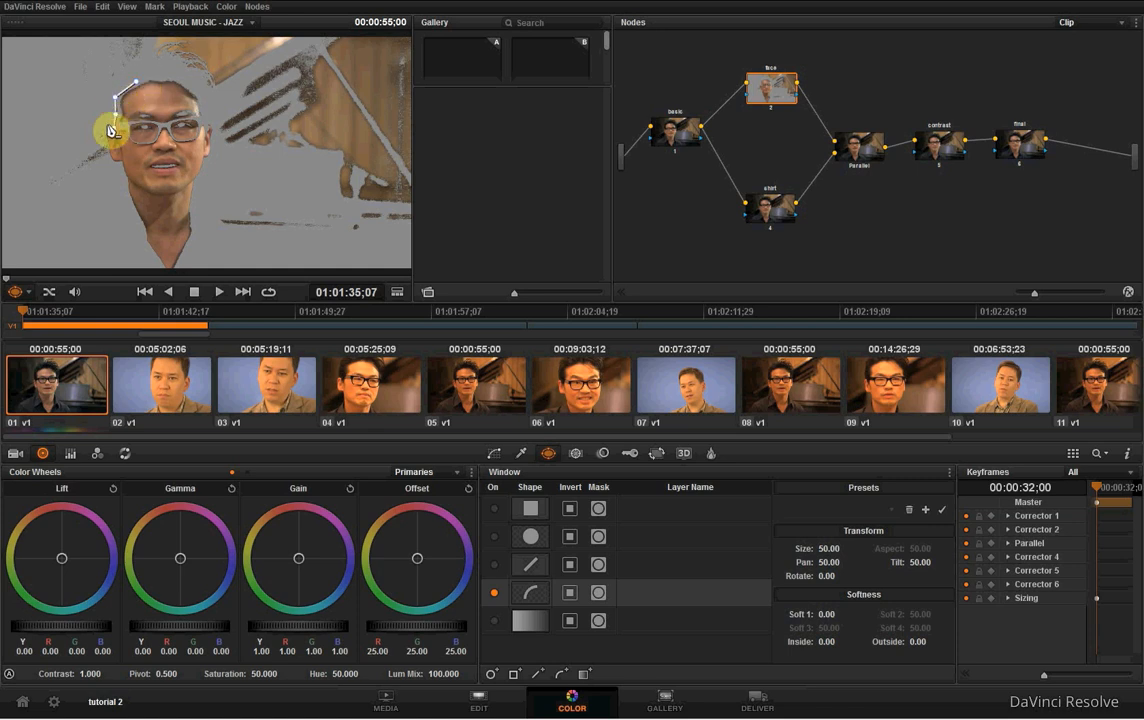
pyautogui.click(102, 141)
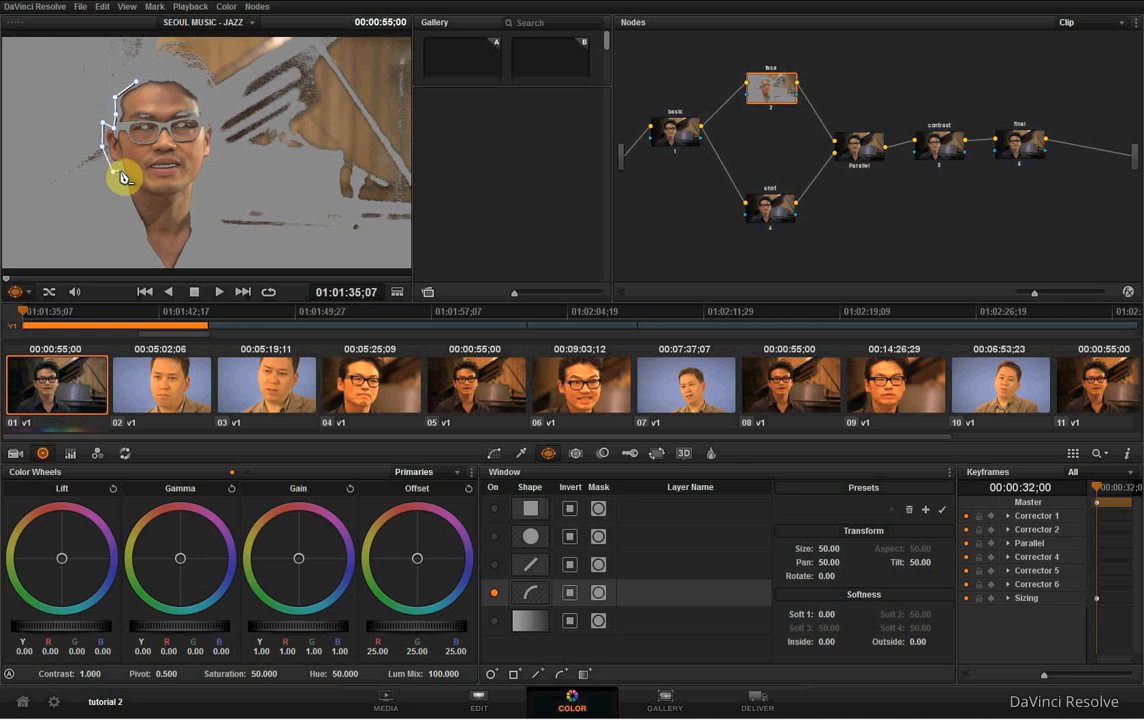
pyautogui.click(115, 172)
pyautogui.click(121, 174)
pyautogui.click(133, 218)
pyautogui.click(148, 252)
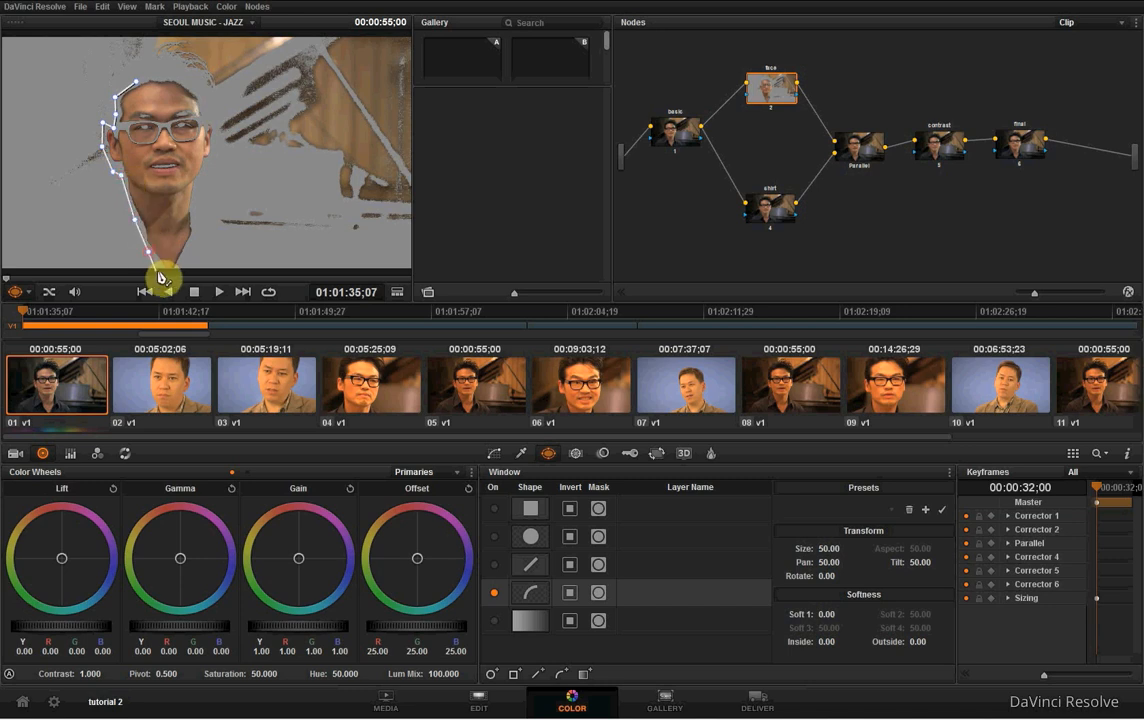
pyautogui.click(161, 268)
pyautogui.click(176, 270)
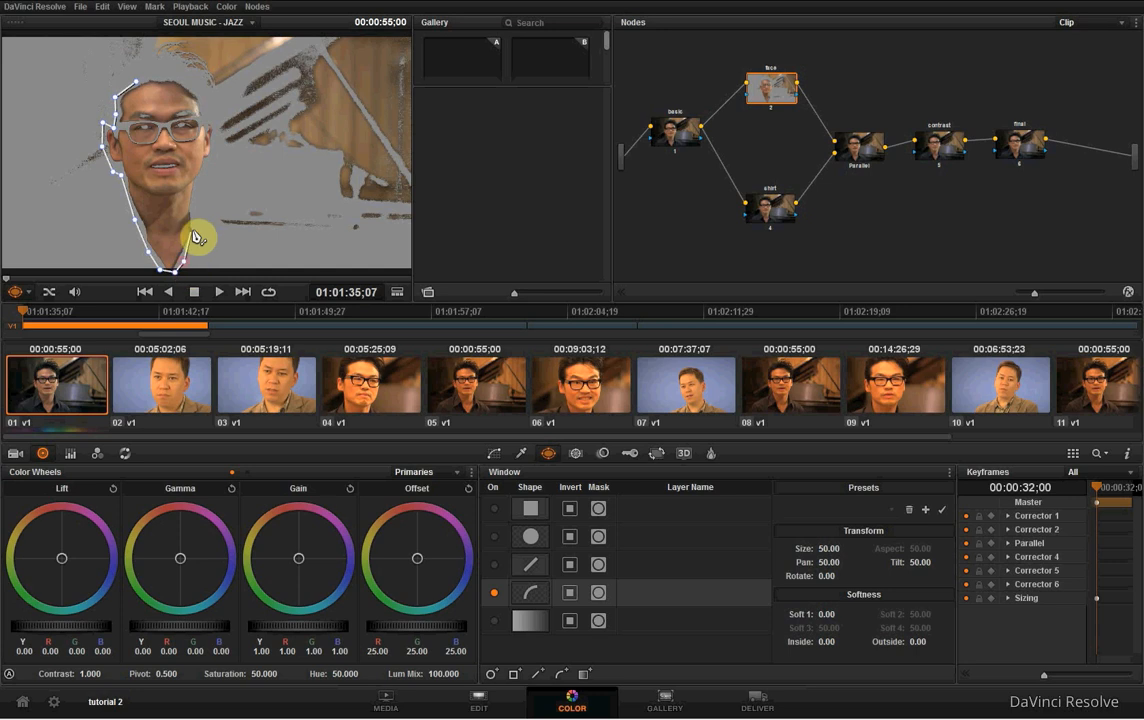
pyautogui.click(197, 231)
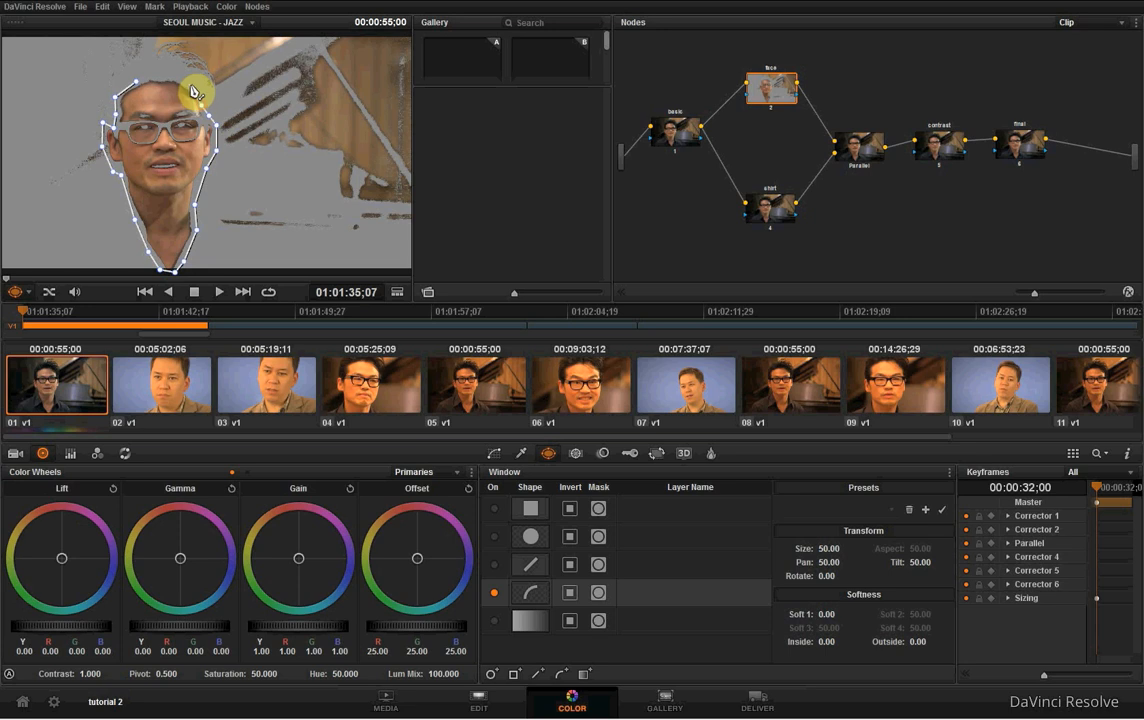
pyautogui.click(186, 85)
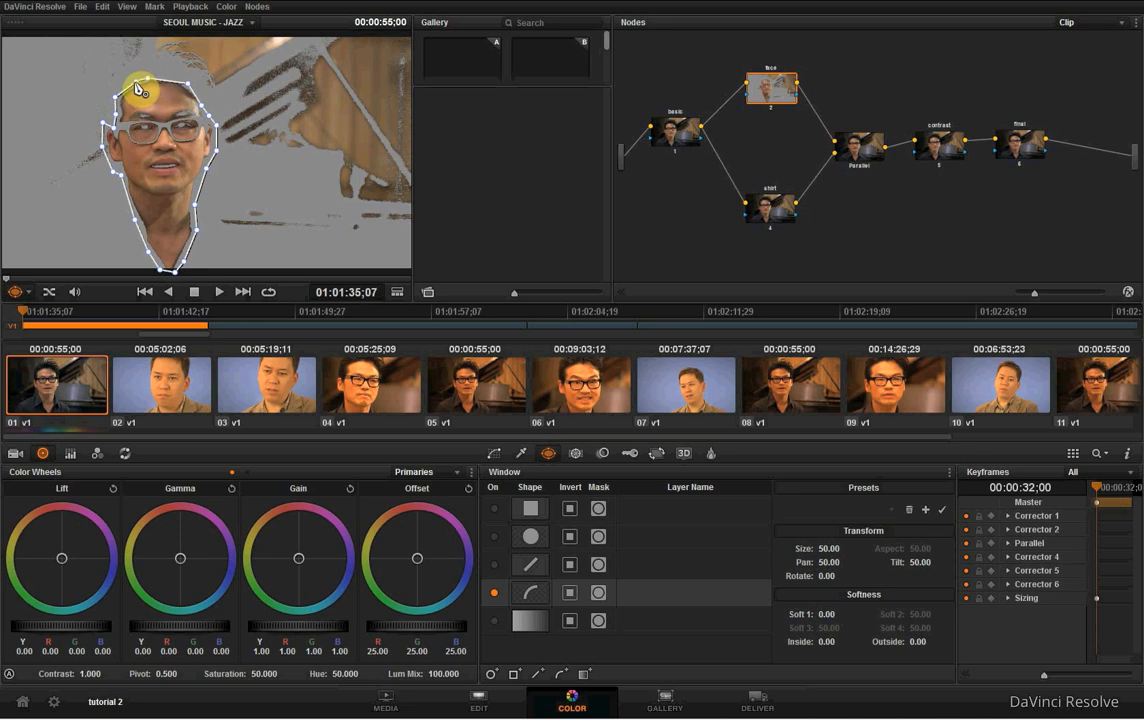
pyautogui.click(141, 88)
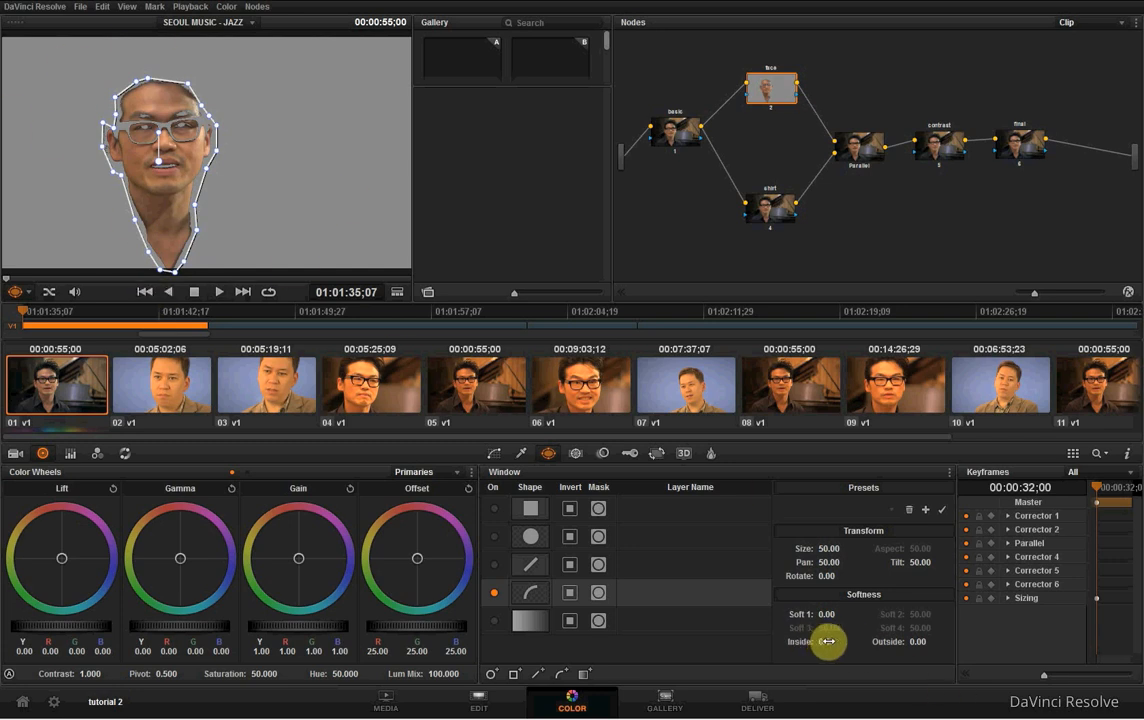
# - Soften the face window's edges with inside softness 7.00, outside softness 2.50 and Soft 1 at 7.50
pyautogui.moveTo(852, 641); pyautogui.dragTo(1070, 636)
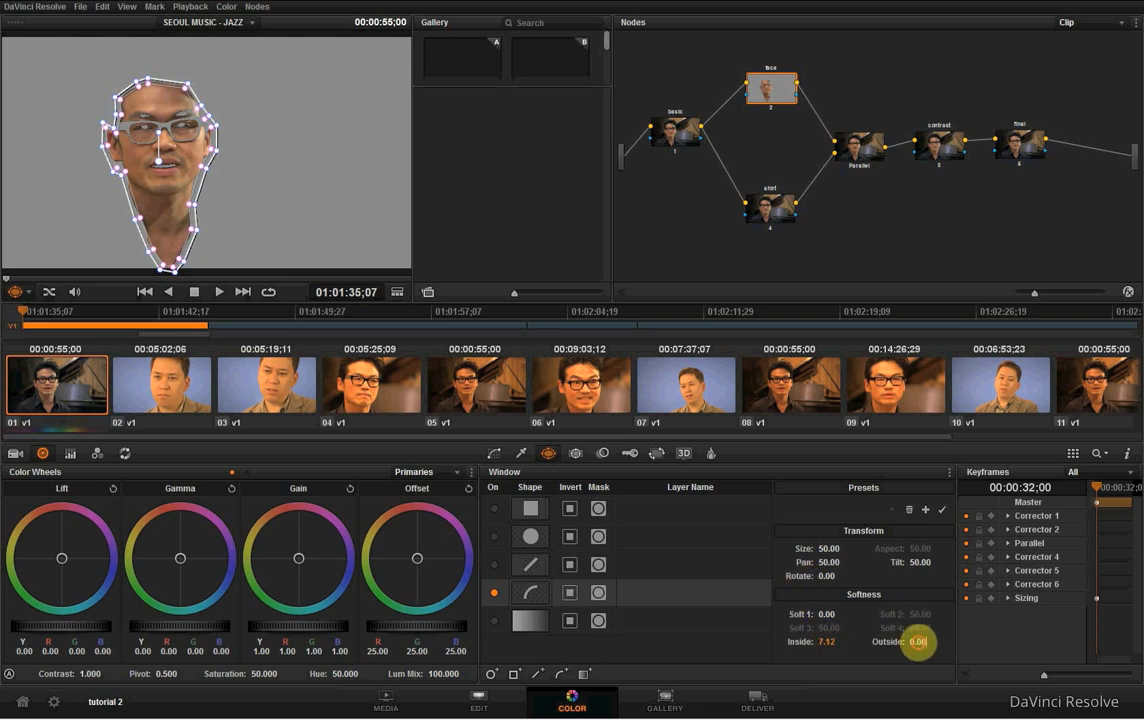
pyautogui.moveTo(917, 644); pyautogui.dragTo(982, 644)
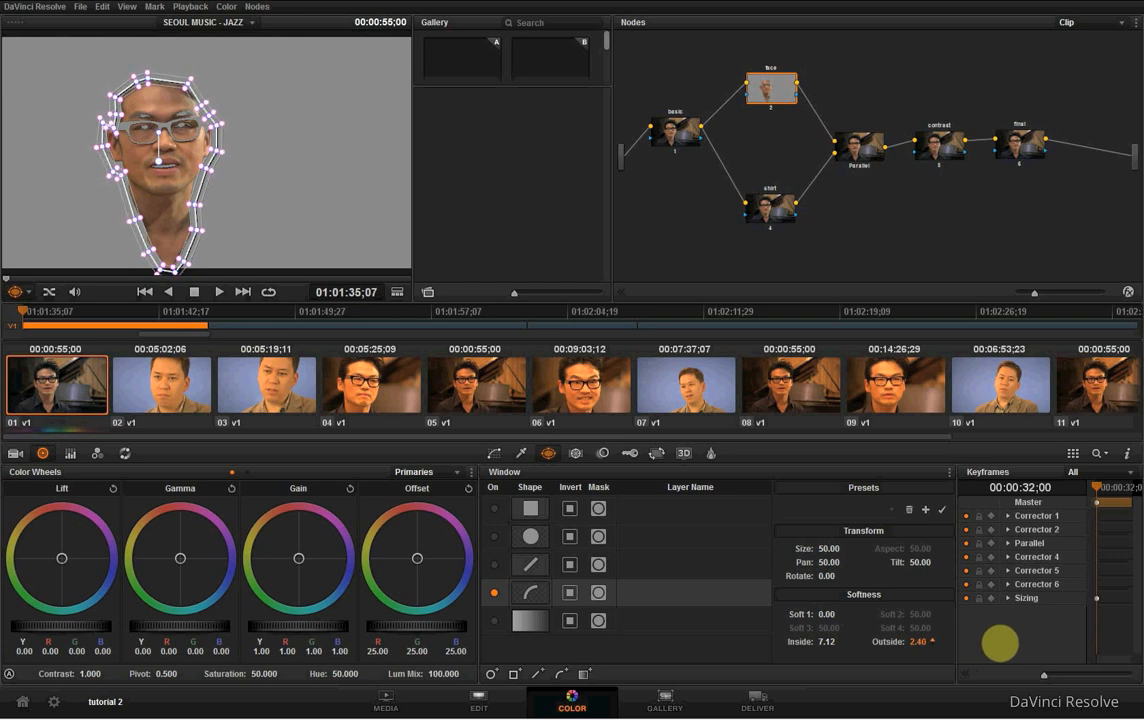
pyautogui.moveTo(1003, 644); pyautogui.dragTo(1003, 644)
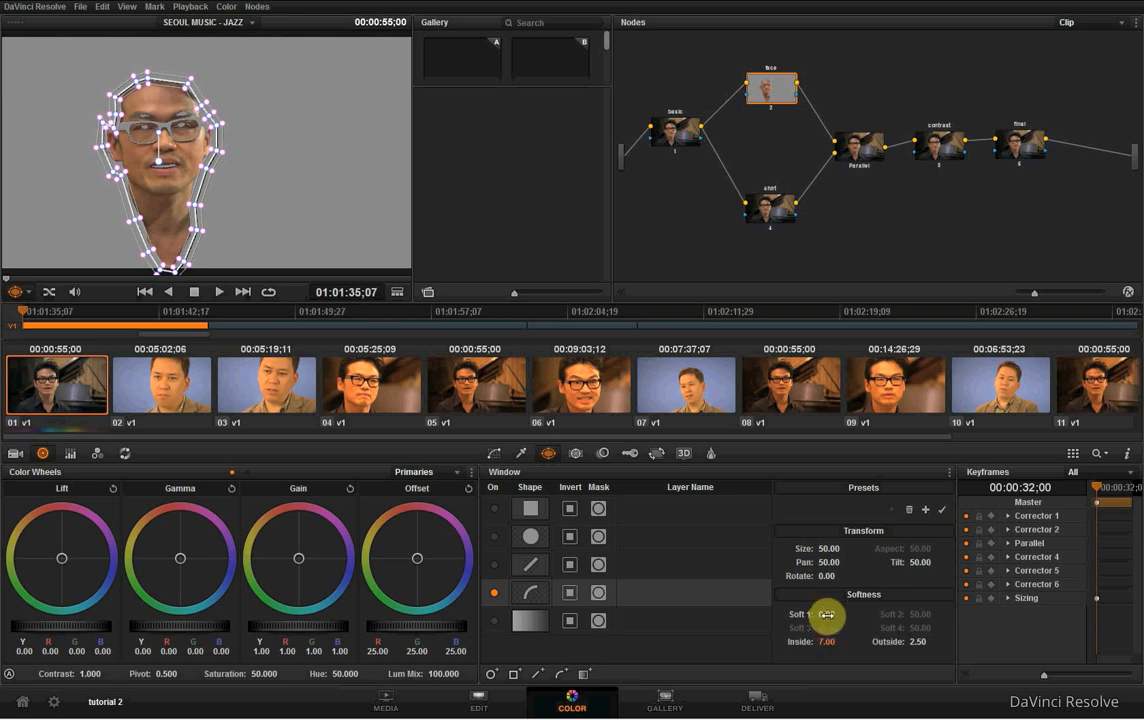
pyautogui.moveTo(837, 612)
pyautogui.mouseDown()
pyautogui.moveTo(1085, 613)
pyautogui.moveTo(1135, 600)
pyautogui.moveTo(1055, 640)
pyautogui.moveTo(876, 608)
pyautogui.moveTo(1120, 640)
pyautogui.moveTo(773, 612)
pyautogui.moveTo(1032, 582)
pyautogui.moveTo(523, 587)
pyautogui.moveTo(1116, 582)
pyautogui.moveTo(595, 590)
pyautogui.moveTo(807, 650)
pyautogui.moveTo(648, 588)
pyautogui.moveTo(800, 590)
pyautogui.moveTo(761, 590)
pyautogui.moveTo(822, 618)
pyautogui.moveTo(831, 638)
pyautogui.moveTo(827, 618)
pyautogui.moveTo(849, 620)
pyautogui.mouseUp()
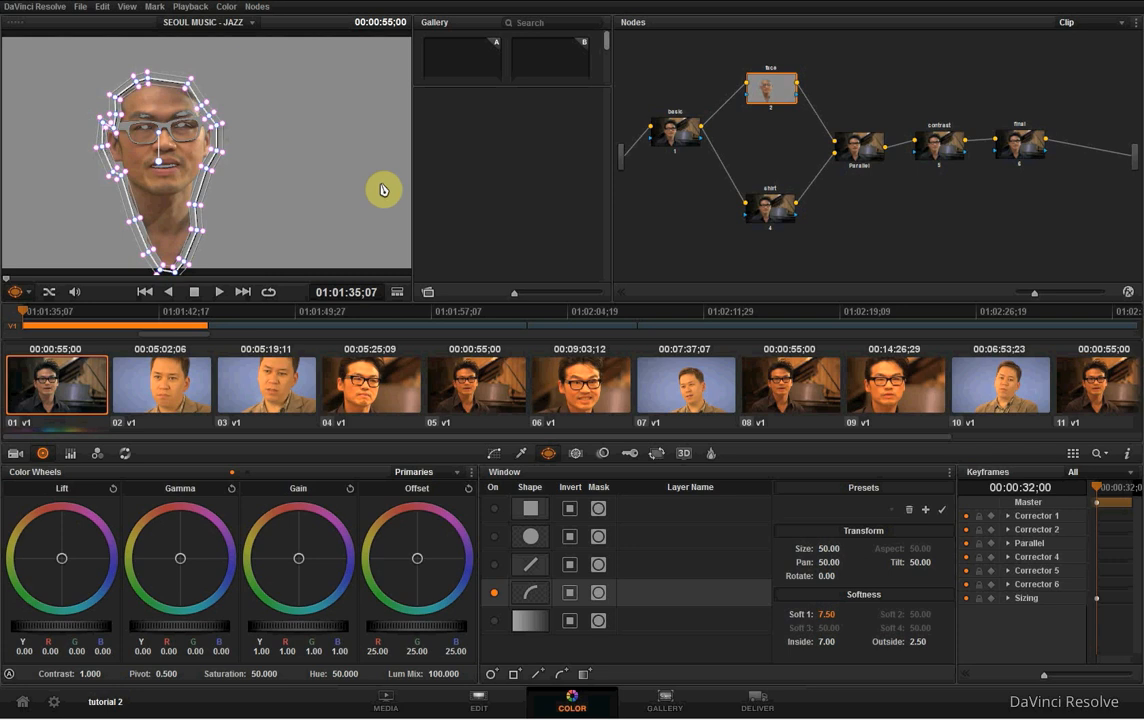
# - Inspect the face window's softened edges up close and review clip 01 to check how the window fits the moving head
pyautogui.scroll(3, 153, 158)
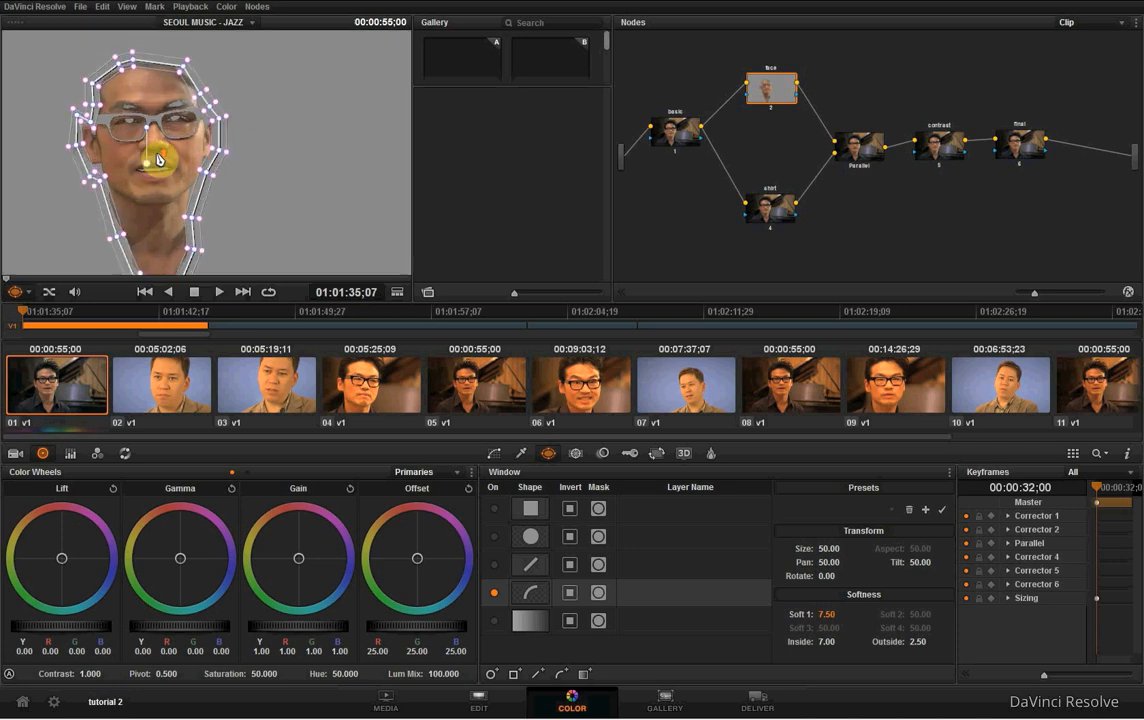
pyautogui.scroll(-1, 177, 150)
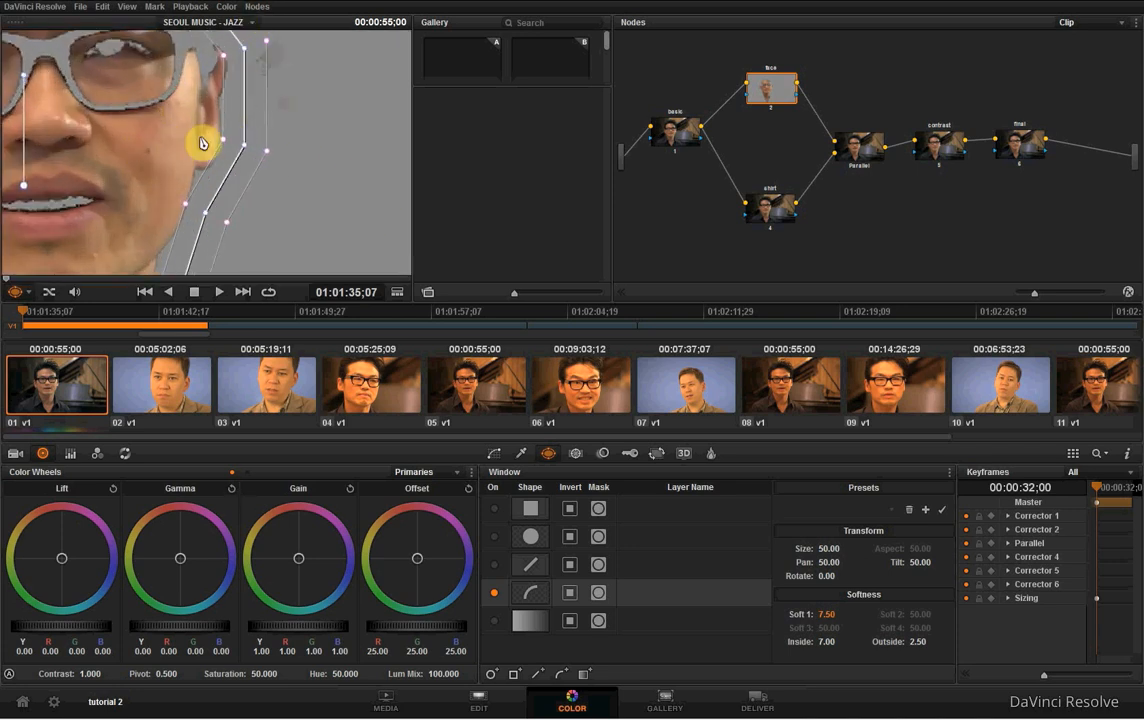
pyautogui.scroll(-3, 165, 145)
pyautogui.scroll(-2, 163, 145)
pyautogui.scroll(2, 163, 160)
pyautogui.scroll(-2, 165, 150)
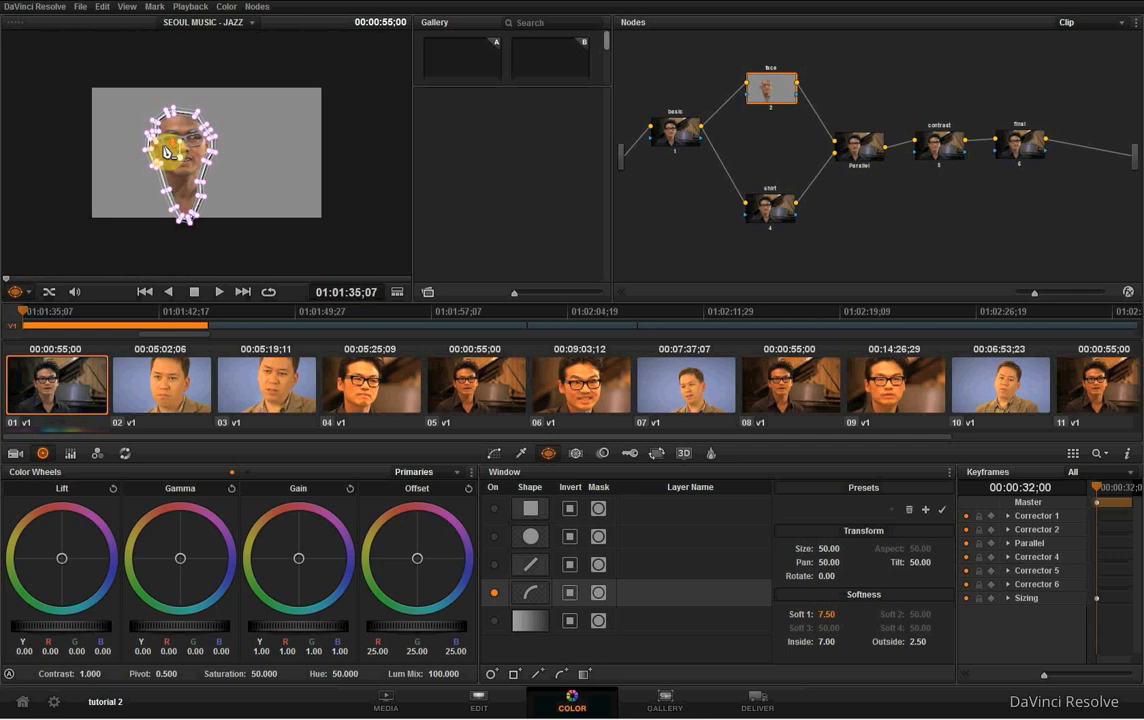
pyautogui.scroll(1, 168, 152)
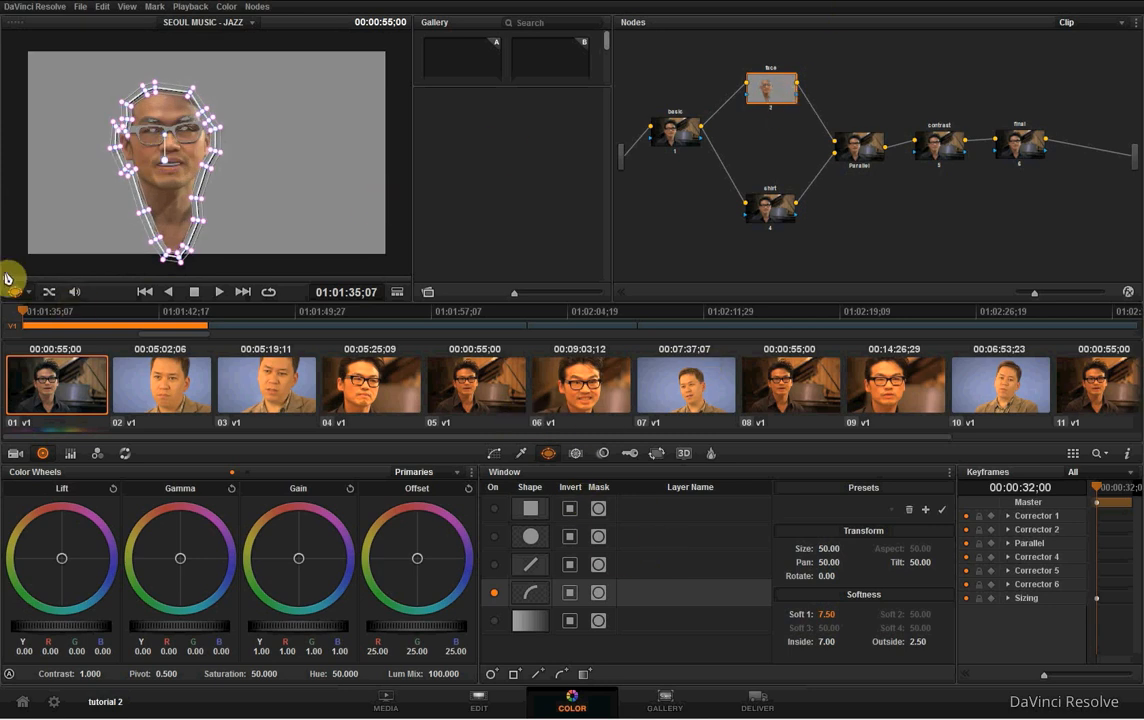
pyautogui.press('space')
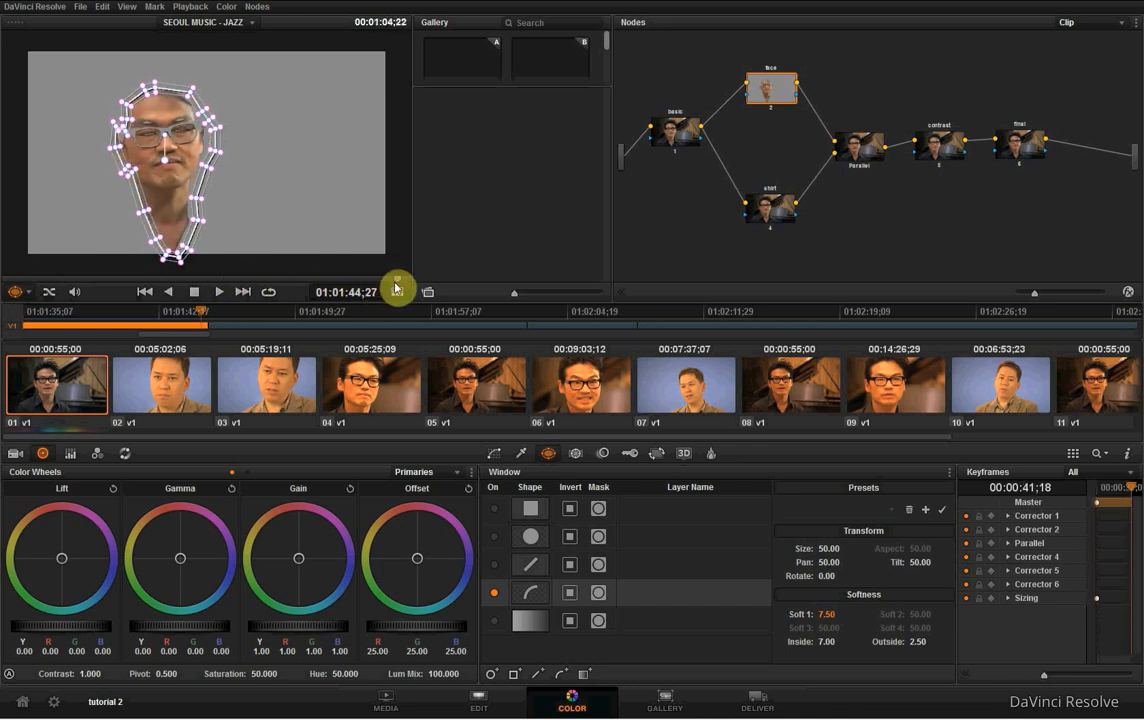
pyautogui.moveTo(350, 284); pyautogui.dragTo(362, 281)
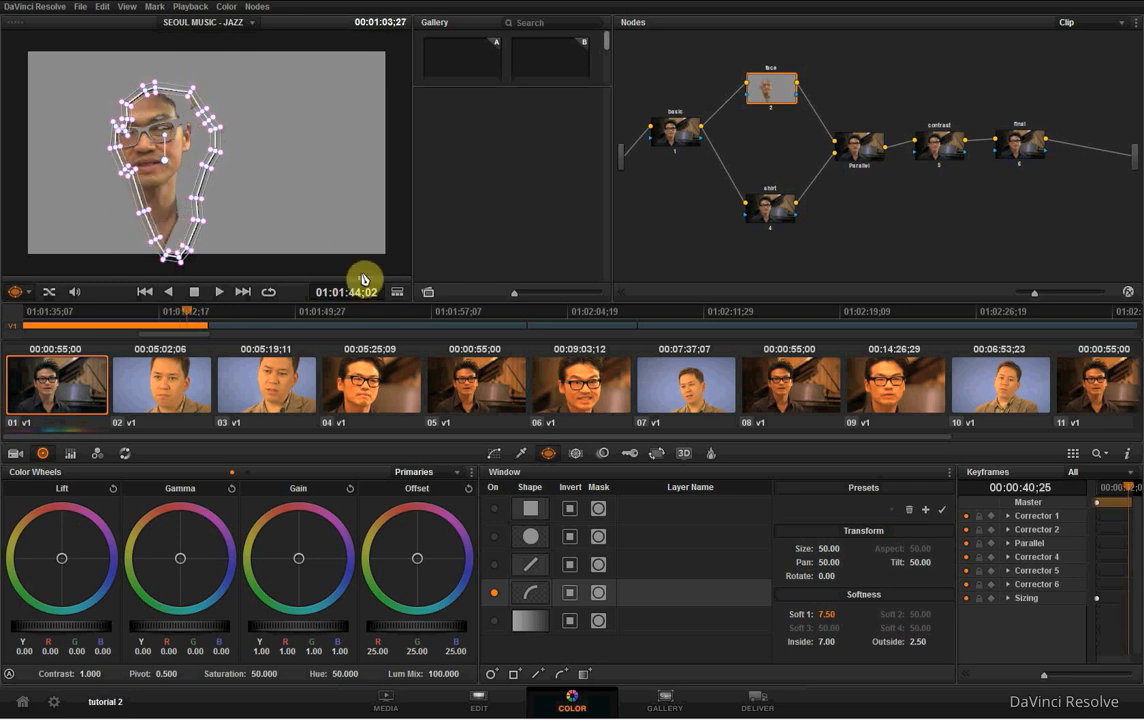
pyautogui.moveTo(362, 283); pyautogui.dragTo(10, 281)
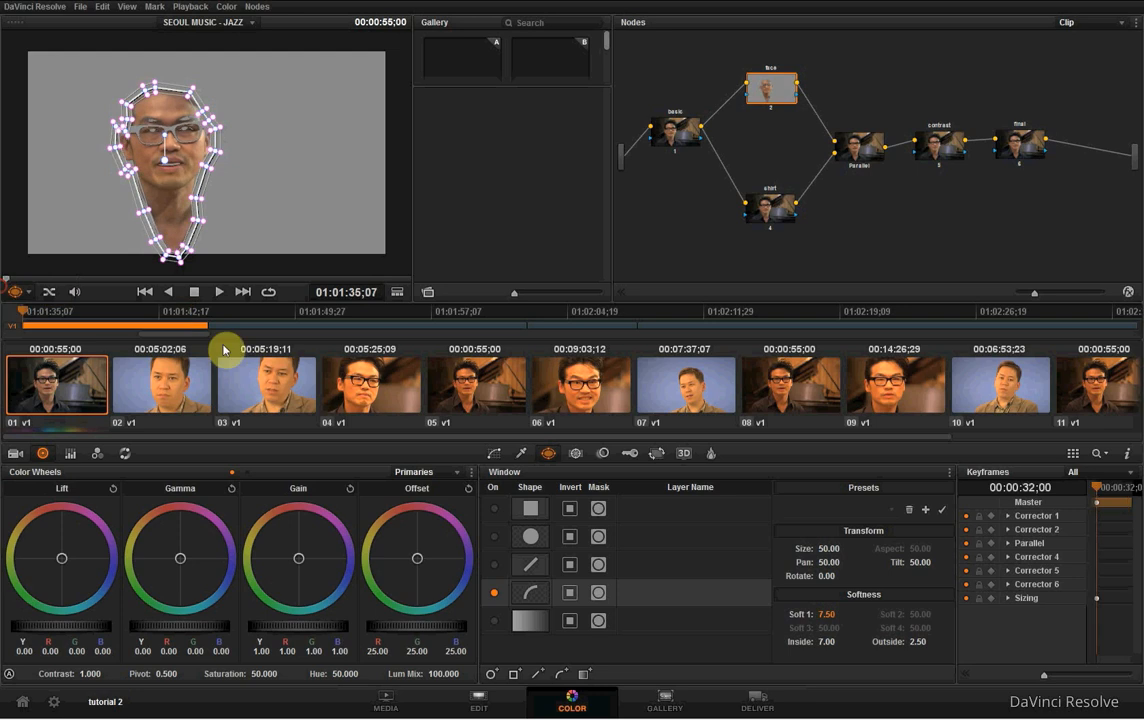
# - Track the face window forward through the clip using pan, tilt and rotate, with zoom tracking turned off
pyautogui.click(578, 455)
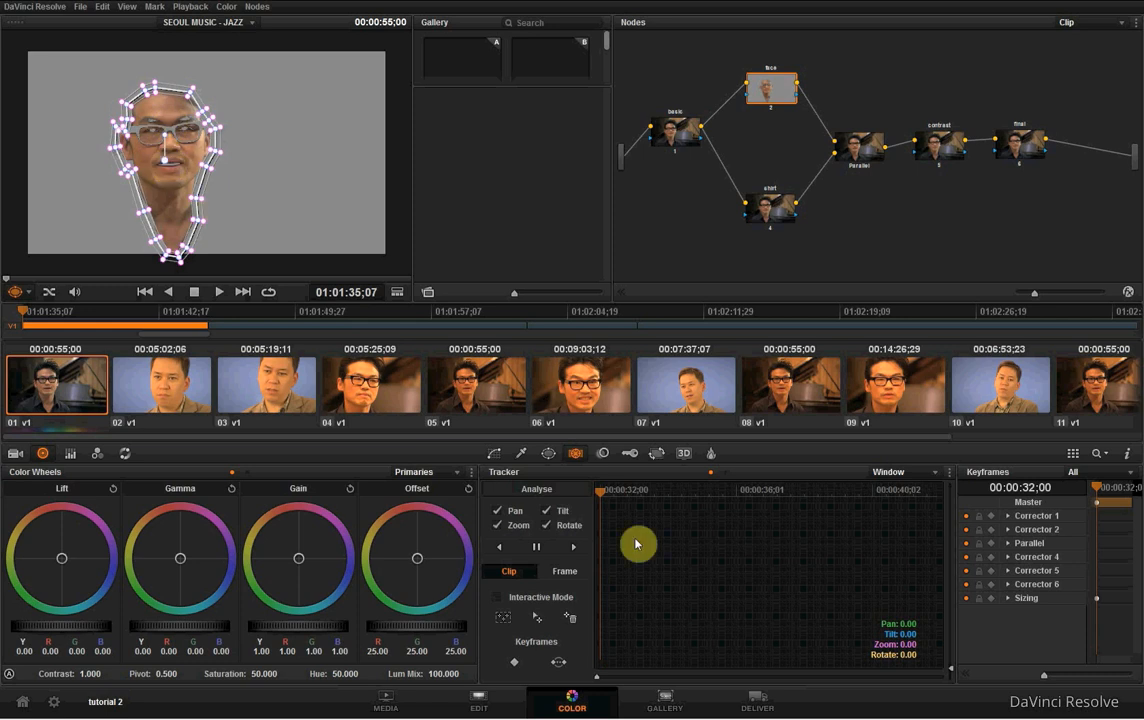
pyautogui.click(497, 526)
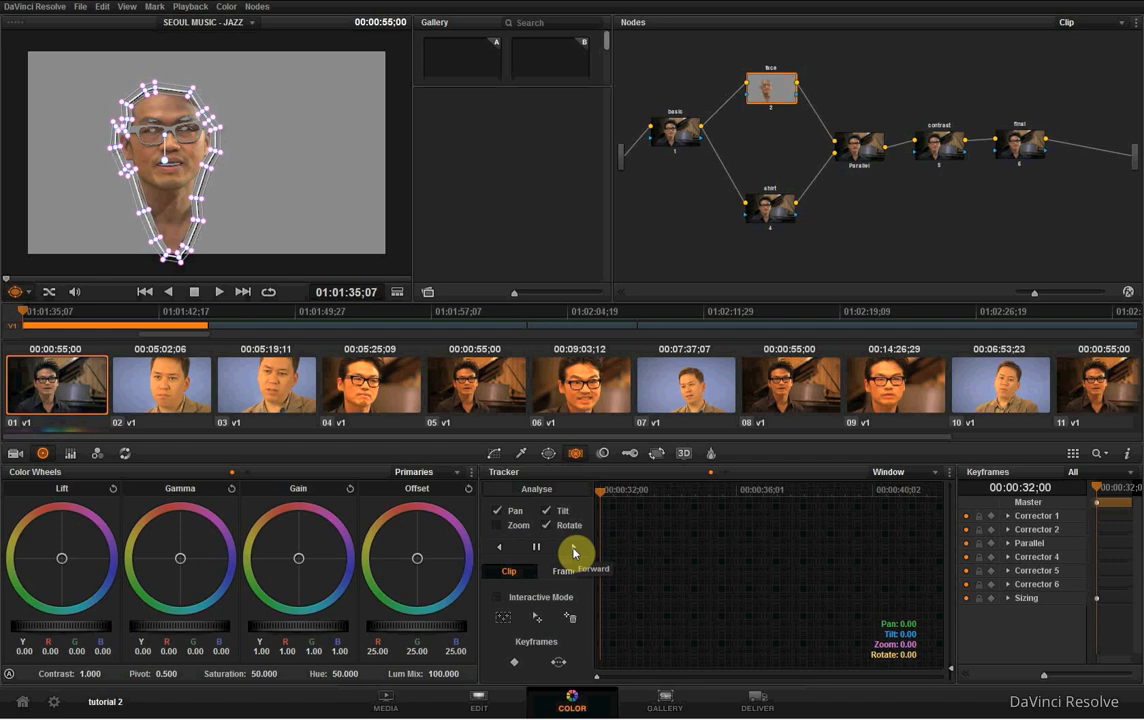
pyautogui.click(574, 552)
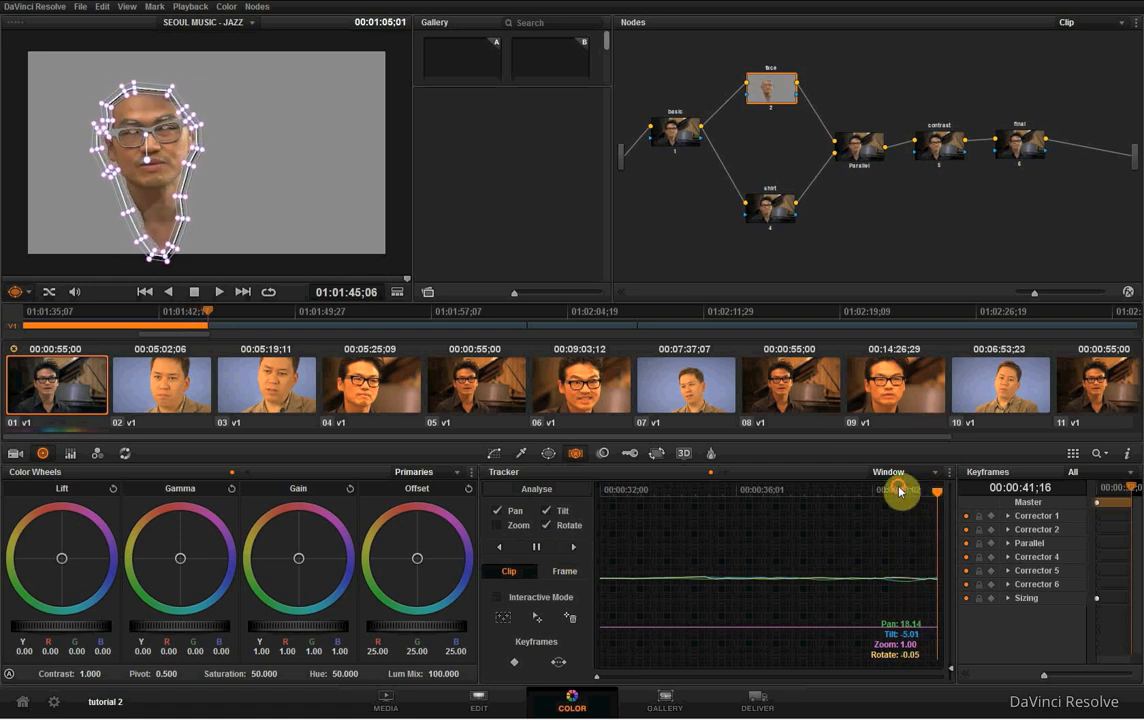
# - Review several frames of the tracked clip to check how the window follows the man's face
pyautogui.moveTo(900, 491)
pyautogui.mouseDown()
pyautogui.moveTo(929, 497)
pyautogui.moveTo(864, 495)
pyautogui.moveTo(919, 493)
pyautogui.mouseUp()
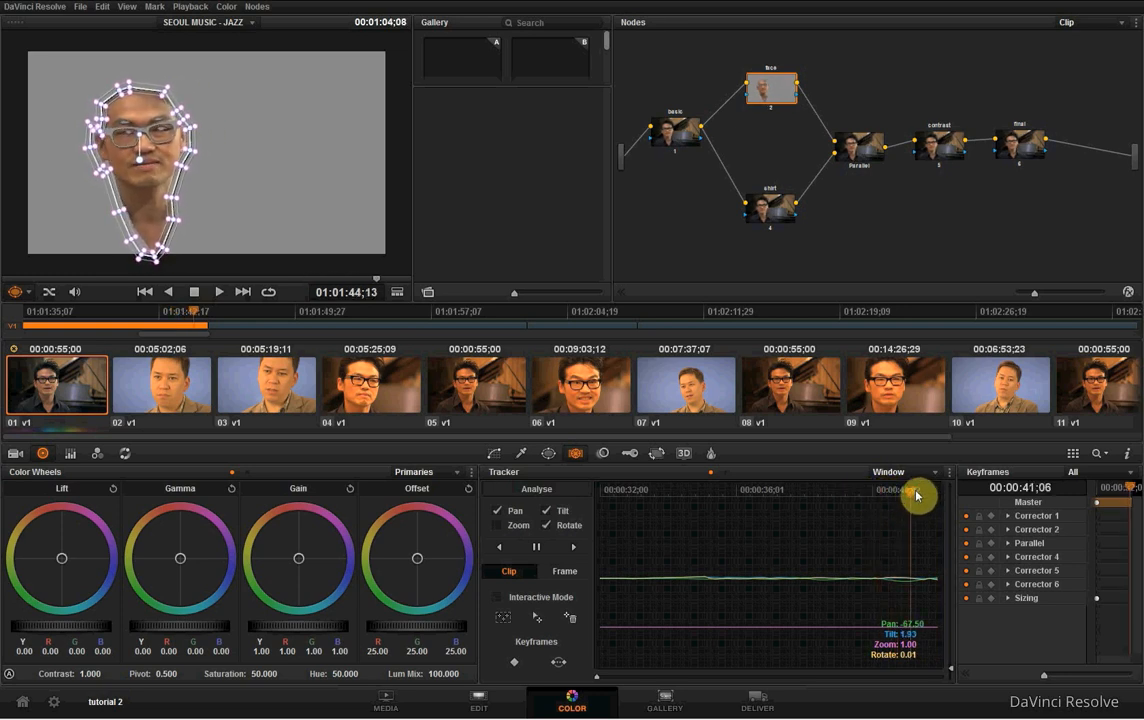
pyautogui.moveTo(831, 494)
pyautogui.mouseDown()
pyautogui.moveTo(758, 490)
pyautogui.moveTo(810, 496)
pyautogui.mouseUp()
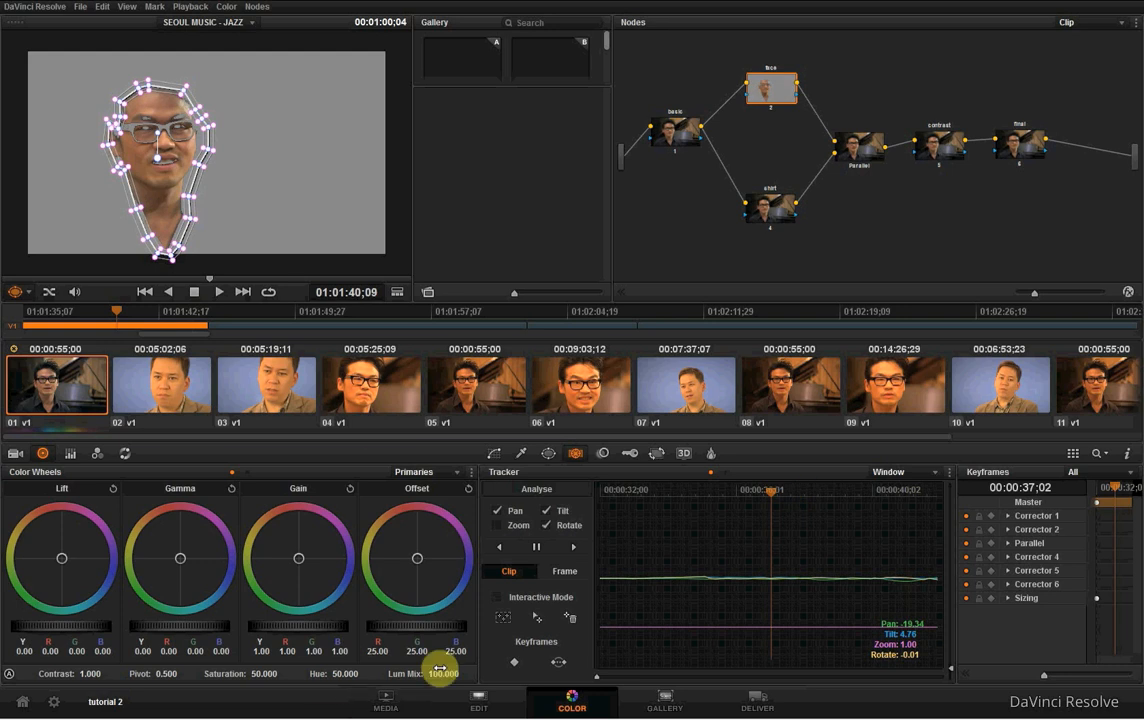
pyautogui.click(514, 663)
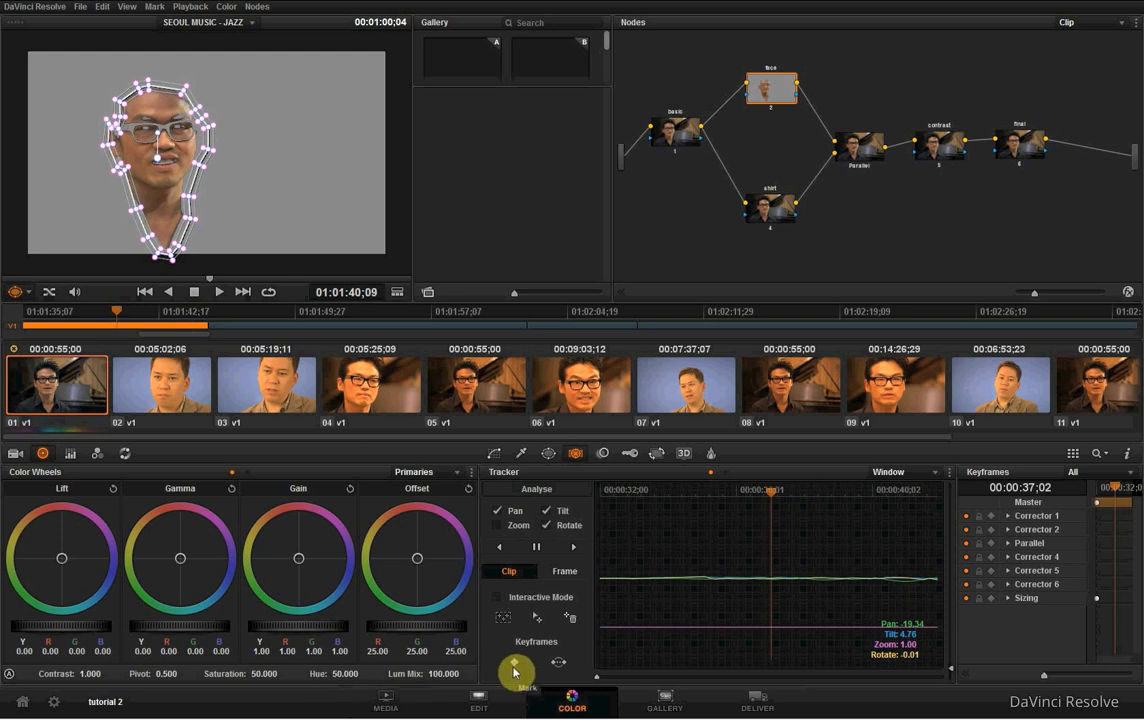
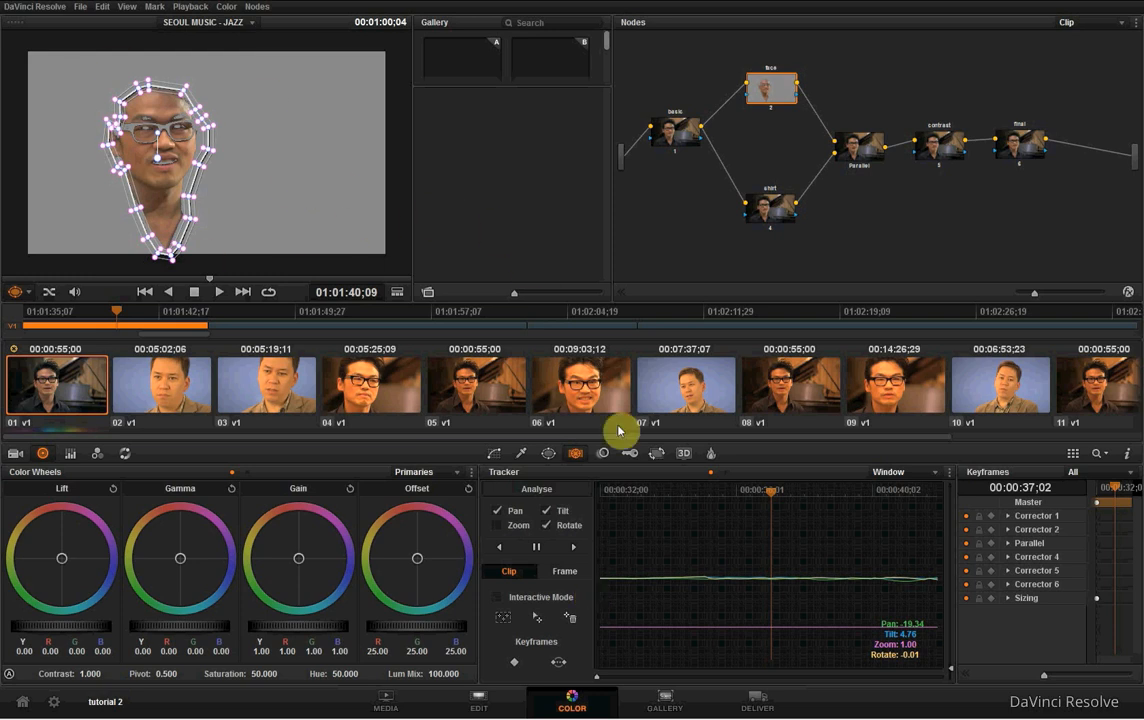
# - Warm the face node's skin by shifting gamma to R 0.03, G -0.01, B -0.02 and gain to R 1.05, G 0.99, B 0.96
pyautogui.moveTo(771, 490); pyautogui.dragTo(673, 492)
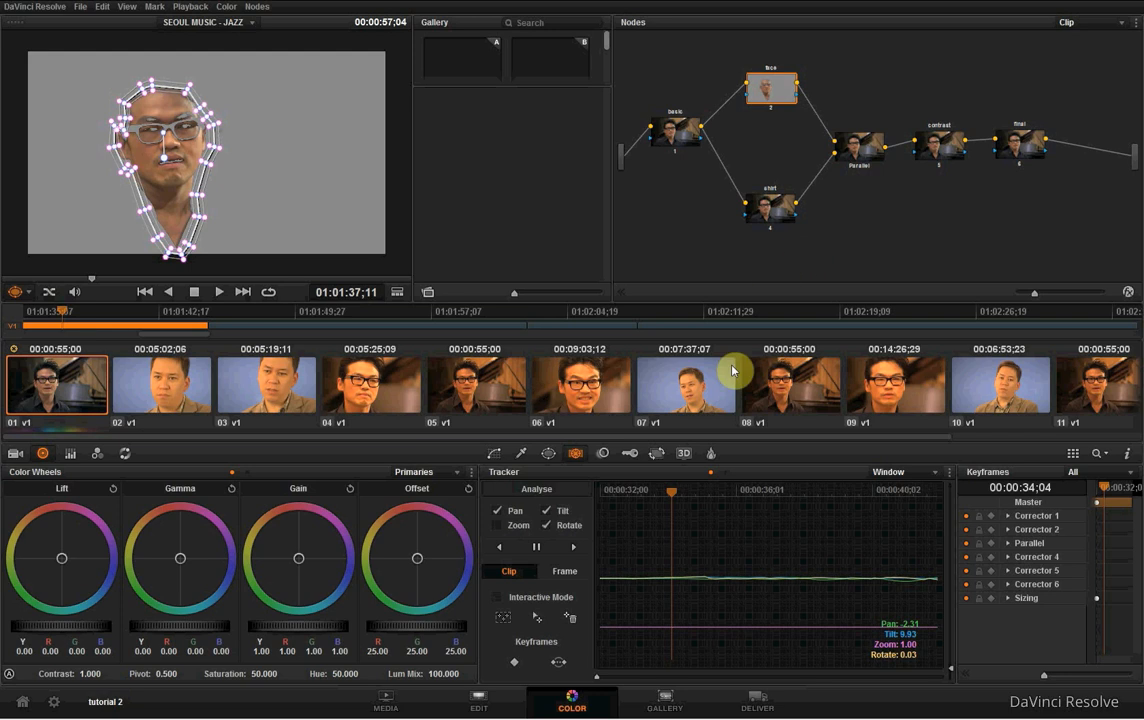
pyautogui.click(500, 455)
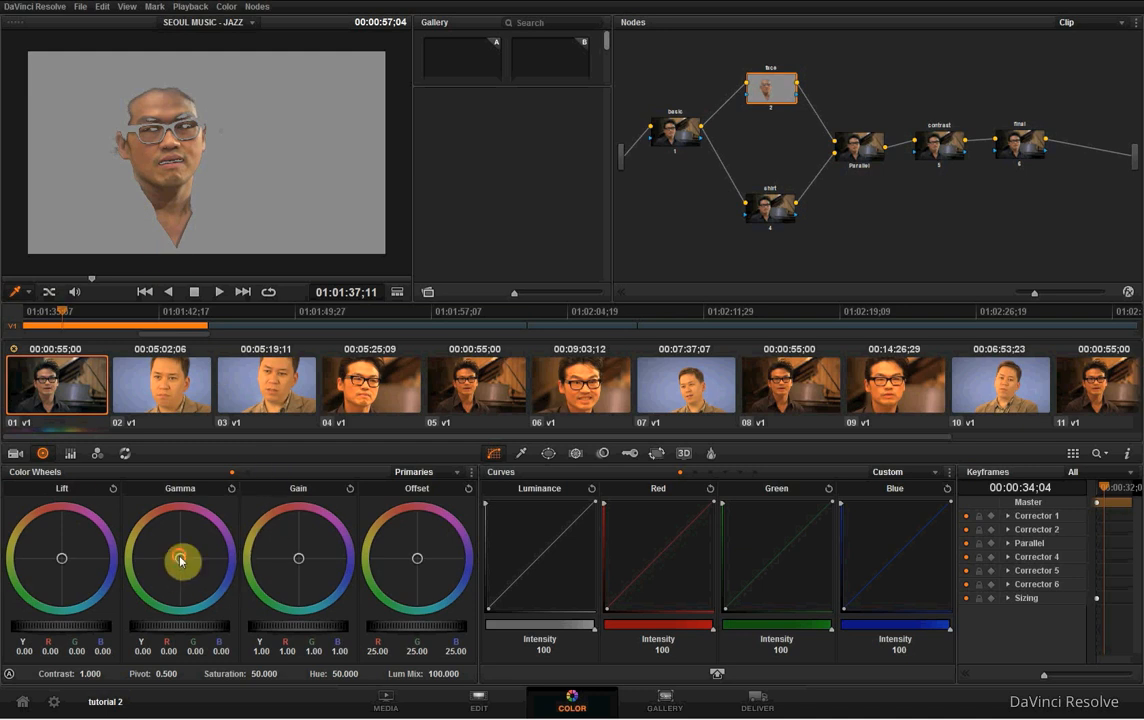
pyautogui.moveTo(181, 561); pyautogui.dragTo(145, 510)
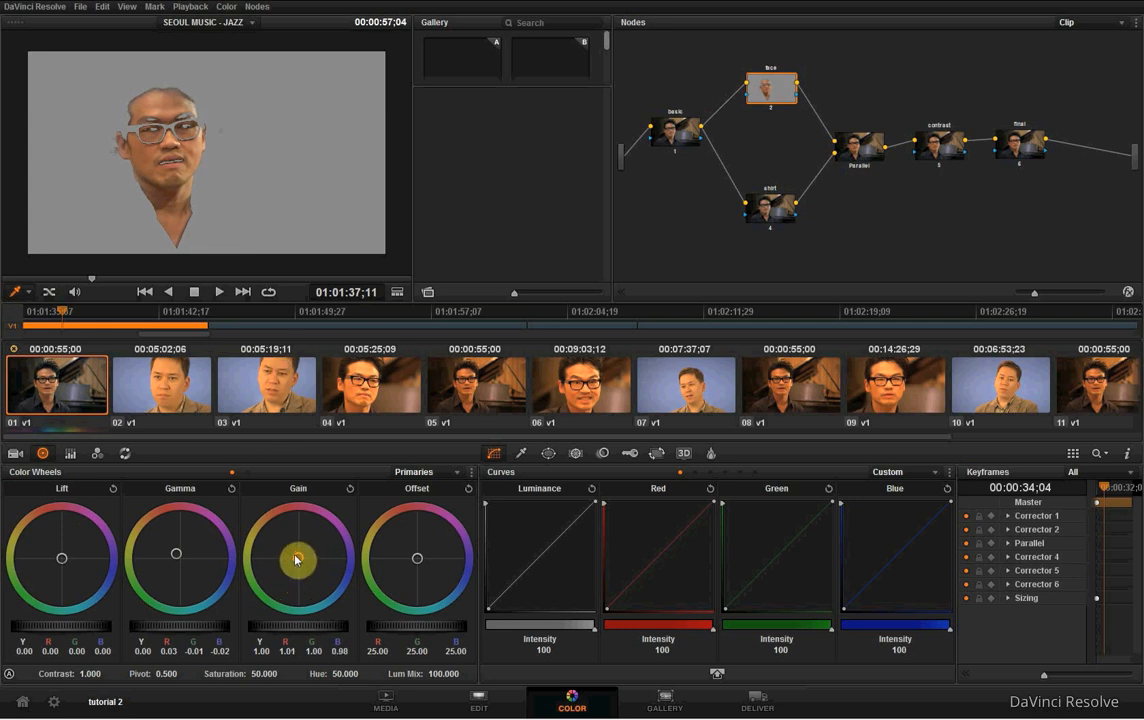
pyautogui.moveTo(293, 557)
pyautogui.mouseDown()
pyautogui.moveTo(281, 539)
pyautogui.moveTo(290, 550)
pyautogui.mouseUp()
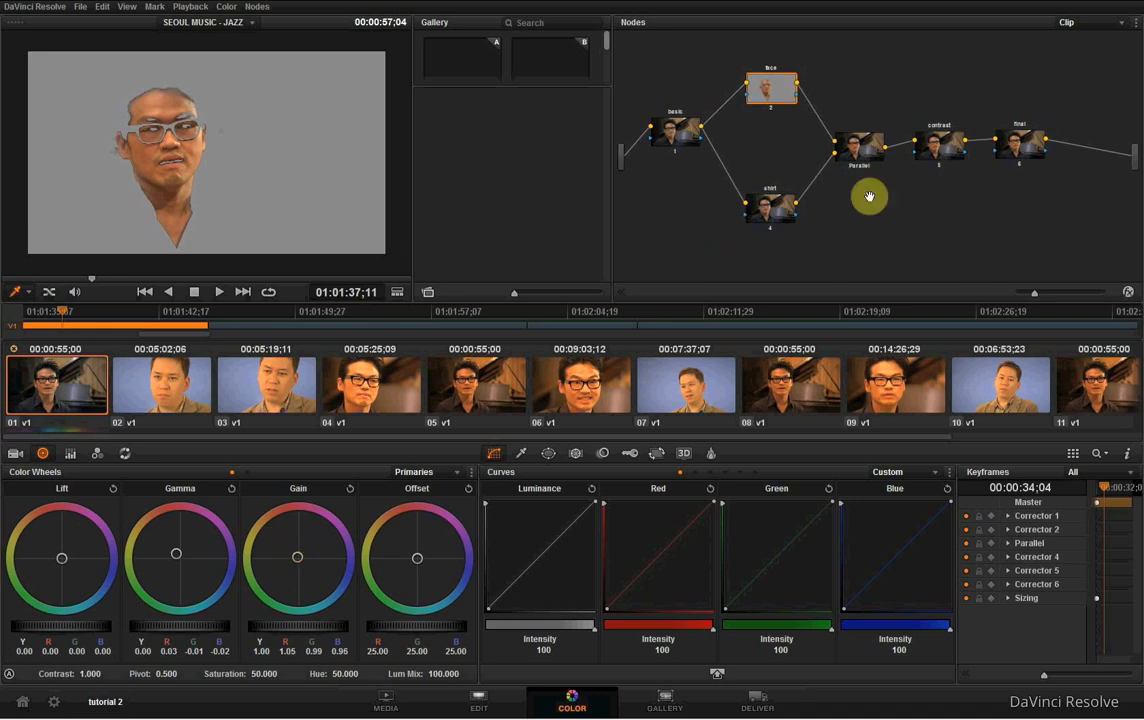
# - Add an outside node to the face node, place it to the upper right, and move the shirt node up slightly
pyautogui.moveTo(776, 211); pyautogui.dragTo(775, 186)
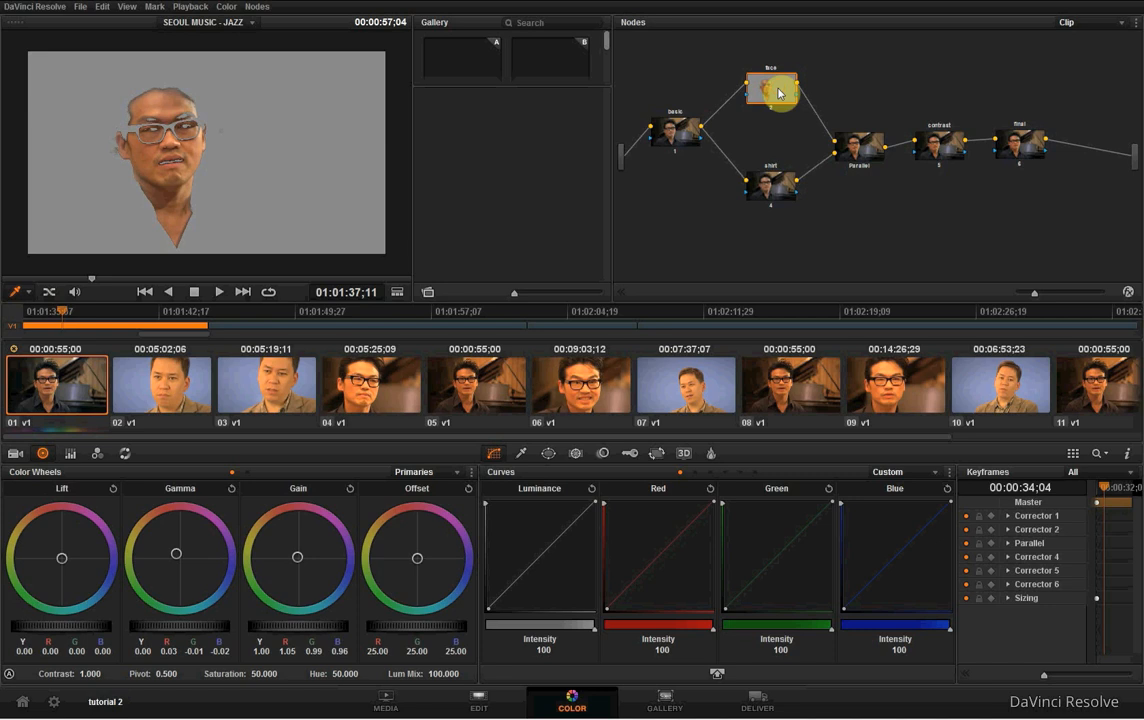
pyautogui.moveTo(780, 92); pyautogui.dragTo(776, 93)
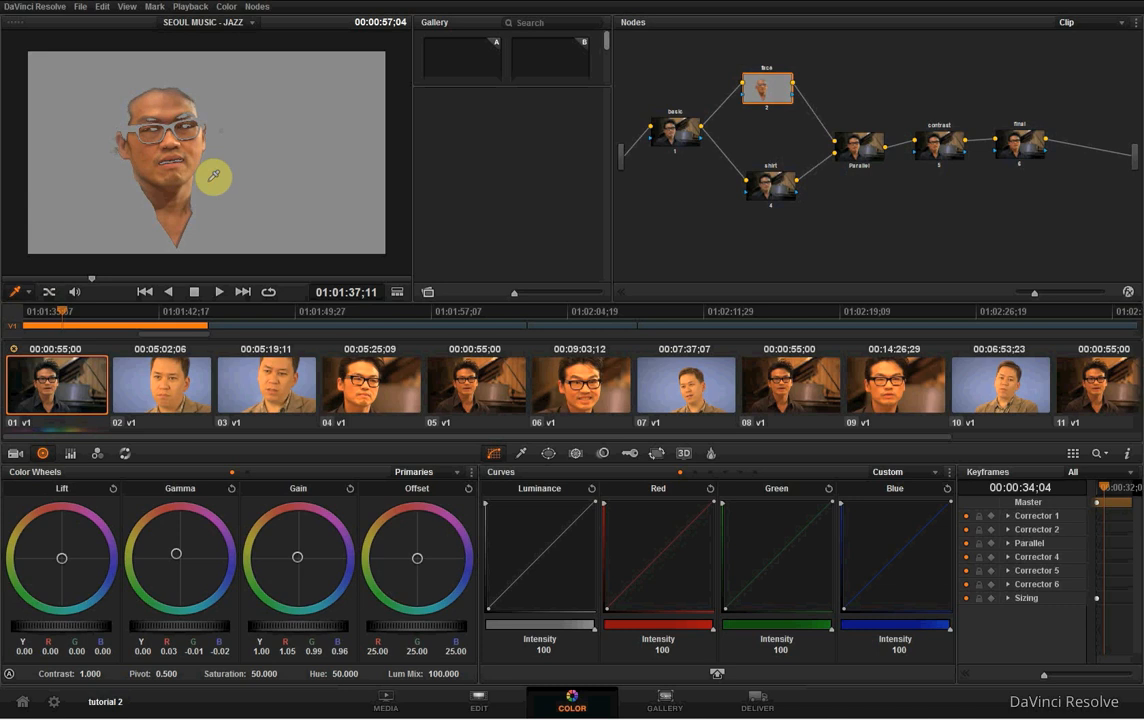
pyautogui.rightClick(778, 90)
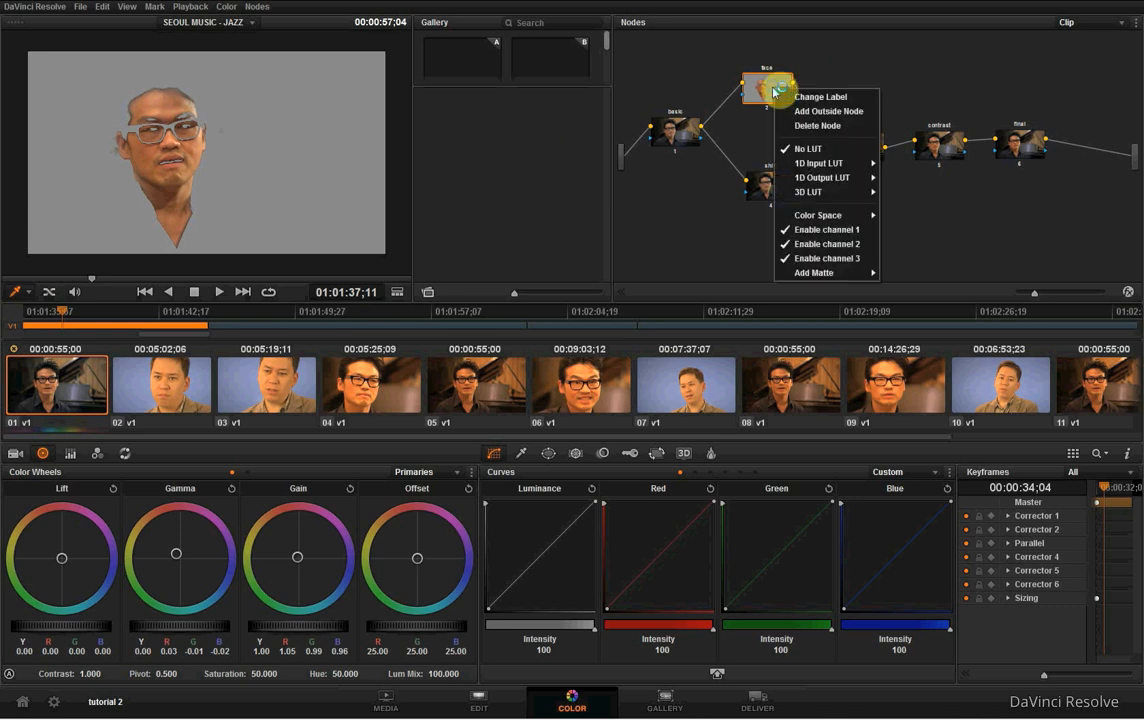
pyautogui.click(863, 114)
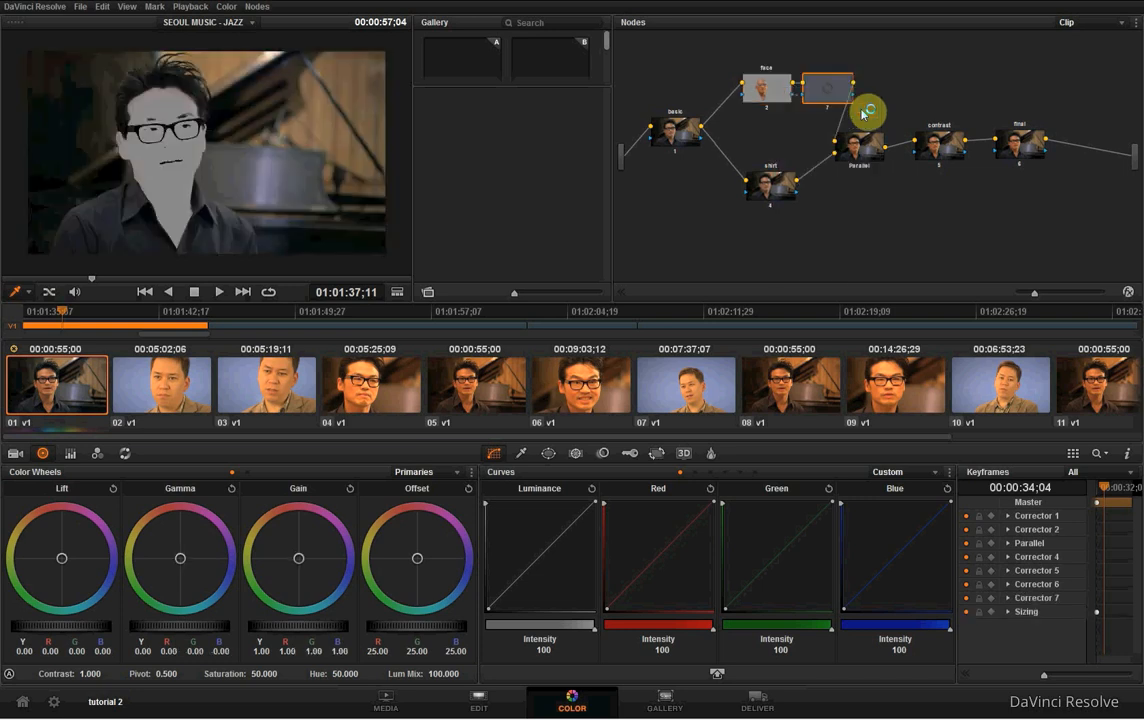
pyautogui.moveTo(845, 72); pyautogui.dragTo(849, 70)
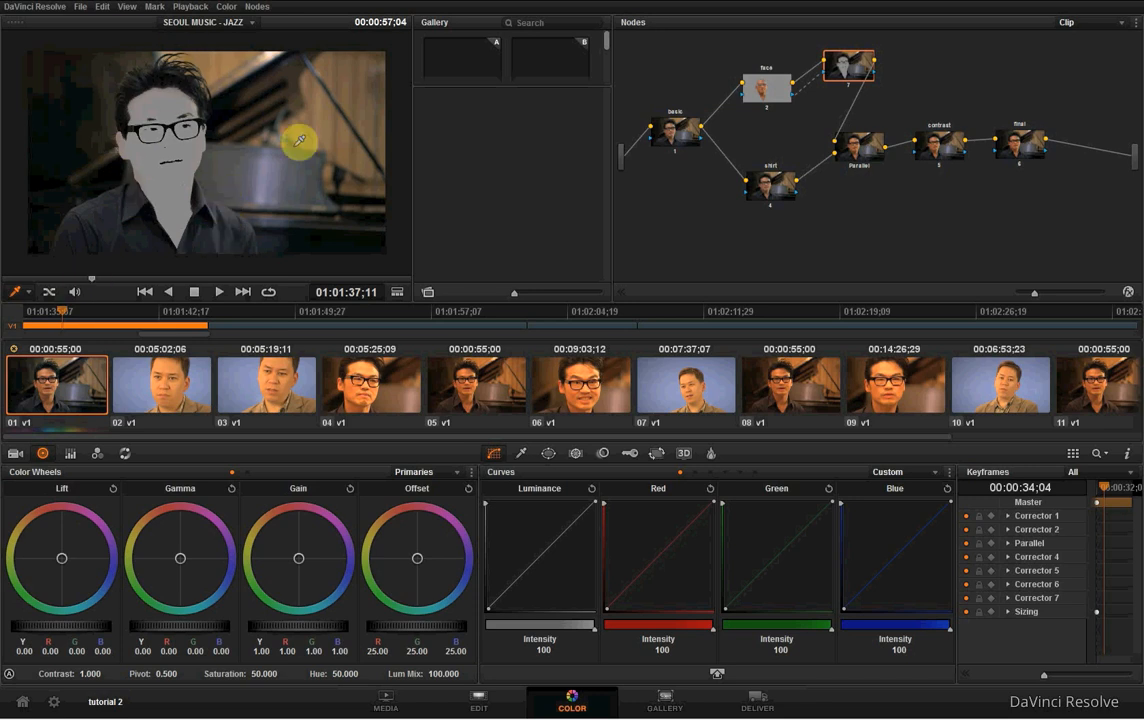
# - Cool the outside node's lift to R -0.01, B 0.01 and add a control point in the lower quarter of its luminance curve
pyautogui.click(759, 87)
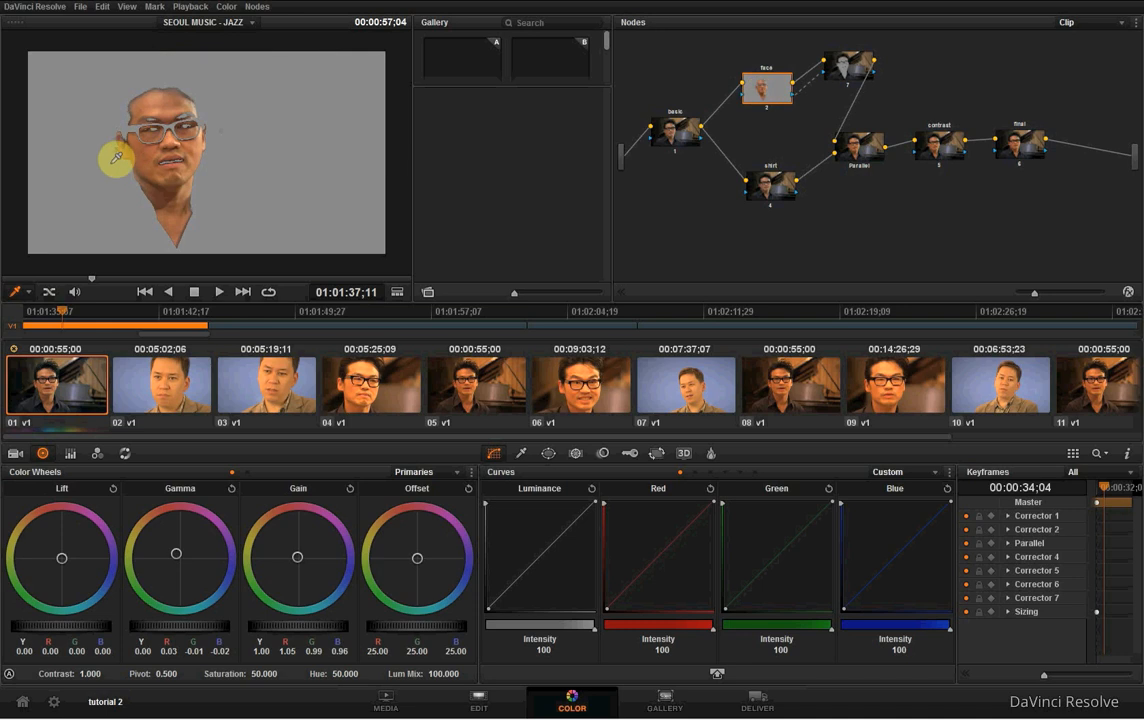
pyautogui.click(848, 66)
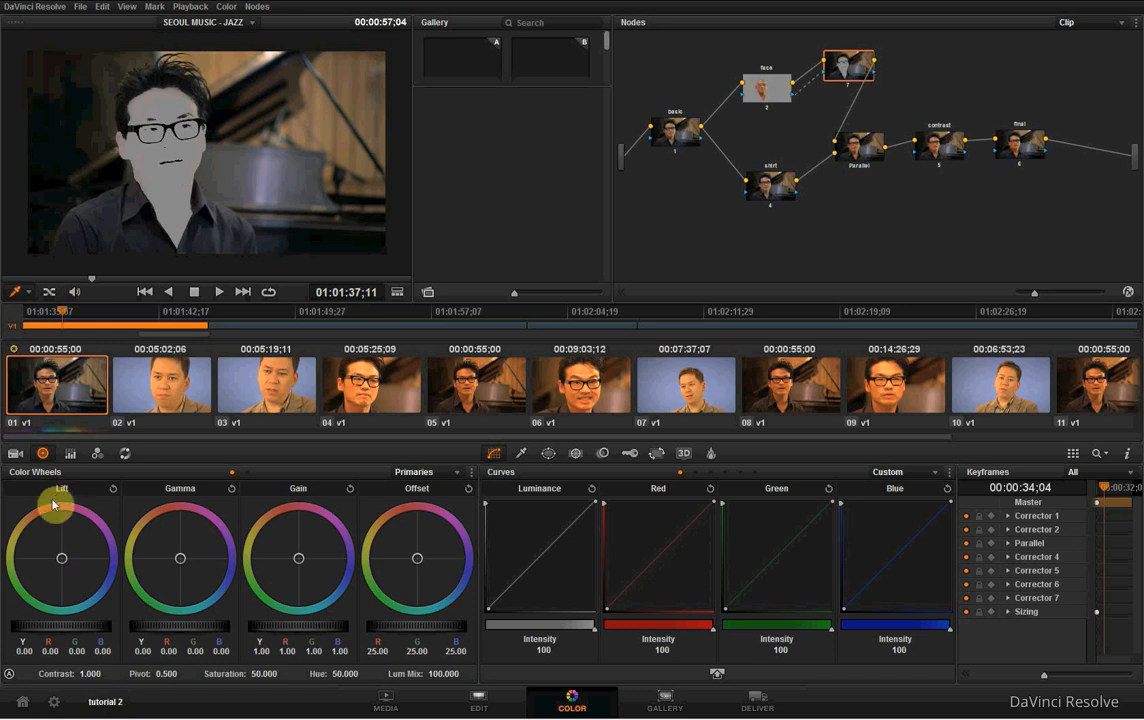
pyautogui.moveTo(63, 561); pyautogui.dragTo(69, 567)
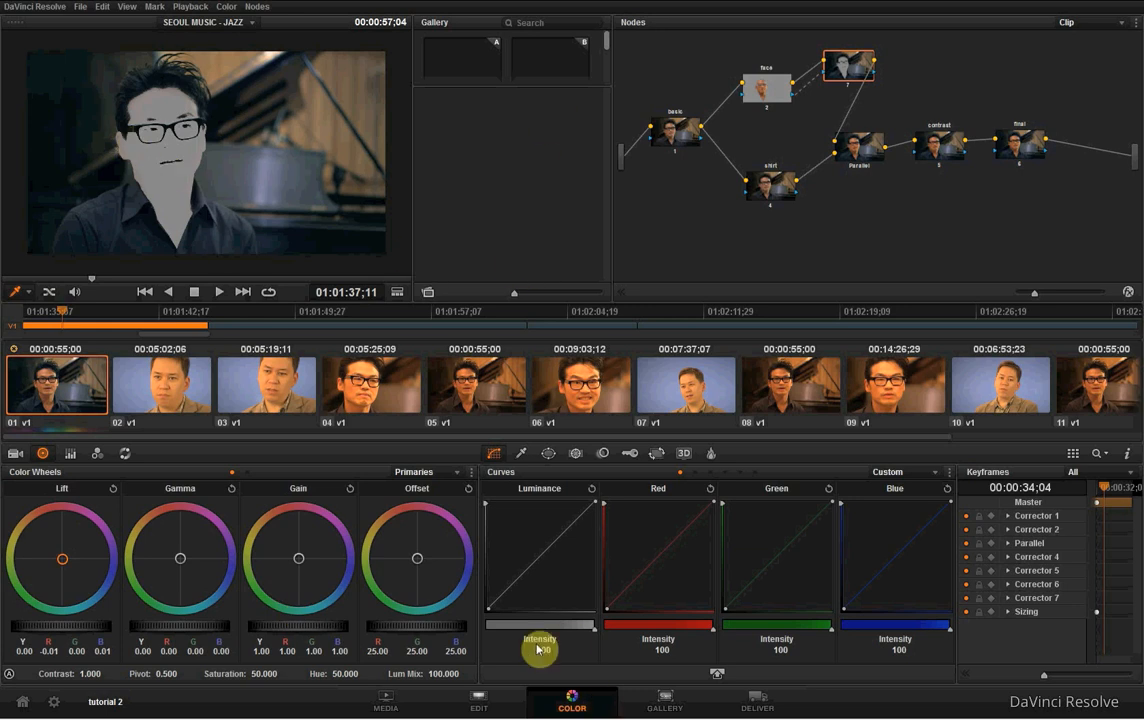
pyautogui.click(516, 586)
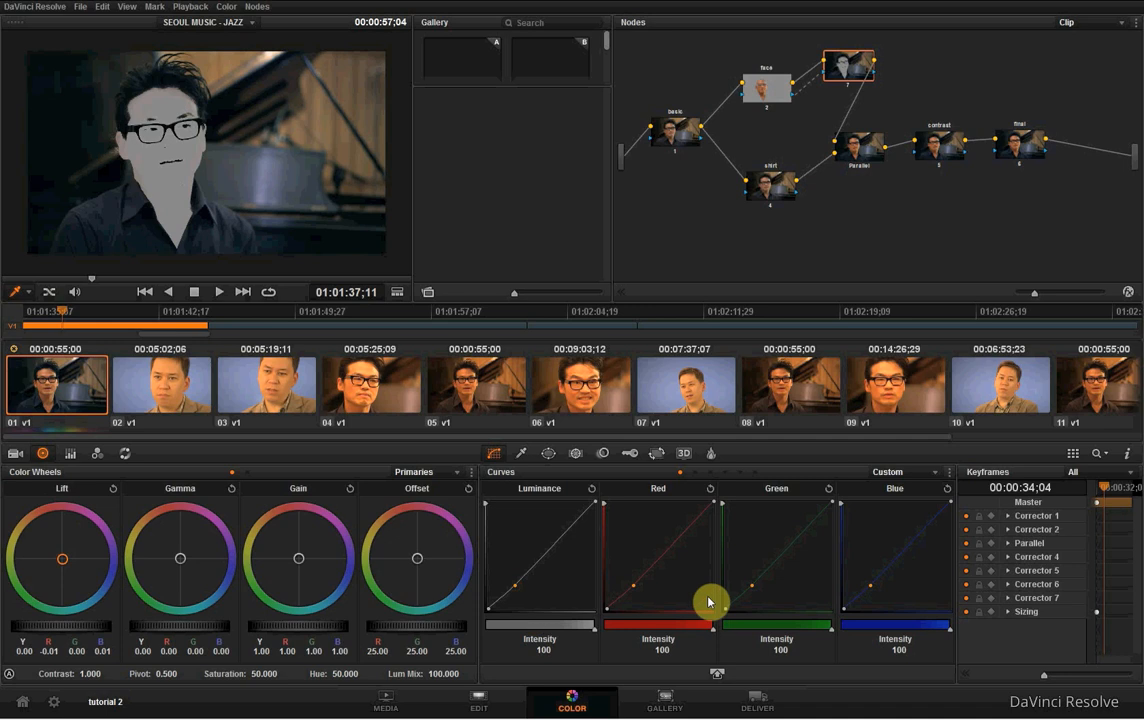
# - Compare the image at the face, outside, shirt, Parallel, contrast and final nodes in turn
pyautogui.click(767, 84)
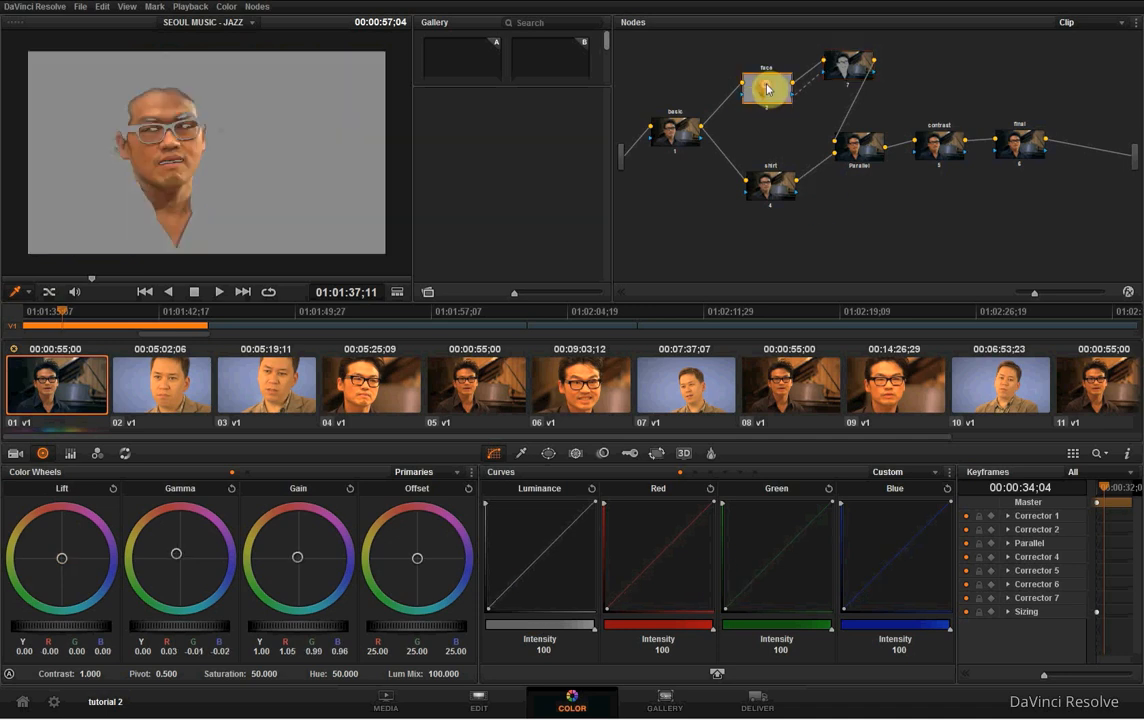
pyautogui.click(848, 68)
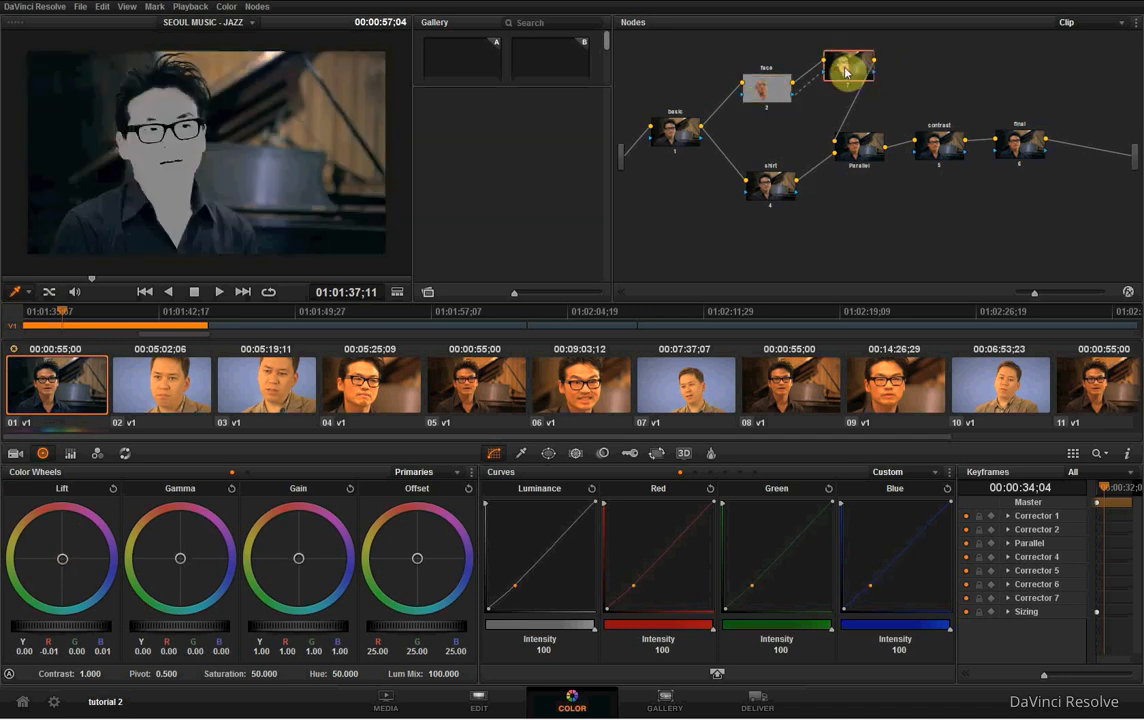
pyautogui.click(777, 191)
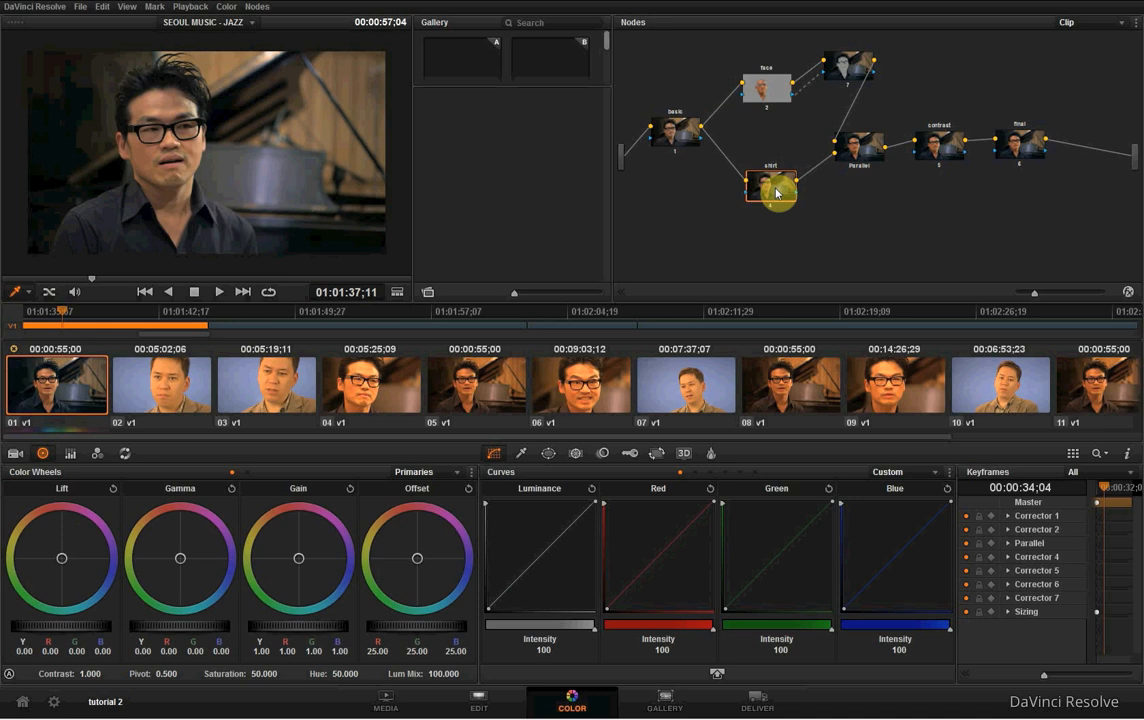
pyautogui.click(852, 152)
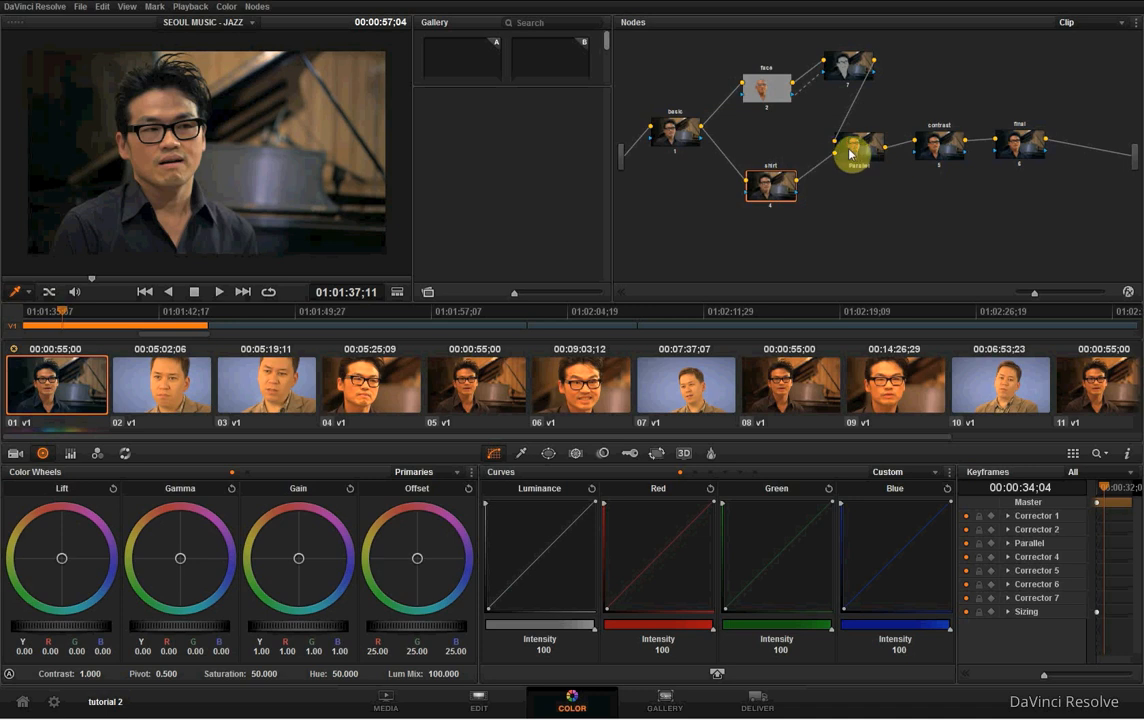
pyautogui.click(948, 145)
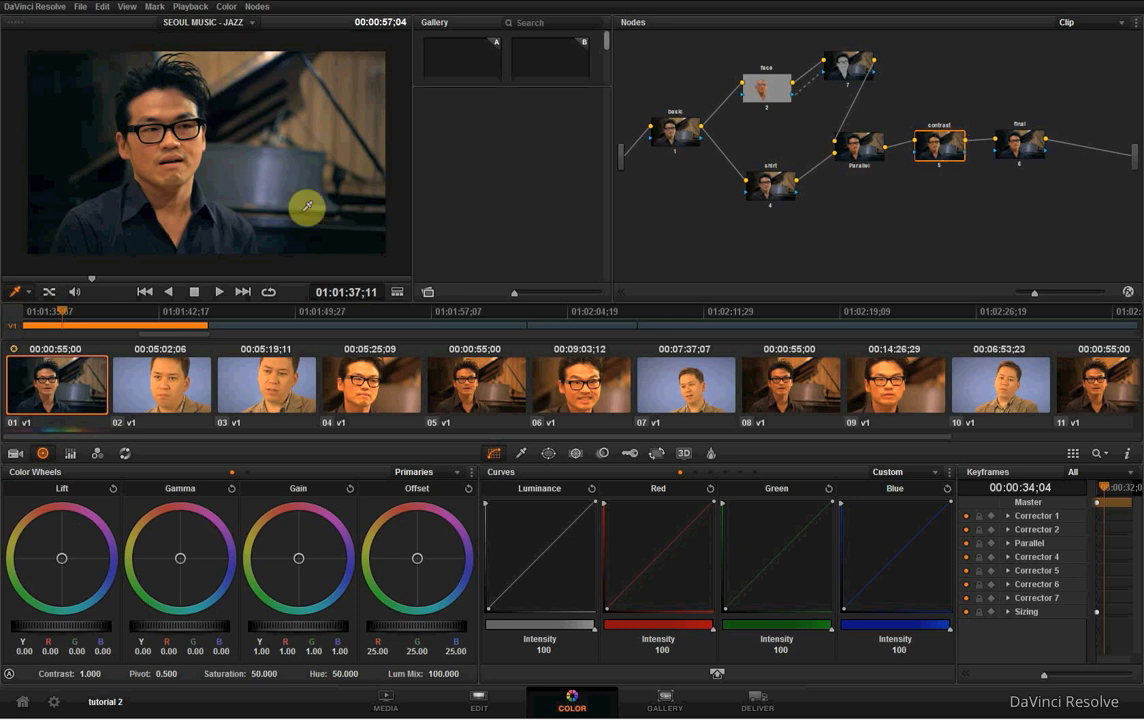
pyautogui.click(1024, 146)
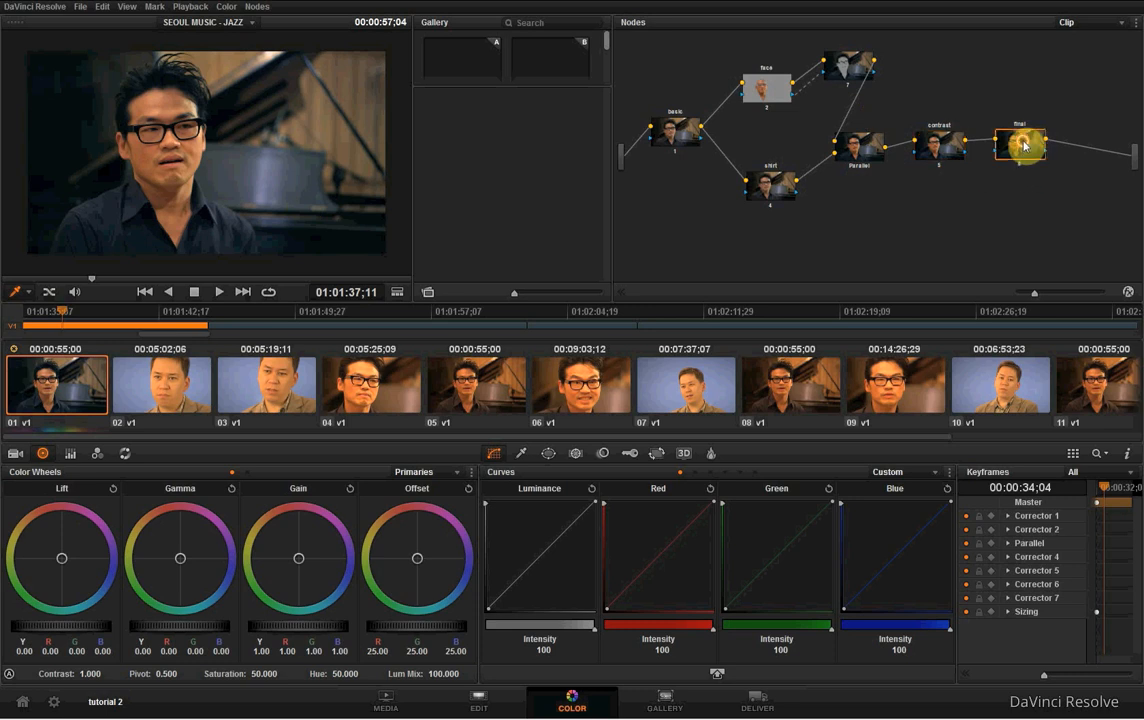
# - Space out the node graph by shifting the Parallel, contrast and final nodes slightly right and the shirt node slightly down and right
pyautogui.moveTo(864, 153); pyautogui.dragTo(1029, 138)
pyautogui.moveTo(957, 146); pyautogui.dragTo(960, 145)
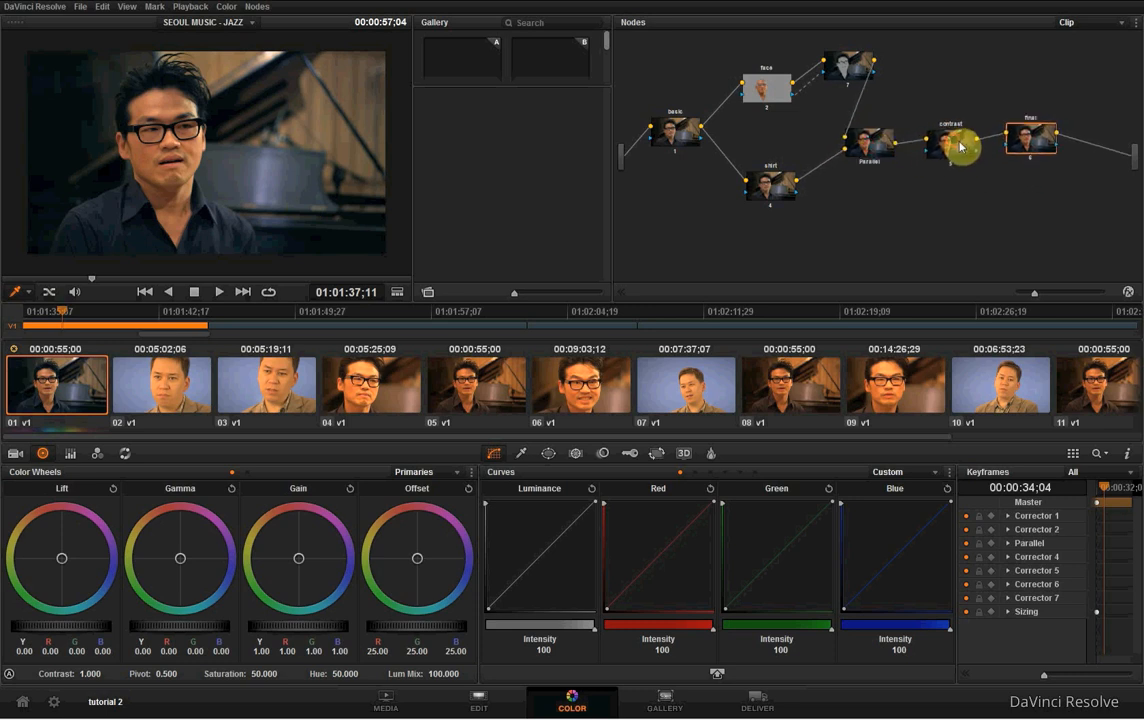
pyautogui.click(856, 79)
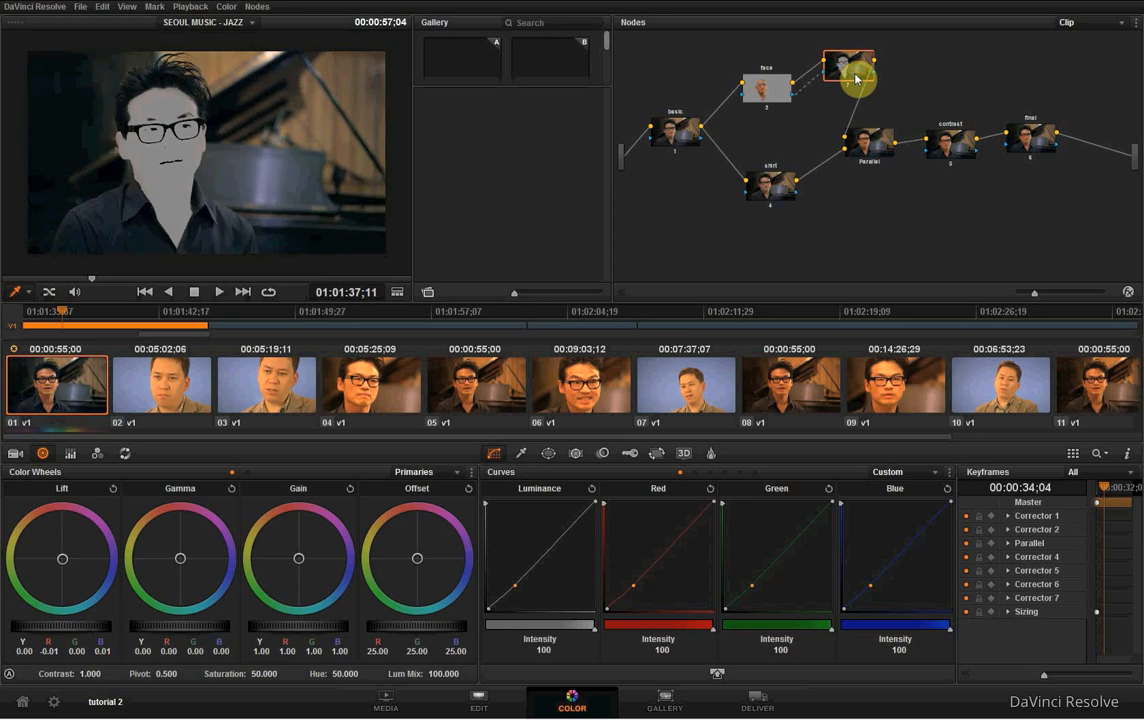
pyautogui.click(772, 188)
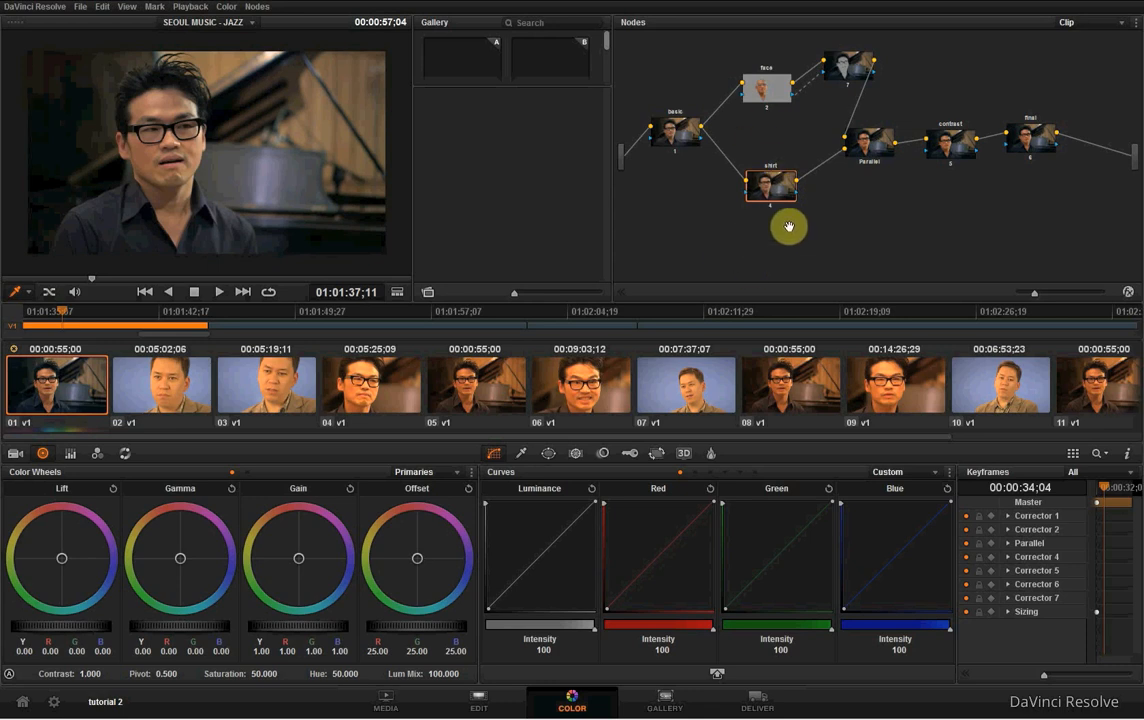
pyautogui.moveTo(771, 185); pyautogui.dragTo(783, 194)
# - Examine the outside node's image on the waveform scope, then close the scopes
pyautogui.click(853, 63)
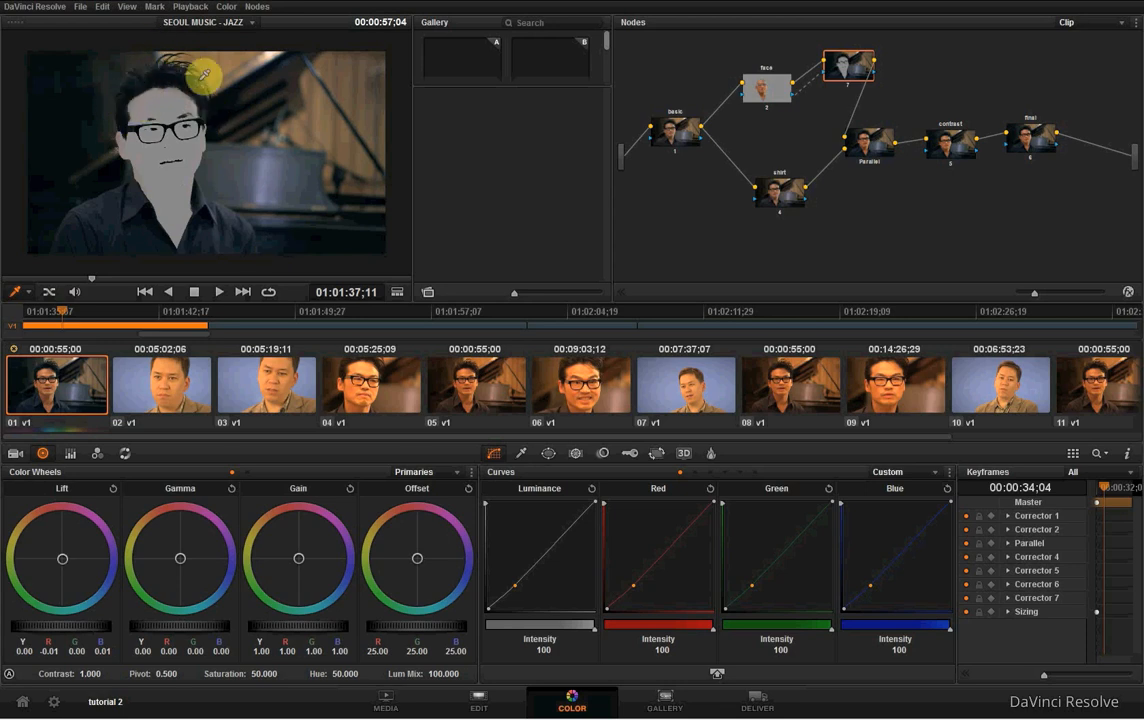
pyautogui.rightClick(237, 43)
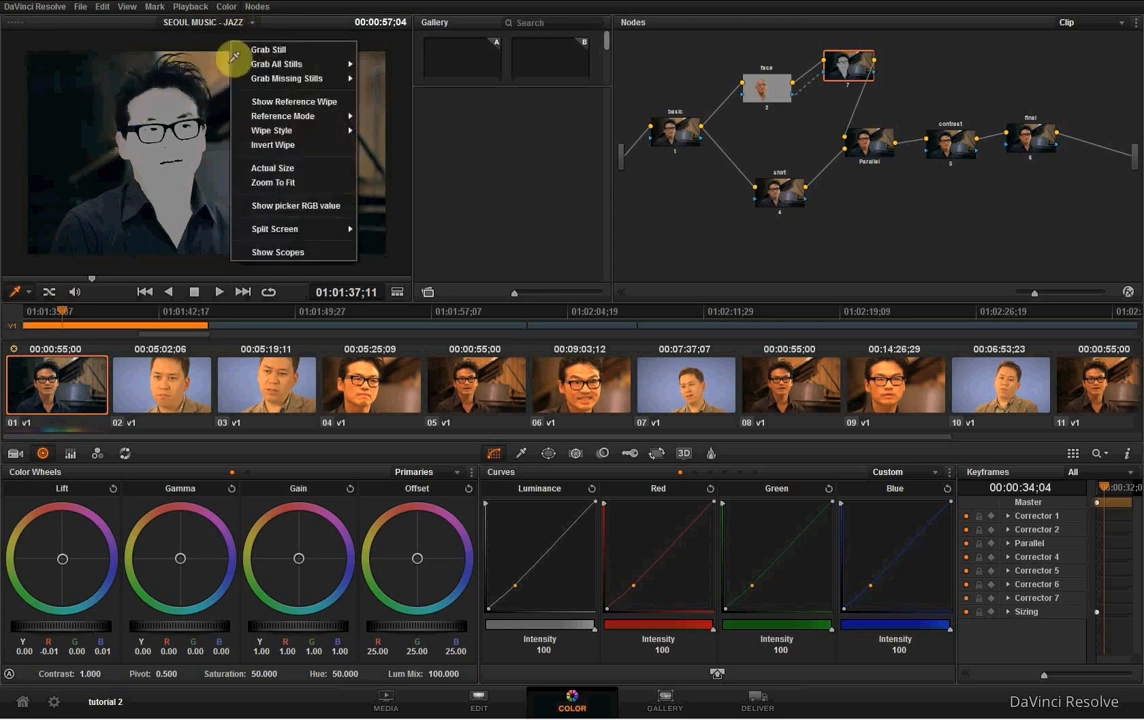
pyautogui.rightClick(221, 113)
pyautogui.click(297, 327)
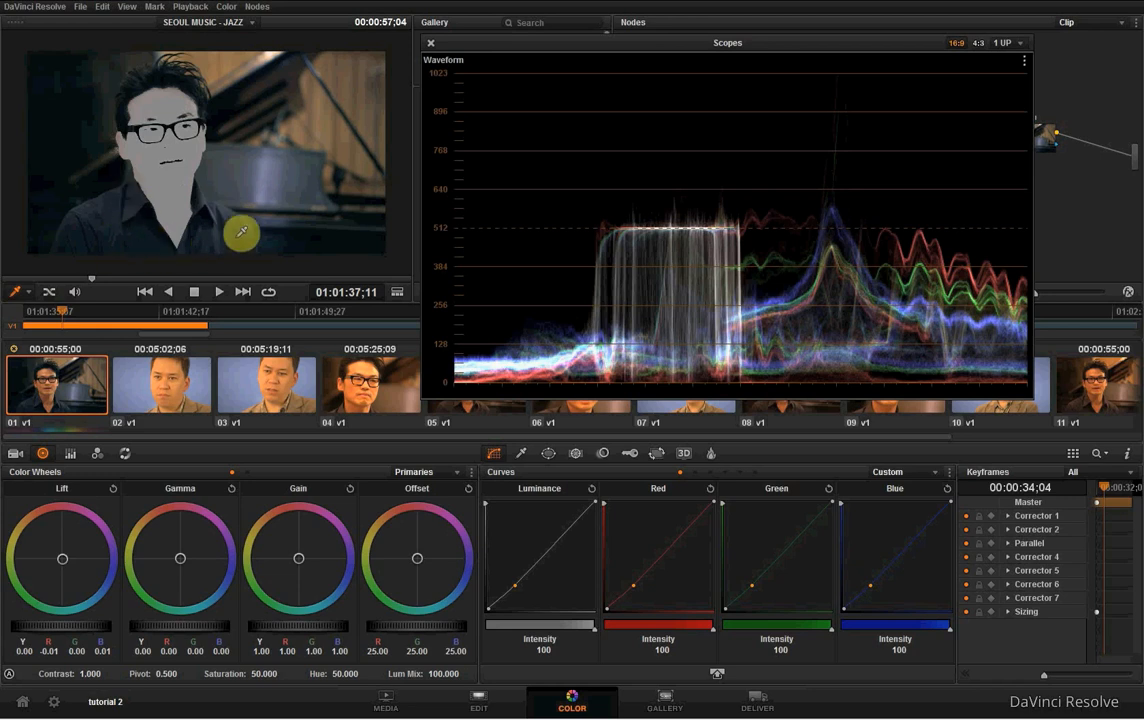
pyautogui.click(432, 46)
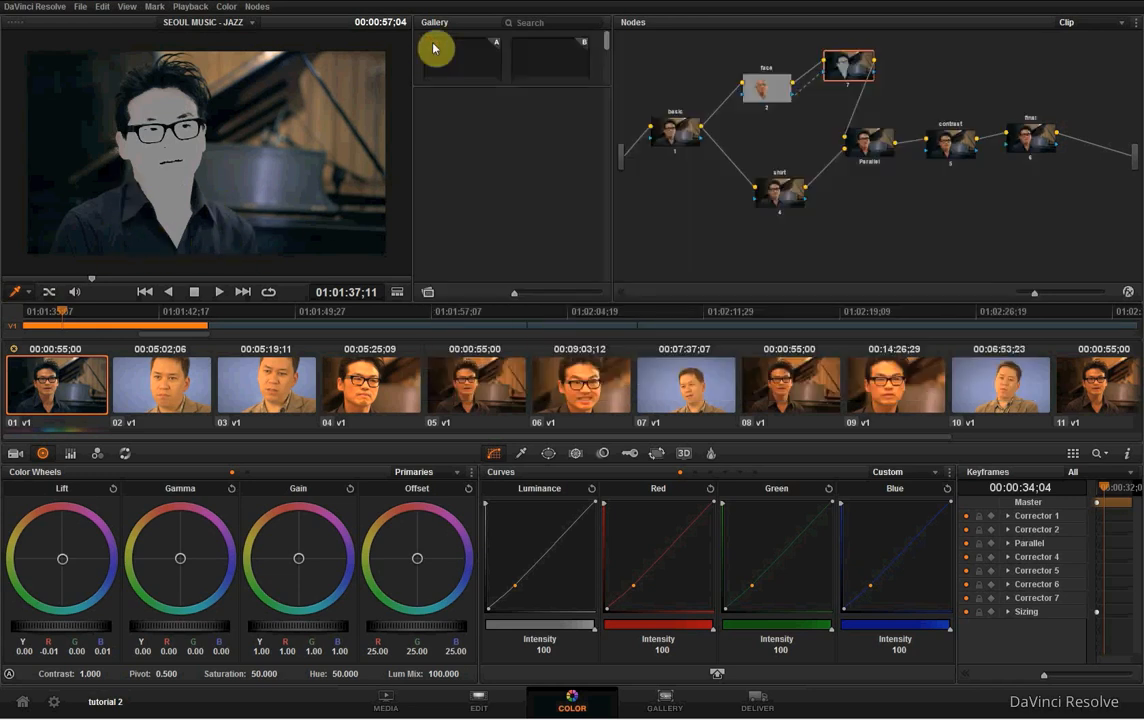
# - Draw a closed curve window around the man's shirt on the shirt node, following the shoulders, collar and V-shaped neckline
pyautogui.click(790, 194)
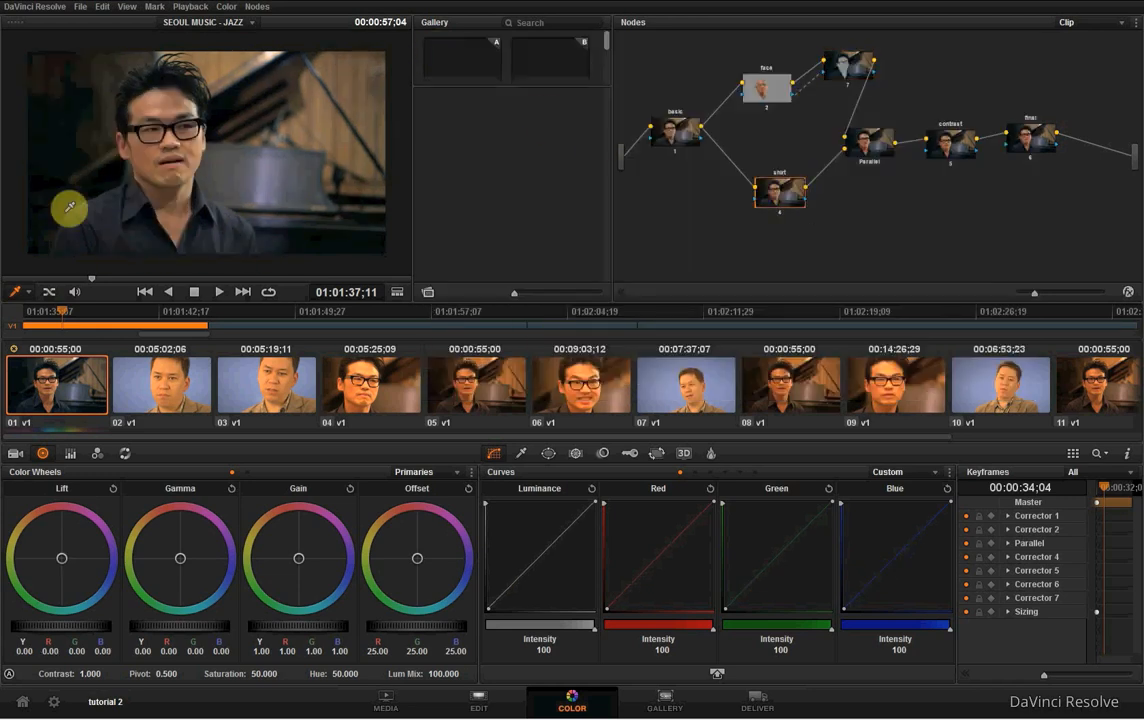
pyautogui.click(521, 453)
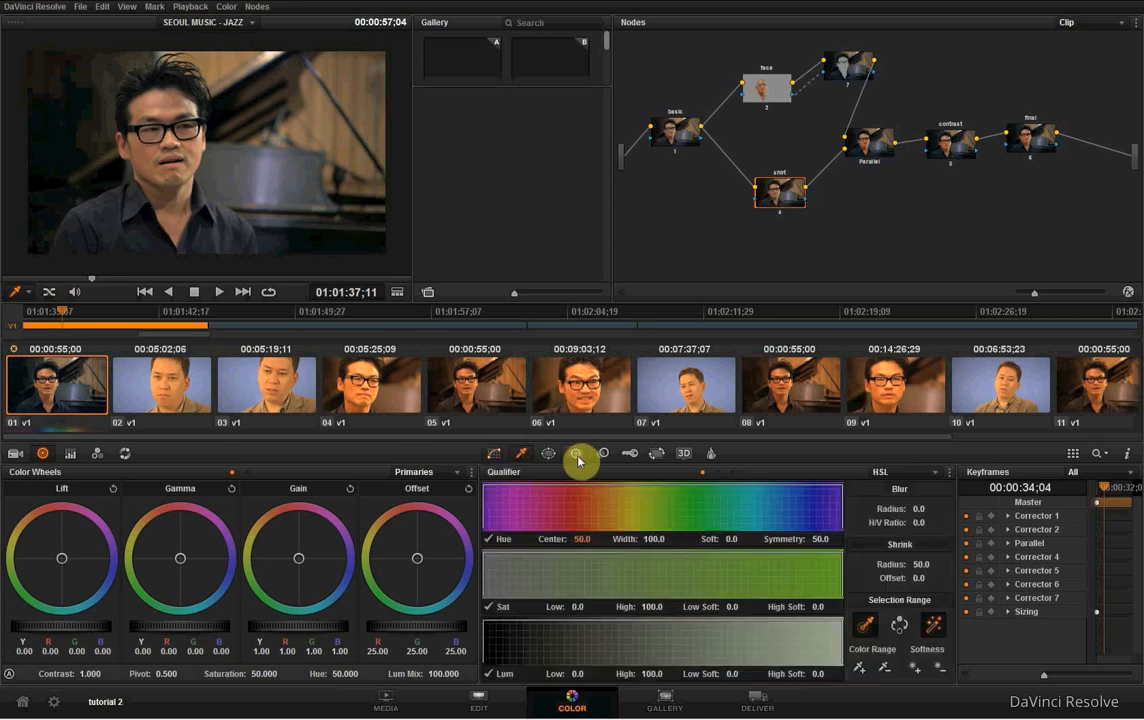
pyautogui.click(549, 454)
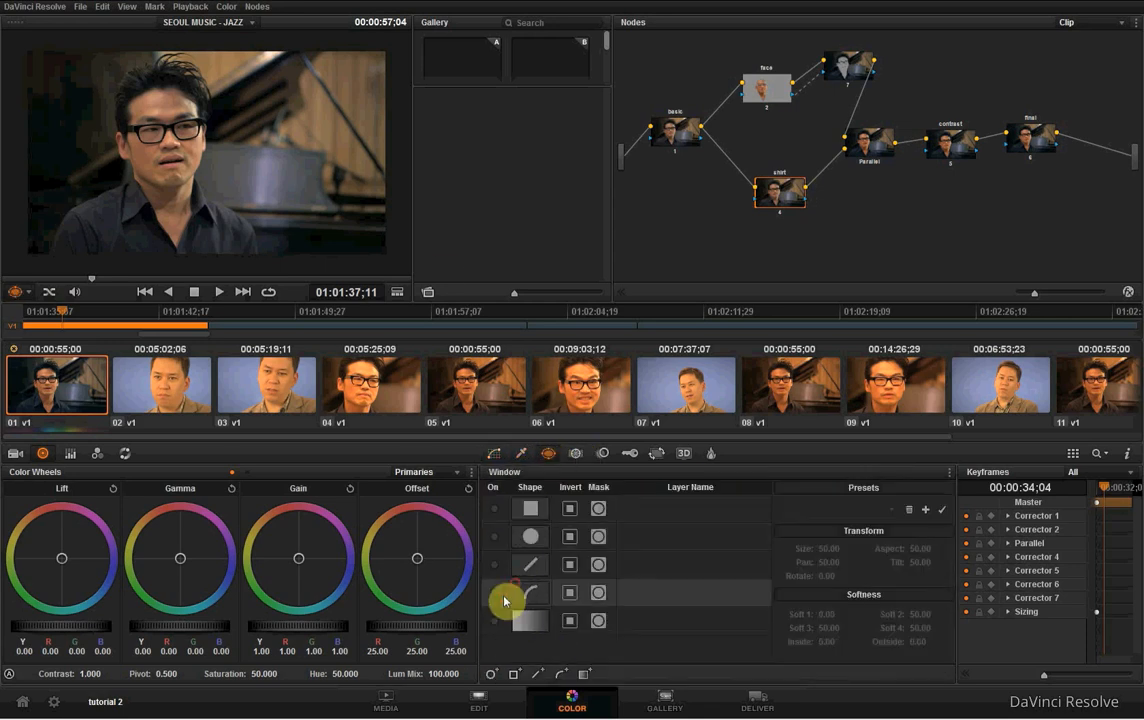
pyautogui.click(493, 592)
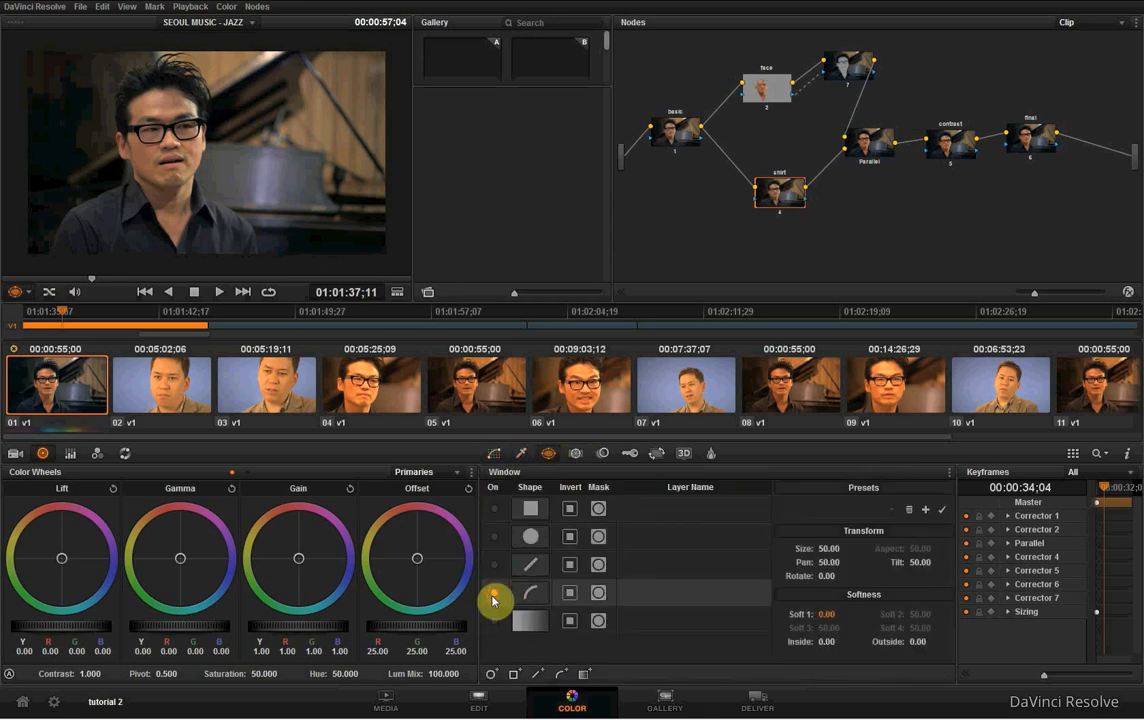
pyautogui.click(42, 252)
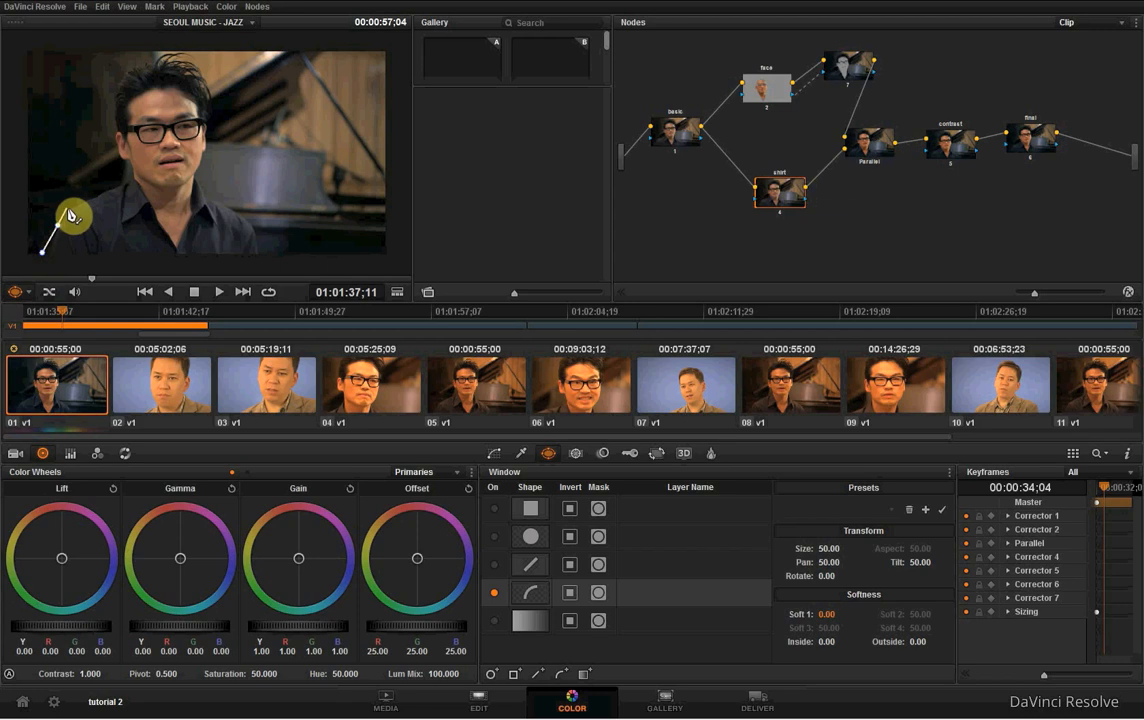
pyautogui.click(67, 206)
pyautogui.click(78, 202)
pyautogui.click(111, 187)
pyautogui.click(155, 208)
pyautogui.click(176, 243)
pyautogui.click(190, 210)
pyautogui.click(205, 186)
pyautogui.click(222, 200)
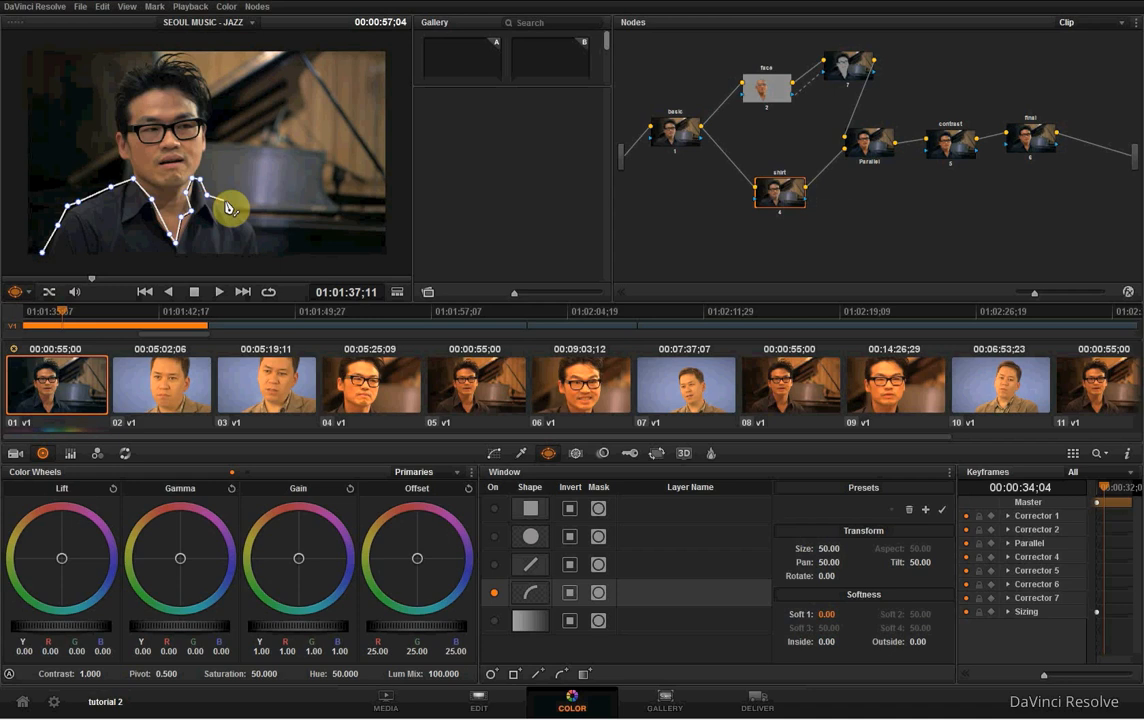
pyautogui.click(250, 219)
pyautogui.click(265, 257)
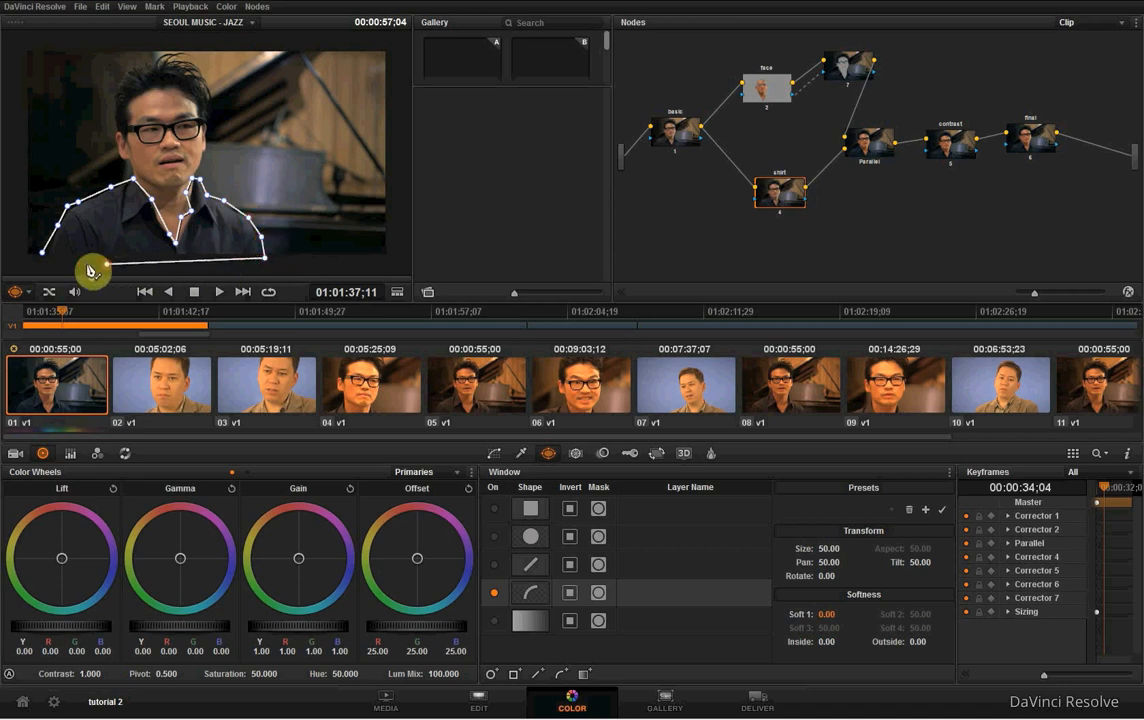
pyautogui.click(45, 266)
pyautogui.click(43, 254)
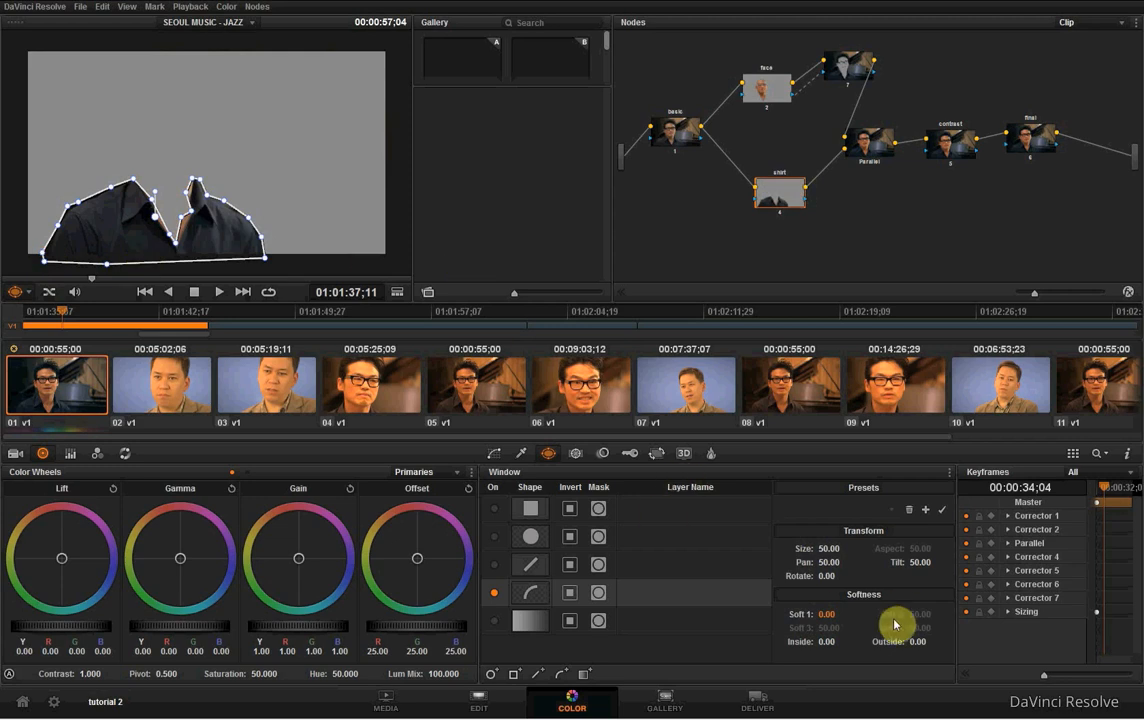
# - Soften the shirt window's edges with Inside 5.00, Outside 2.00 and Soft 1 at 2.00
pyautogui.click(829, 643)
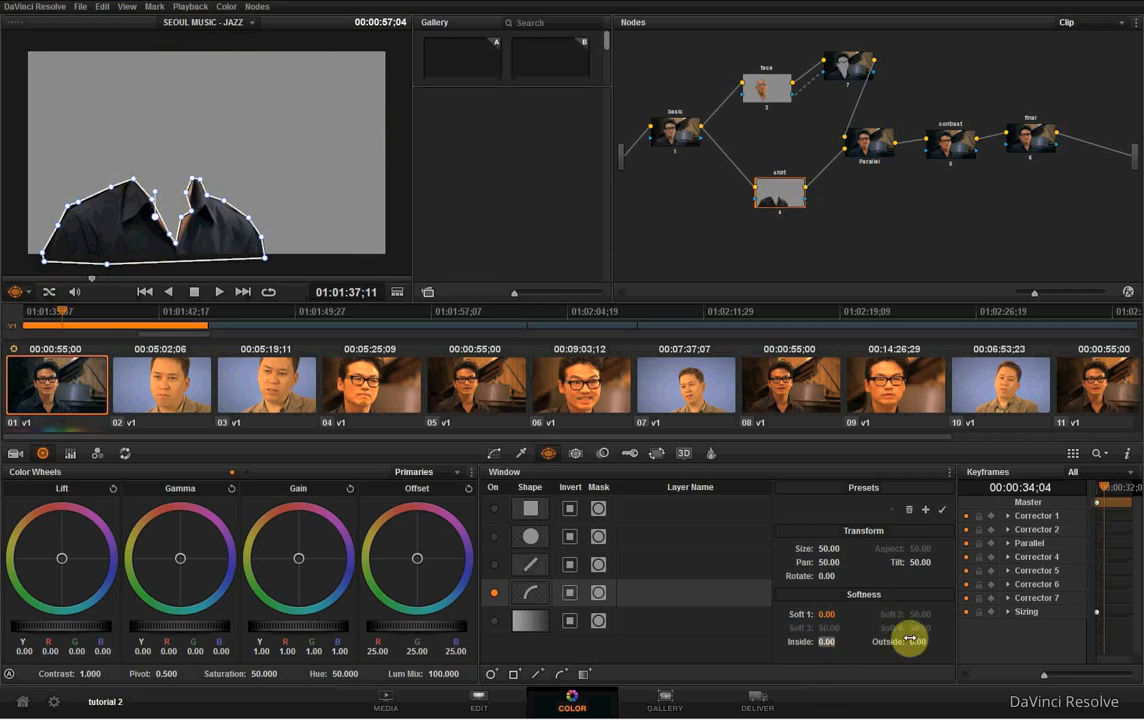
pyautogui.write('5')
pyautogui.press('Return')
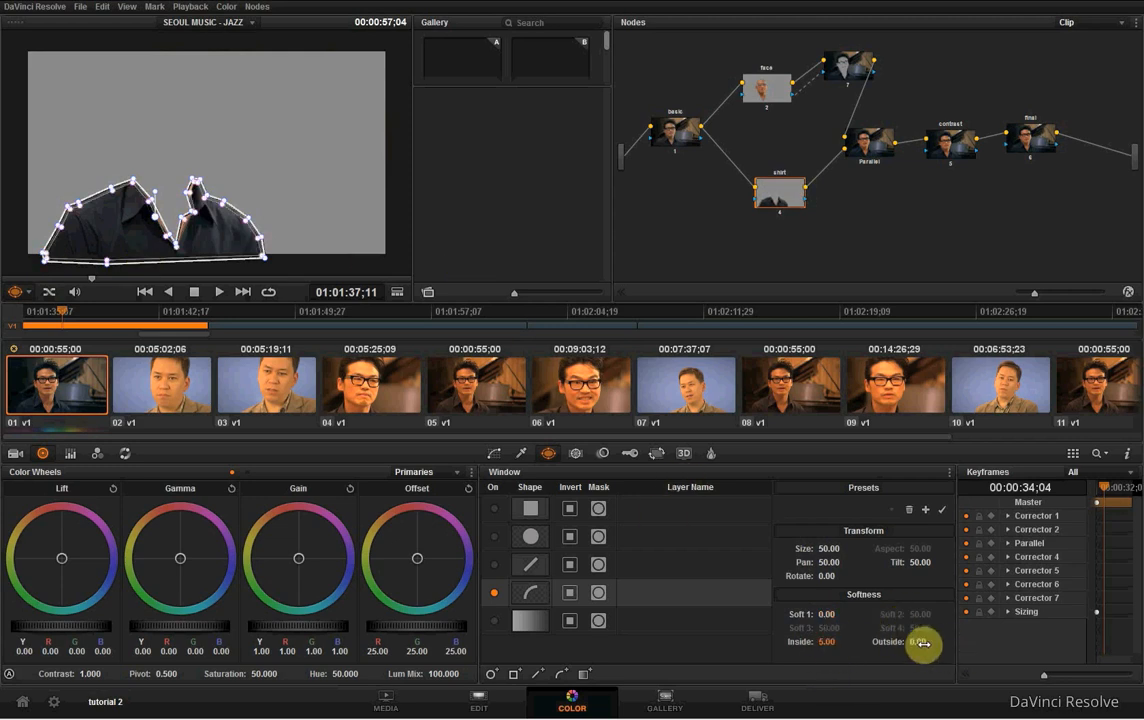
pyautogui.write('5')
pyautogui.press('Return')
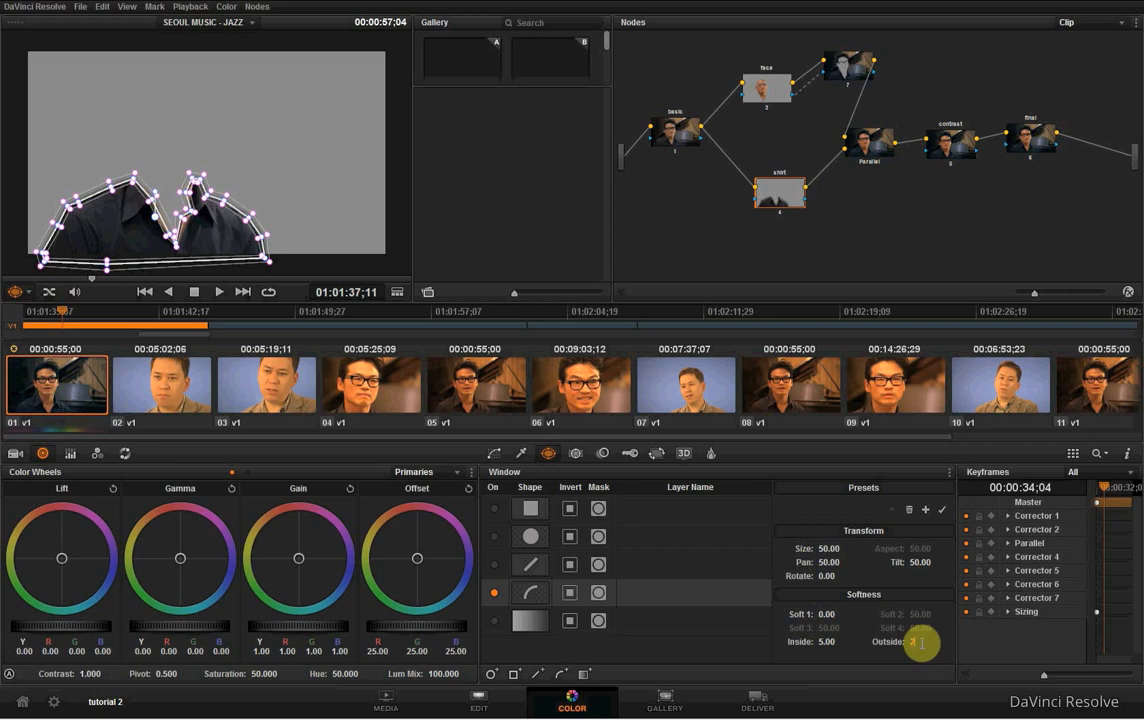
pyautogui.moveTo(921, 643); pyautogui.dragTo(921, 644)
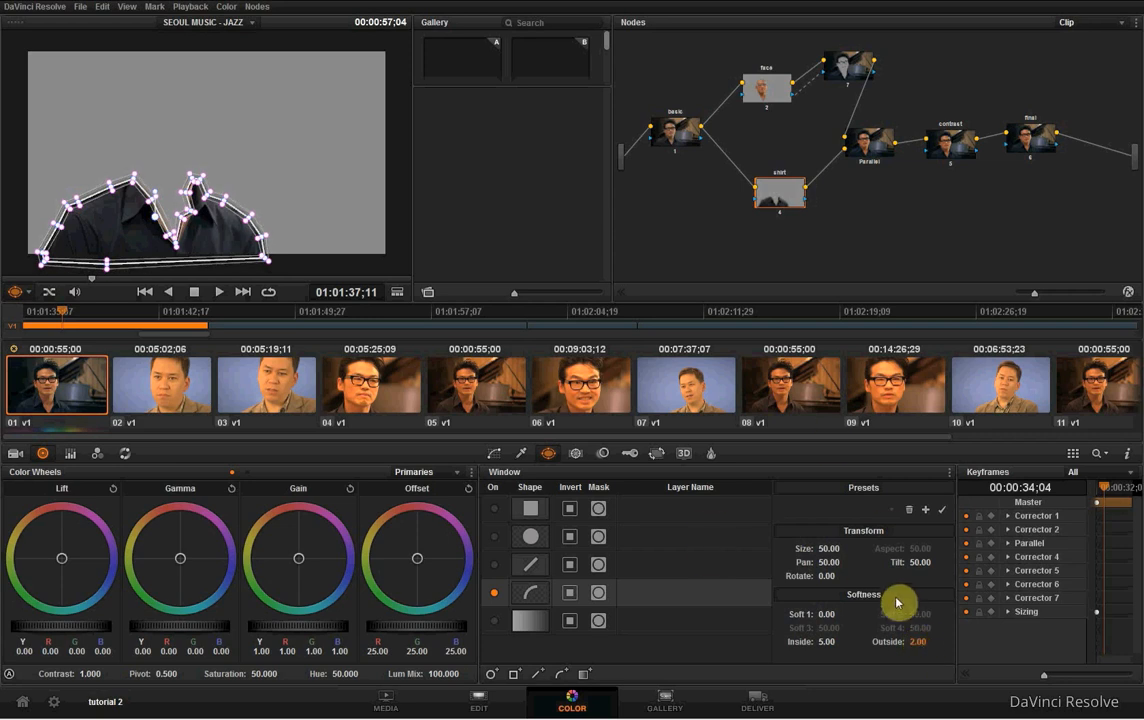
pyautogui.click(826, 614)
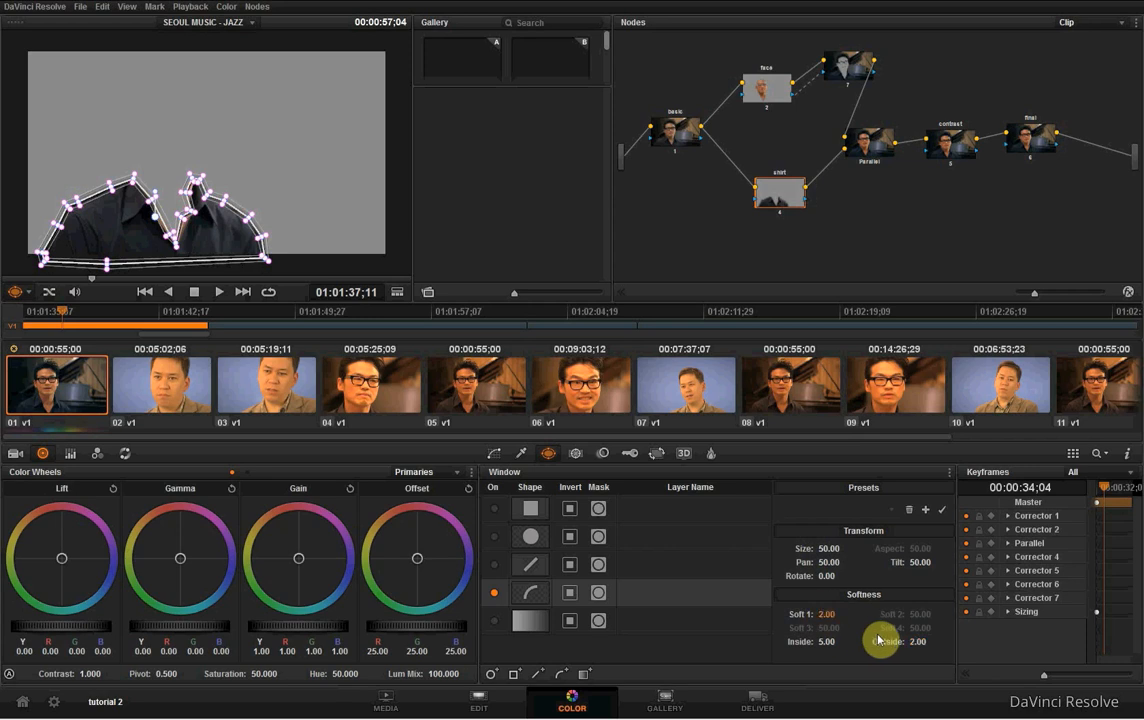
# - Sample the dark shirt colour with the HSL qualifier on the shirt node and set the hue width to 89.4
pyautogui.click(516, 455)
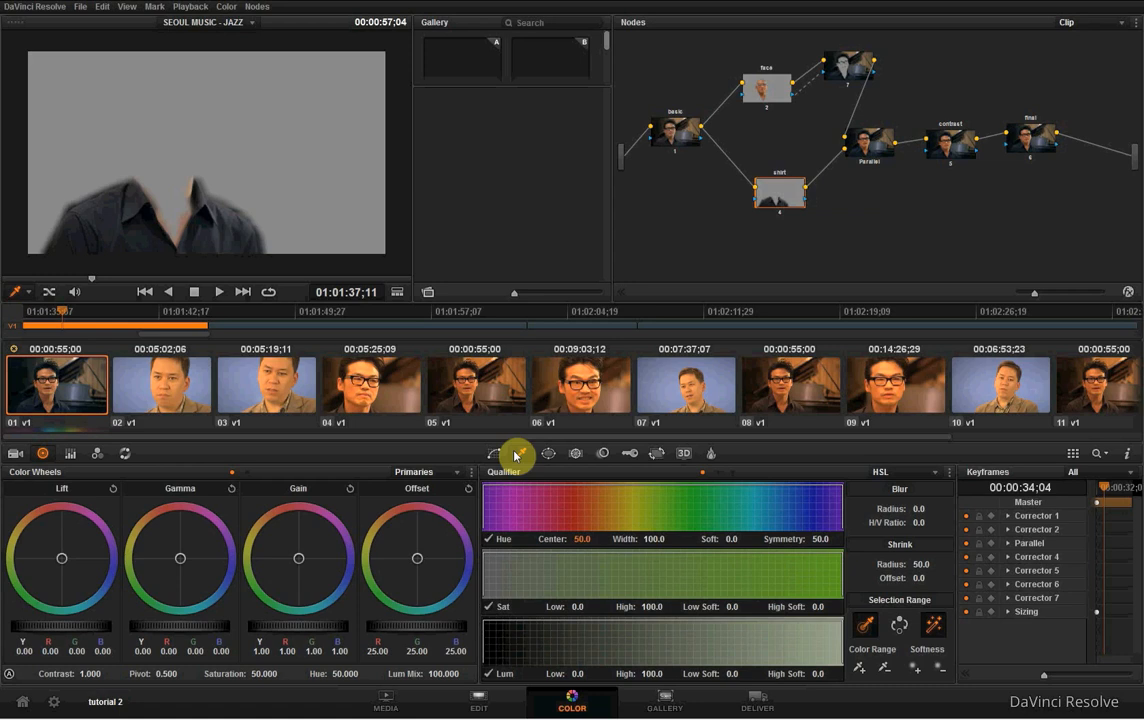
pyautogui.click(220, 234)
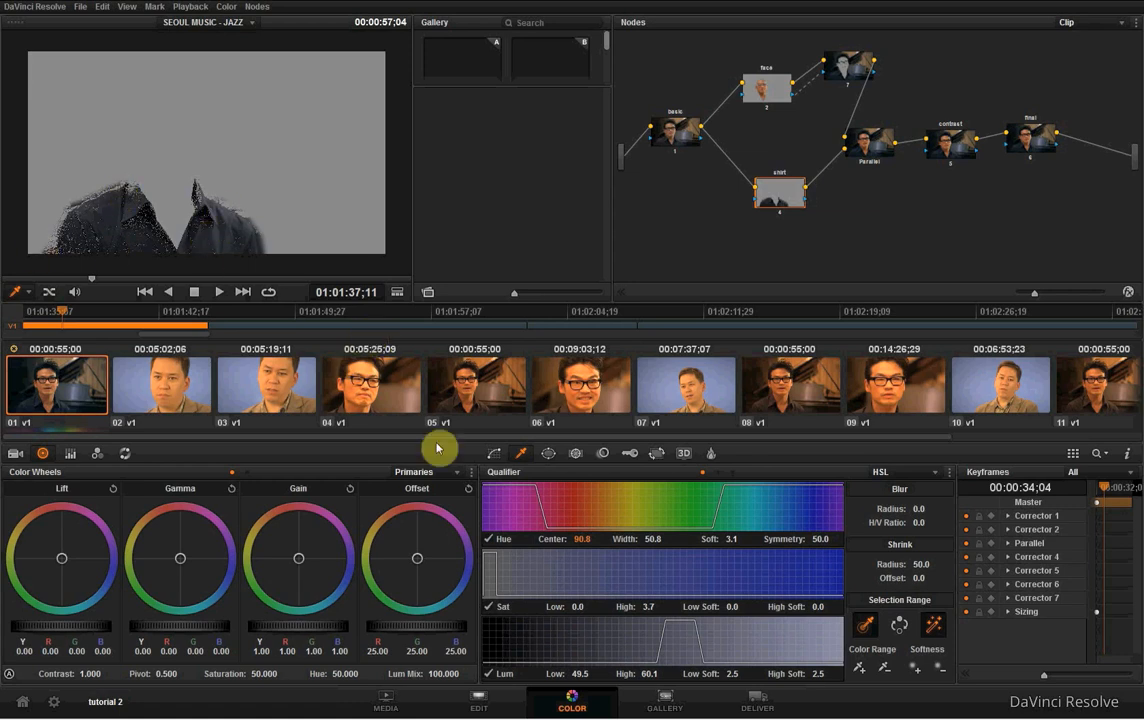
pyautogui.moveTo(655, 539); pyautogui.dragTo(918, 512)
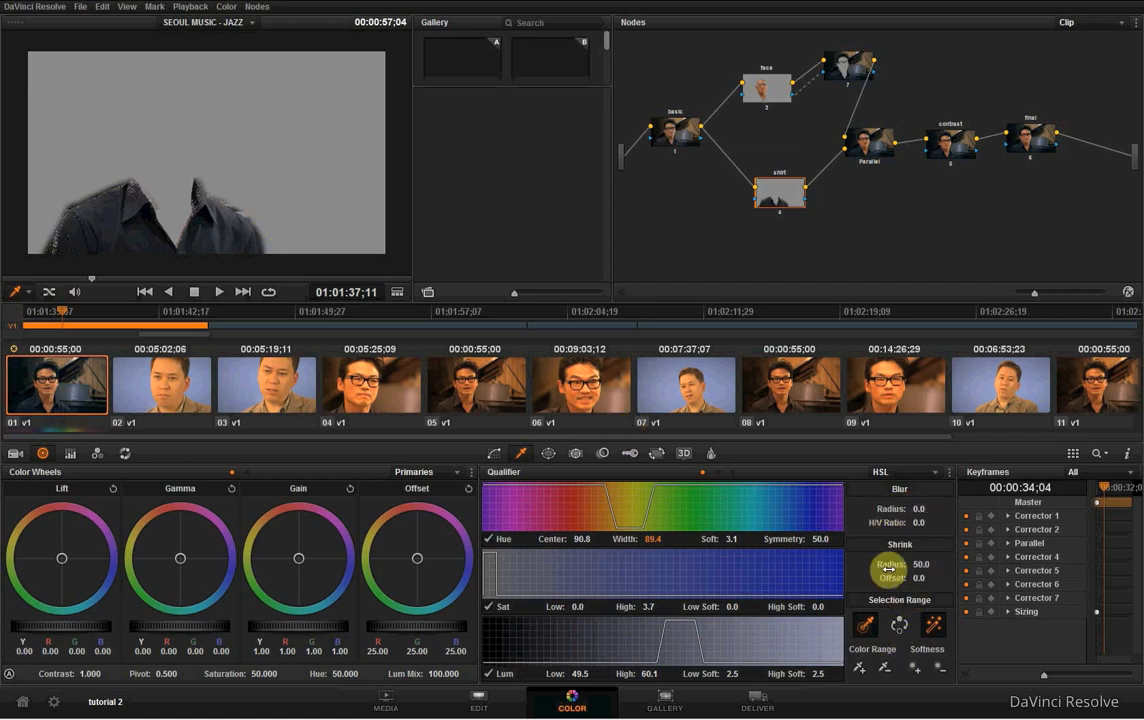
# - Clean up the shirt matte with blur radius 36.8, shrink radius 49.9 and shrink offset -0.7, checking it against the shirt window
pyautogui.moveTo(921, 565)
pyautogui.mouseDown()
pyautogui.moveTo(988, 568)
pyautogui.moveTo(838, 567)
pyautogui.moveTo(914, 577)
pyautogui.moveTo(866, 572)
pyautogui.moveTo(900, 566)
pyautogui.mouseUp()
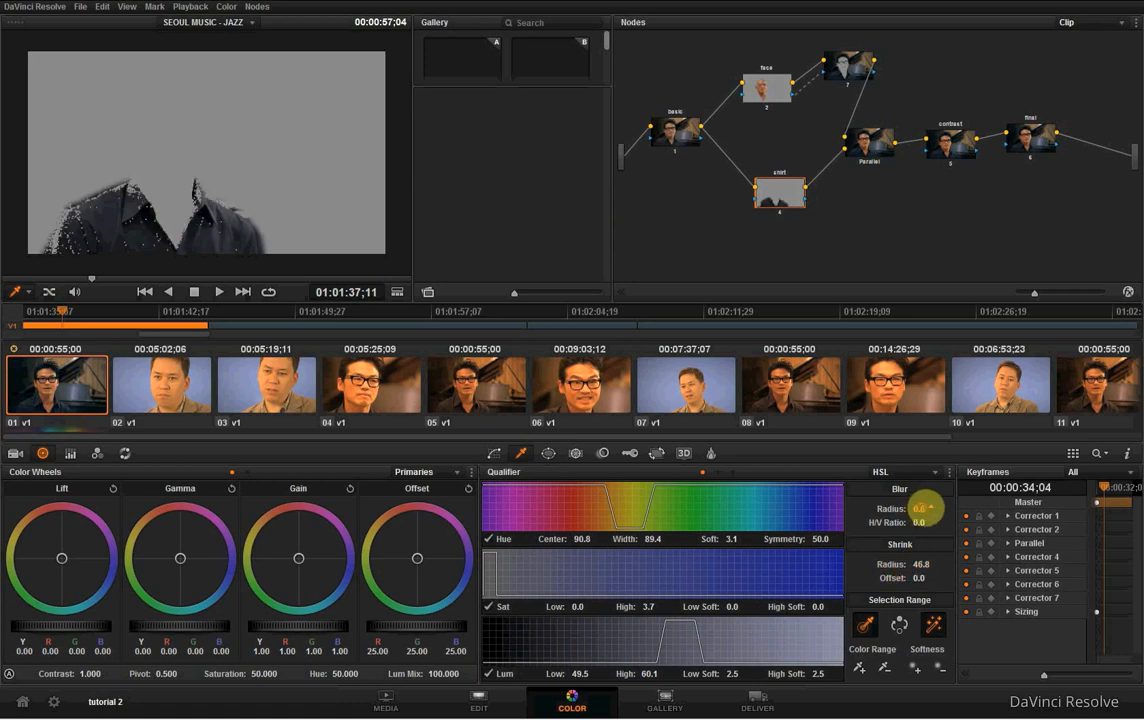
pyautogui.moveTo(922, 509); pyautogui.dragTo(1133, 504)
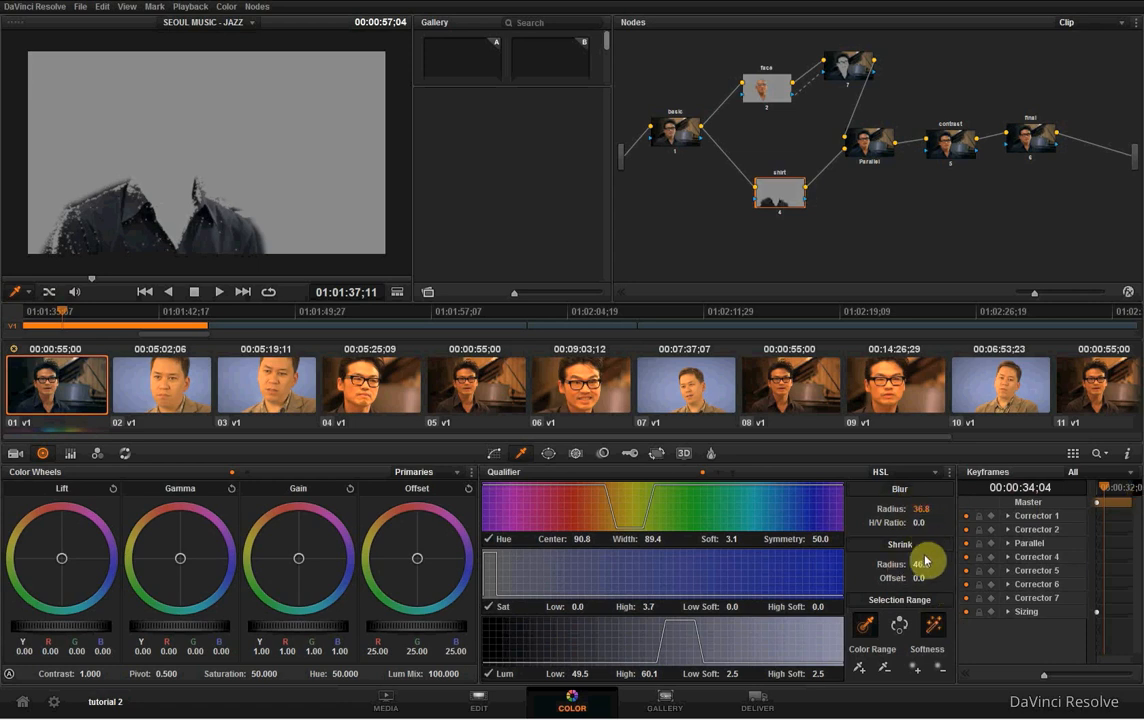
pyautogui.moveTo(918, 564)
pyautogui.mouseDown()
pyautogui.moveTo(972, 580)
pyautogui.moveTo(843, 577)
pyautogui.moveTo(912, 577)
pyautogui.mouseUp()
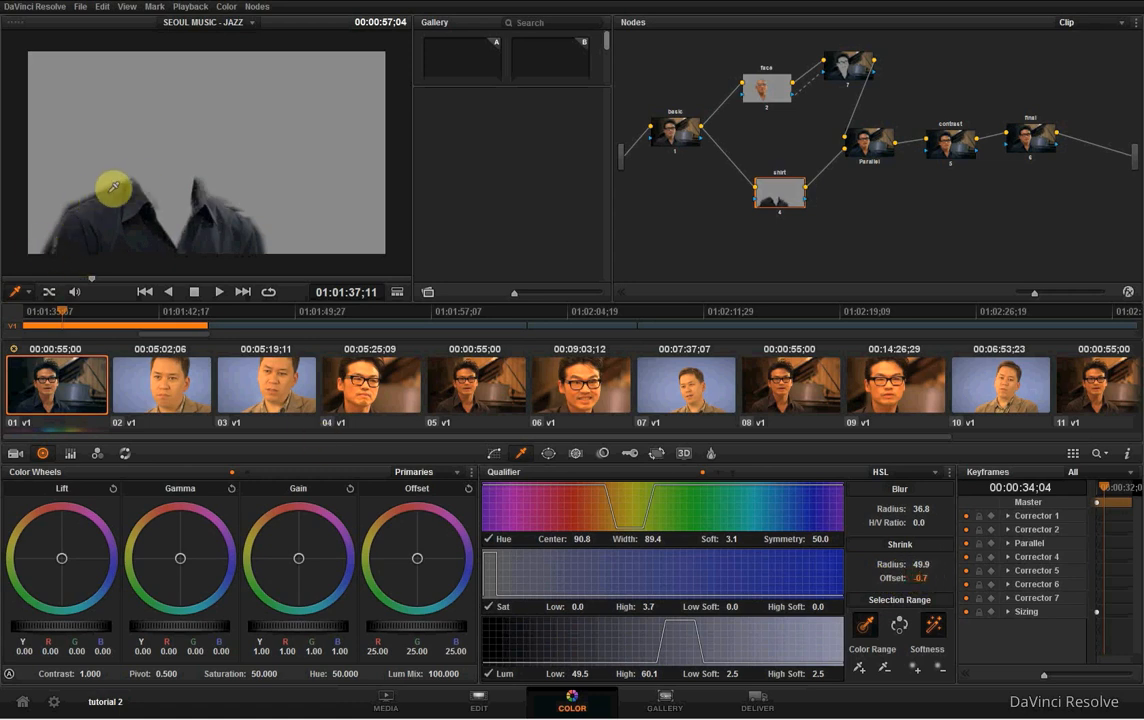
pyautogui.click(549, 454)
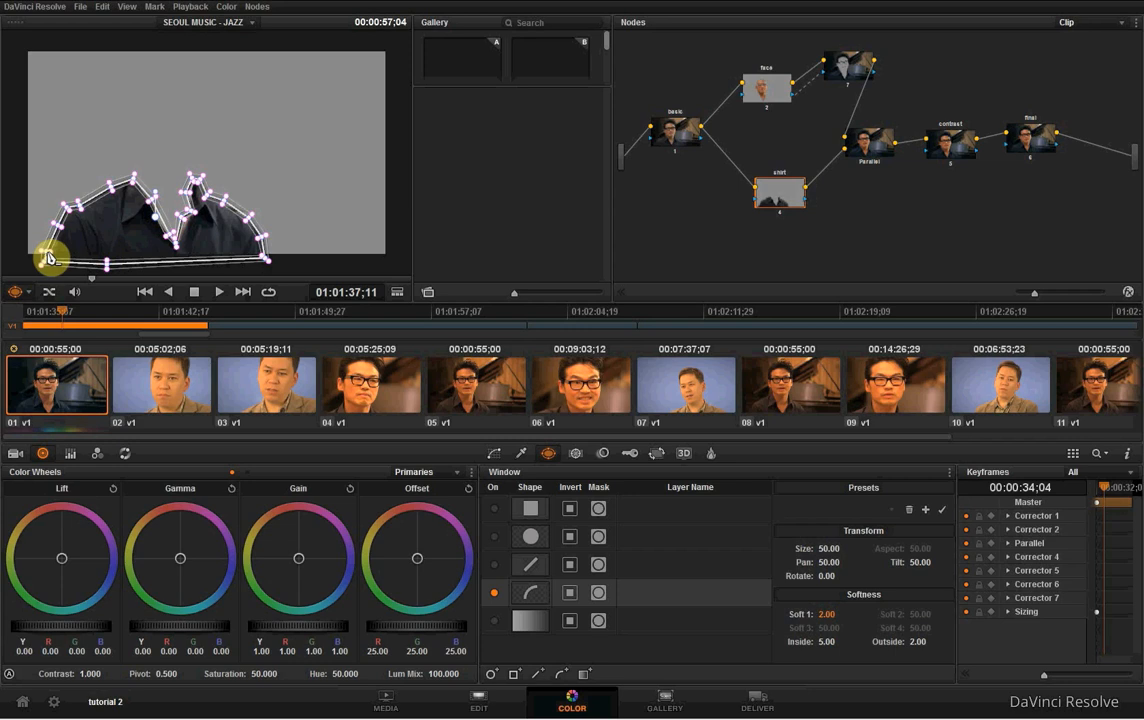
pyautogui.click(520, 454)
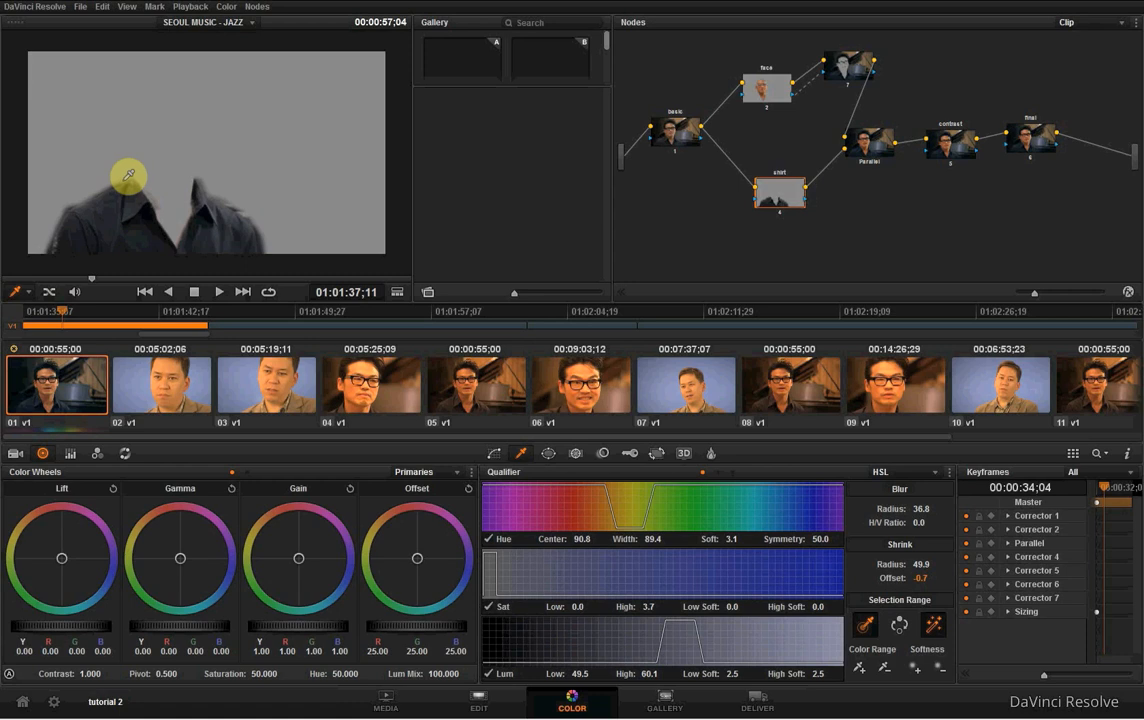
# - Darken and slightly warm the shirt with gamma Y -0.04, R -0.03, G -0.04, B -0.05 and all lift channels at -0.01
pyautogui.click(494, 454)
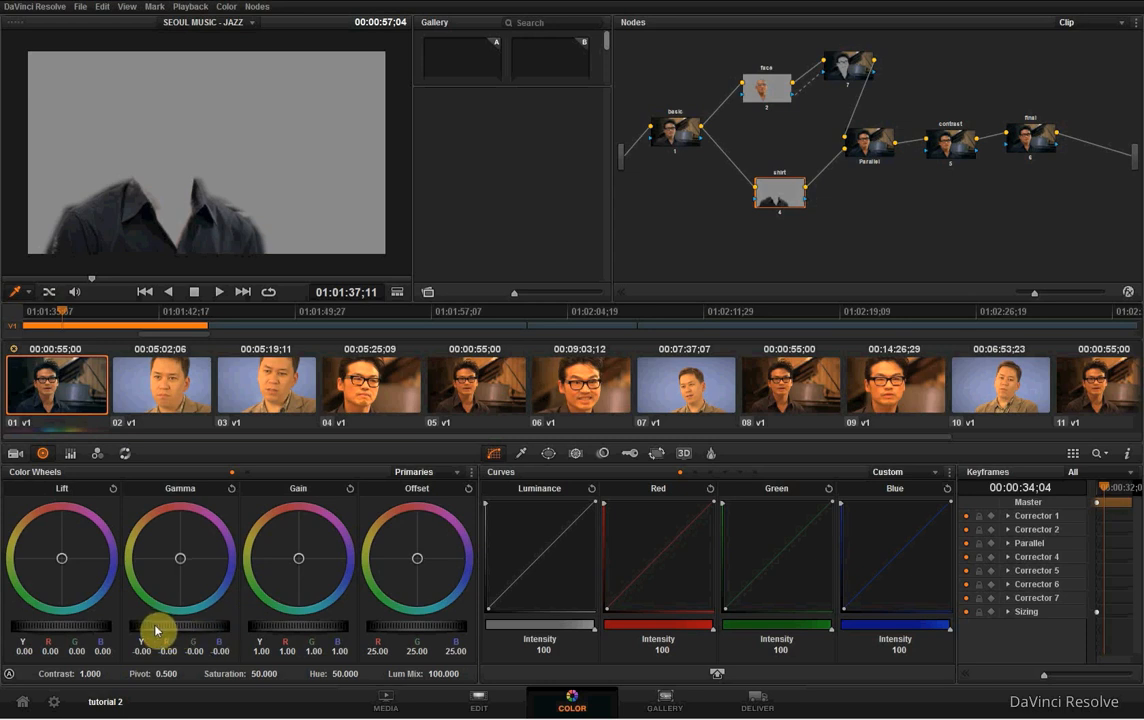
pyautogui.moveTo(155, 630)
pyautogui.mouseDown()
pyautogui.moveTo(57, 628)
pyautogui.moveTo(76, 628)
pyautogui.mouseUp()
pyautogui.moveTo(183, 562); pyautogui.dragTo(174, 551)
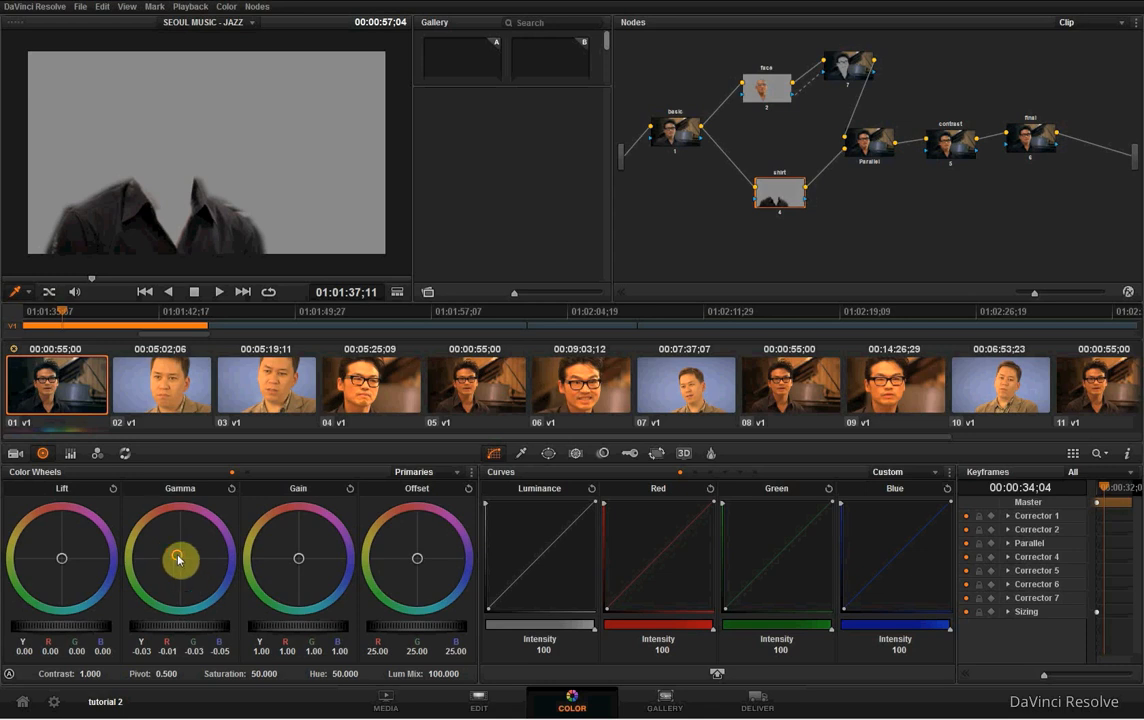
pyautogui.moveTo(191, 571)
pyautogui.mouseDown()
pyautogui.moveTo(204, 582)
pyautogui.moveTo(187, 566)
pyautogui.mouseUp()
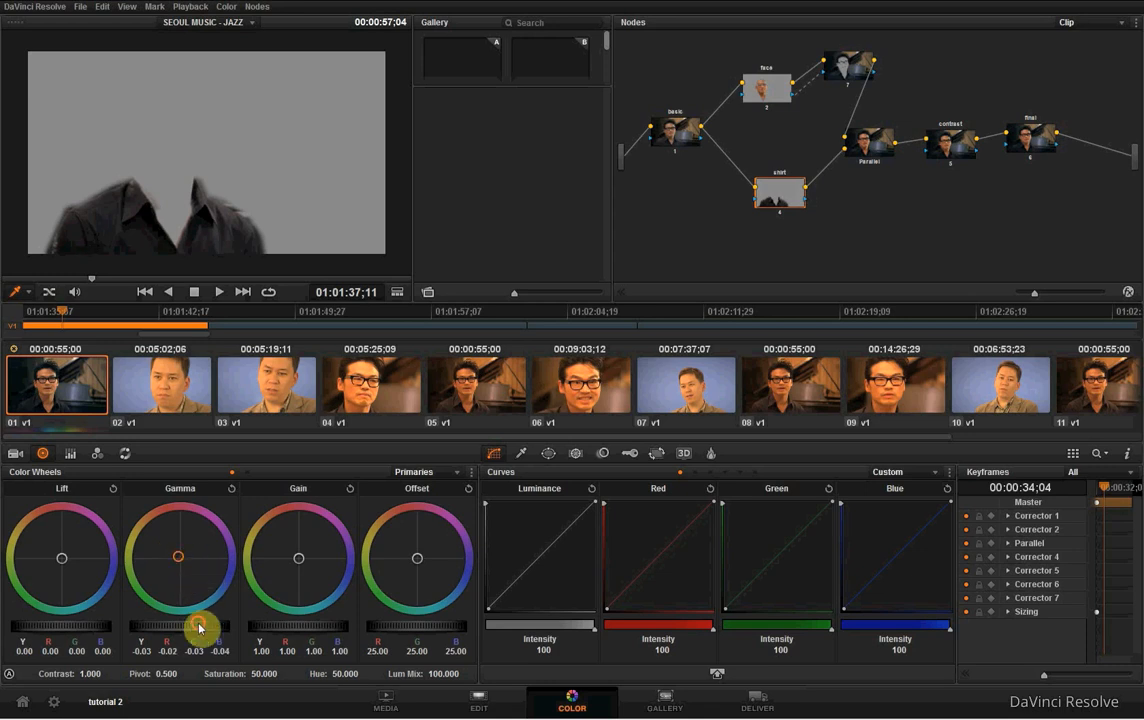
pyautogui.moveTo(199, 626); pyautogui.dragTo(148, 620)
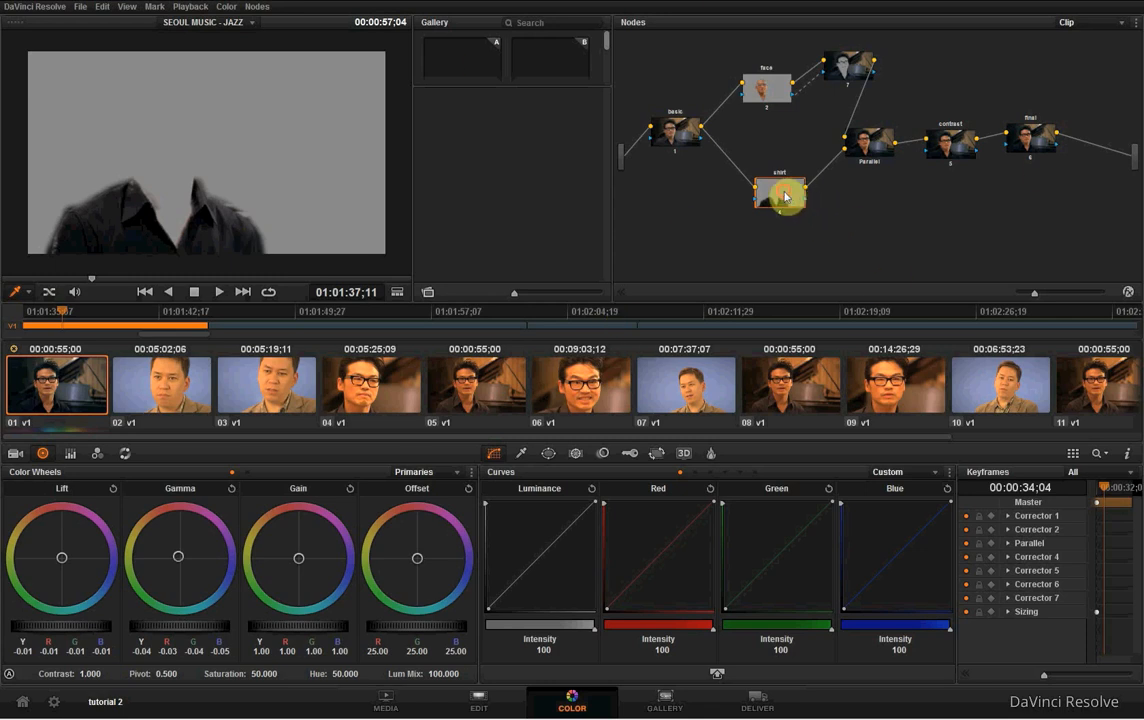
# - Nudge the shirt node slightly up and label the outside node "outside face"
pyautogui.moveTo(785, 197); pyautogui.dragTo(786, 186)
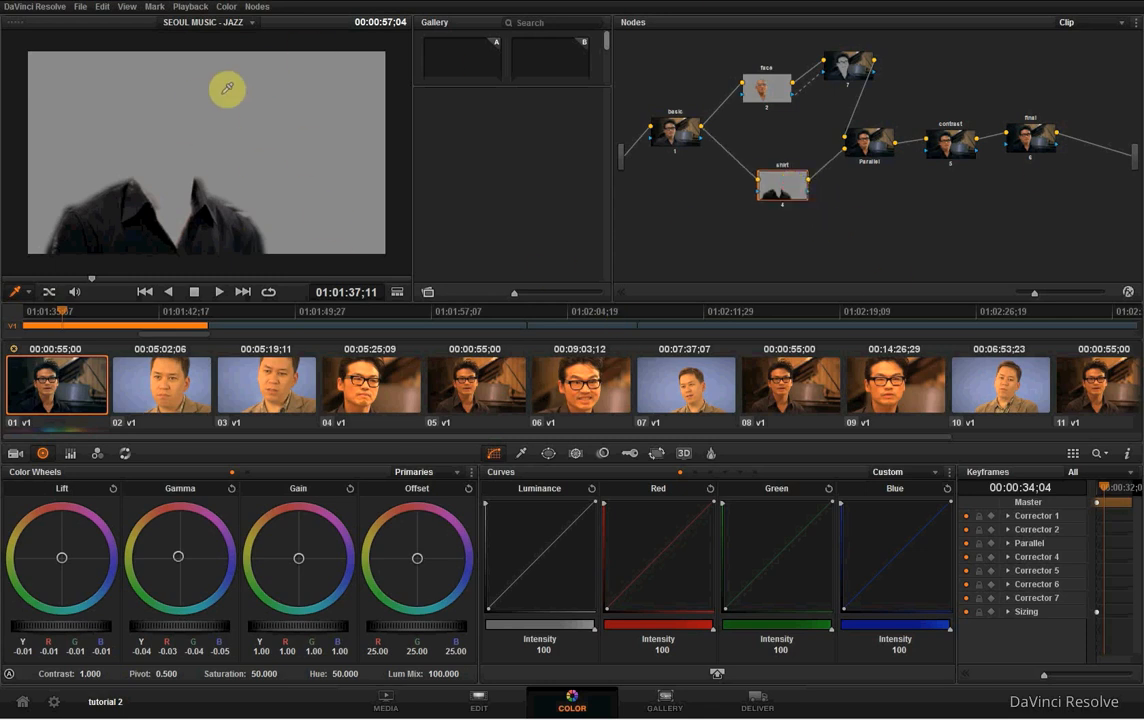
pyautogui.click(848, 69)
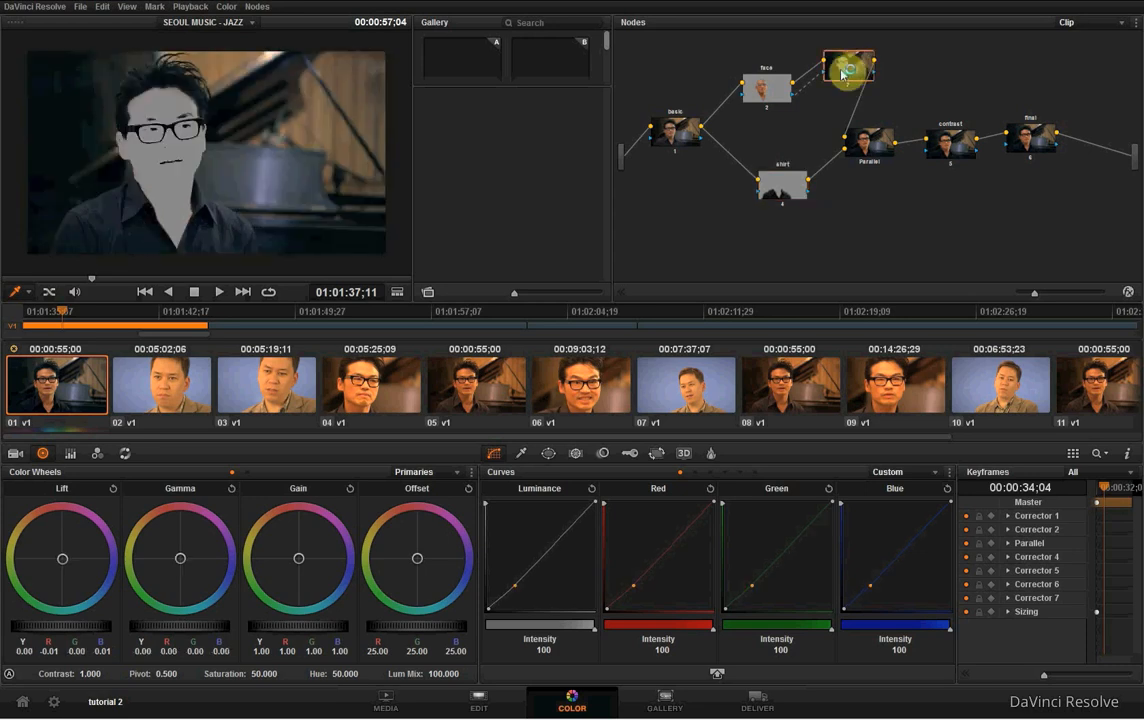
pyautogui.rightClick(849, 78)
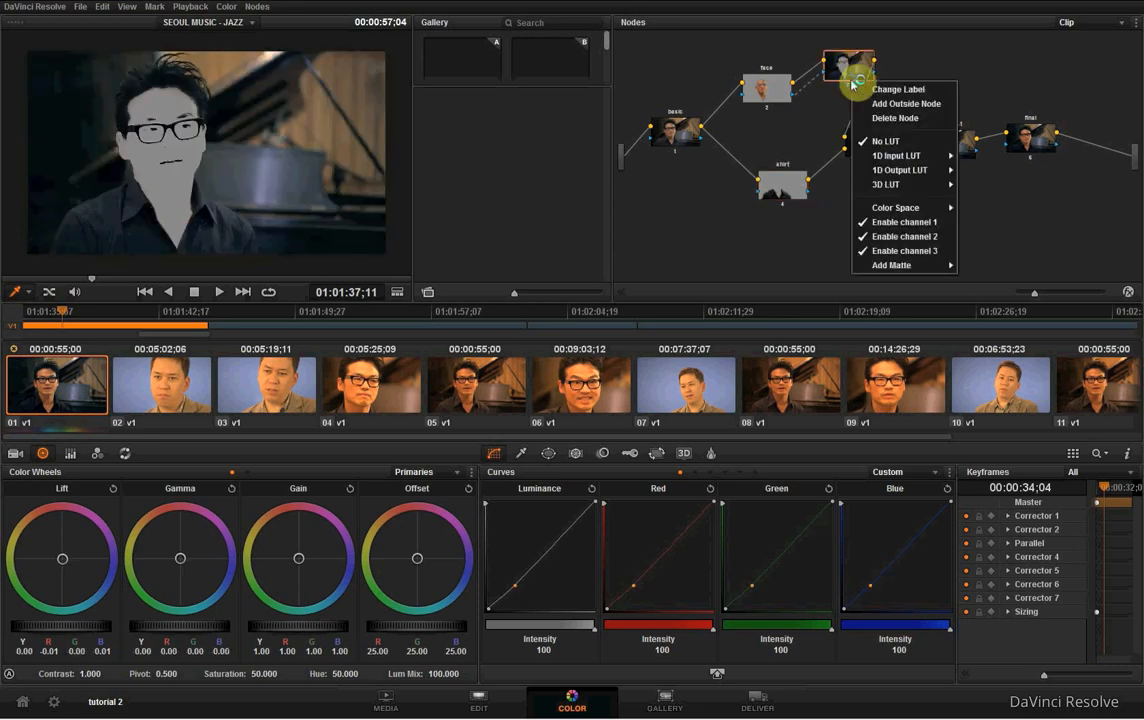
pyautogui.click(905, 89)
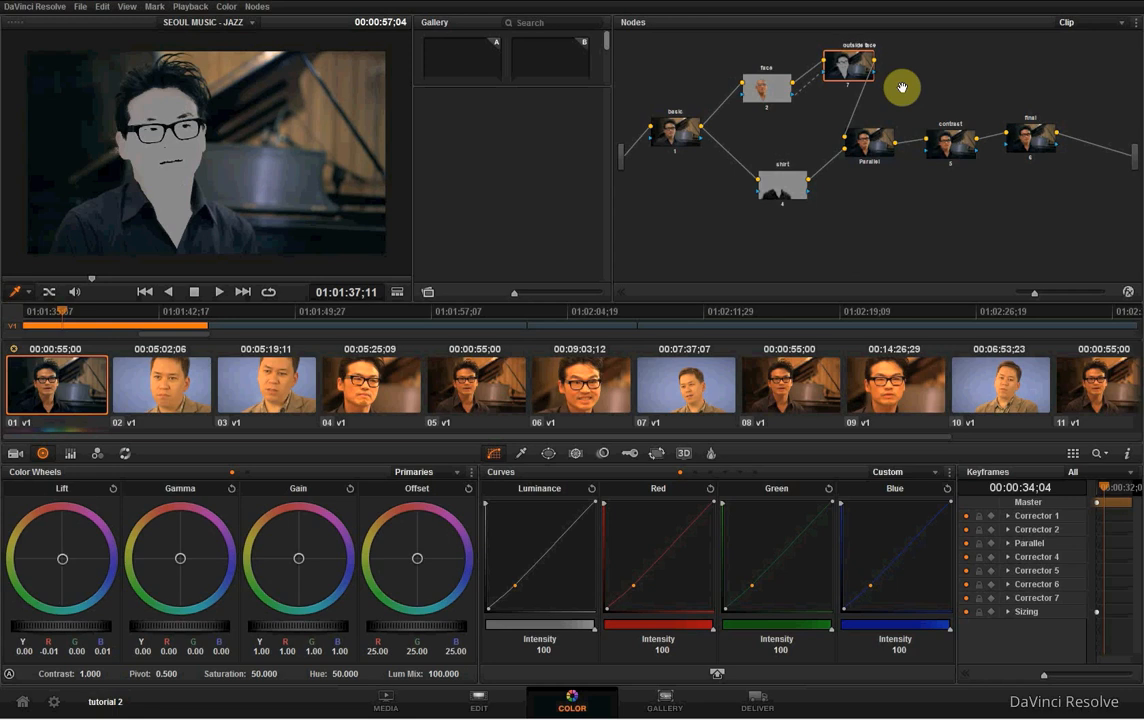
# - Tint the outside face node's lift toward blue with R -0.03, G 0.01 and B 0.04, comparing the result at the contrast node
pyautogui.click(870, 142)
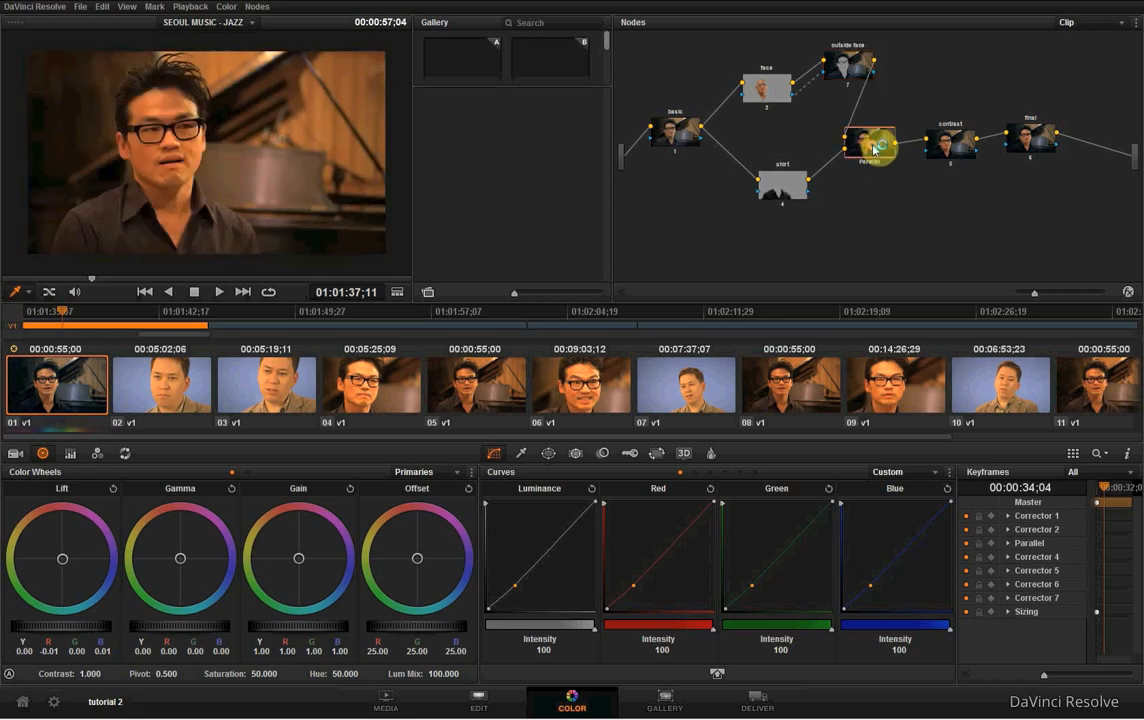
pyautogui.click(954, 148)
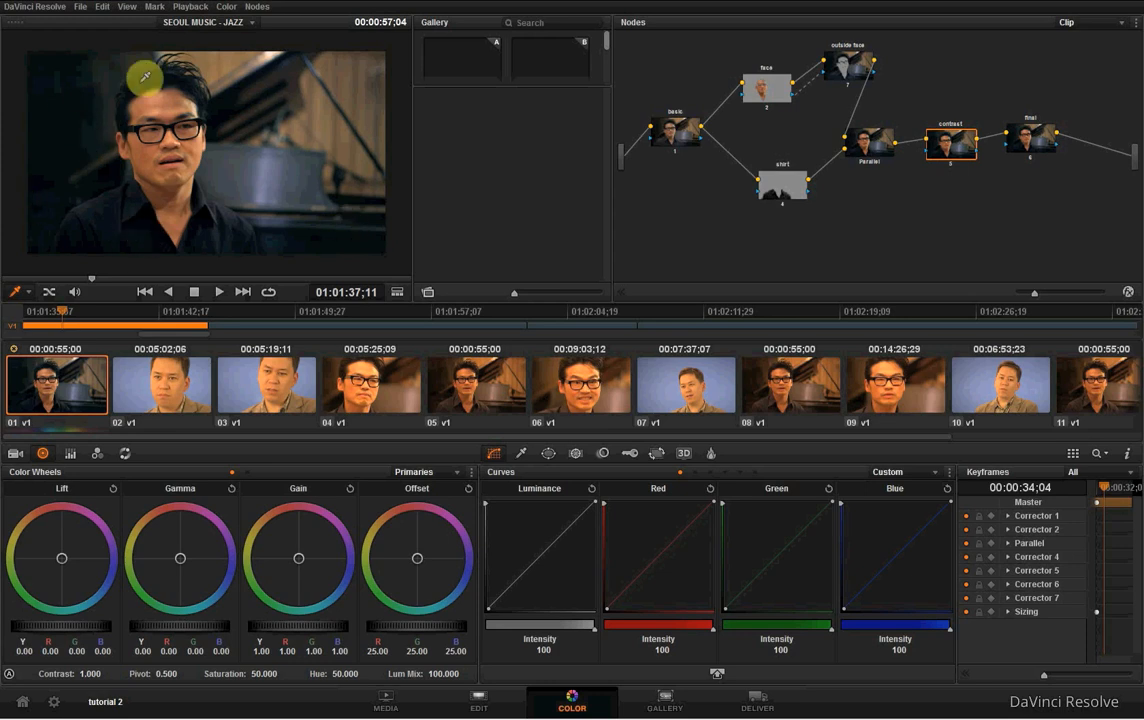
pyautogui.click(850, 67)
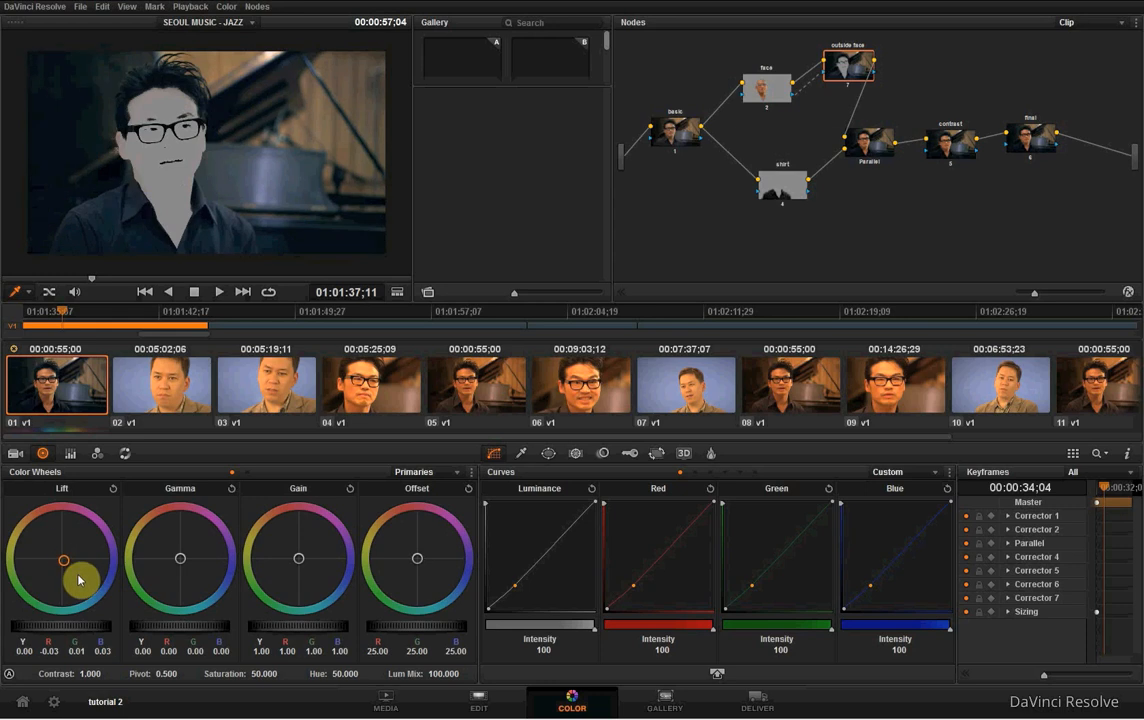
pyautogui.click(965, 148)
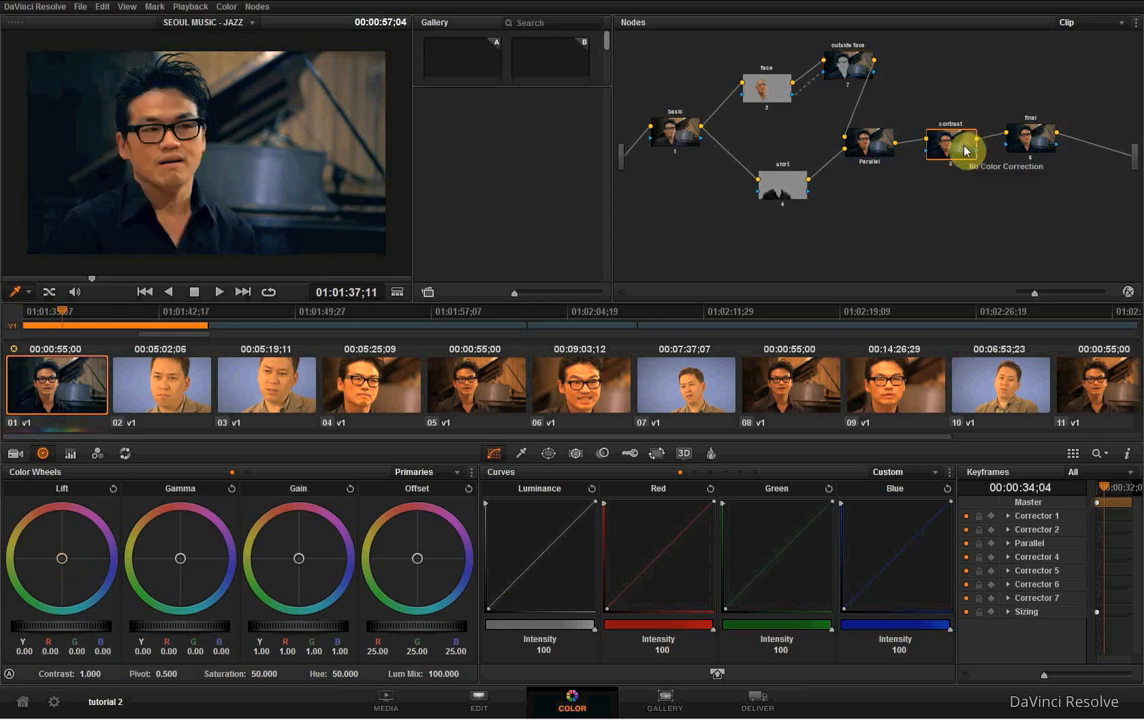
# - Set the outside face node's lift to Y -0.02, R -0.05, G -0.02, B 0.01 and check the image at the contrast node
pyautogui.click(853, 70)
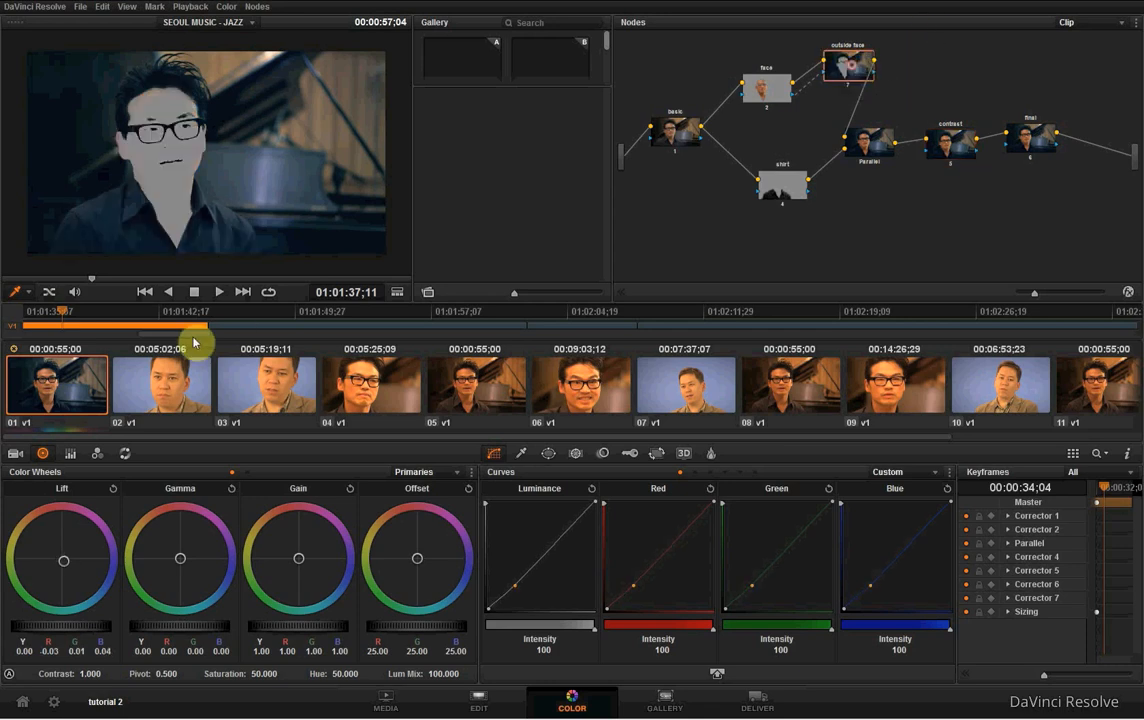
pyautogui.moveTo(84, 541); pyautogui.dragTo(63, 563)
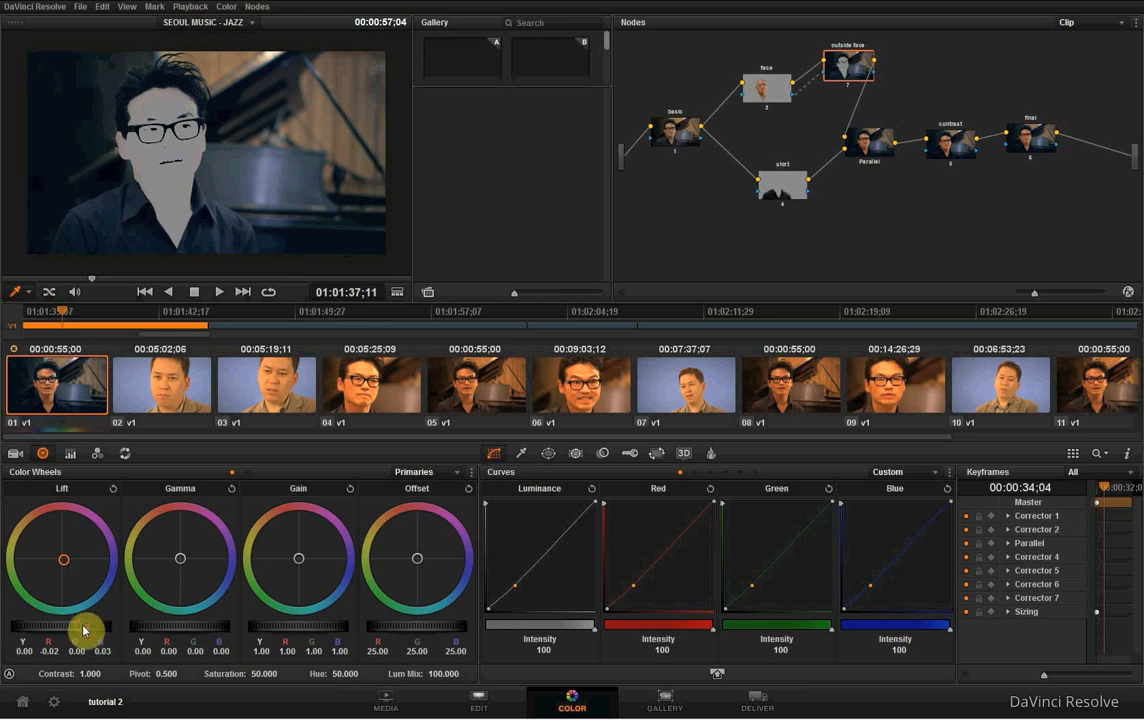
pyautogui.moveTo(80, 630); pyautogui.dragTo(43, 627)
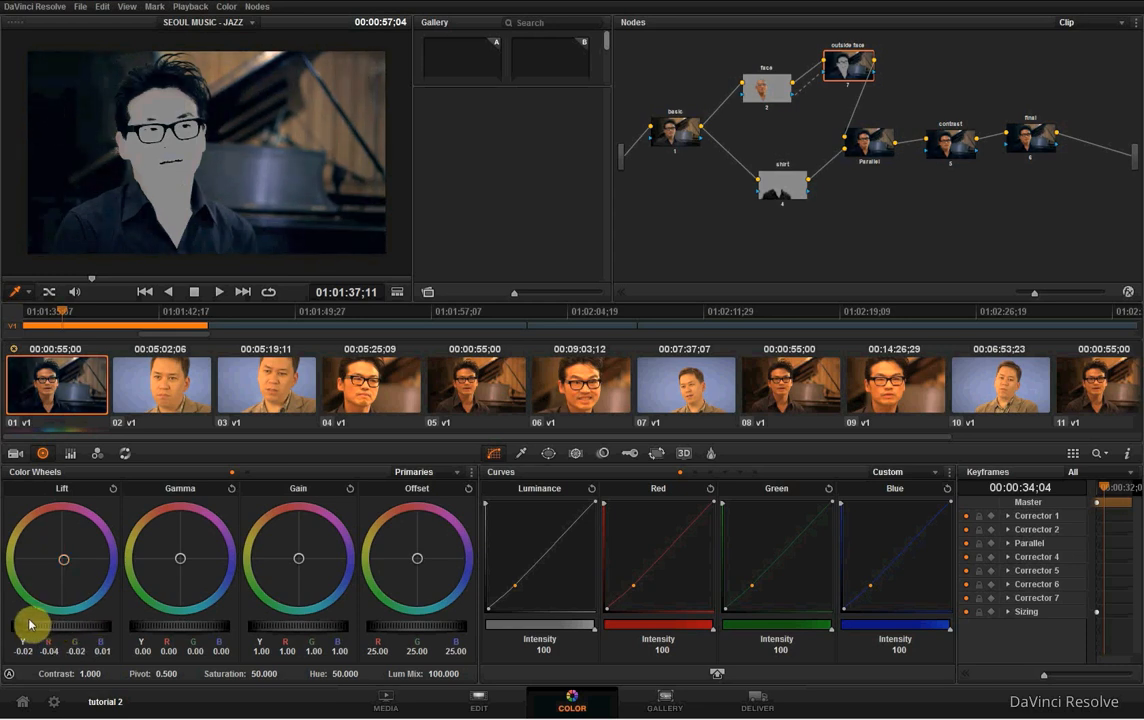
pyautogui.click(955, 144)
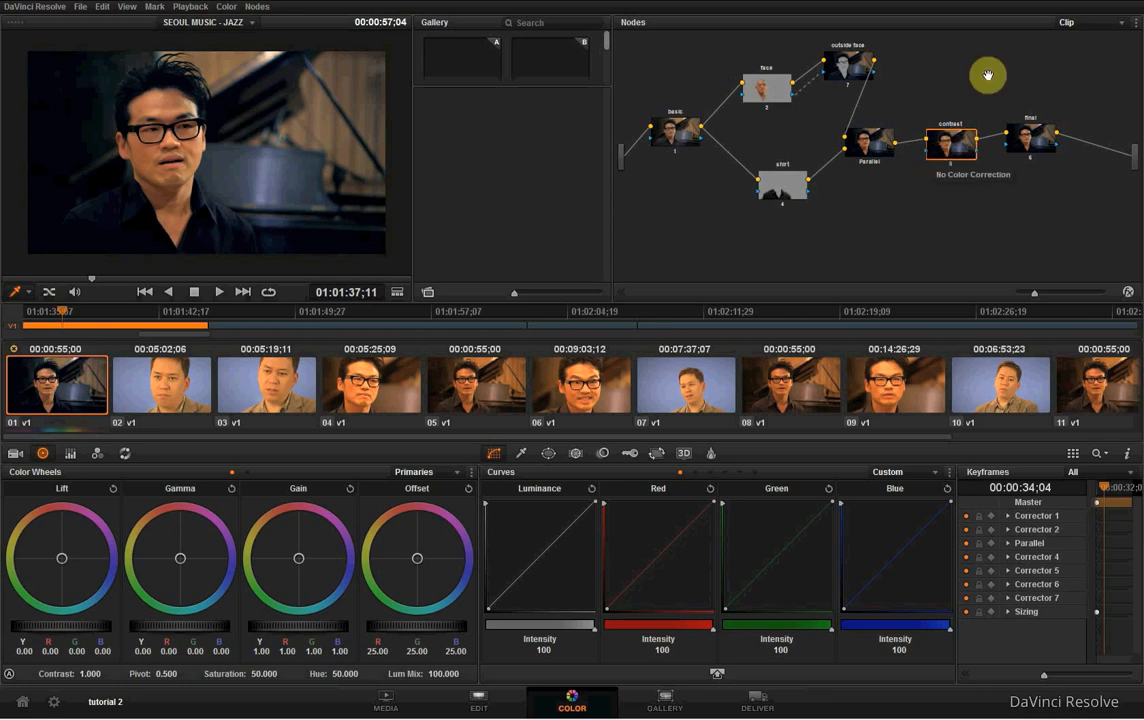
# - Blur the outside face node's qualifier matte with radius 22.4 and H/V ratio 2.0
pyautogui.click(860, 60)
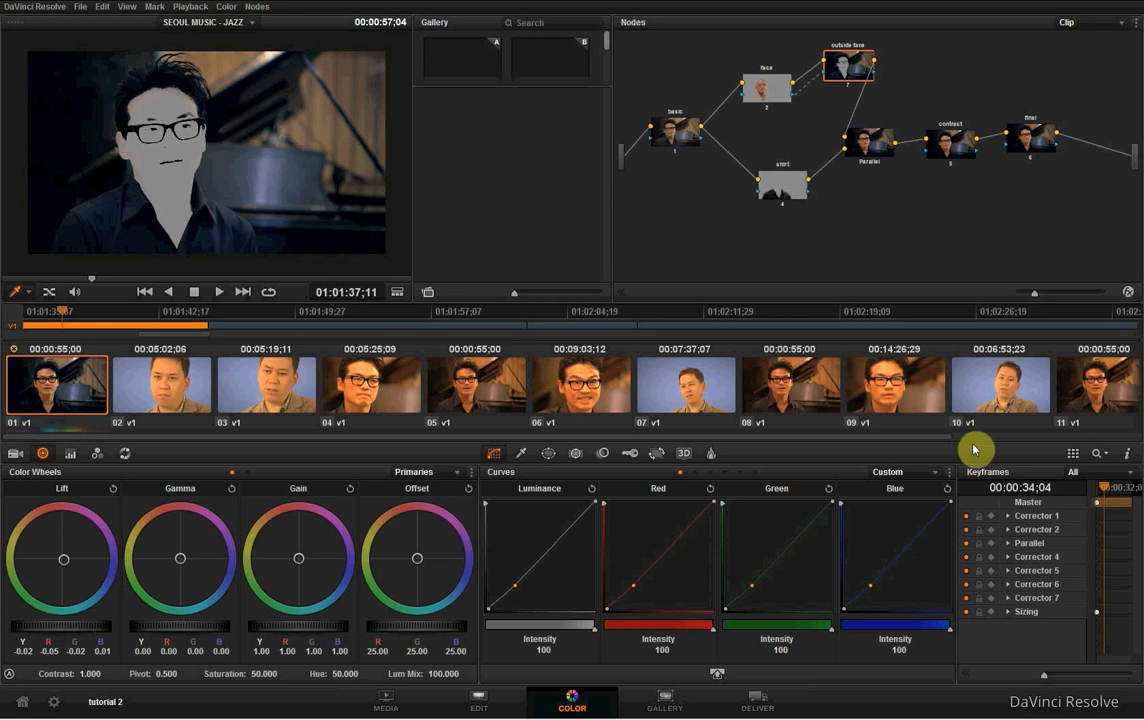
pyautogui.click(574, 456)
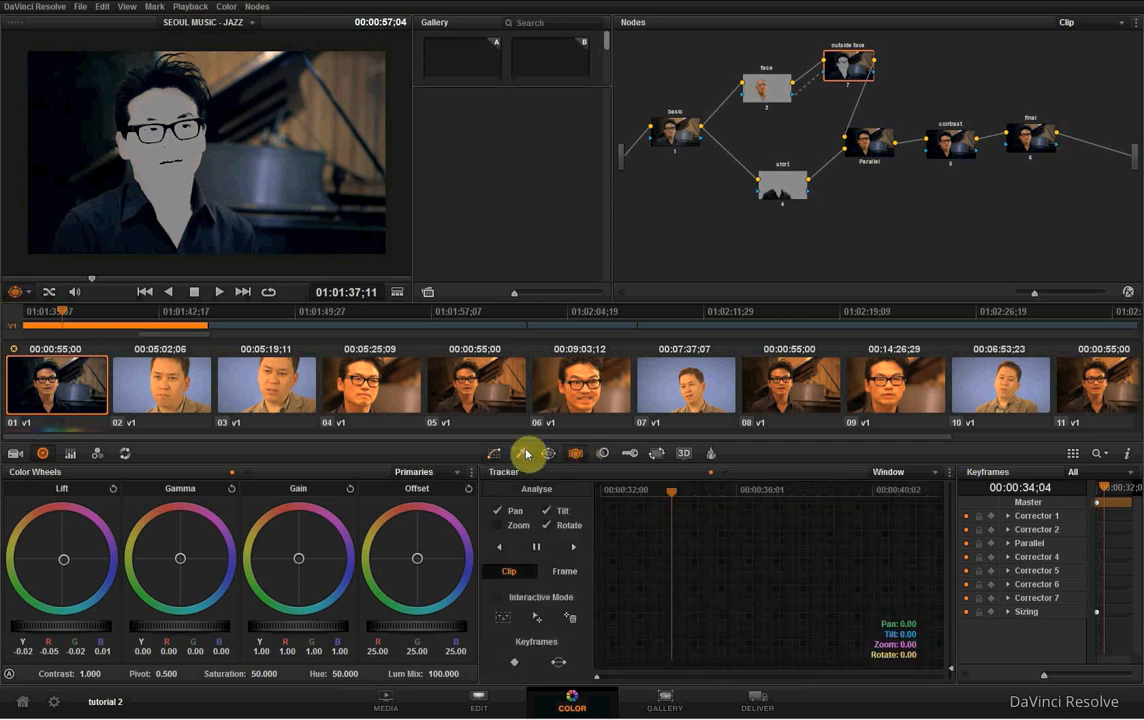
pyautogui.click(523, 453)
pyautogui.click(547, 455)
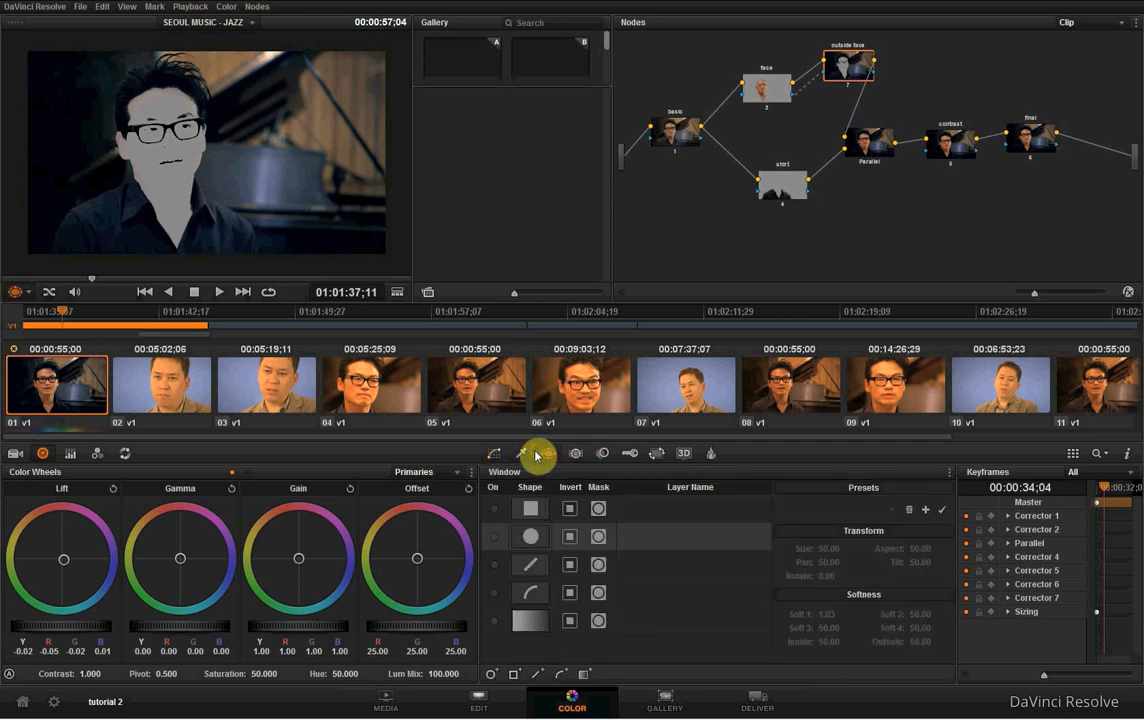
pyautogui.click(527, 455)
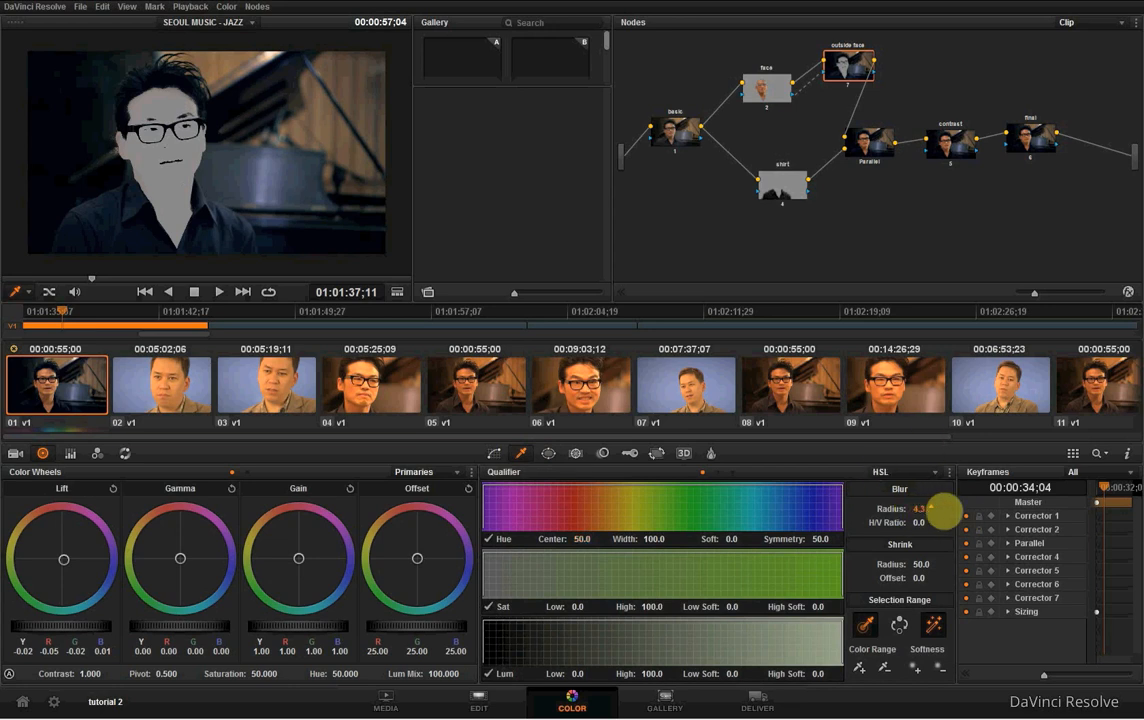
pyautogui.moveTo(943, 511); pyautogui.dragTo(1064, 508)
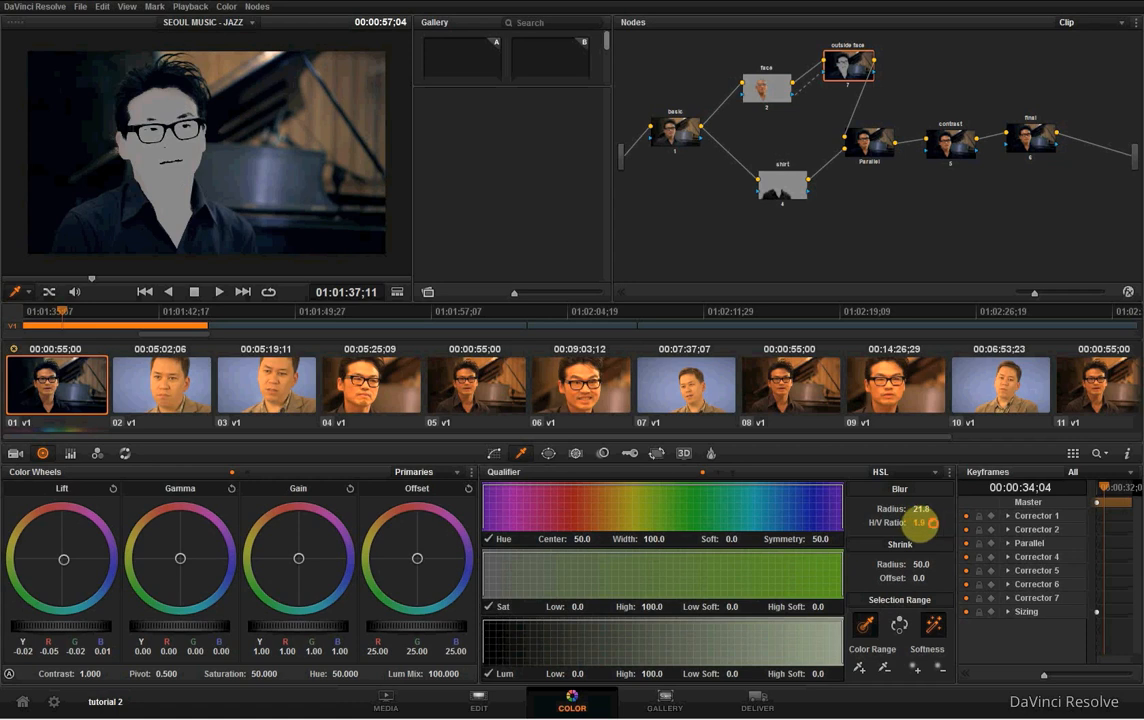
pyautogui.moveTo(931, 522); pyautogui.dragTo(934, 522)
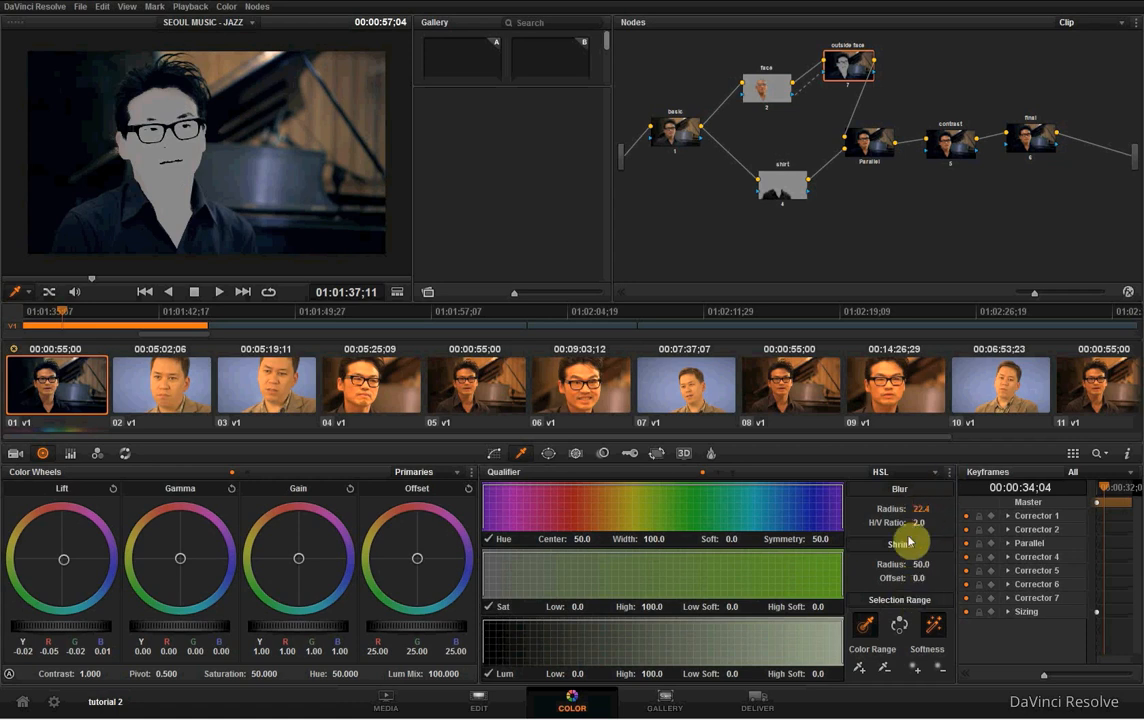
# - Bring up the custom curves controls and check the image at the contrast node
pyautogui.click(710, 453)
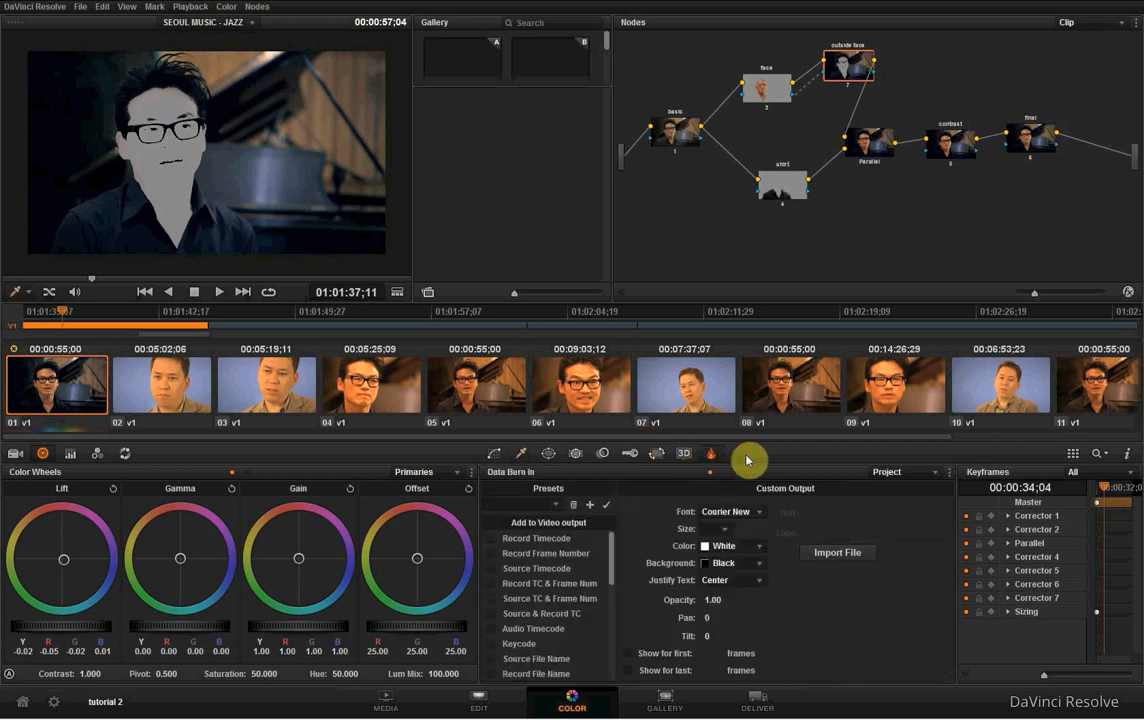
pyautogui.click(657, 455)
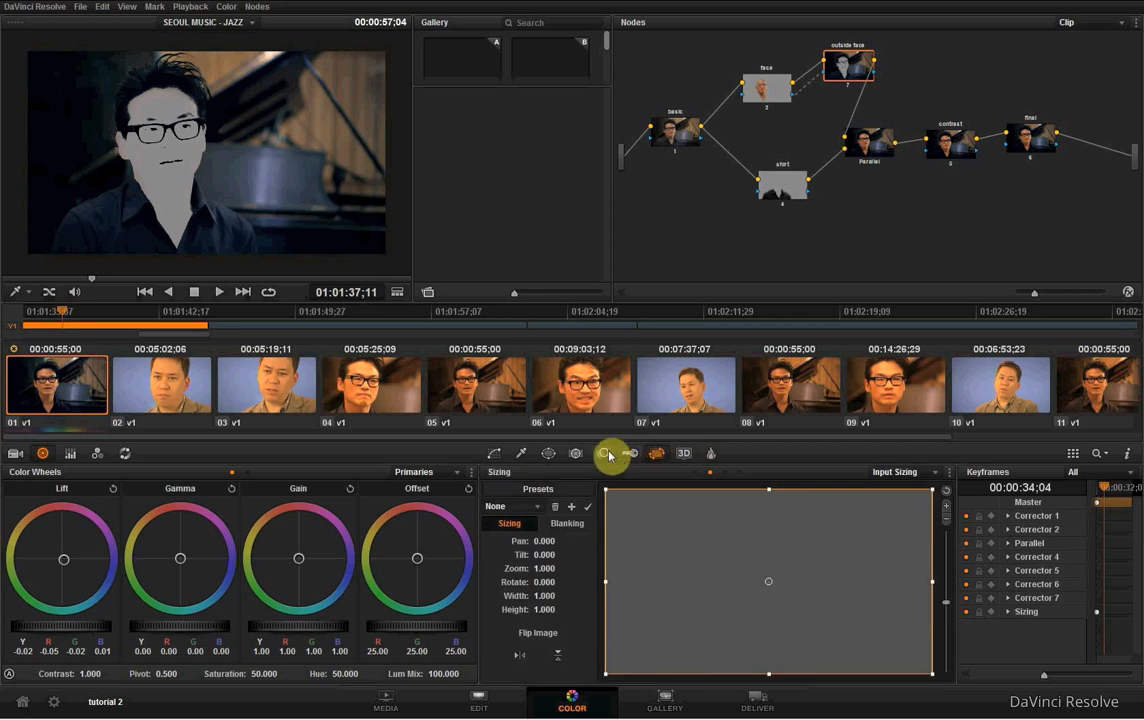
pyautogui.click(494, 453)
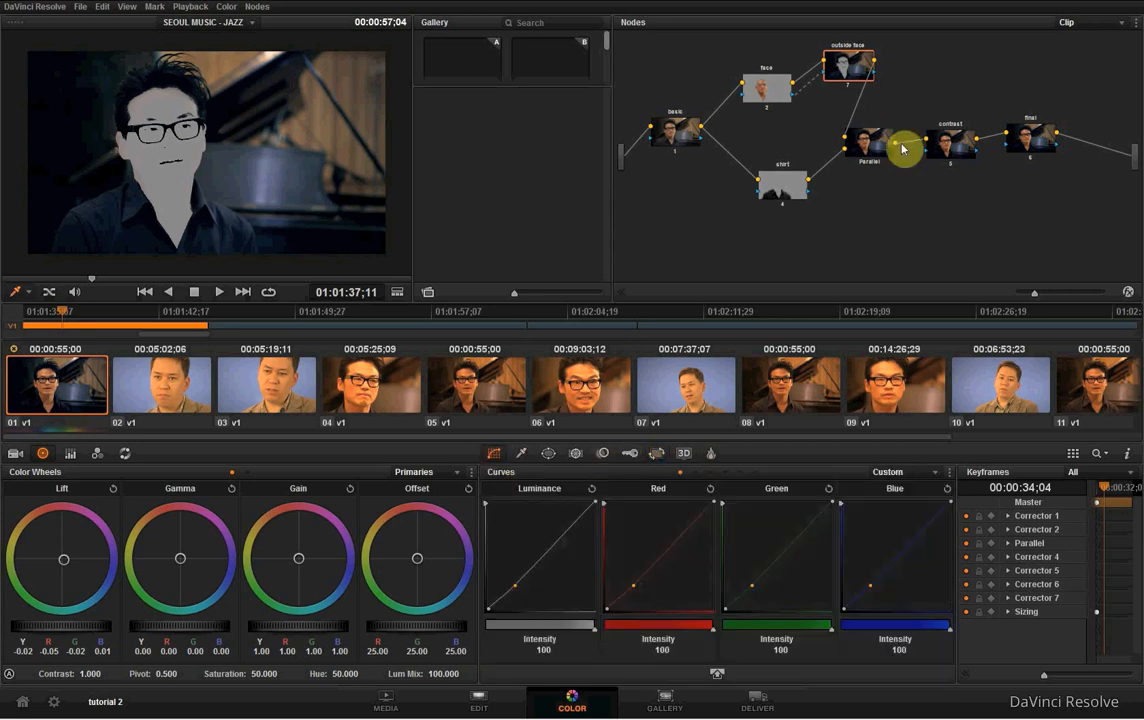
pyautogui.click(962, 150)
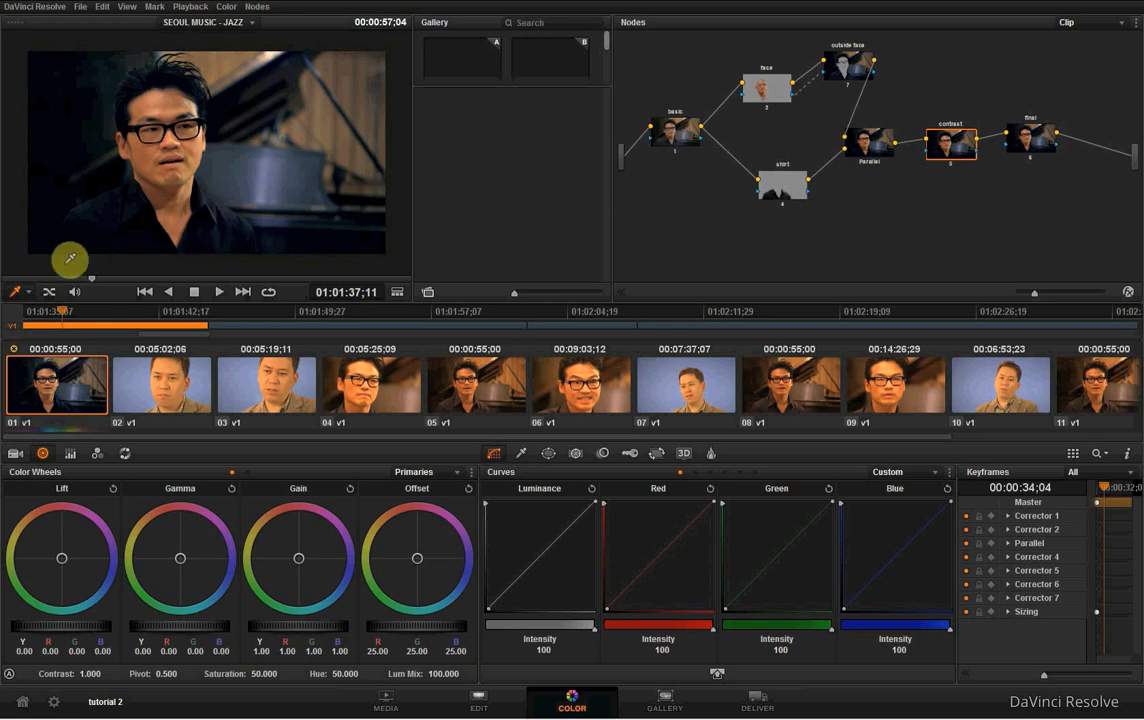
# - Warm the shirt node's gamma to Y -0.04, R 0.00, G -0.05, B -0.08 and check the image at the contrast node
pyautogui.click(781, 184)
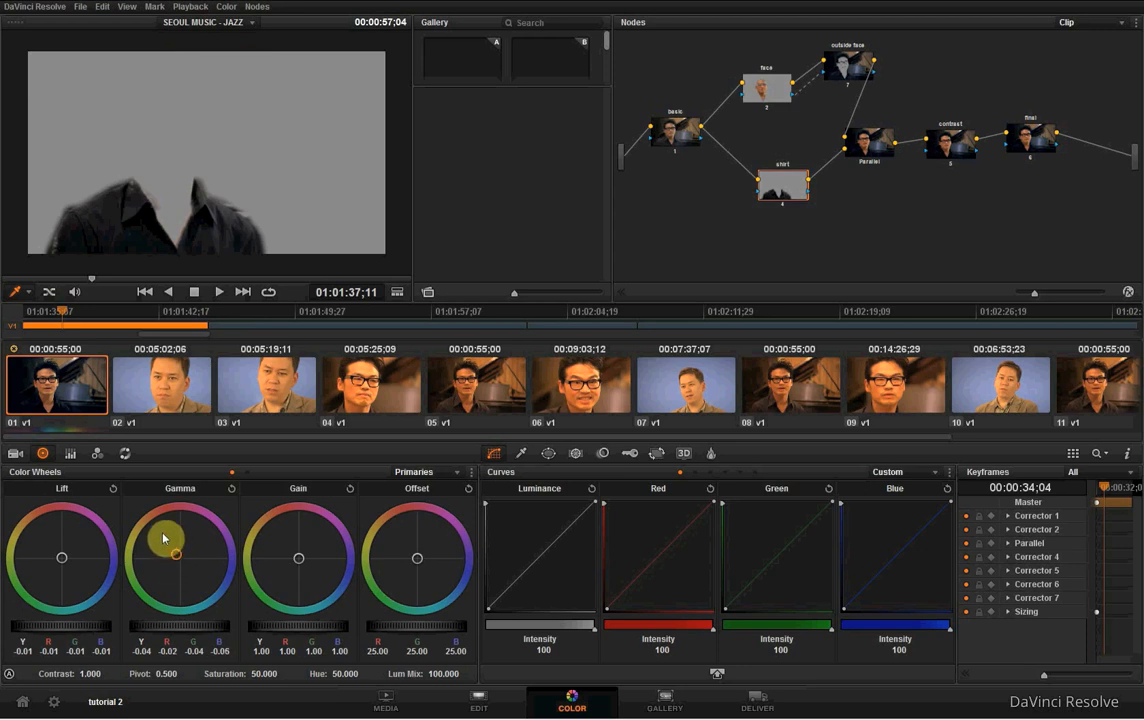
pyautogui.moveTo(163, 538); pyautogui.dragTo(153, 512)
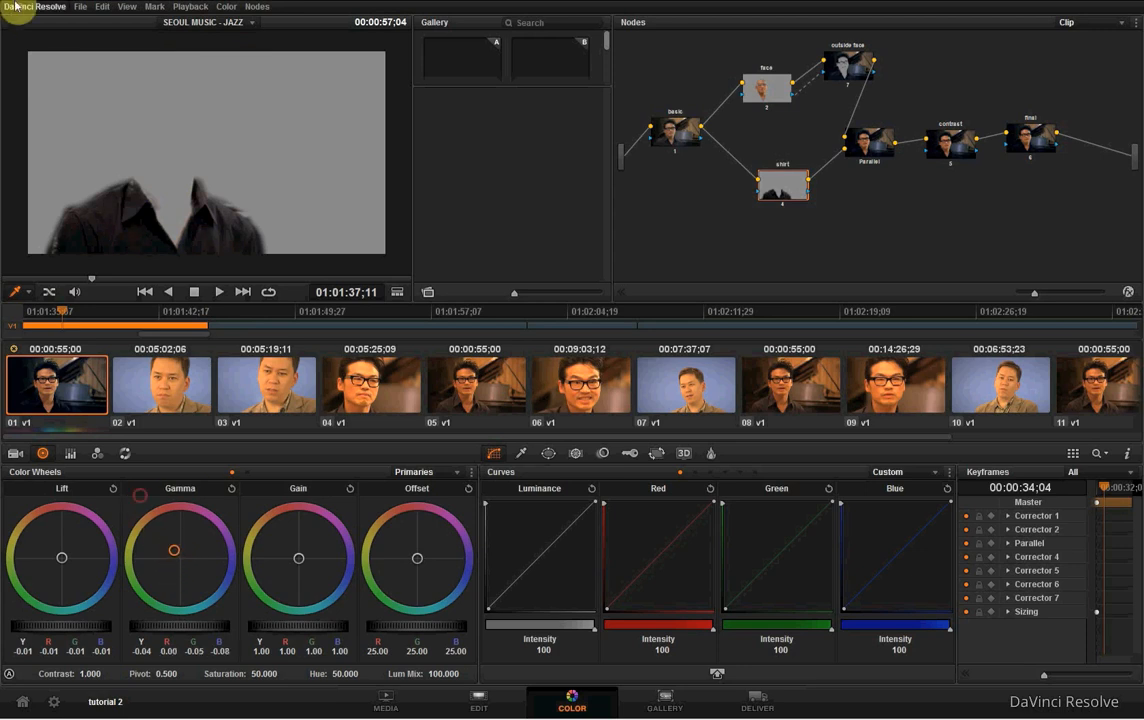
pyautogui.click(952, 141)
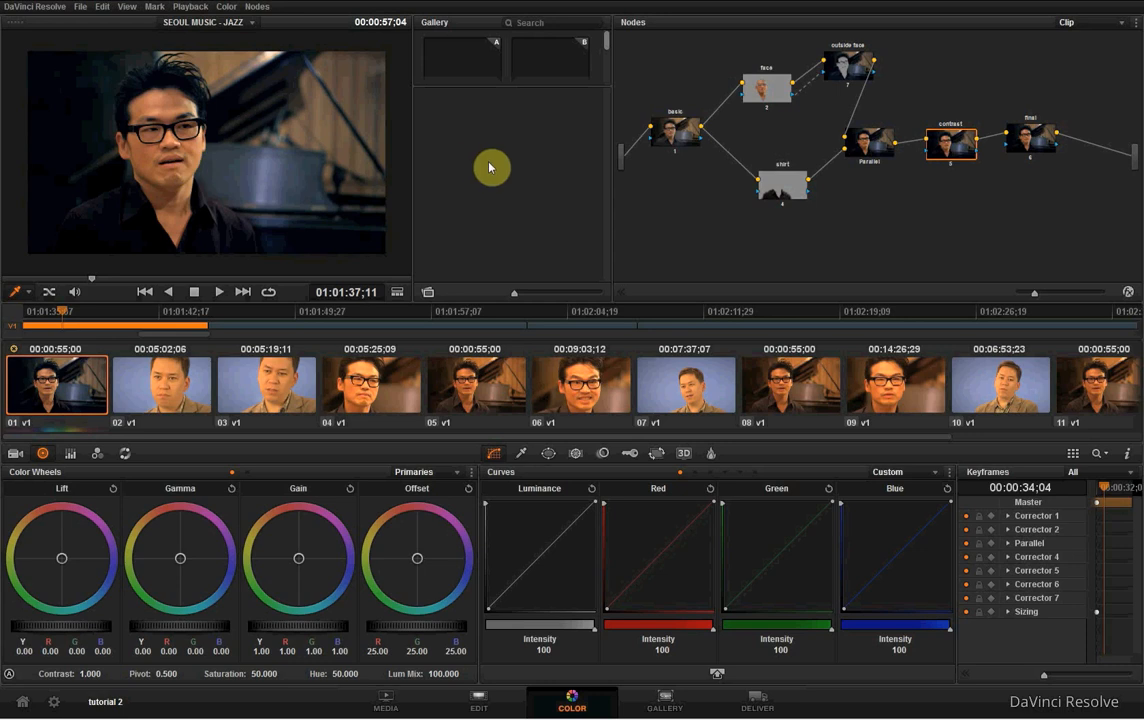
# - Review the basic, face, outside face and shirt nodes one after another
pyautogui.click(674, 139)
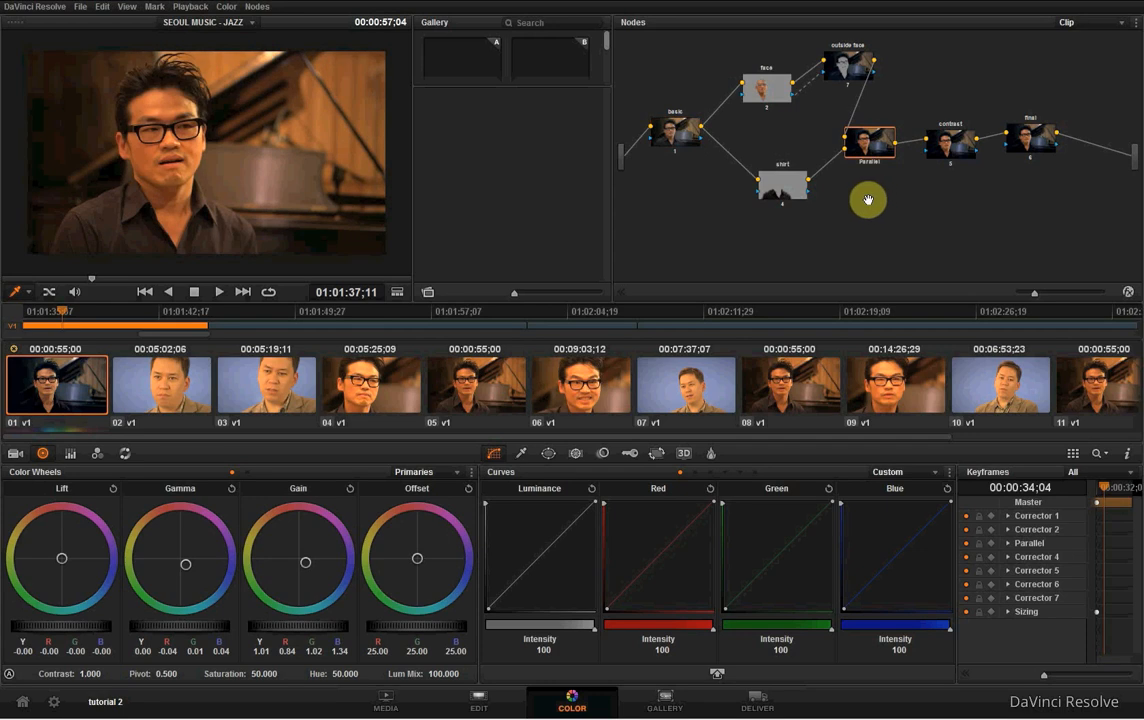
pyautogui.click(683, 143)
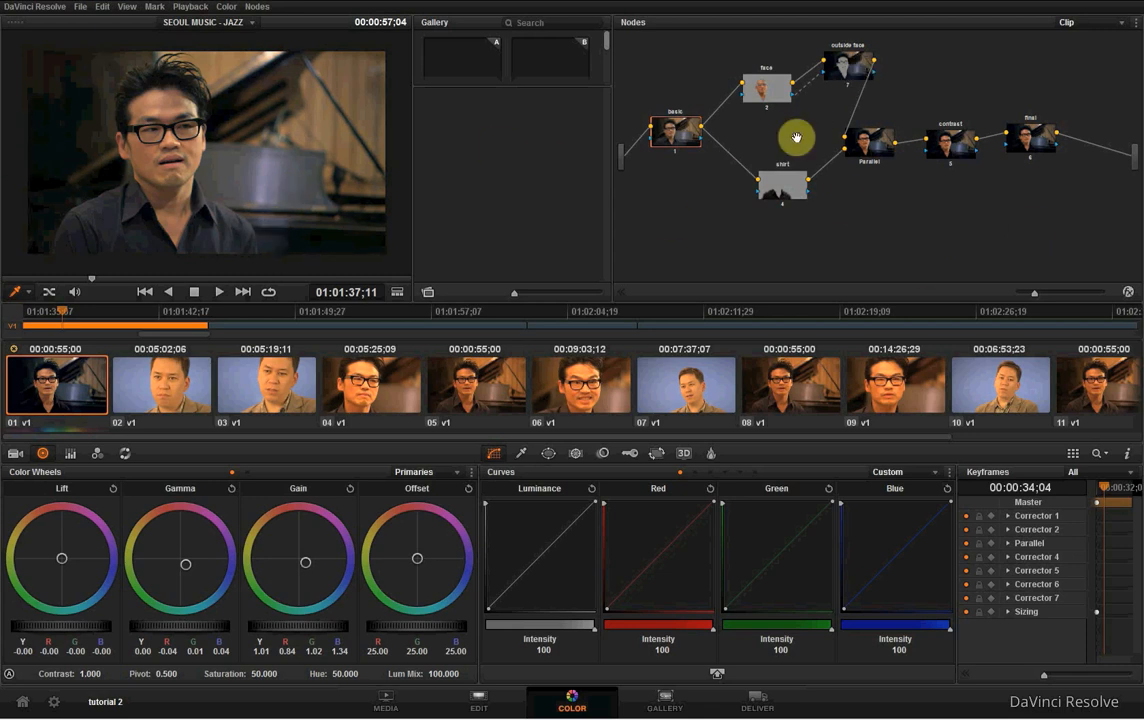
pyautogui.click(770, 86)
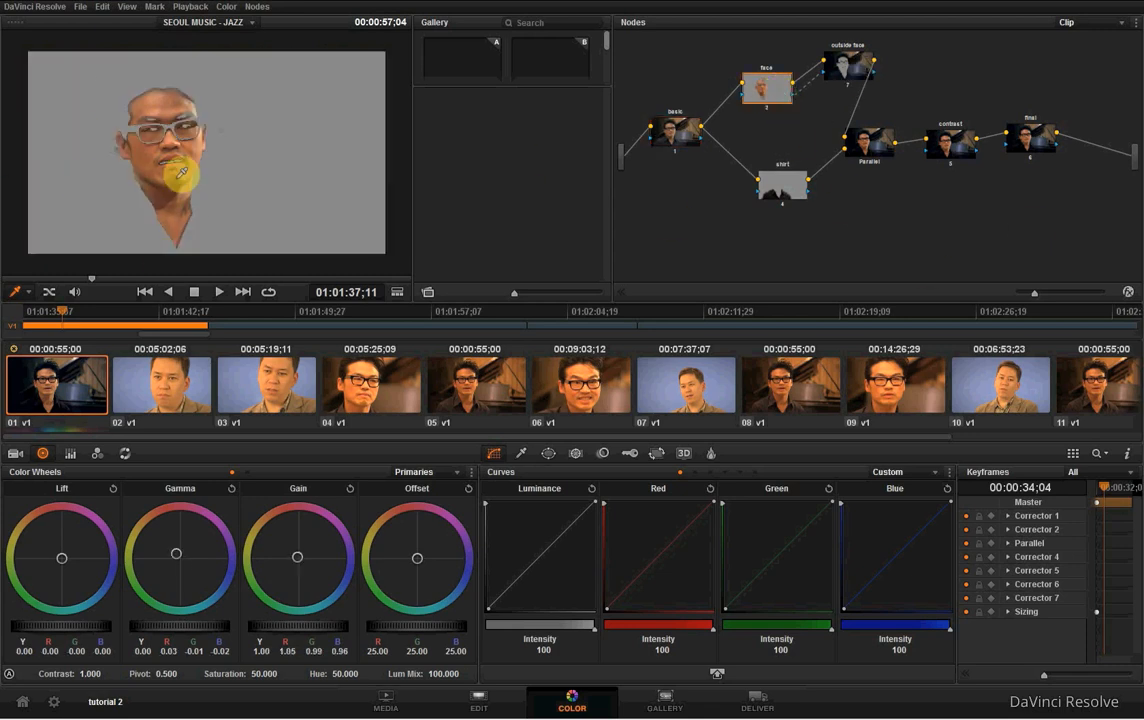
pyautogui.click(845, 65)
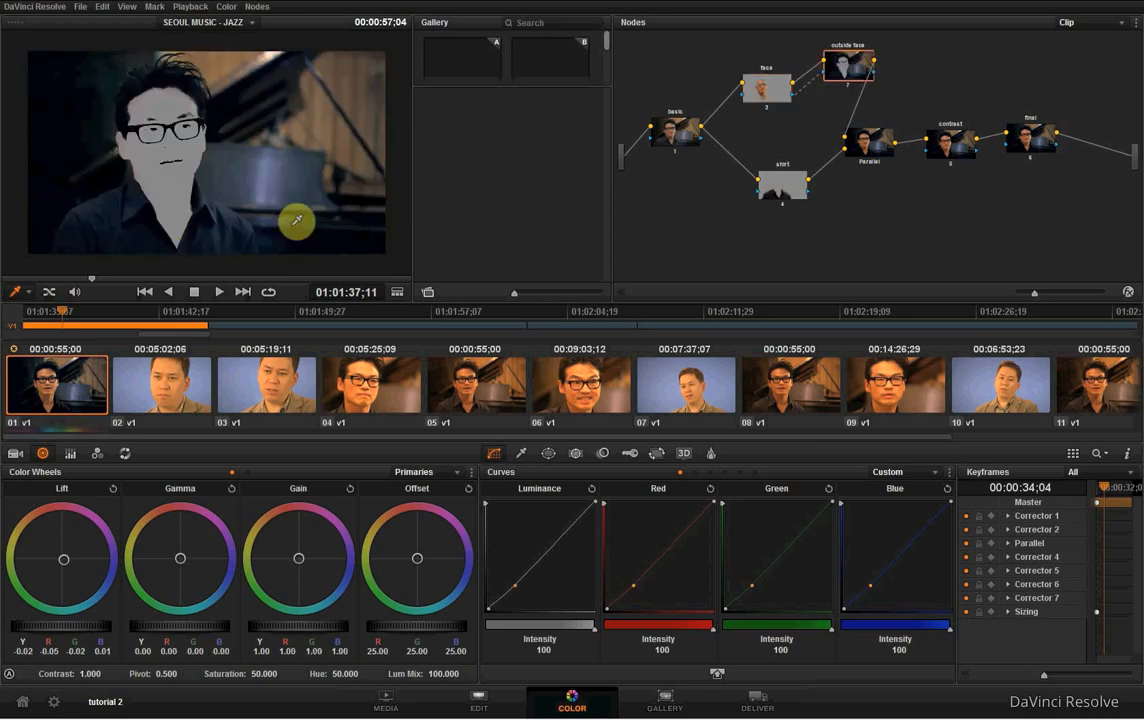
pyautogui.click(784, 191)
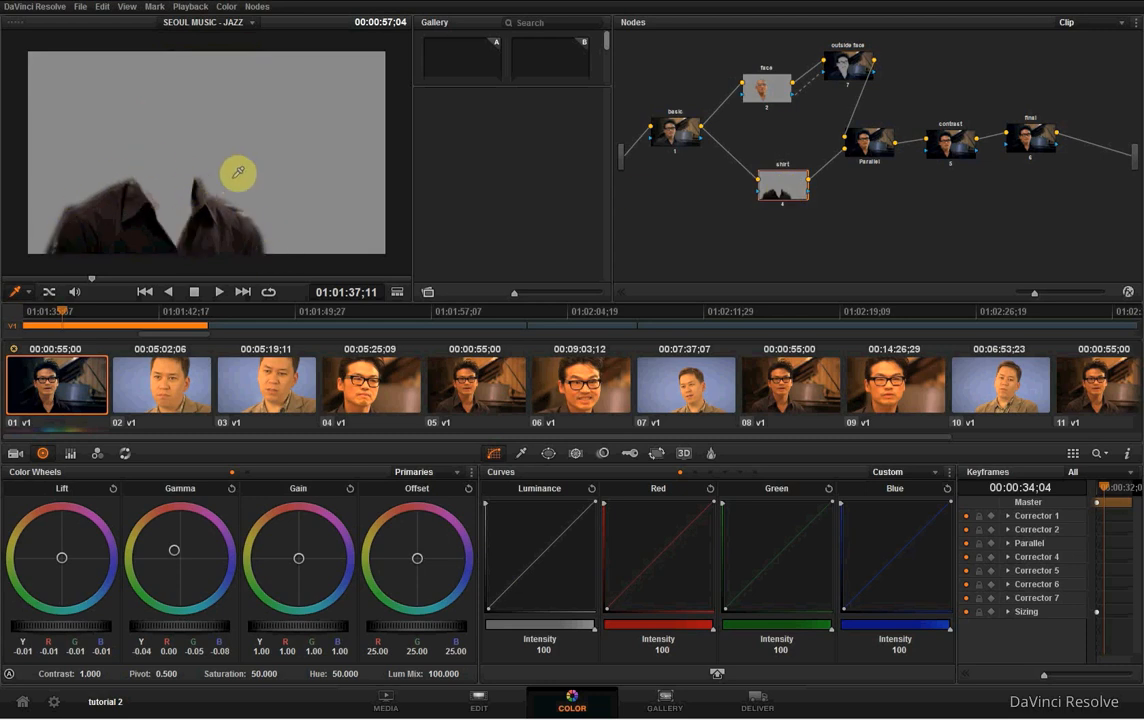
# - Align the contrast and final nodes in the graph and add a shadow and a highlight point to the contrast node's luminance curve
pyautogui.click(950, 147)
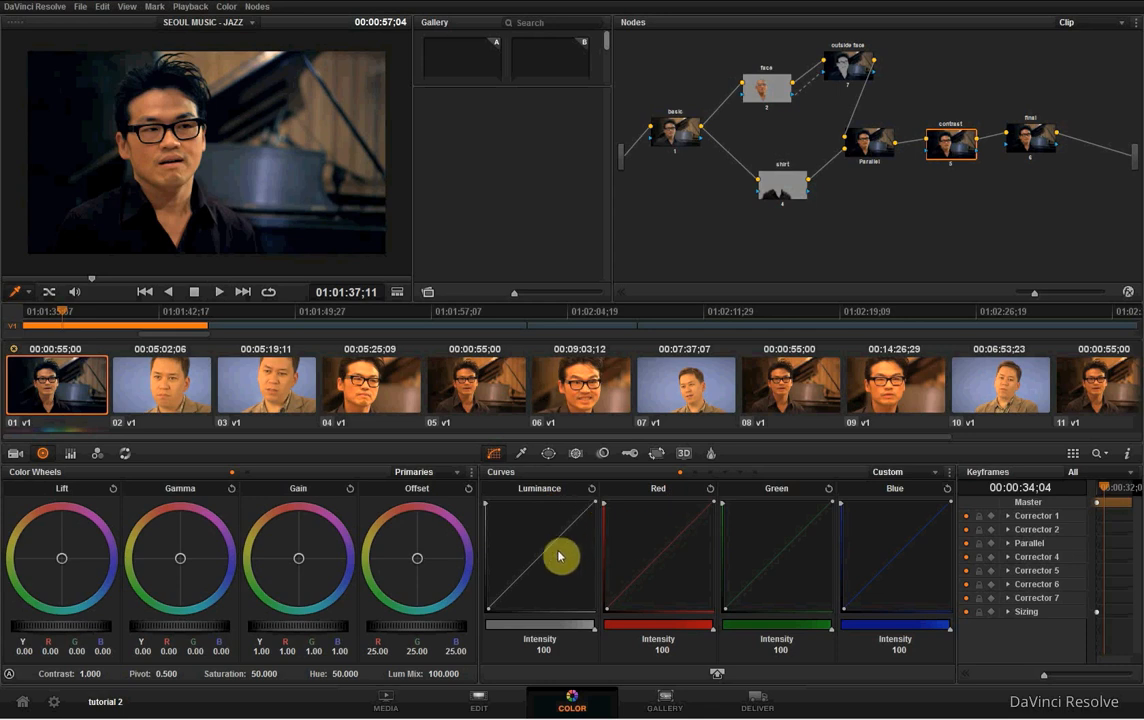
pyautogui.moveTo(1028, 151); pyautogui.dragTo(1037, 156)
pyautogui.moveTo(956, 152); pyautogui.dragTo(963, 152)
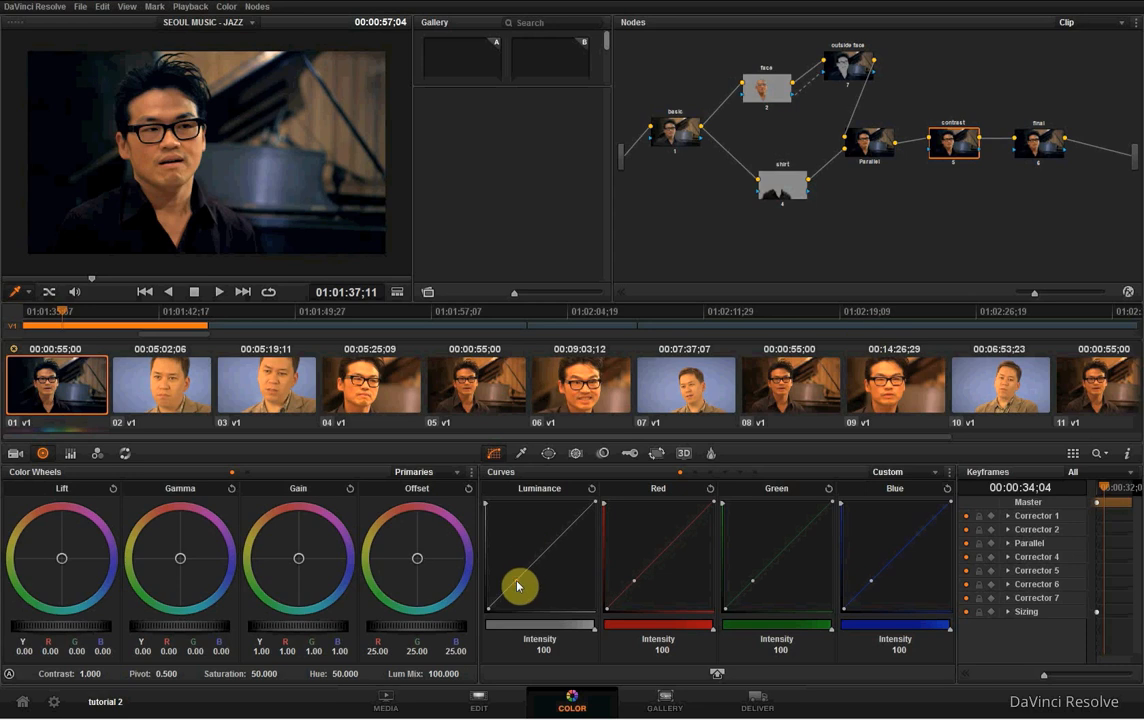
pyautogui.click(570, 527)
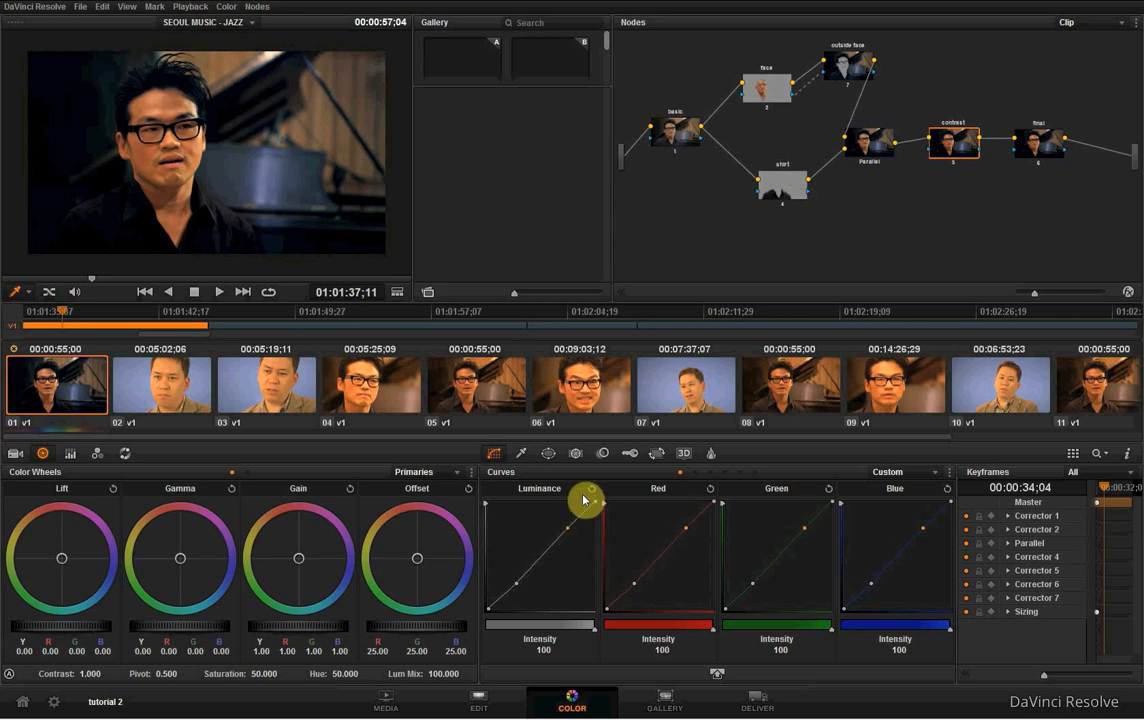
# - Play back the graded clip and track the shirt node's window forward through the whole clip from its first frame
pyautogui.click(219, 292)
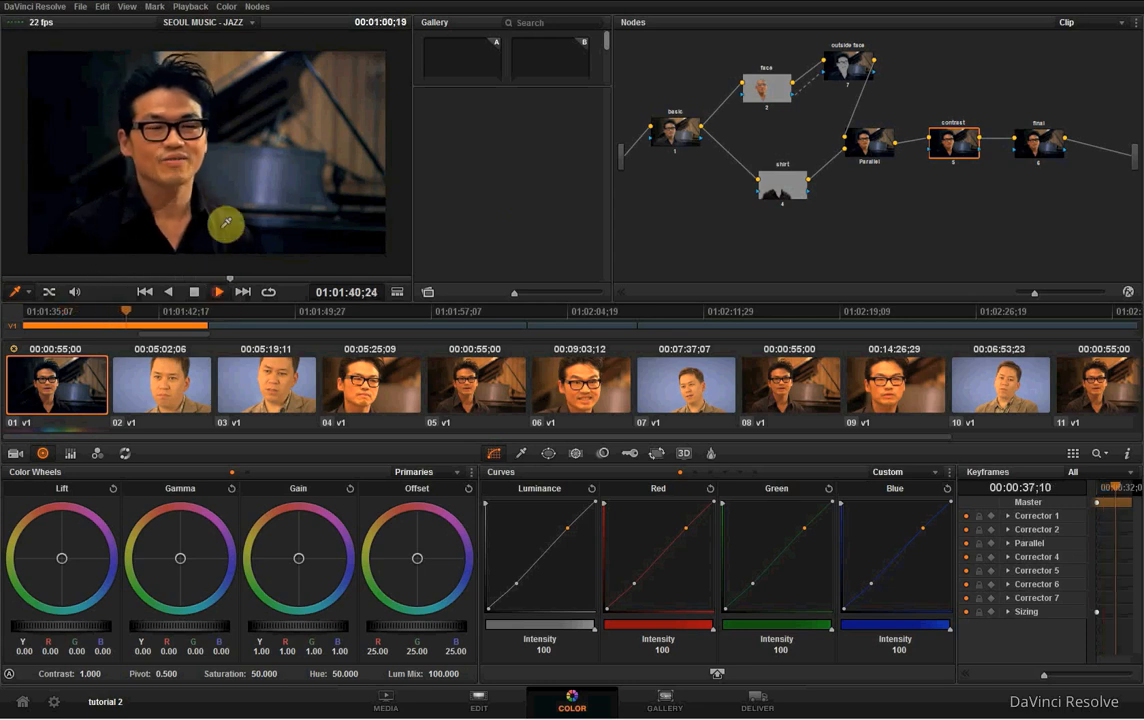
pyautogui.click(194, 291)
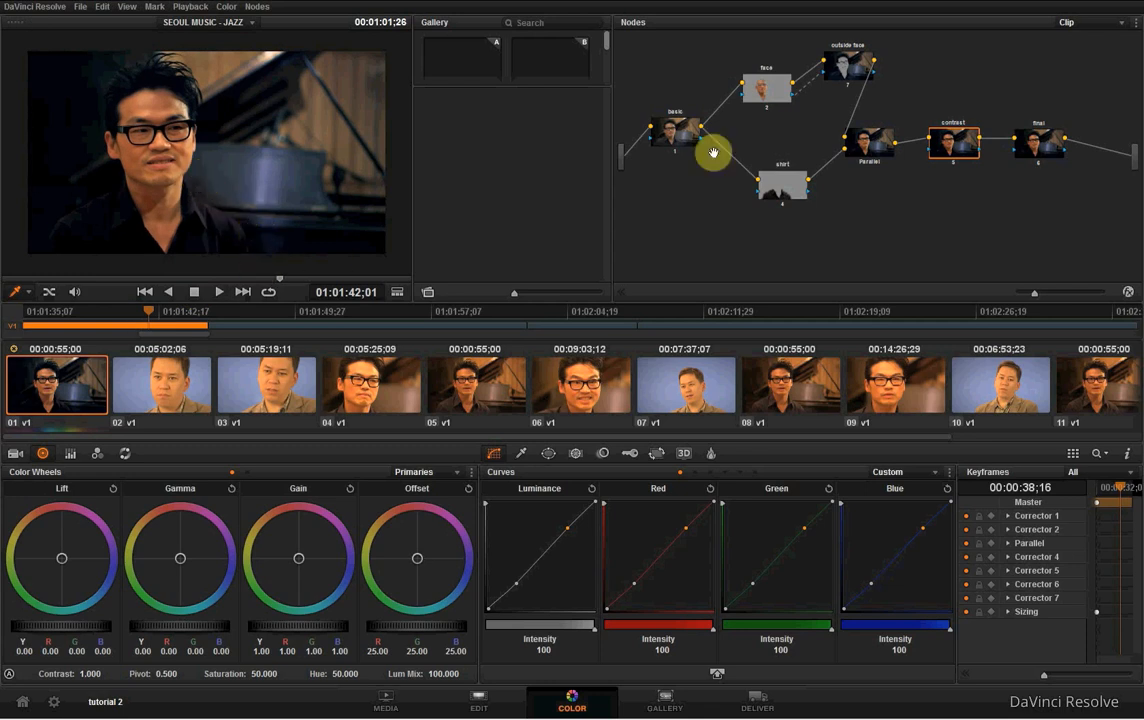
pyautogui.click(794, 186)
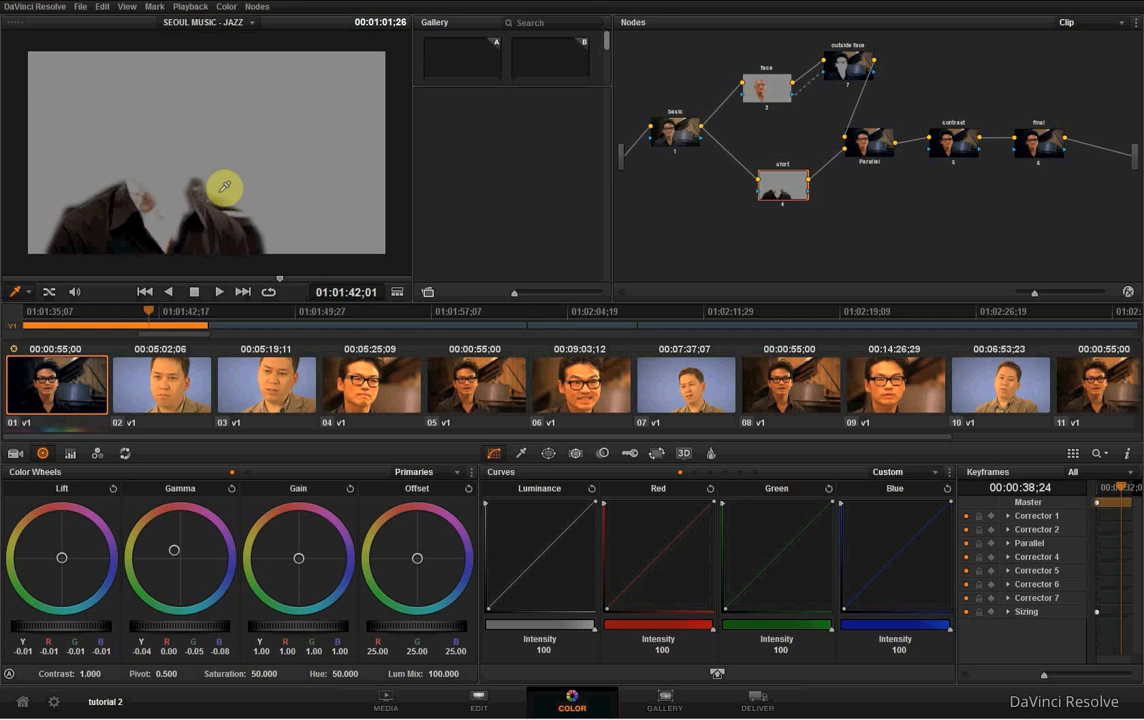
pyautogui.click(573, 454)
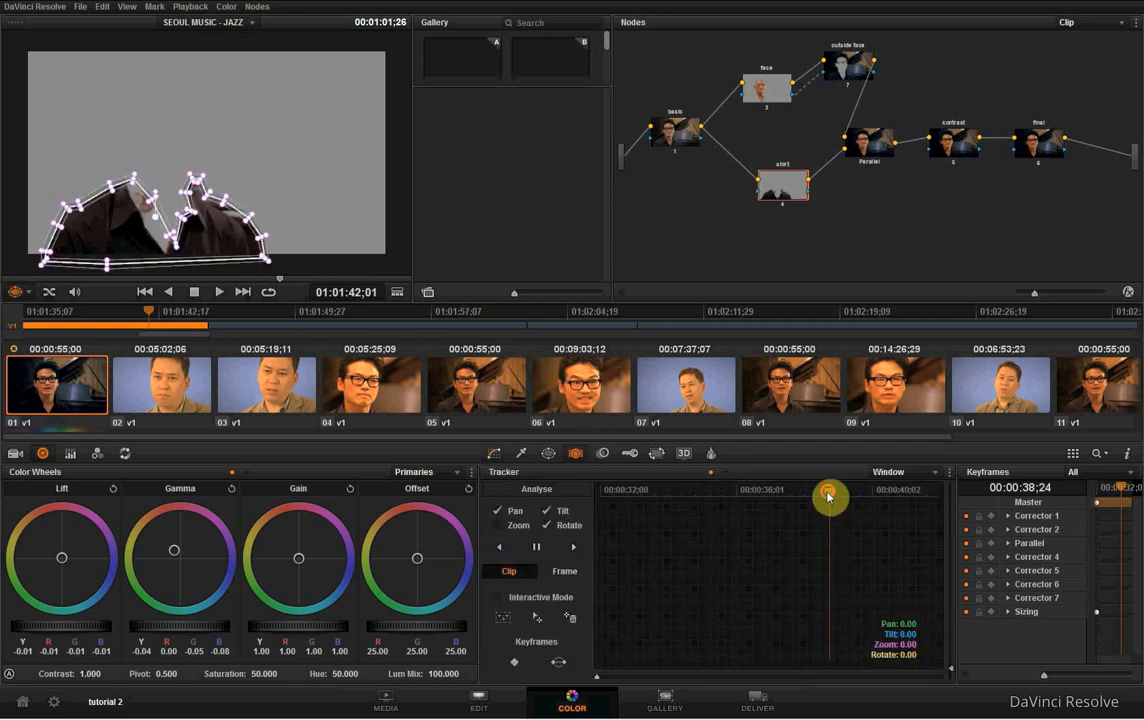
pyautogui.click(584, 490)
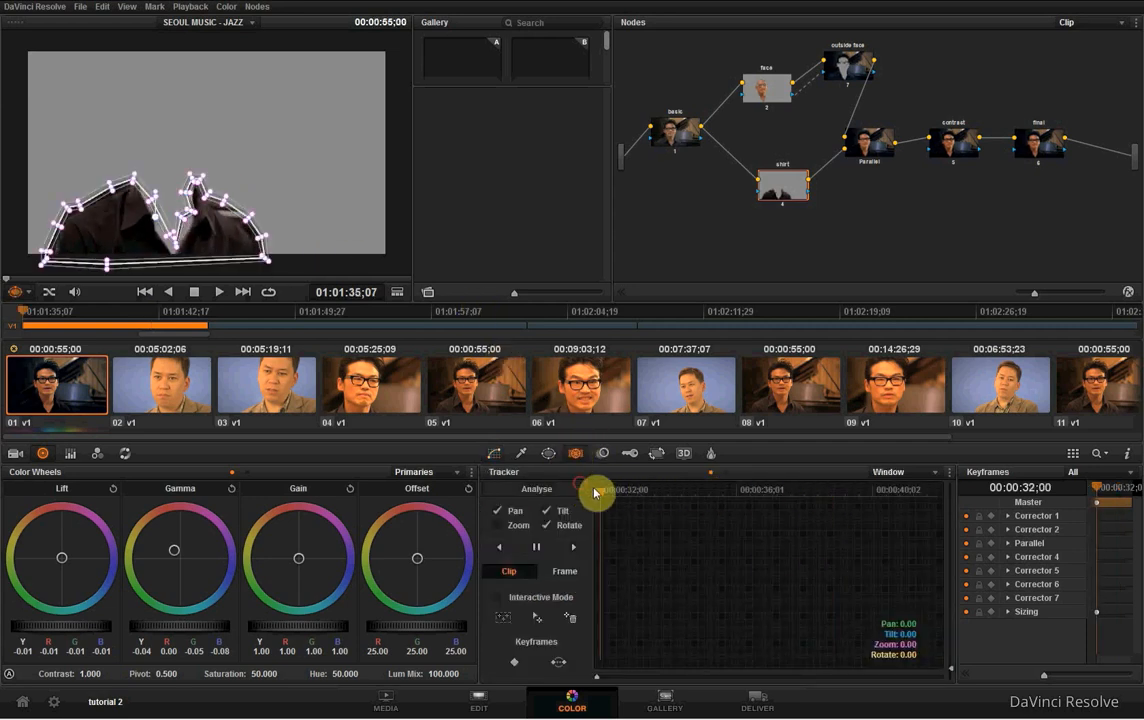
pyautogui.click(573, 549)
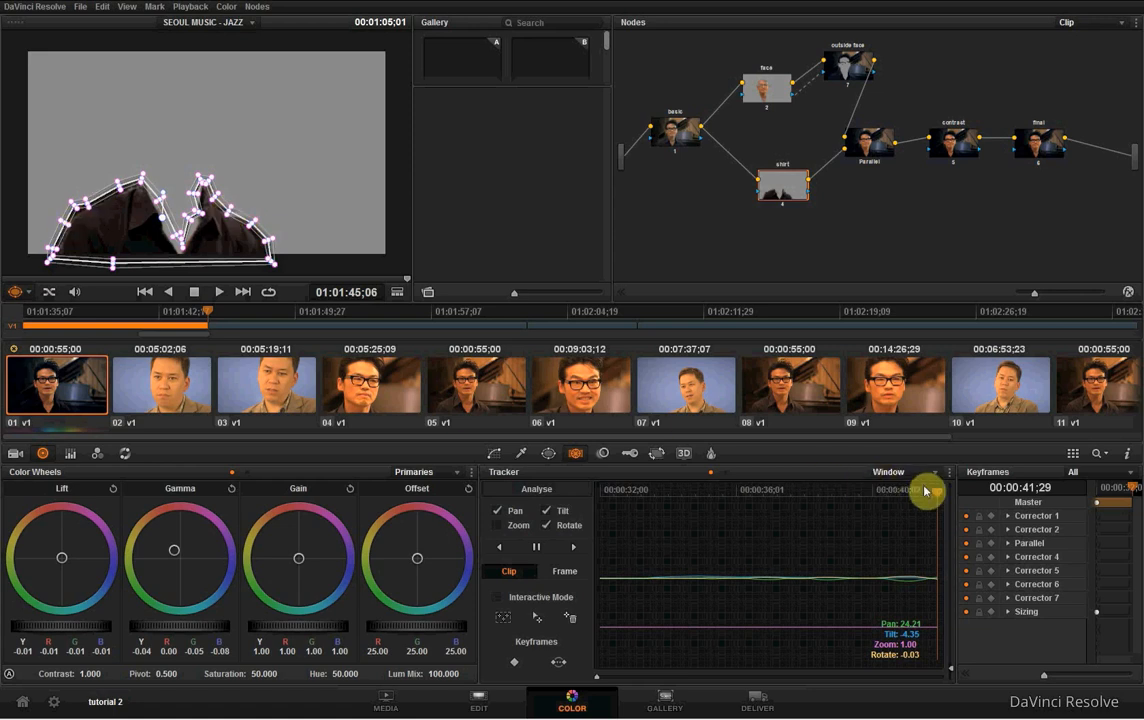
# - Check the tracked shirt window by scrubbing through the clip and playing it back at the contrast node
pyautogui.moveTo(928, 489); pyautogui.dragTo(725, 508)
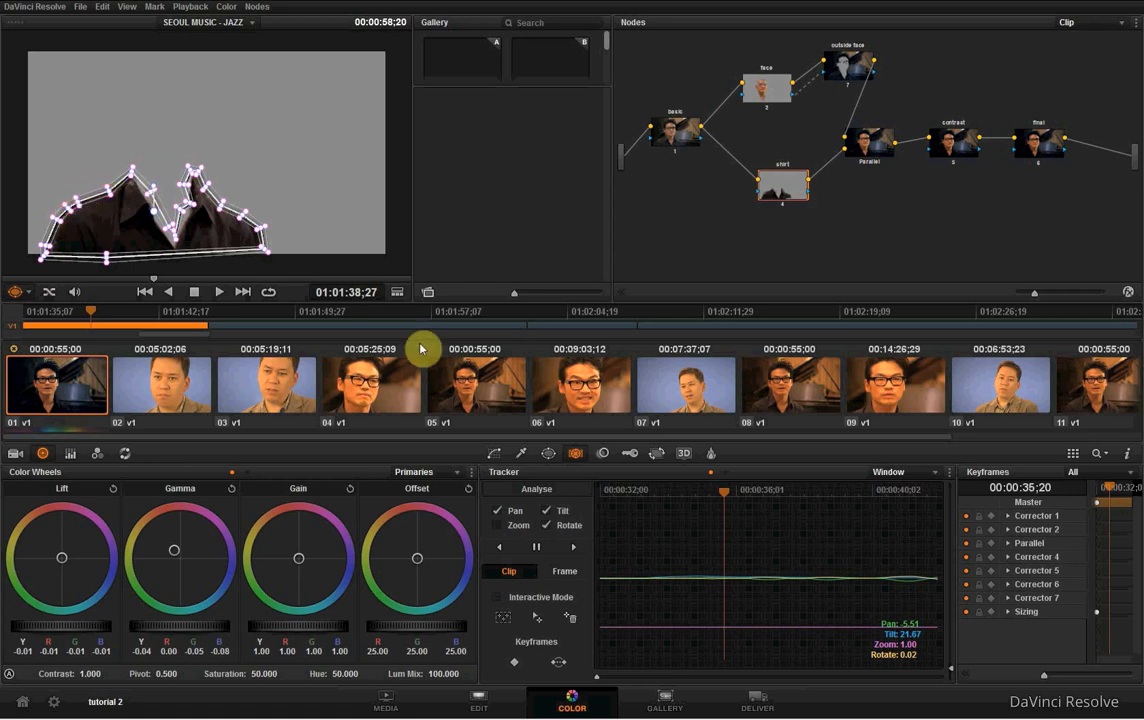
pyautogui.moveTo(708, 486); pyautogui.dragTo(753, 493)
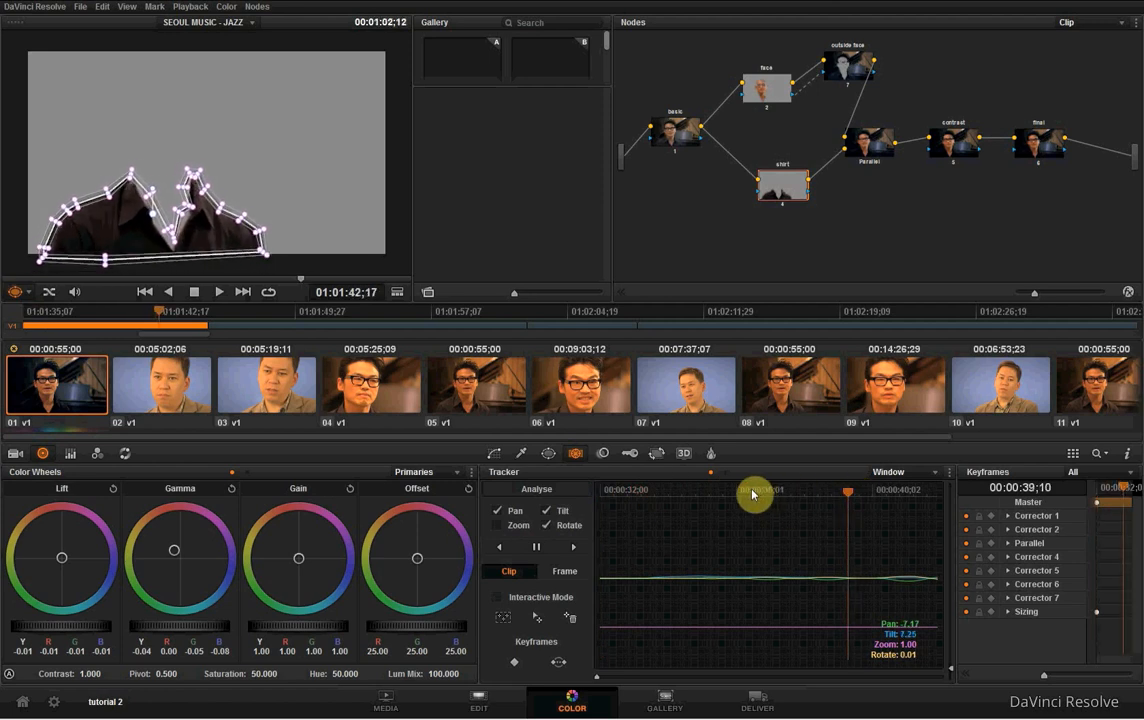
pyautogui.click(495, 459)
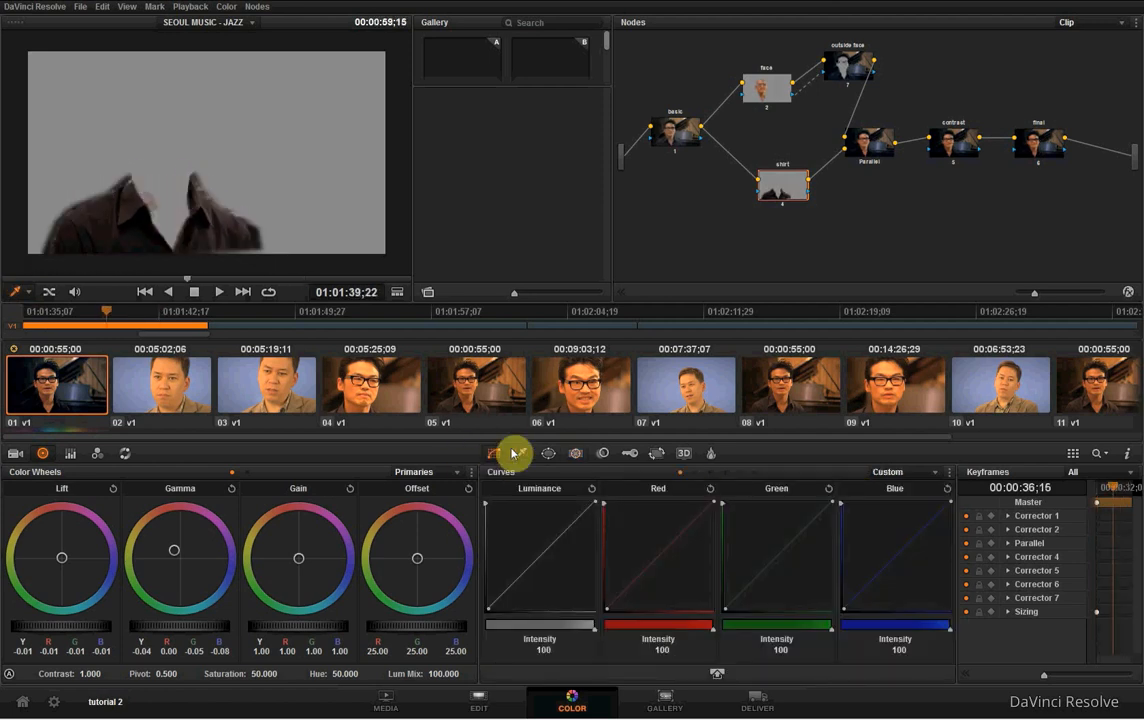
pyautogui.click(952, 142)
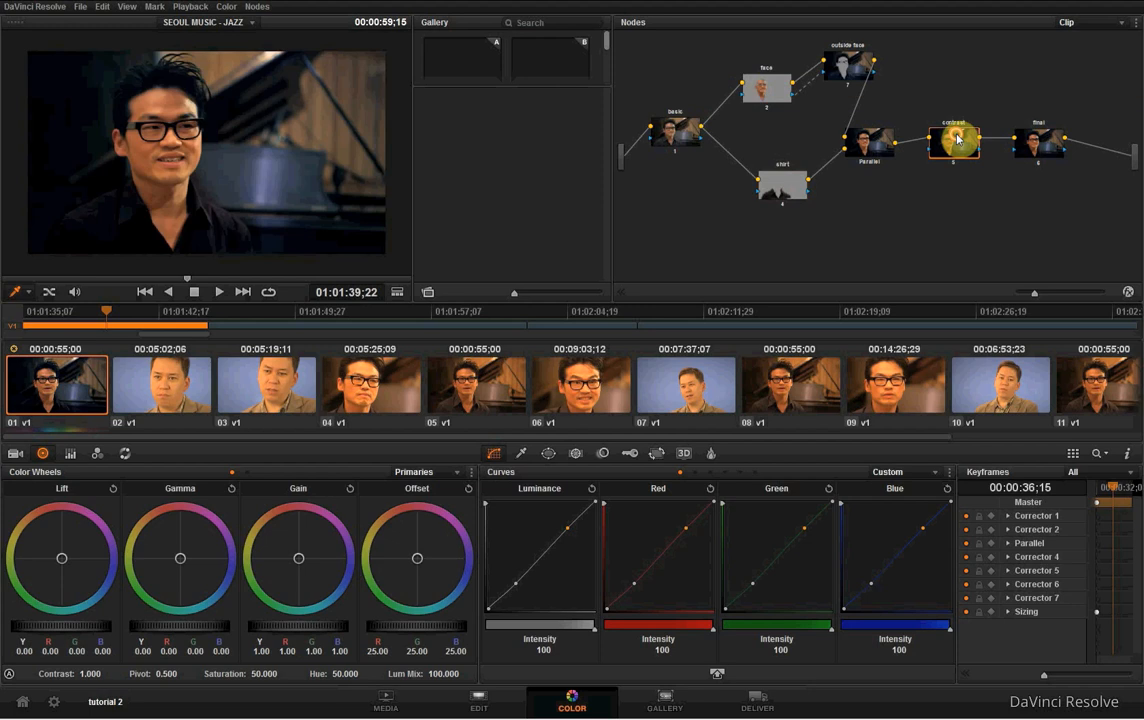
pyautogui.click(220, 297)
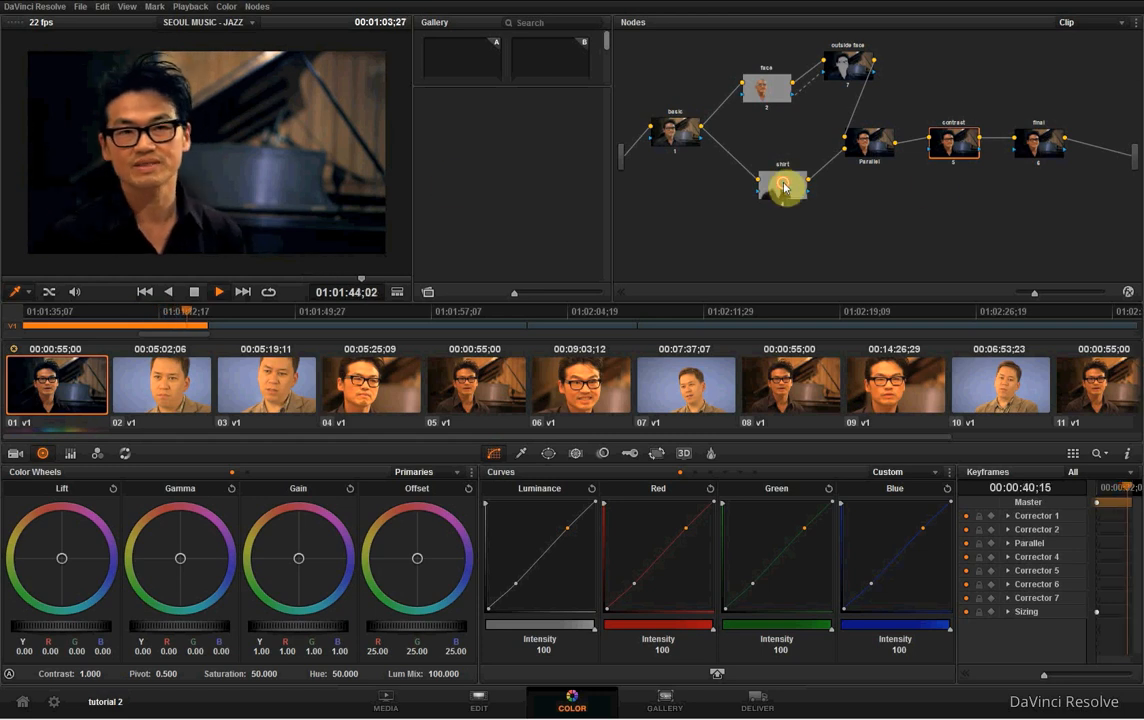
pyautogui.click(195, 292)
# - Turn off the curve window on clip 01's shirt node and reset the node's gamma and lift
pyautogui.click(62, 356)
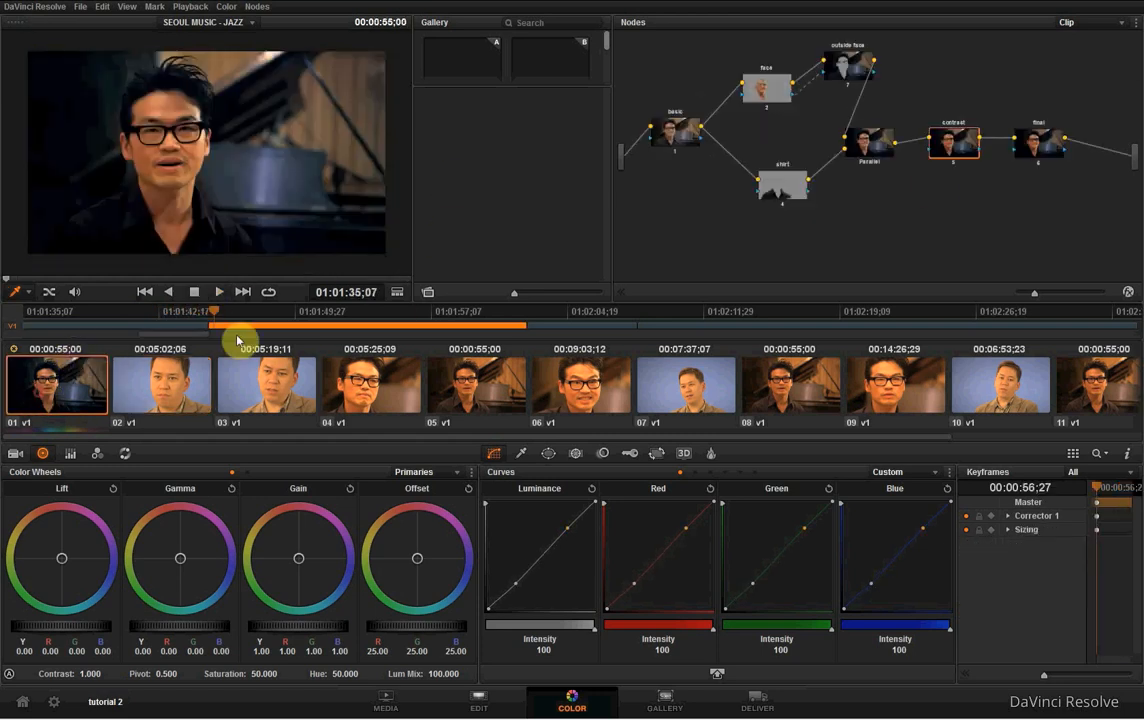
pyautogui.click(785, 179)
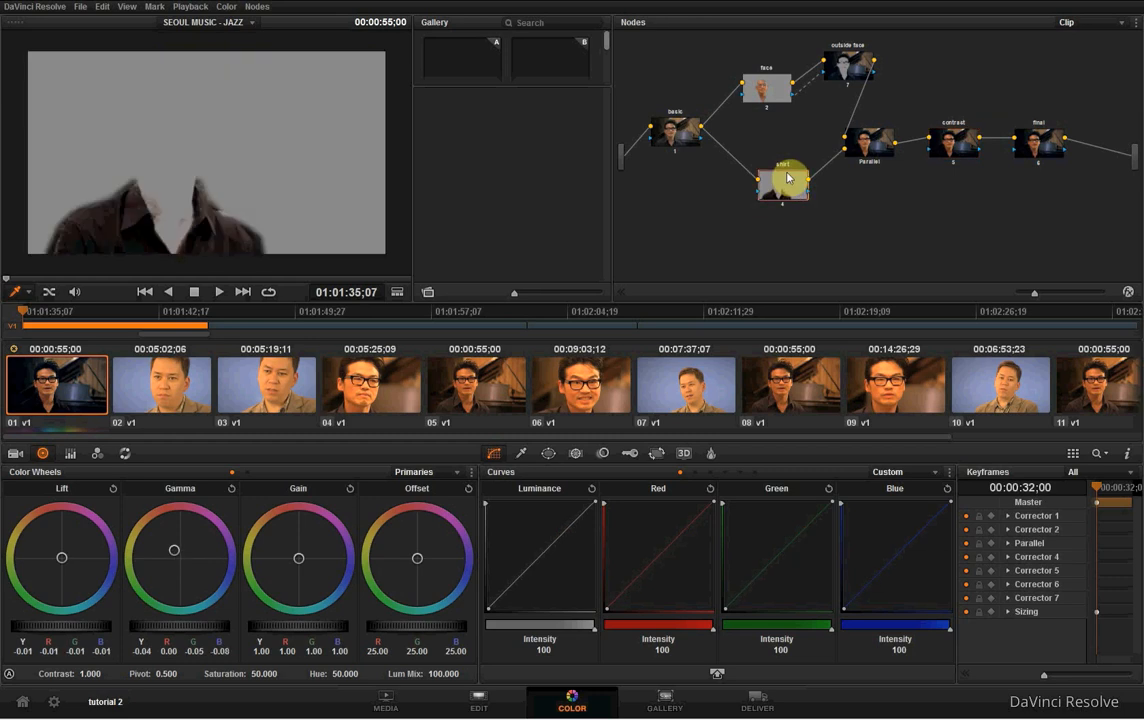
pyautogui.click(553, 457)
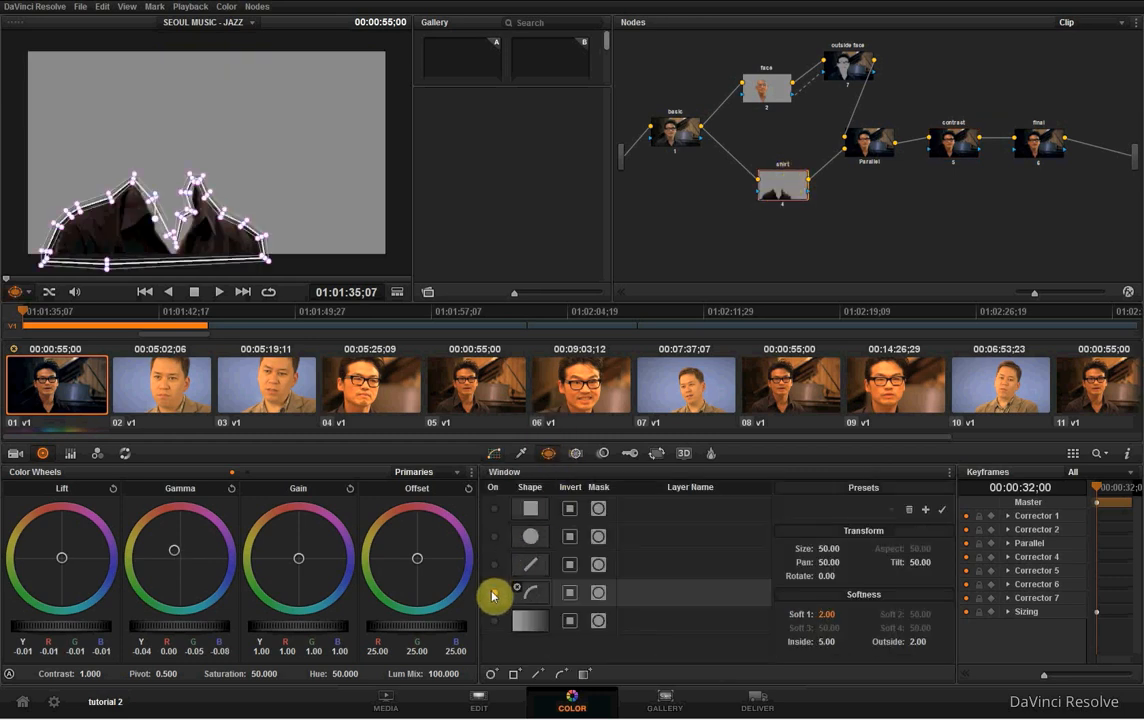
pyautogui.click(493, 594)
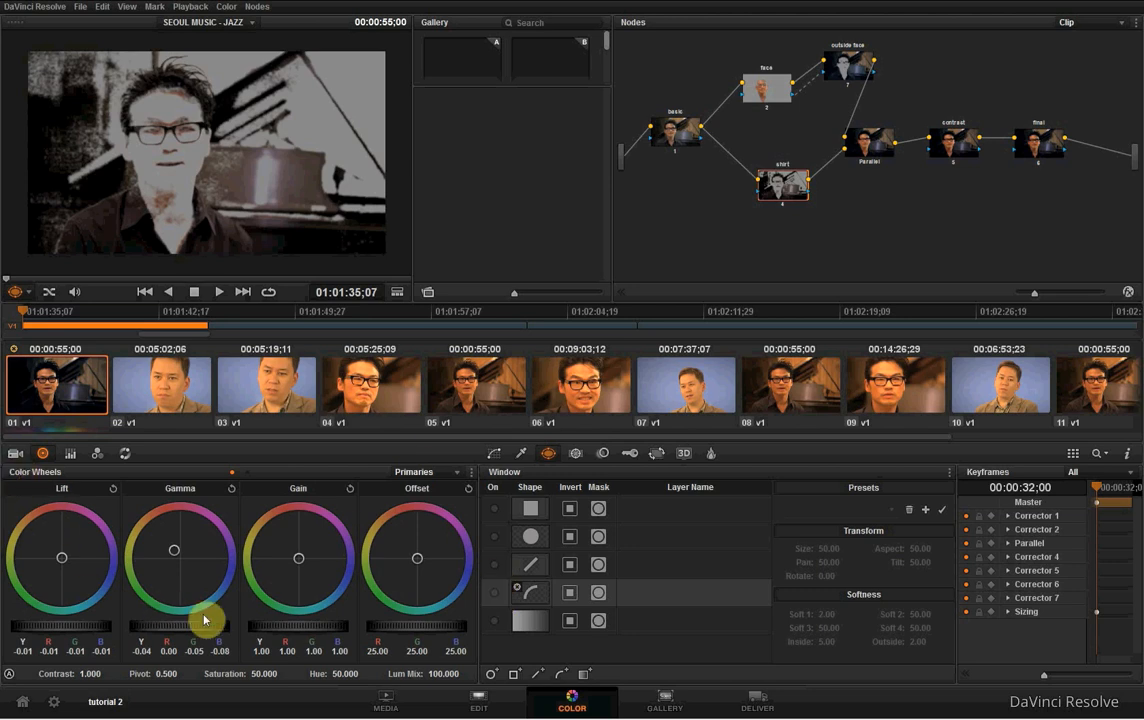
pyautogui.click(230, 489)
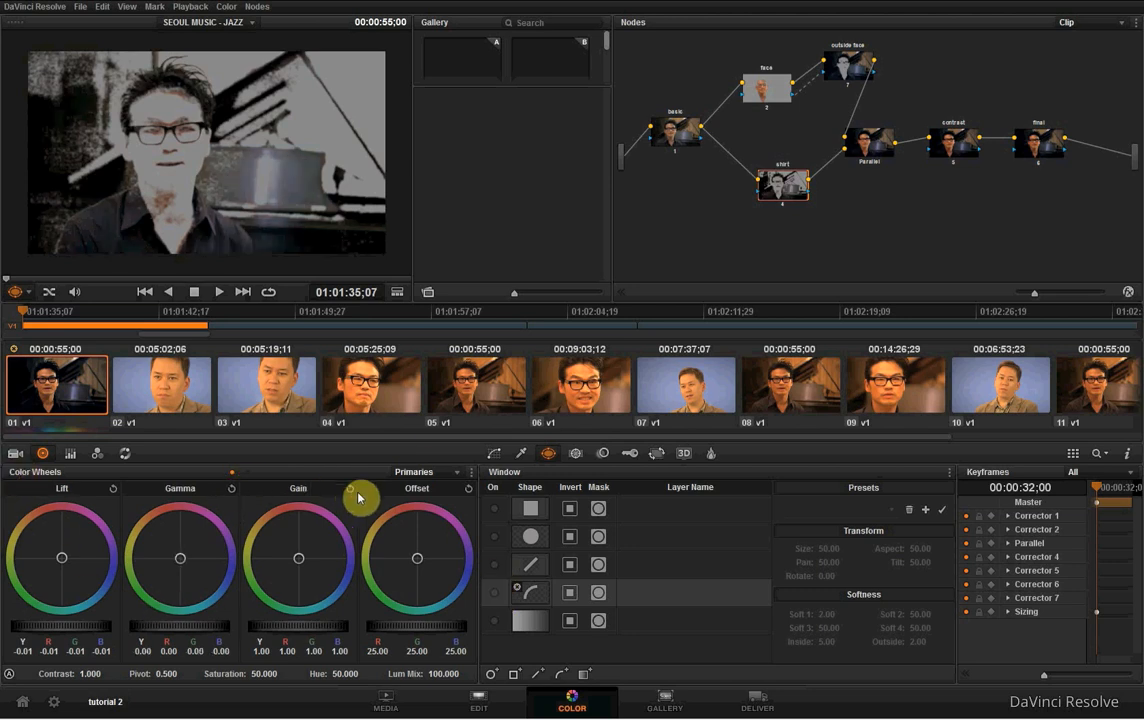
pyautogui.click(113, 489)
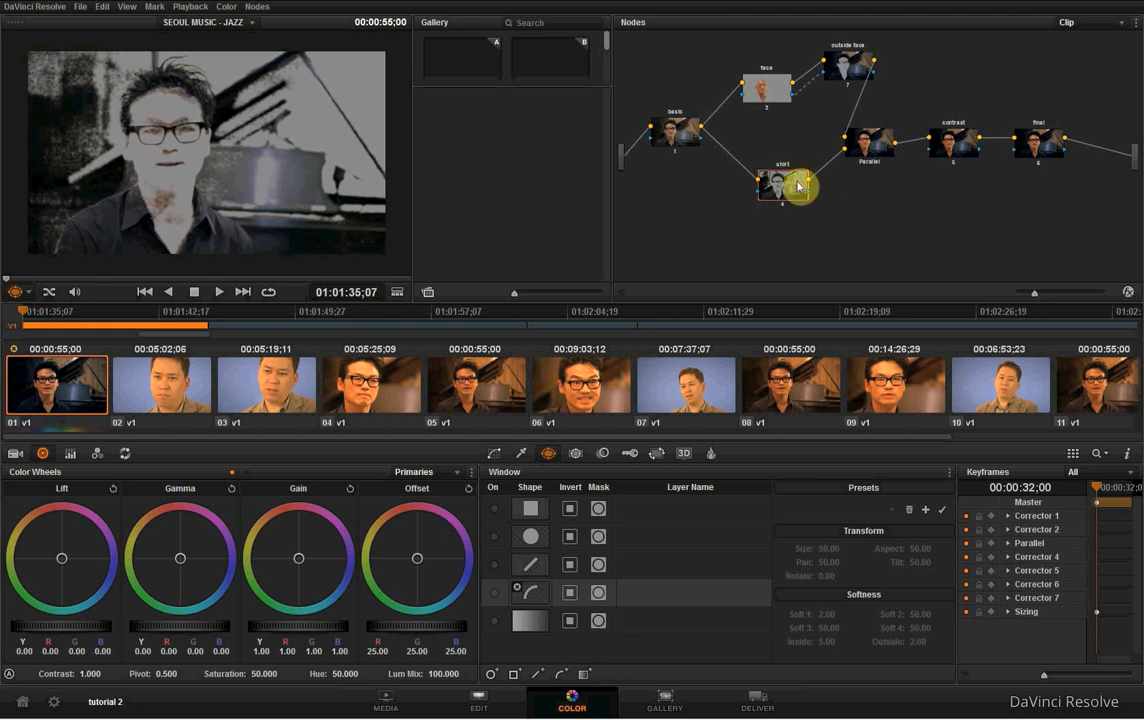
# - Move the shirt node slightly left in the graph and scrub through the clip at the contrast node to check the grade
pyautogui.moveTo(797, 184); pyautogui.dragTo(771, 186)
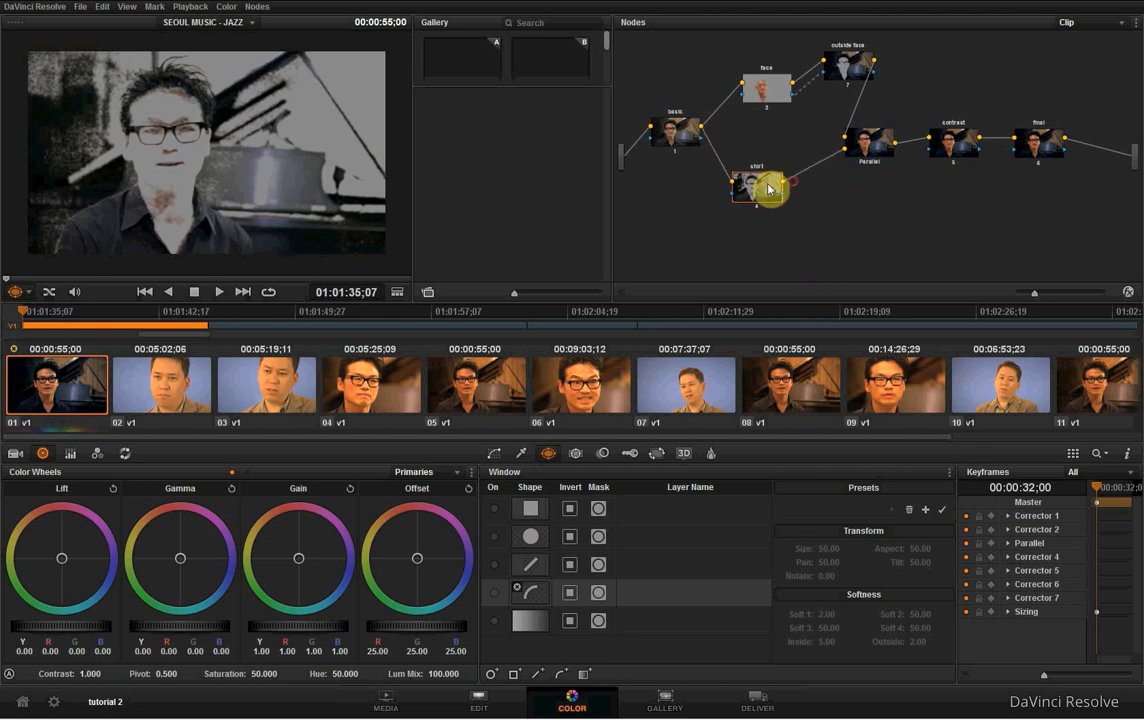
pyautogui.click(965, 148)
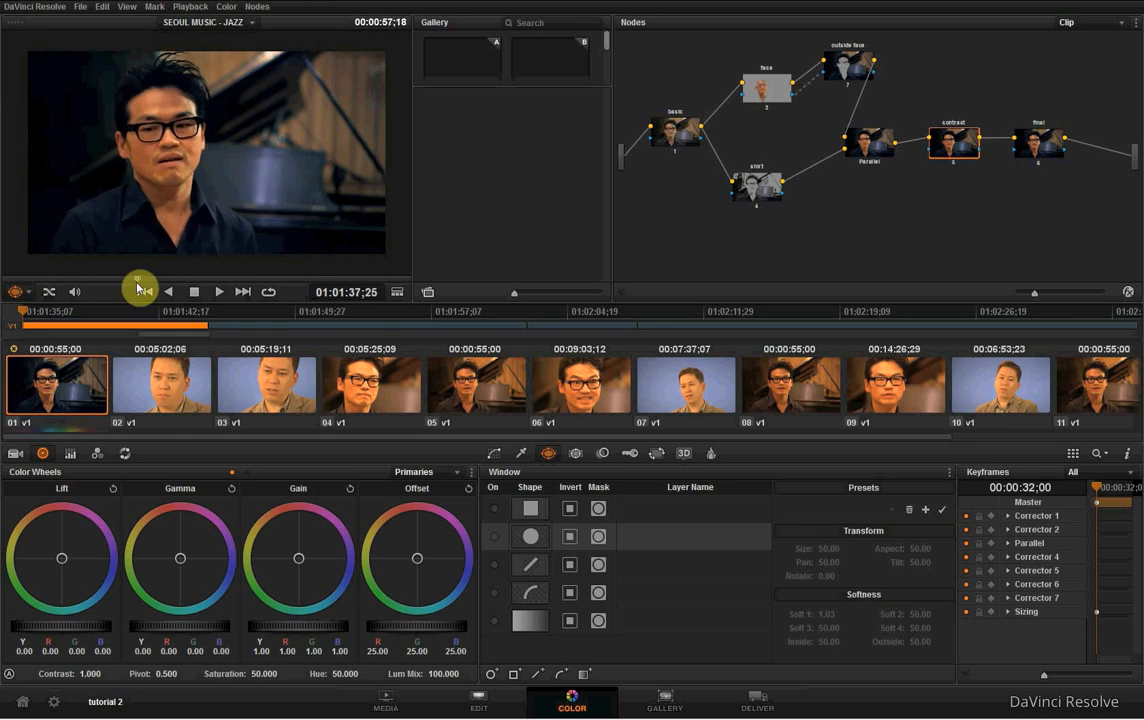
pyautogui.moveTo(258, 288); pyautogui.dragTo(258, 285)
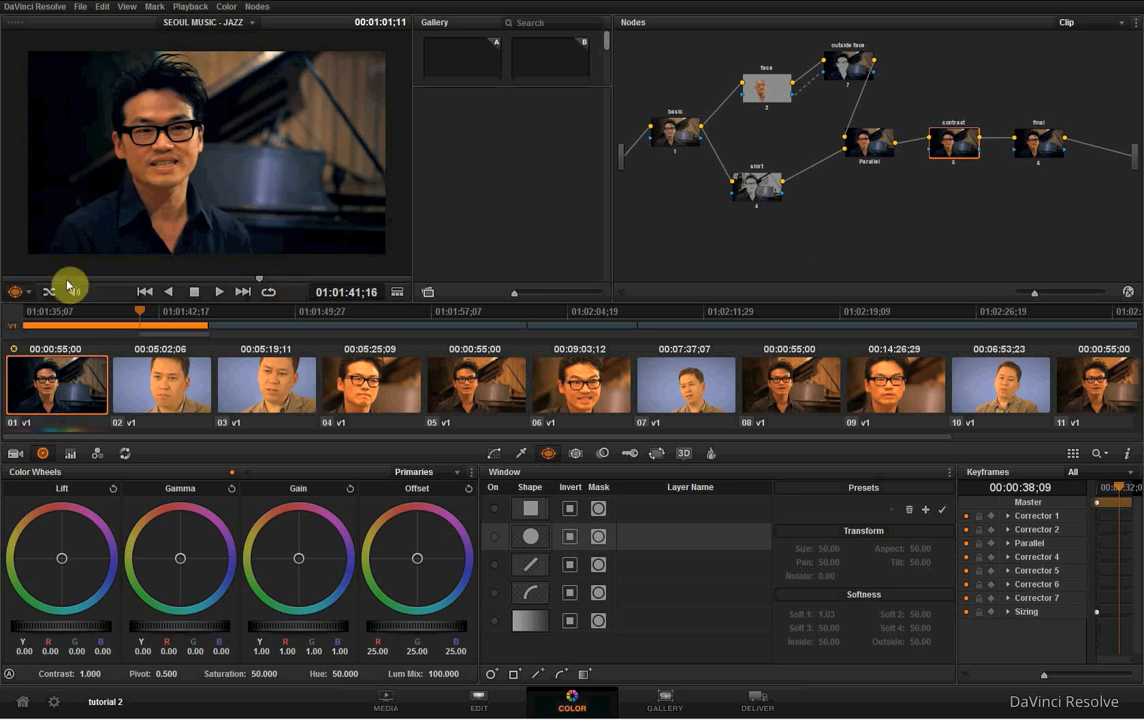
# - Turn the shirt node's curve window back on, set its gamma to red 0.01 and blue -0.01, and view the contrast node
pyautogui.click(768, 195)
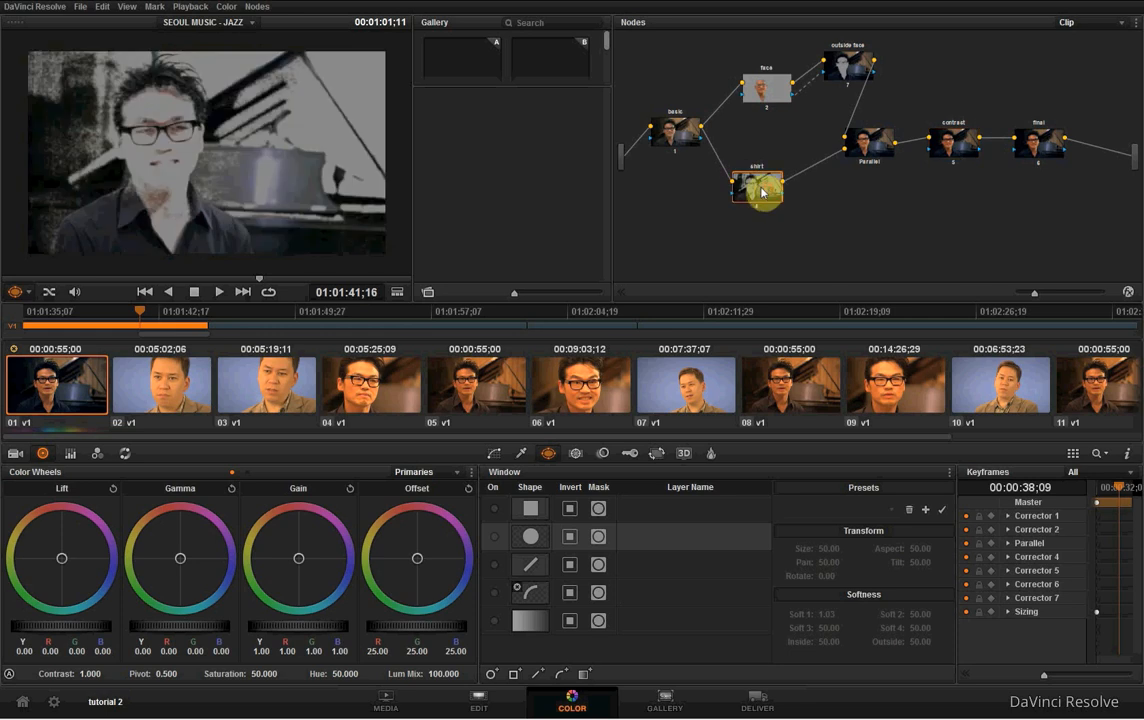
pyautogui.click(496, 596)
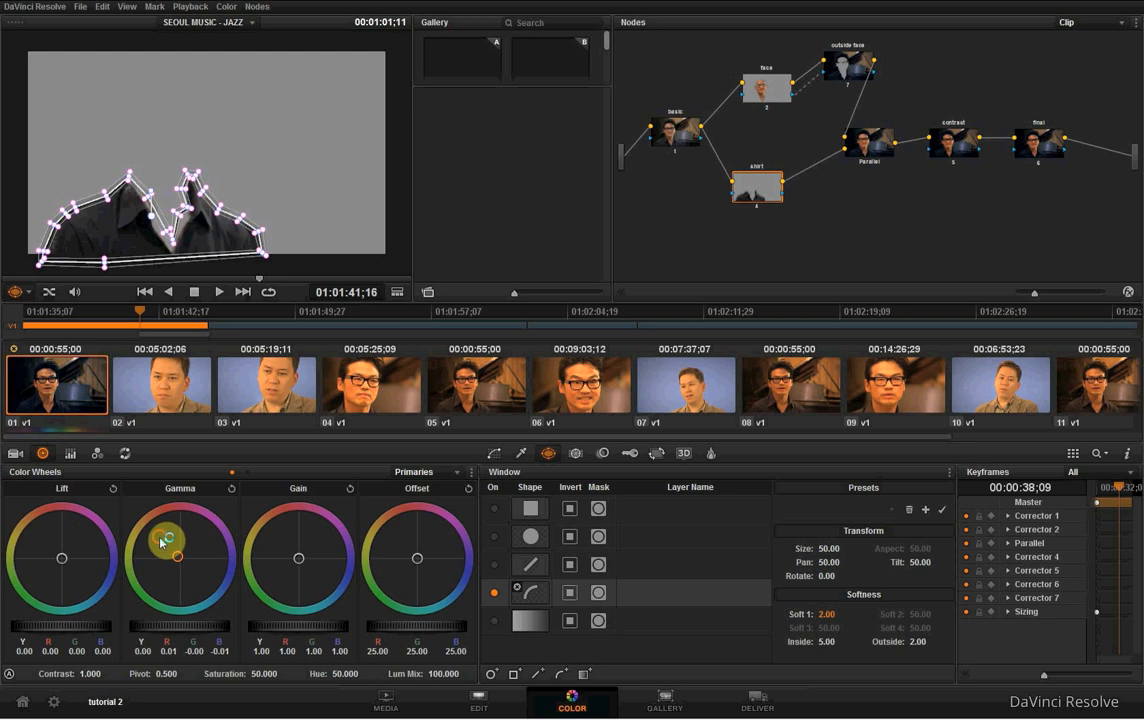
pyautogui.click(969, 145)
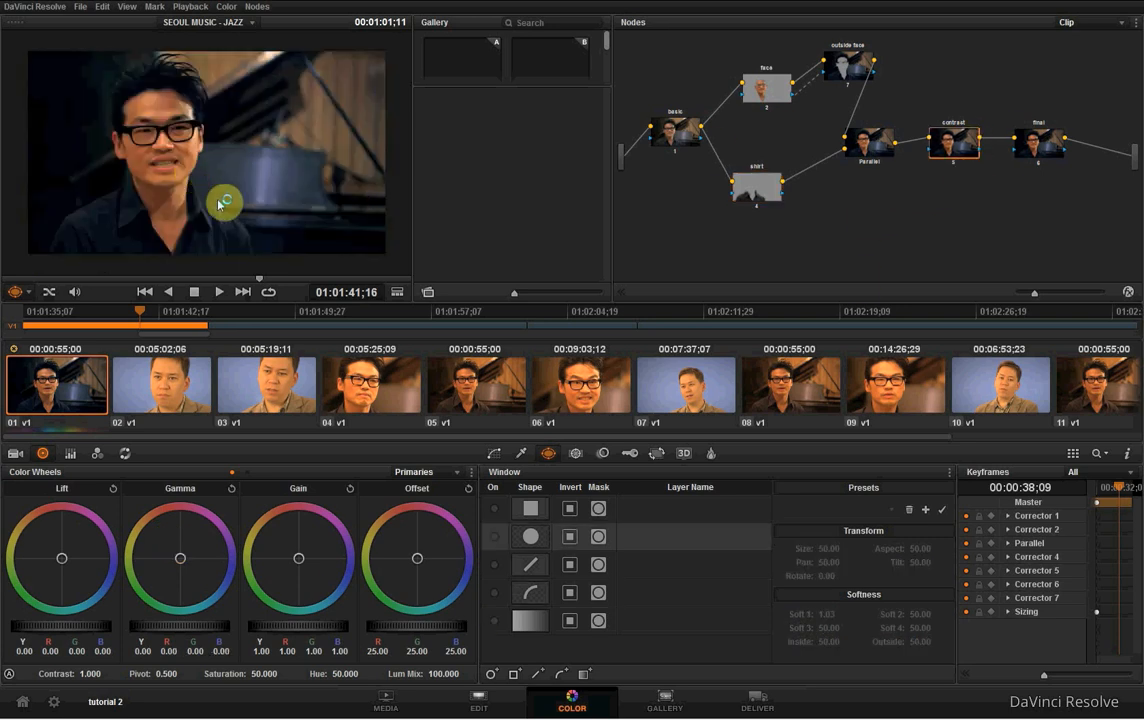
# - Try warming the shirt node's lift to red 0.02 and blue -0.02, comparing the result at the contrast node
pyautogui.click(771, 190)
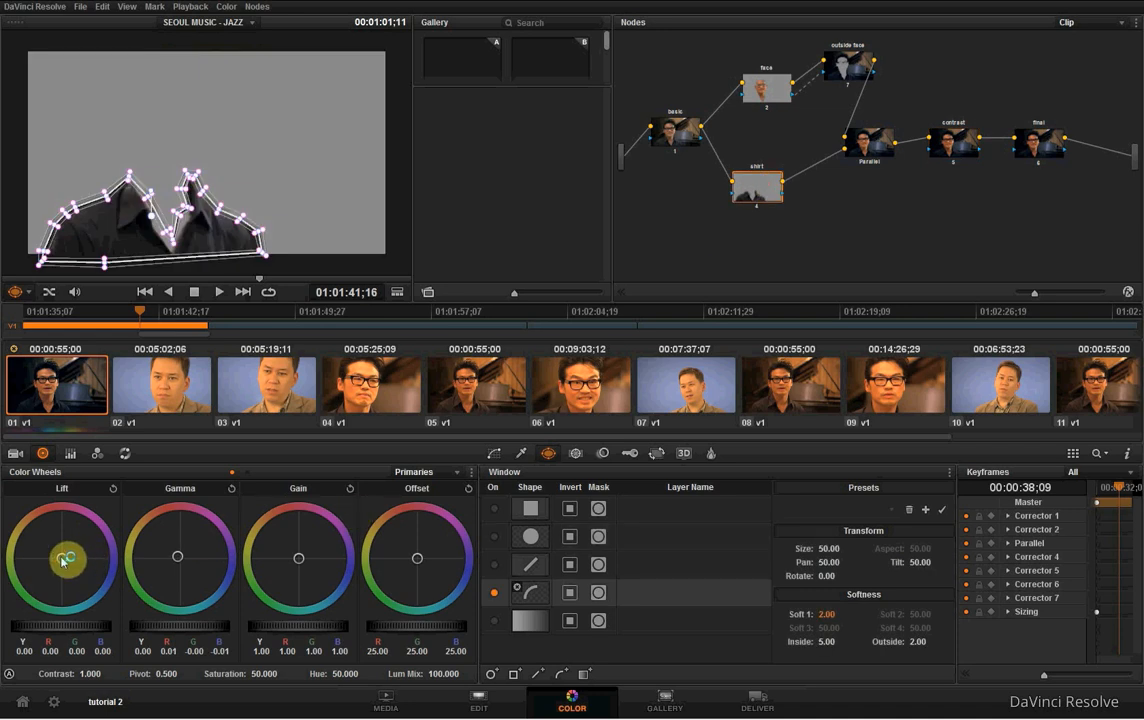
pyautogui.moveTo(60, 558); pyautogui.dragTo(52, 545)
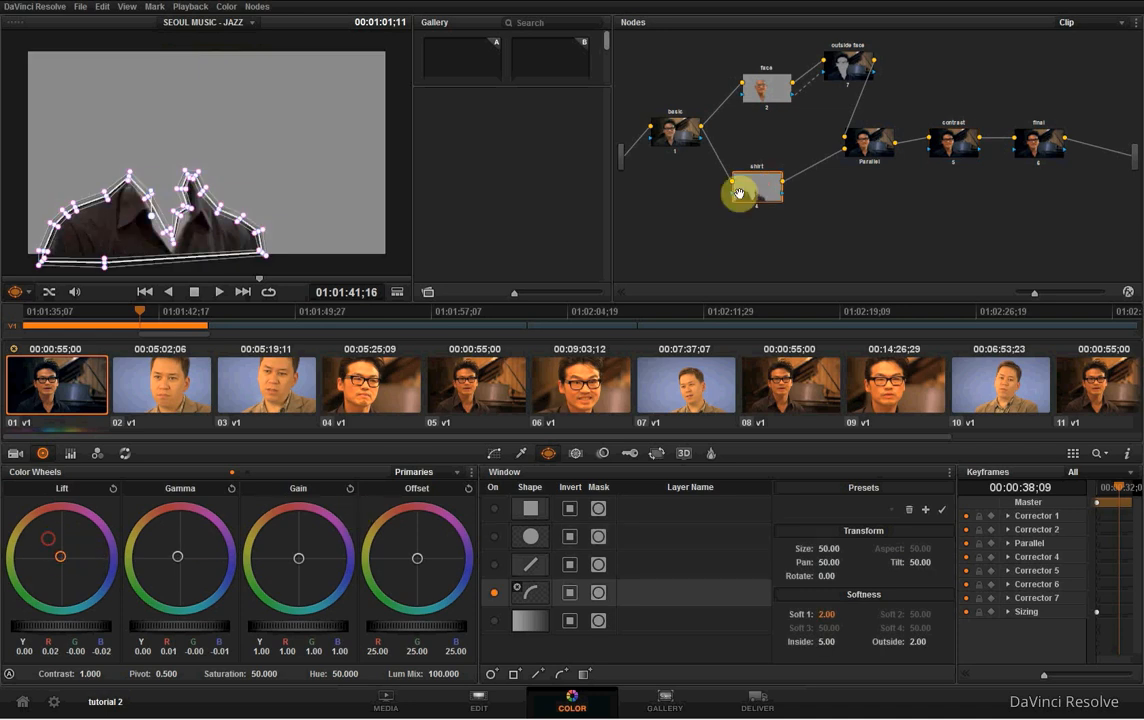
pyautogui.click(955, 140)
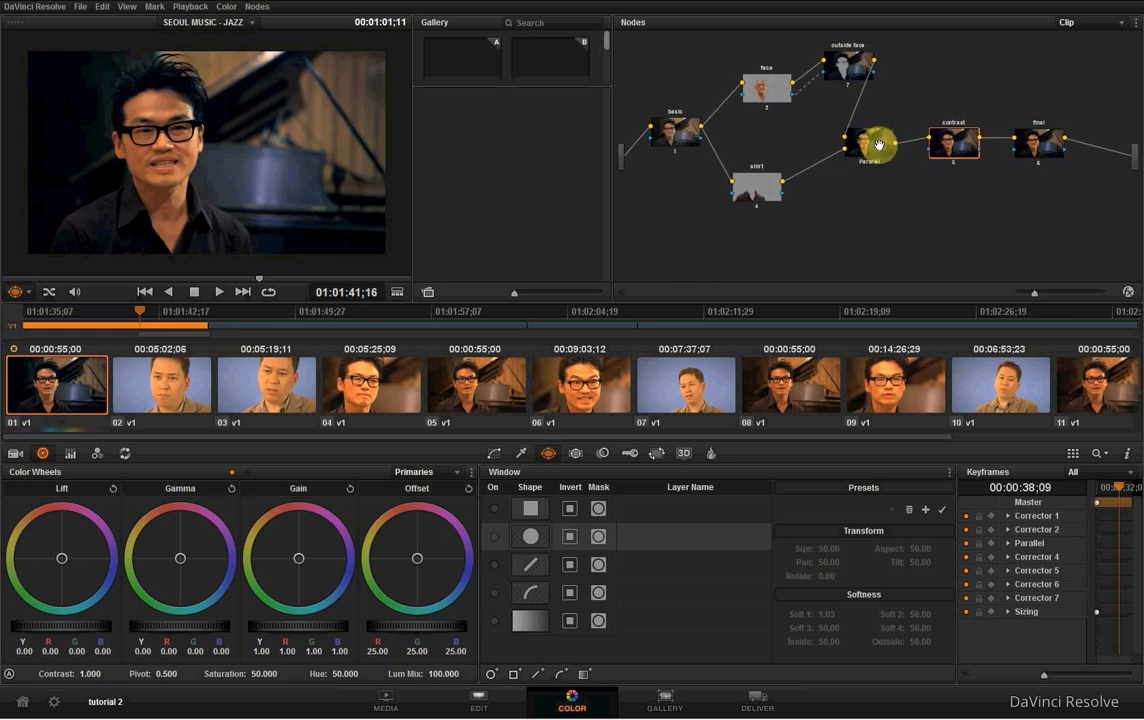
pyautogui.click(765, 185)
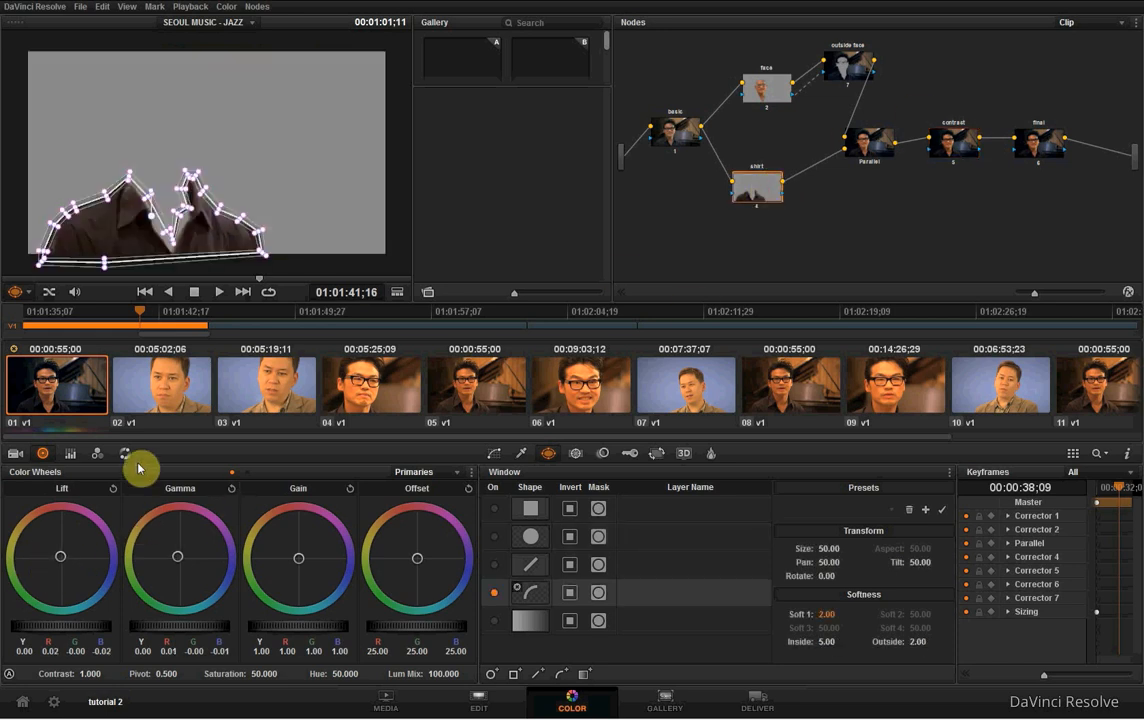
# - Reset the shirt node's lift and set its gamma to red 0.02 and blue -0.02, checking the grade through the clip
pyautogui.click(113, 488)
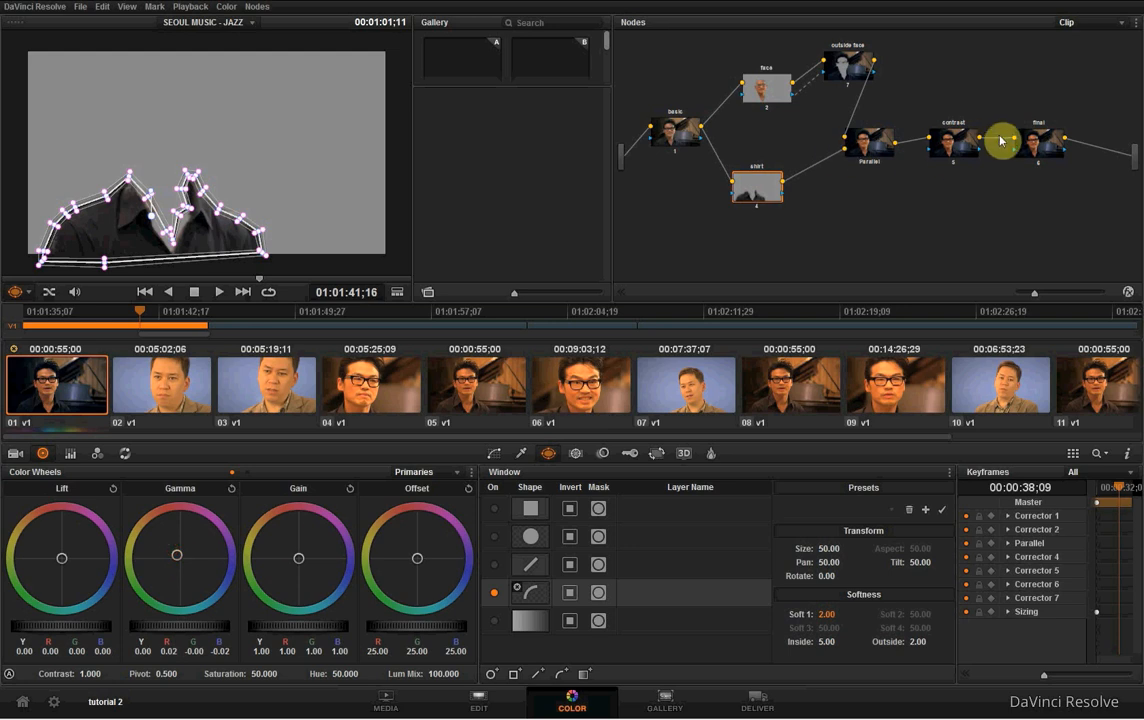
pyautogui.click(955, 150)
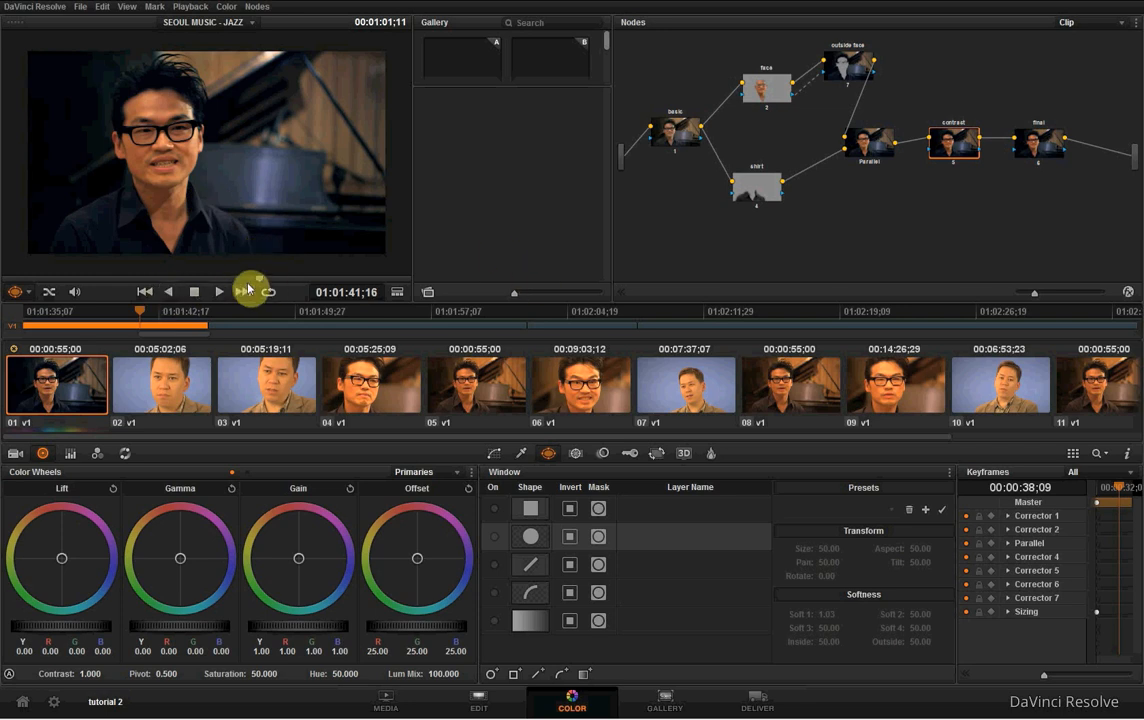
pyautogui.moveTo(177, 278)
pyautogui.mouseDown()
pyautogui.moveTo(88, 280)
pyautogui.moveTo(360, 282)
pyautogui.mouseUp()
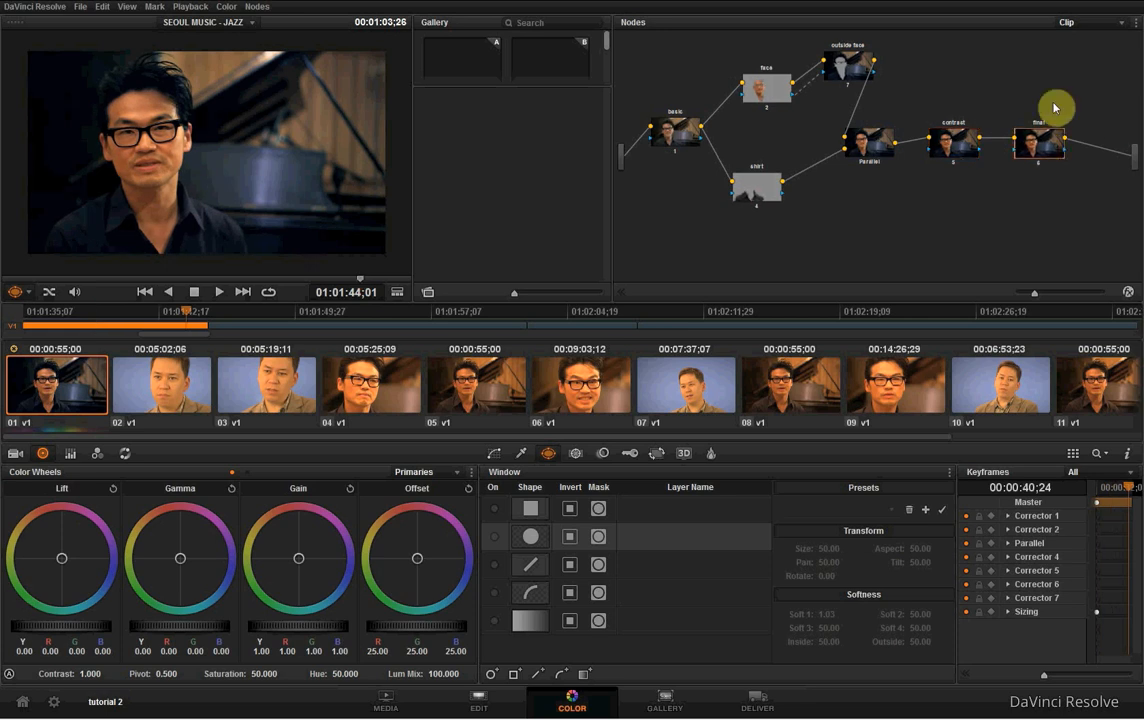
# - Lower the shirt, face, outside face, parallel, contrast and final nodes slightly in the node graph
pyautogui.moveTo(762, 195); pyautogui.dragTo(766, 217)
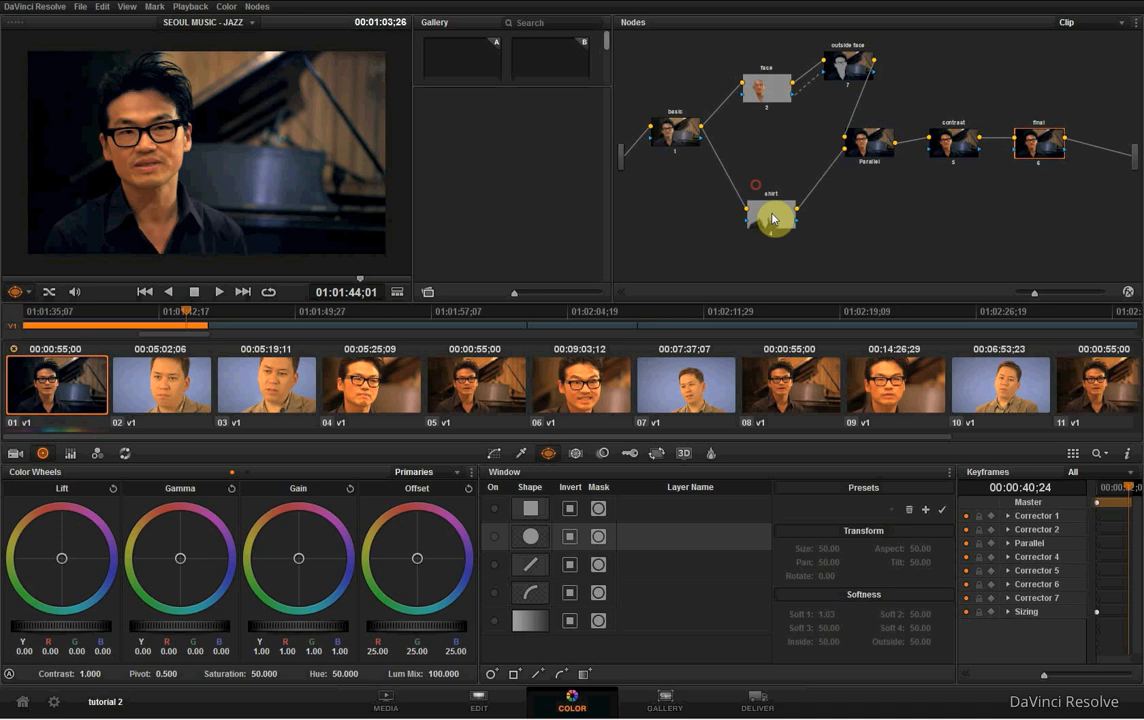
pyautogui.moveTo(766, 89); pyautogui.dragTo(766, 115)
pyautogui.moveTo(840, 64); pyautogui.dragTo(860, 90)
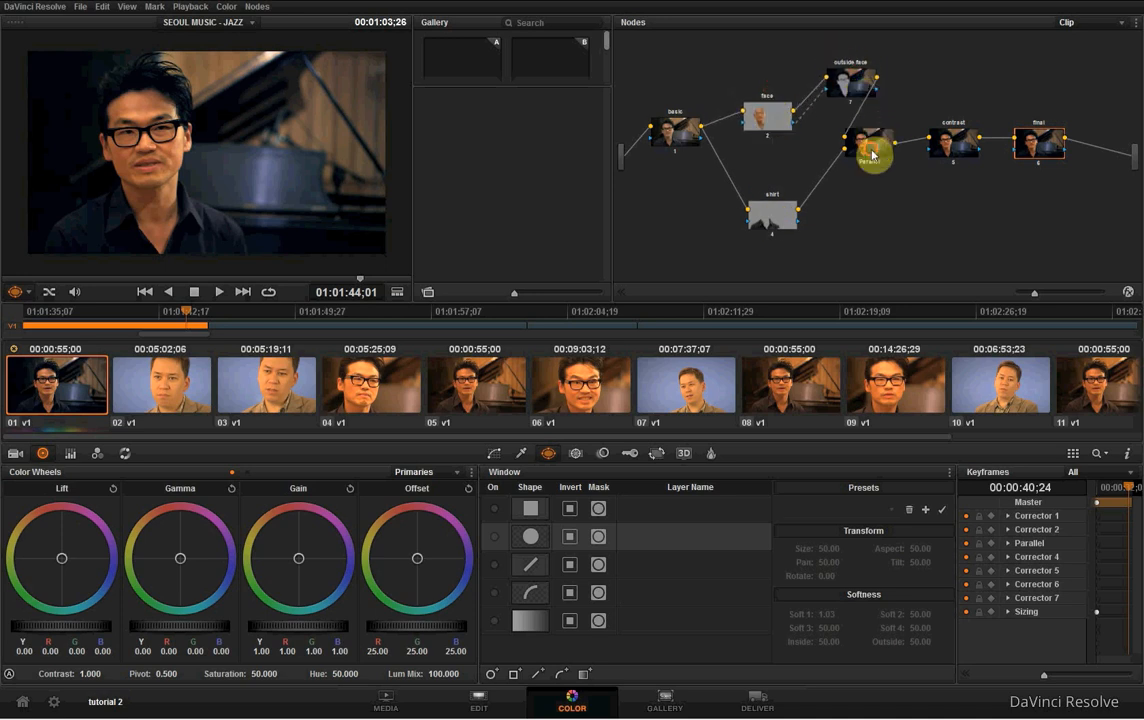
pyautogui.moveTo(873, 153); pyautogui.dragTo(876, 179)
pyautogui.moveTo(958, 146); pyautogui.dragTo(968, 162)
pyautogui.moveTo(1034, 147); pyautogui.dragTo(1046, 154)
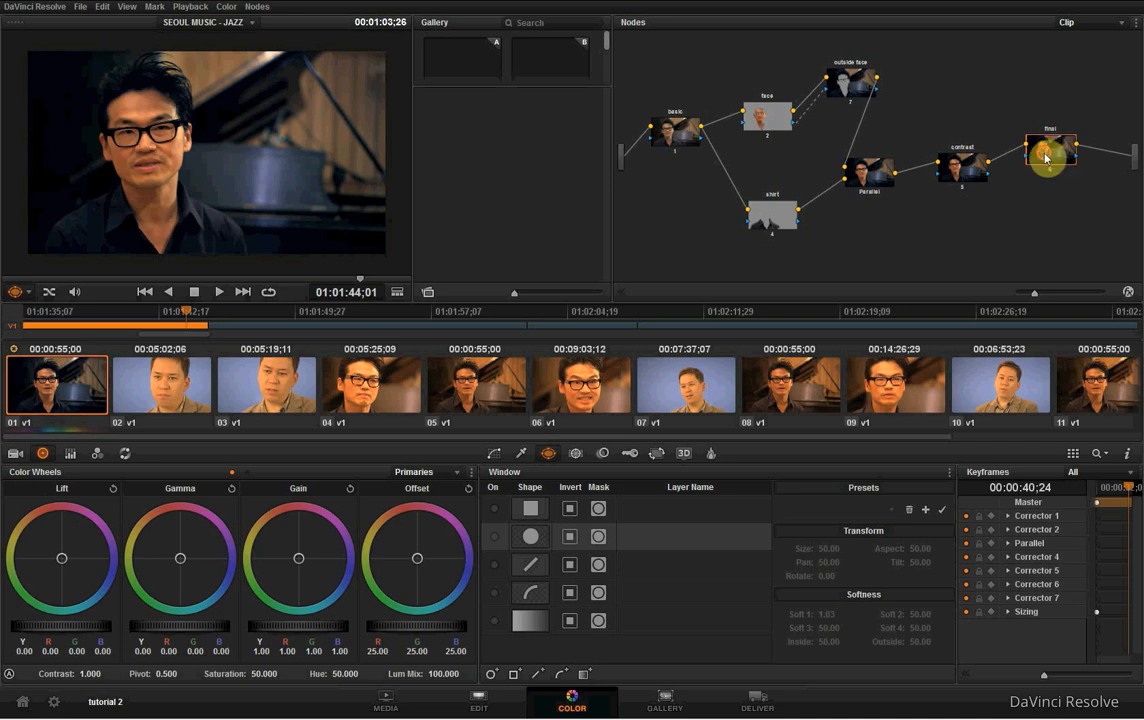
# - Raise the final and contrast nodes in the graph and shift the basic, face, outside face, parallel and shirt nodes slightly right
pyautogui.moveTo(1046, 157); pyautogui.dragTo(1050, 139)
pyautogui.moveTo(963, 171); pyautogui.dragTo(957, 156)
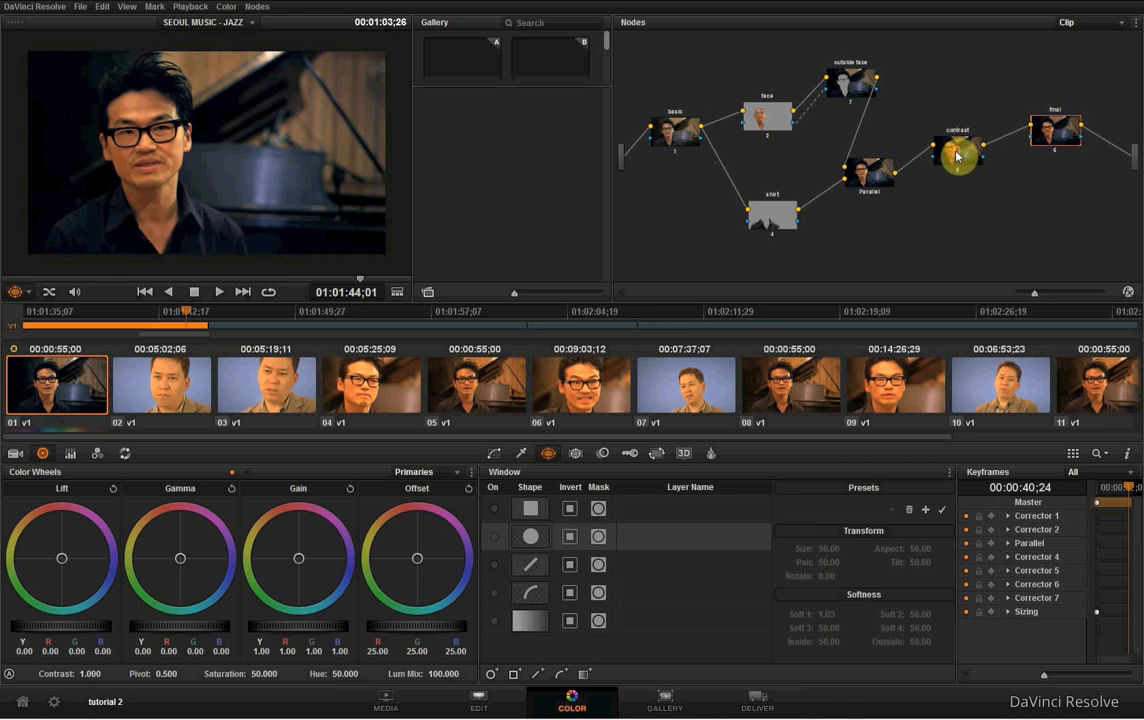
pyautogui.moveTo(854, 172); pyautogui.dragTo(857, 184)
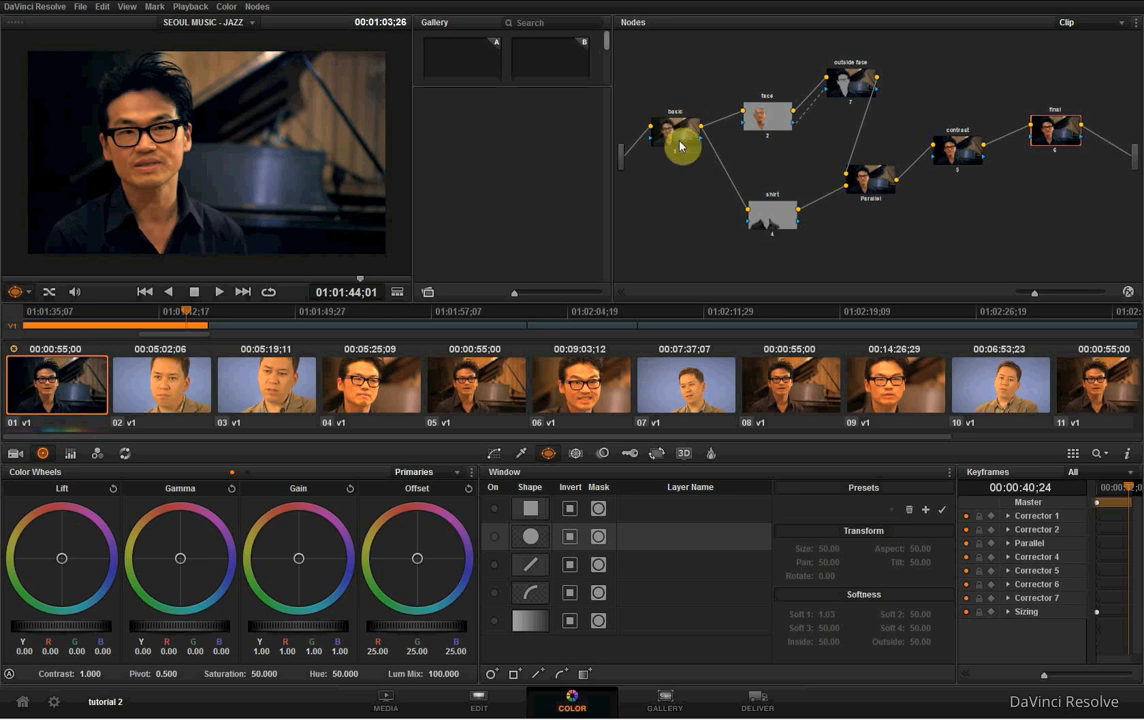
pyautogui.moveTo(670, 137); pyautogui.dragTo(677, 137)
pyautogui.moveTo(772, 118); pyautogui.dragTo(785, 116)
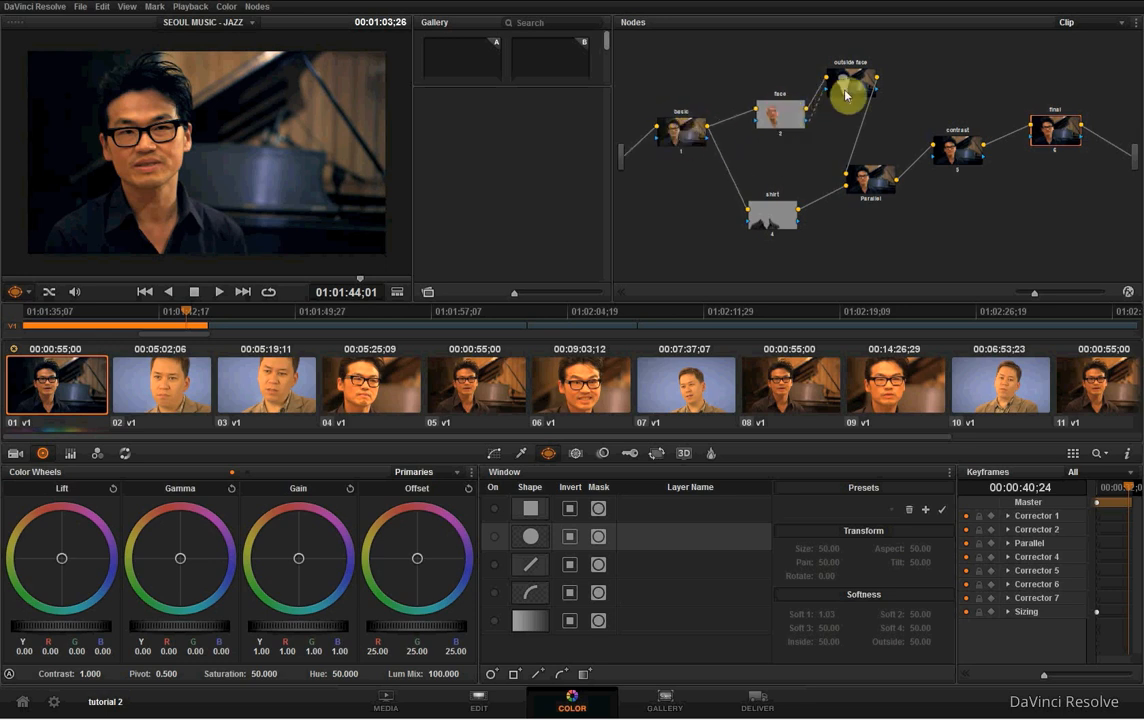
pyautogui.moveTo(845, 95); pyautogui.dragTo(871, 89)
pyautogui.moveTo(868, 184); pyautogui.dragTo(872, 188)
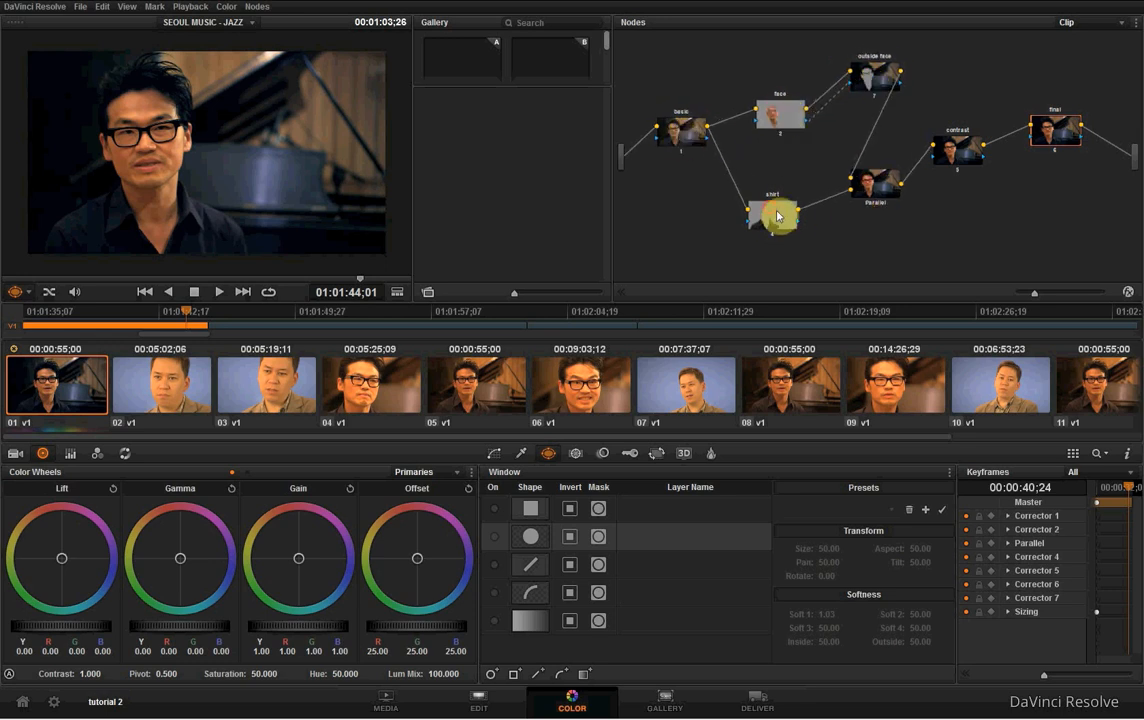
pyautogui.moveTo(778, 215); pyautogui.dragTo(788, 218)
# - Step through the parallel, basic, face, outside face, shirt and contrast nodes to review what each contributes to the grade
pyautogui.click(876, 182)
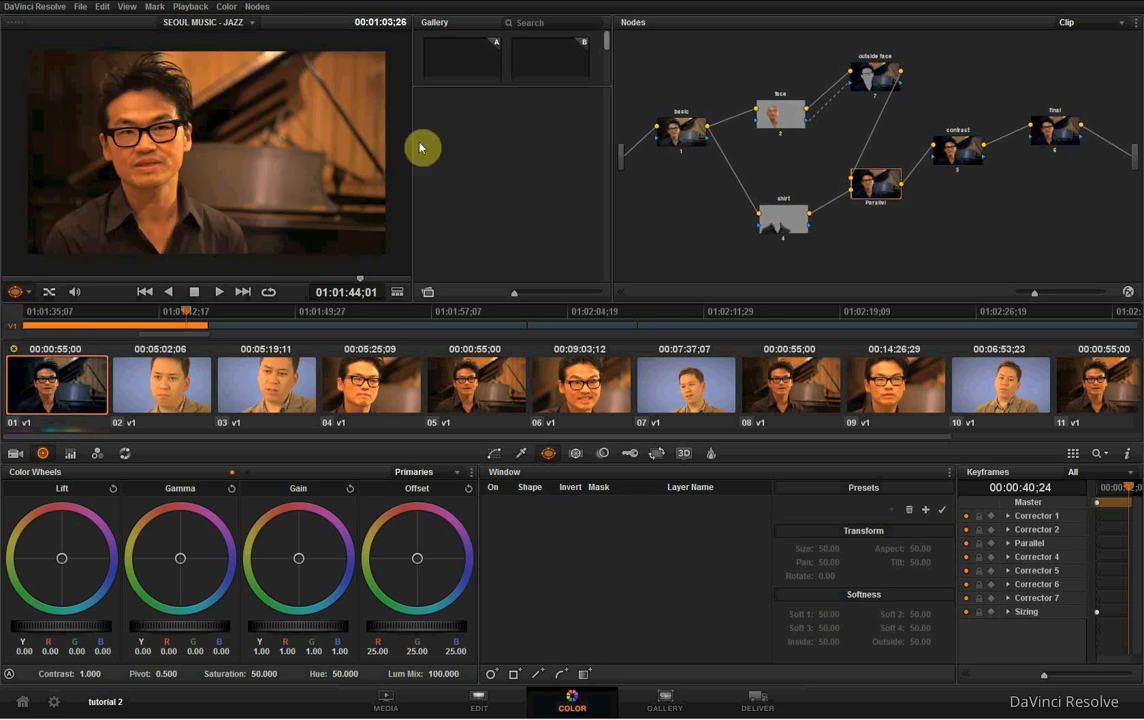
pyautogui.click(682, 135)
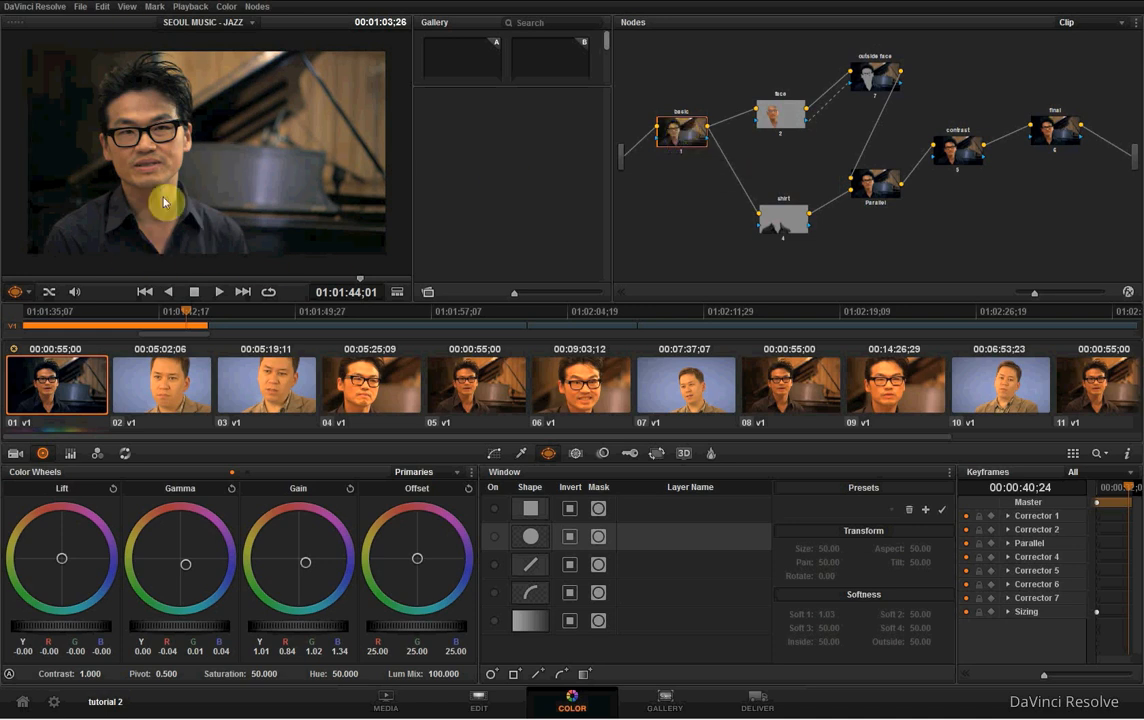
pyautogui.click(790, 116)
pyautogui.click(875, 74)
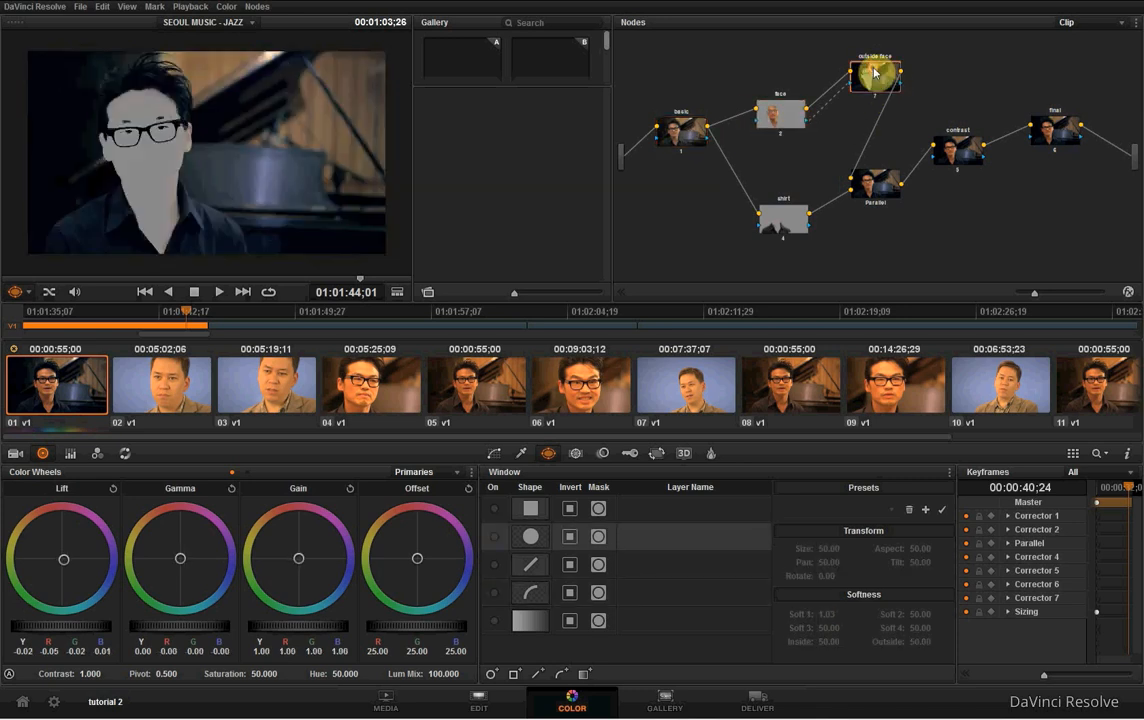
pyautogui.click(794, 226)
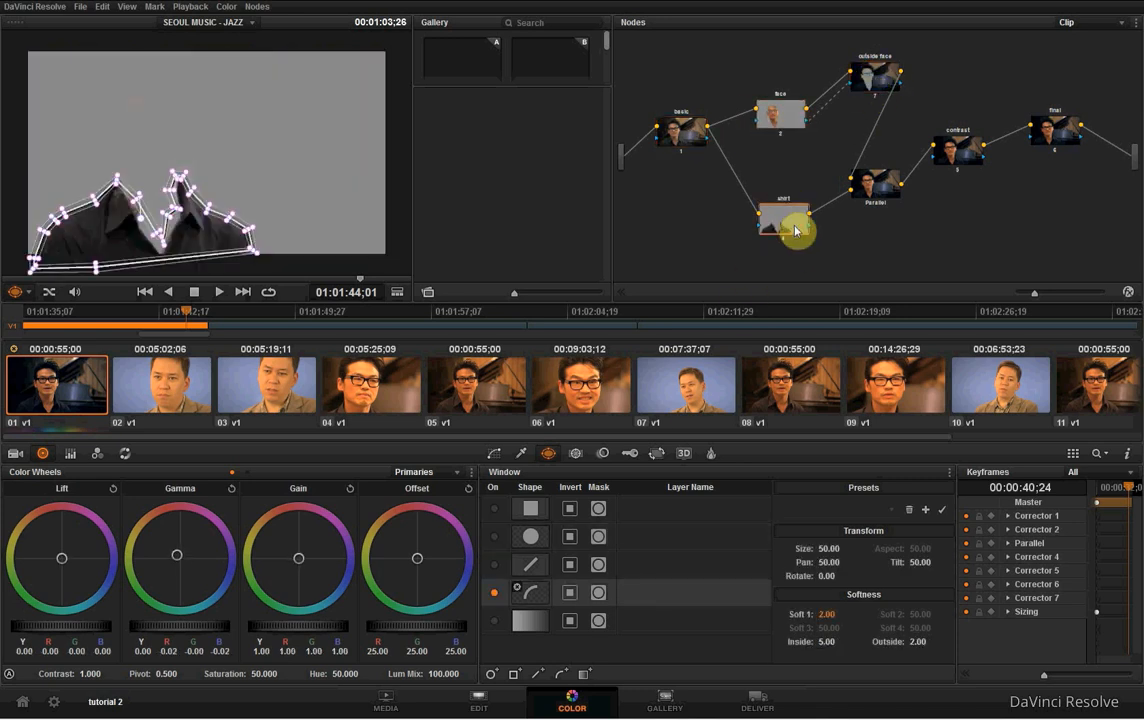
pyautogui.click(970, 150)
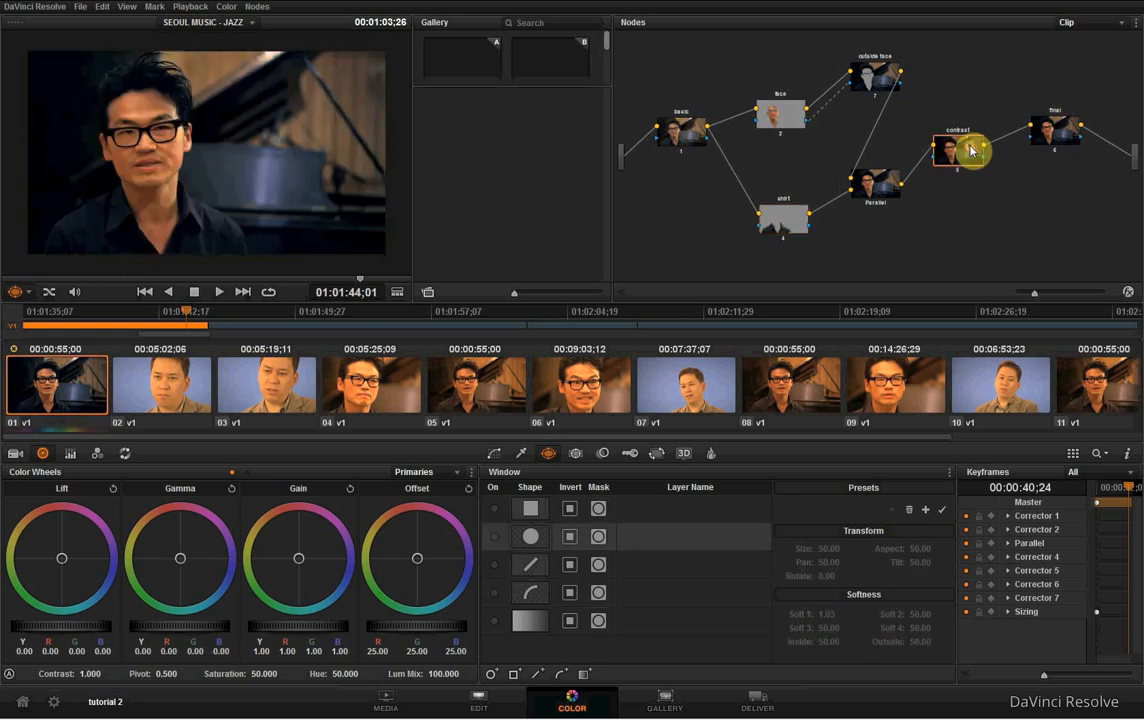
# - Examine the custom curves of the contrast and outside face nodes and scrub through the clip to check the overall grade
pyautogui.click(495, 454)
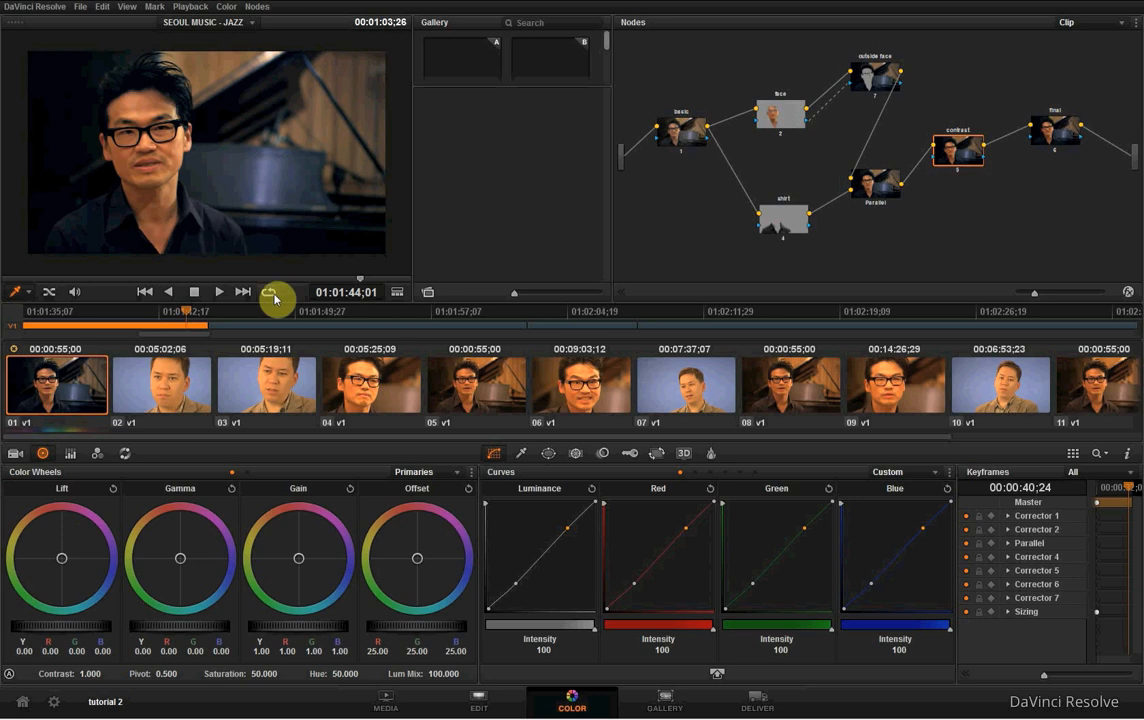
pyautogui.click(872, 78)
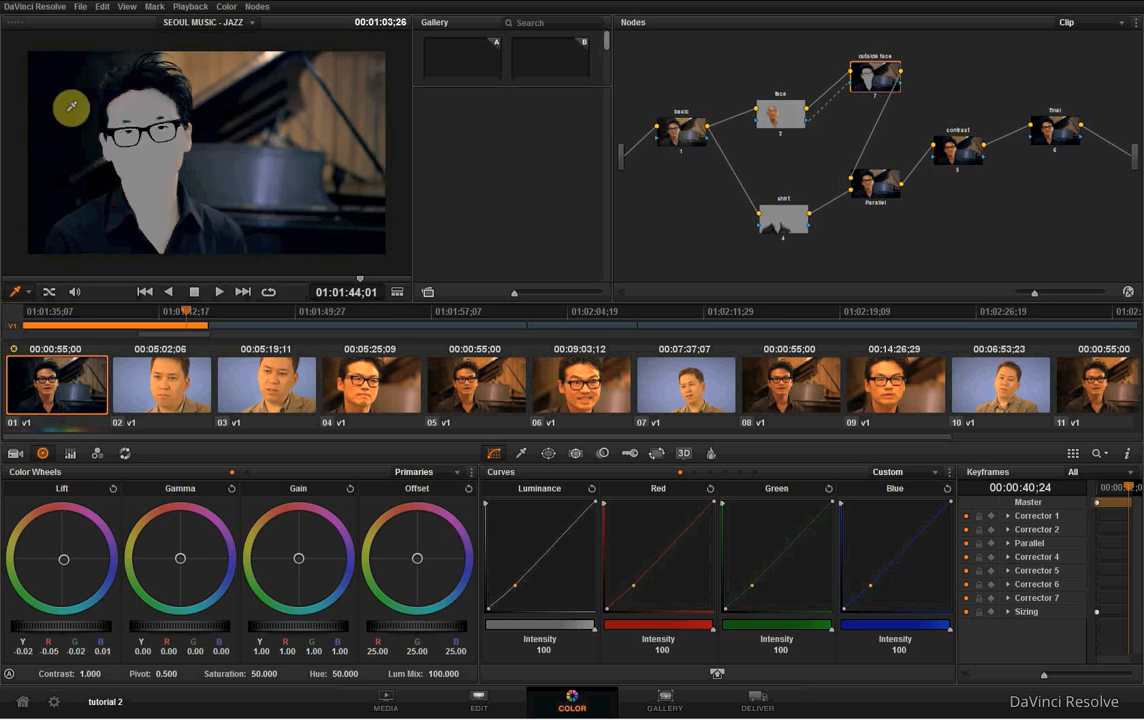
pyautogui.click(958, 158)
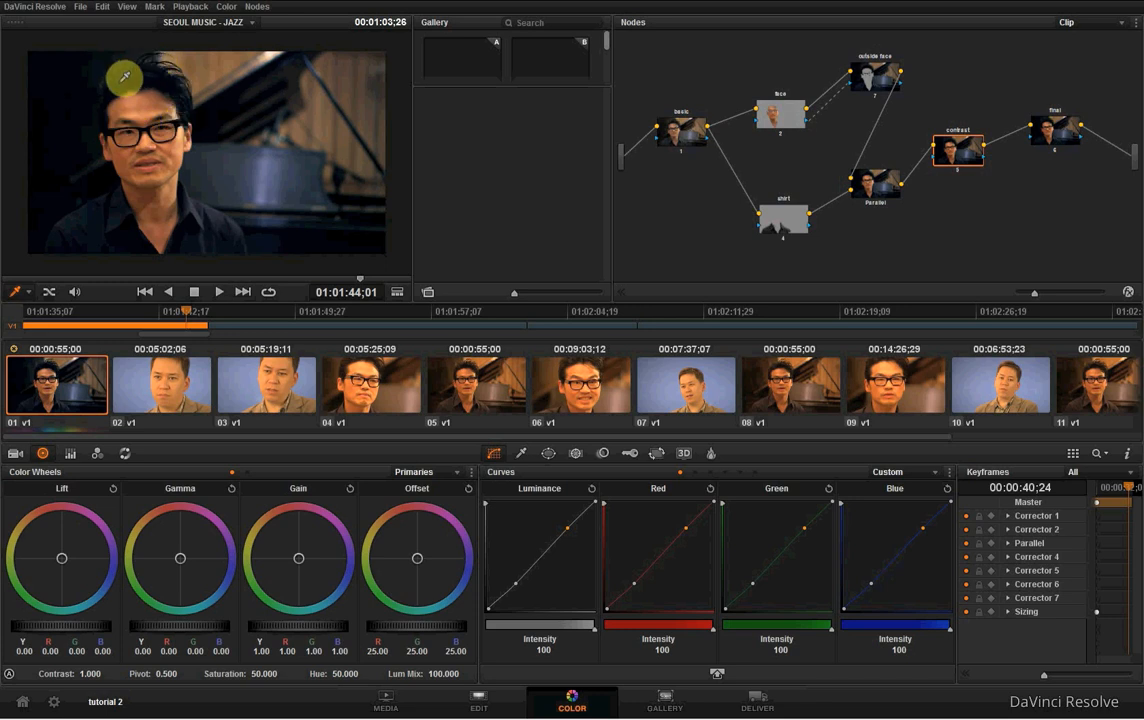
pyautogui.moveTo(363, 283); pyautogui.dragTo(120, 283)
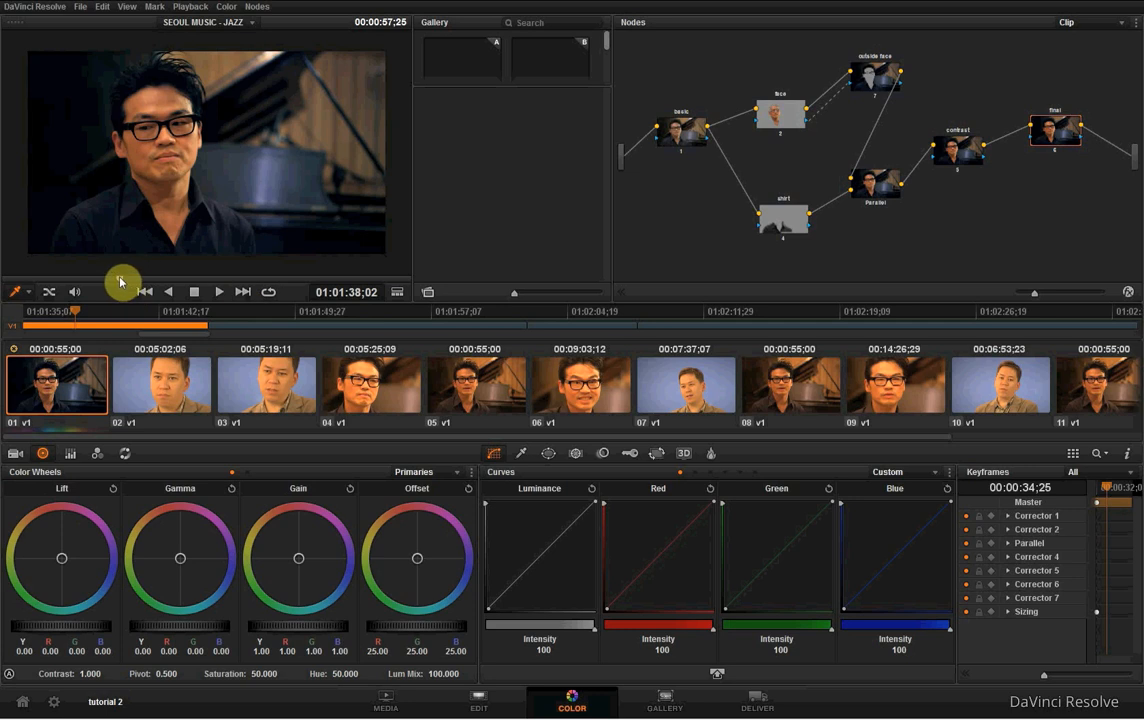
pyautogui.moveTo(119, 278); pyautogui.dragTo(240, 283)
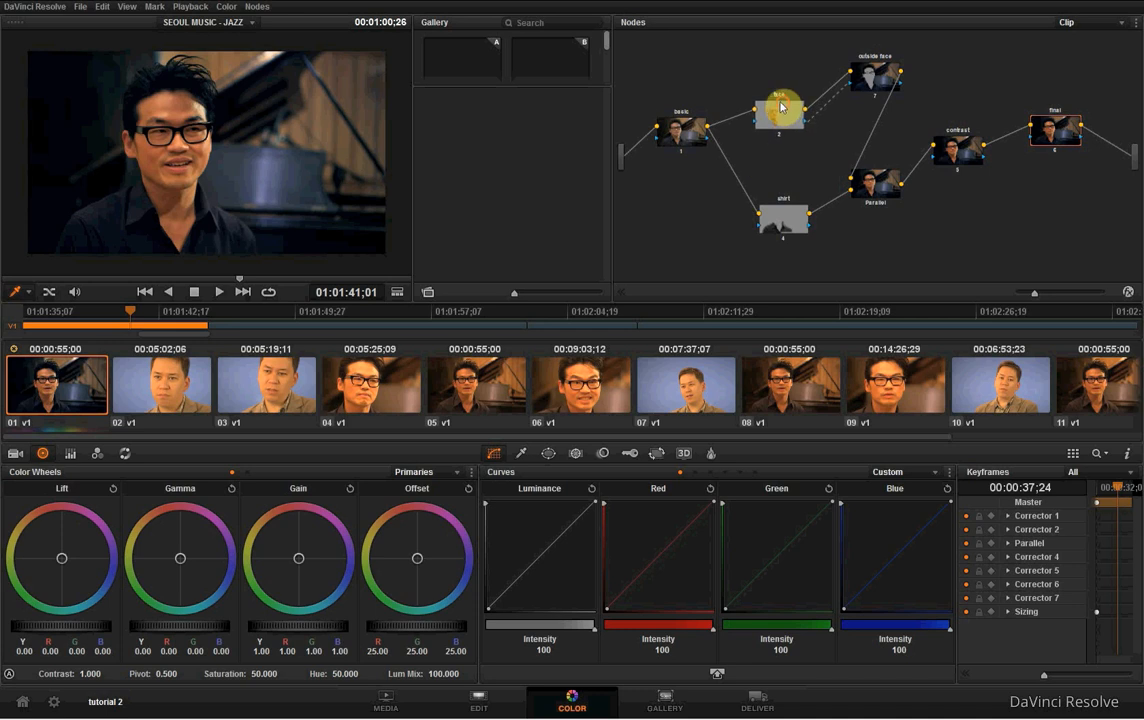
# - Raise the face, outside face and shirt nodes slightly in the graph and lower the basic node to sit between the two branches
pyautogui.moveTo(779, 110); pyautogui.dragTo(774, 85)
pyautogui.moveTo(684, 139); pyautogui.dragTo(684, 166)
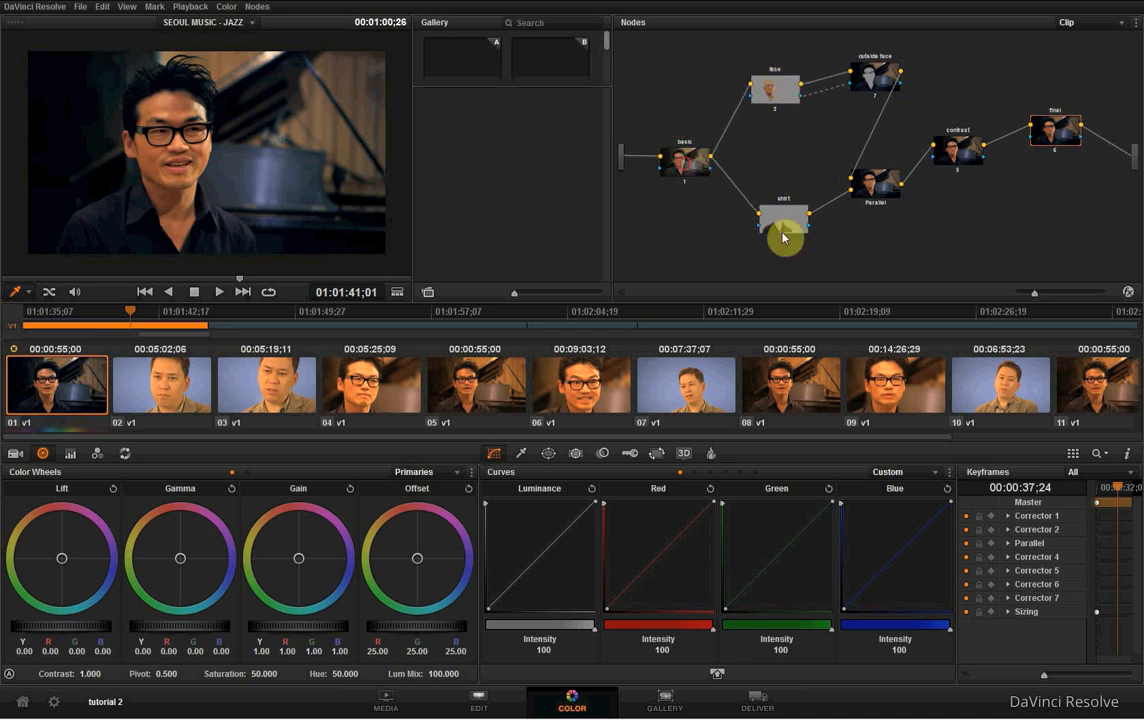
pyautogui.moveTo(779, 228); pyautogui.dragTo(778, 218)
pyautogui.moveTo(696, 166); pyautogui.dragTo(686, 177)
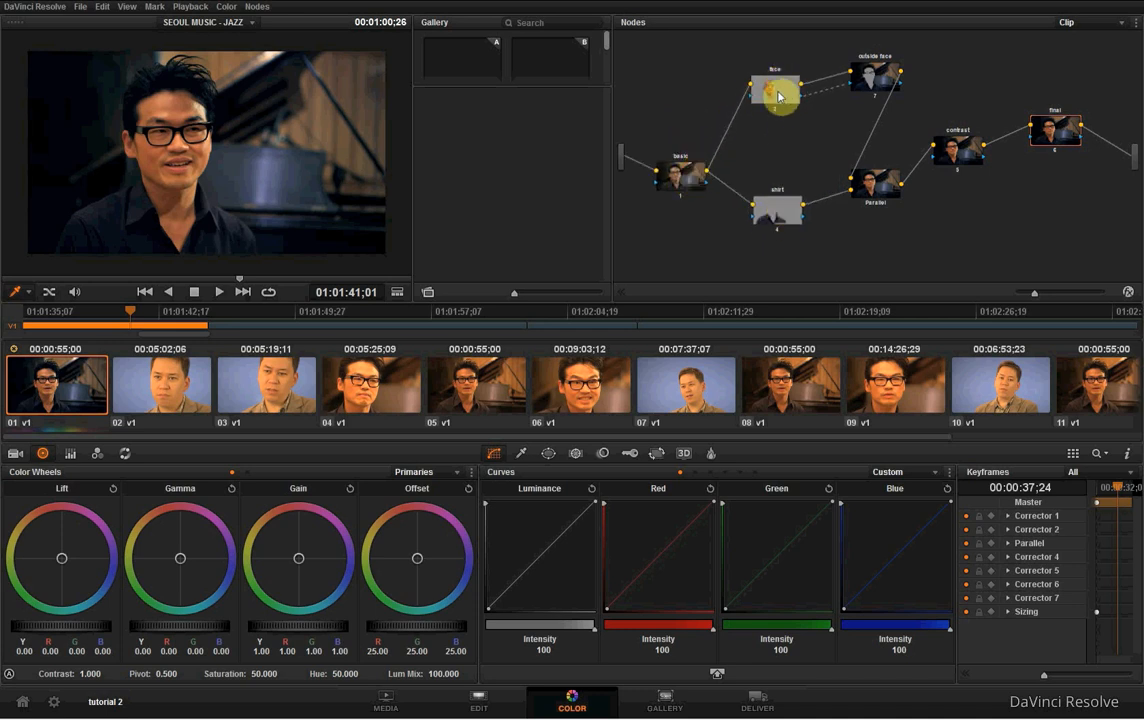
pyautogui.moveTo(779, 88); pyautogui.dragTo(770, 94)
pyautogui.moveTo(873, 78); pyautogui.dragTo(866, 73)
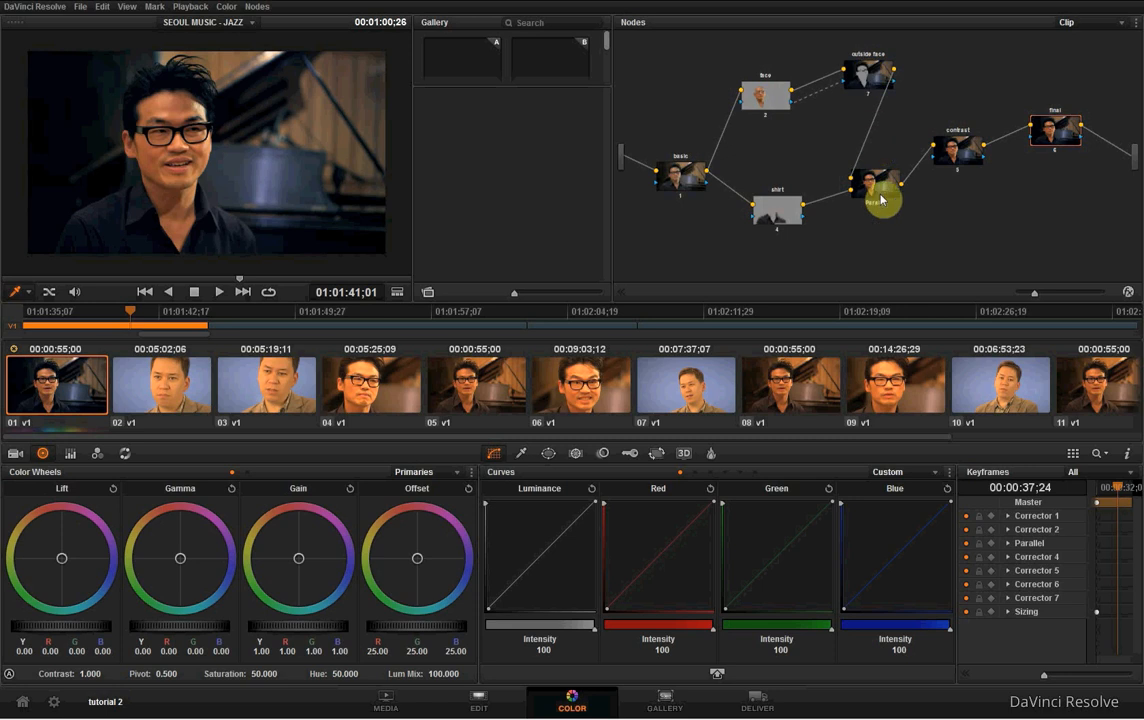
# - Line up the contrast and final nodes in the graph, shift the parallel and shirt nodes slightly right, and select the basic node
pyautogui.moveTo(947, 161); pyautogui.dragTo(960, 143)
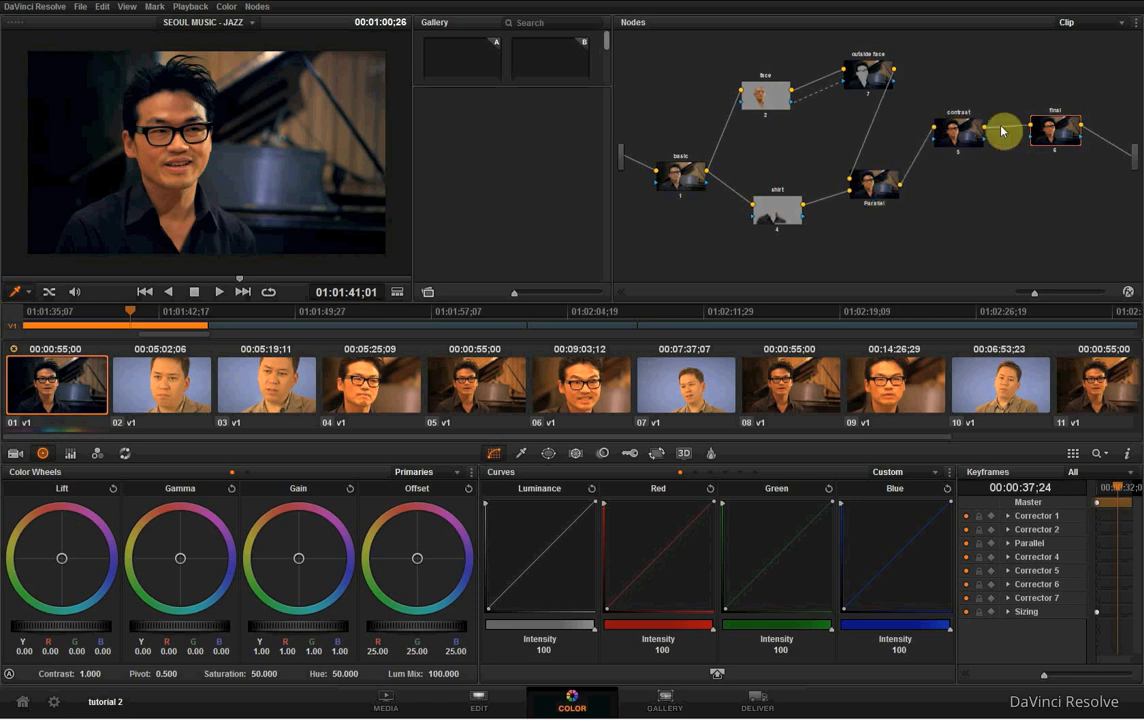
pyautogui.moveTo(1051, 131); pyautogui.dragTo(1053, 138)
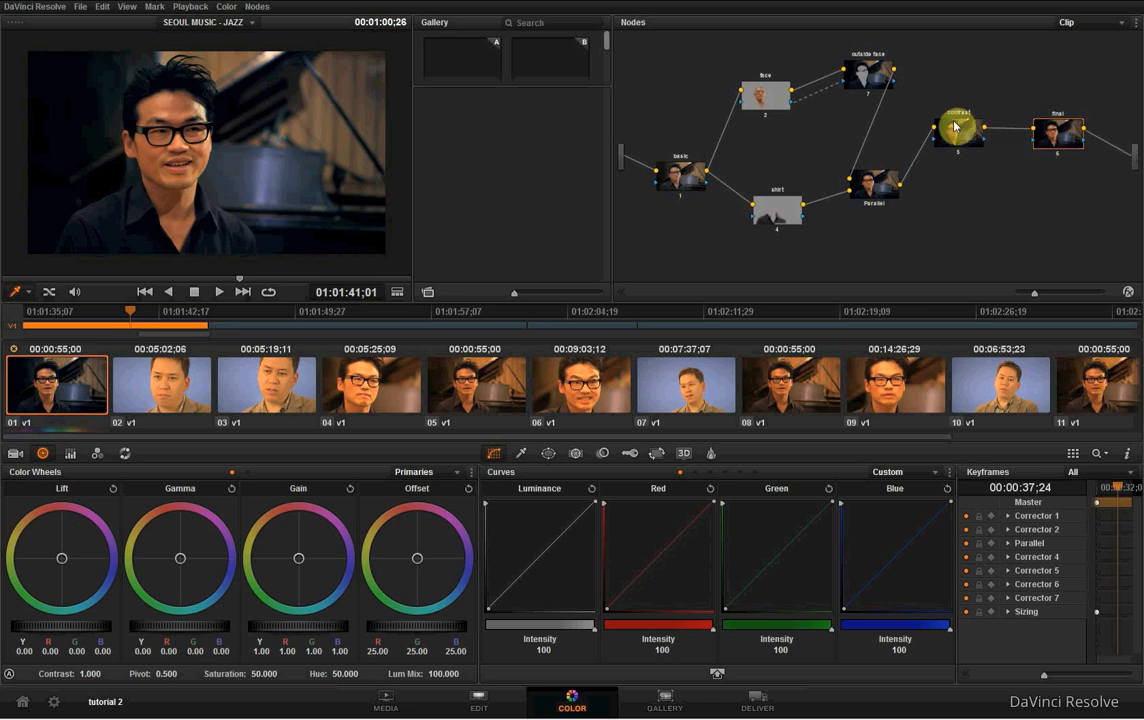
pyautogui.moveTo(953, 126); pyautogui.dragTo(961, 130)
pyautogui.moveTo(876, 183); pyautogui.dragTo(891, 186)
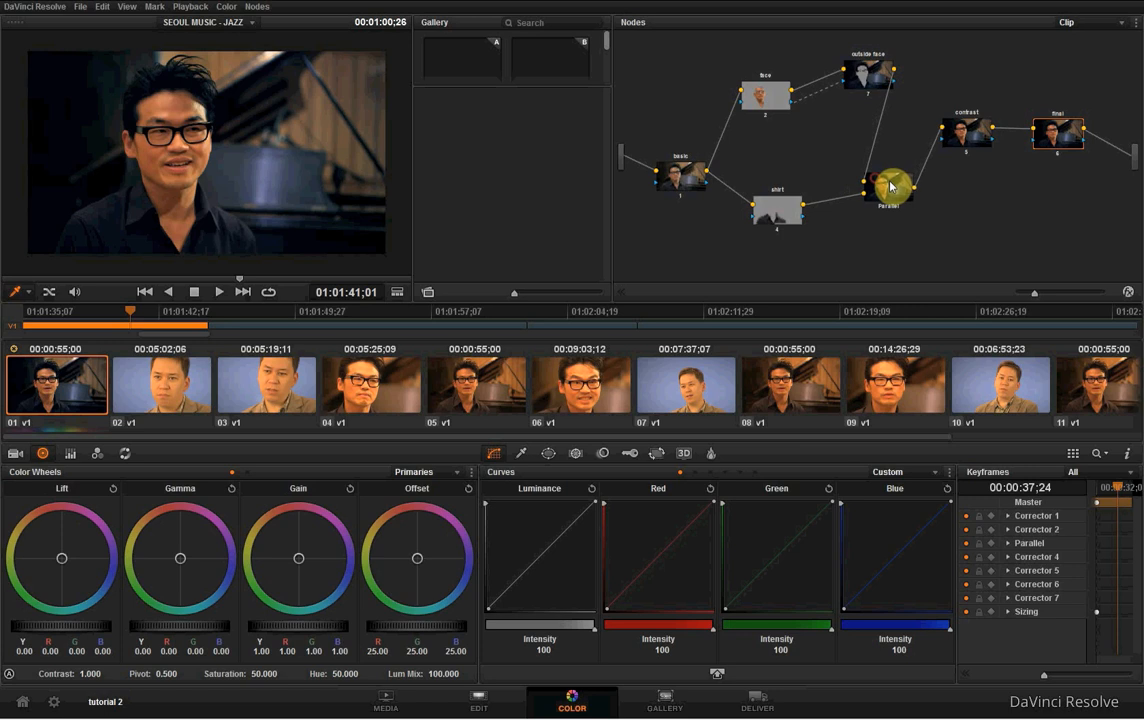
pyautogui.moveTo(792, 211); pyautogui.dragTo(803, 212)
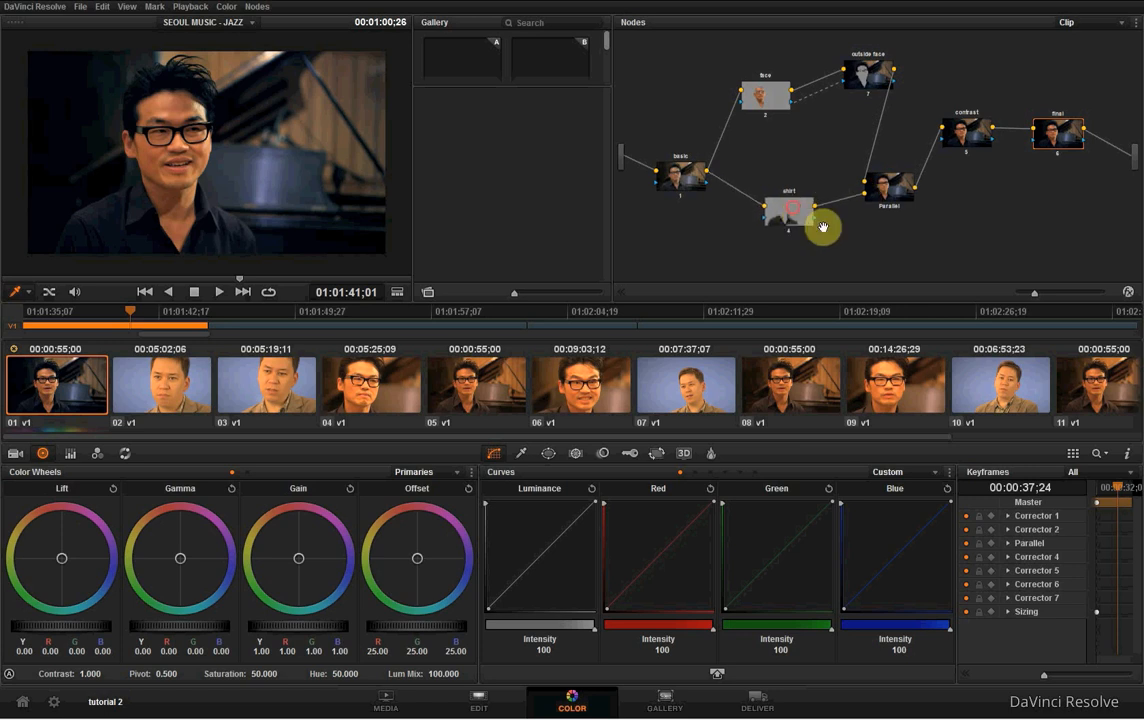
pyautogui.click(891, 186)
pyautogui.click(678, 180)
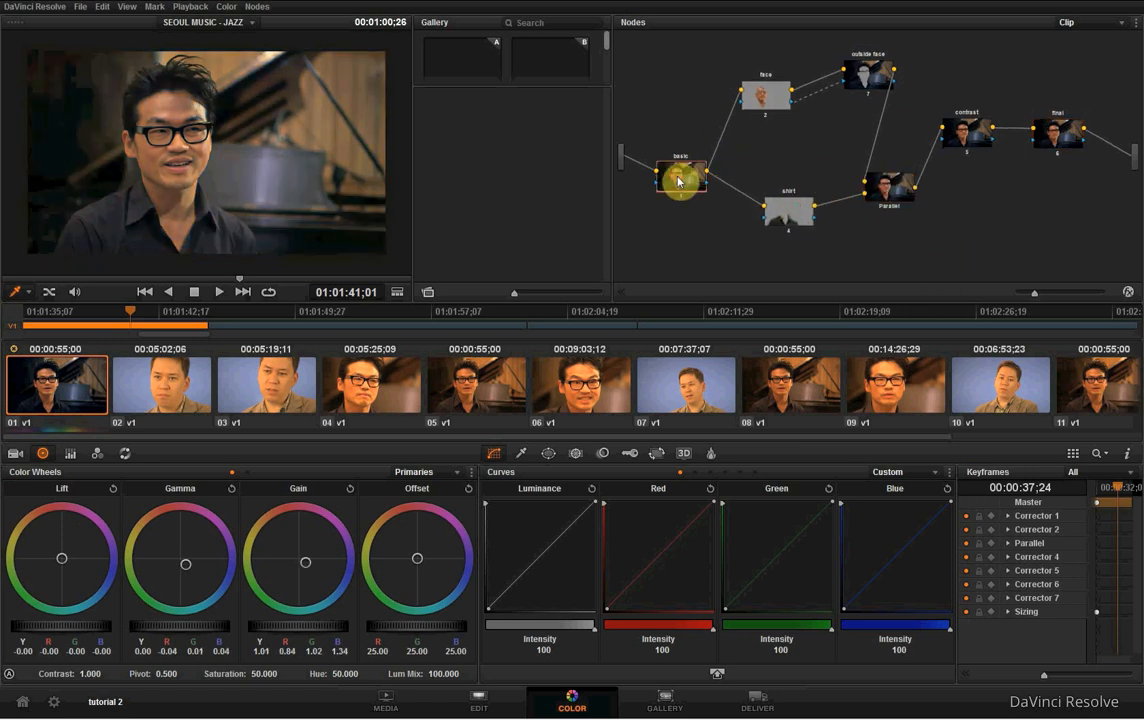
# - Raise the shadow point of the contrast node's luminance curve slightly and select the final node
pyautogui.click(1060, 135)
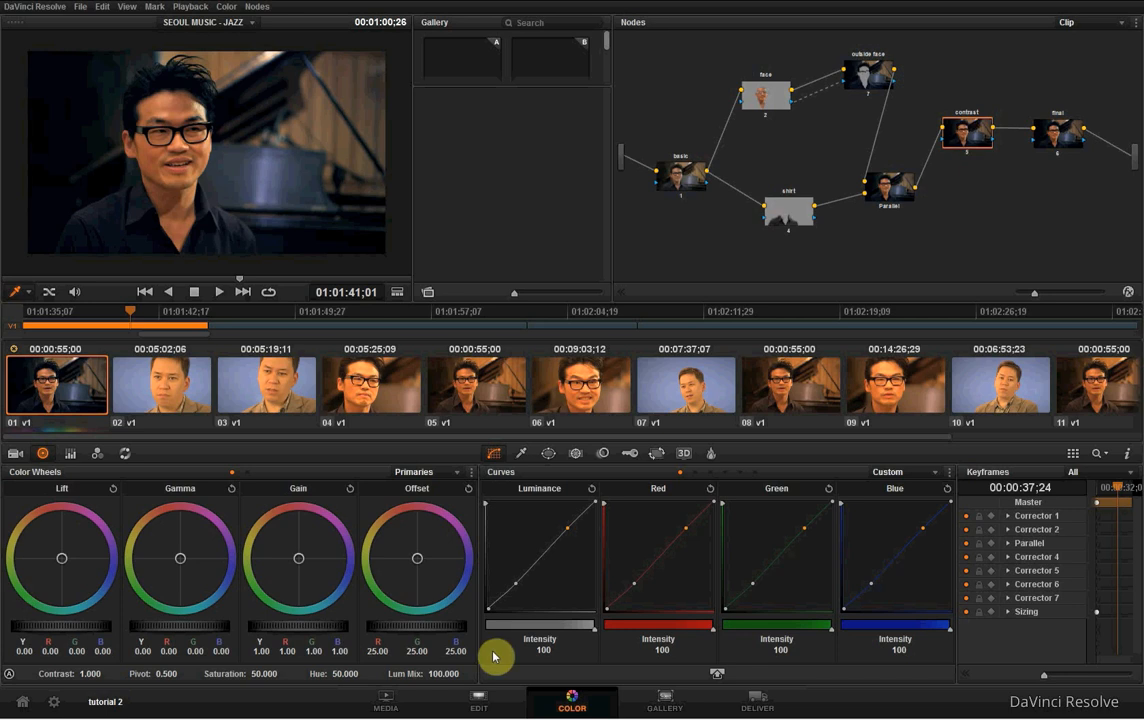
pyautogui.click(515, 587)
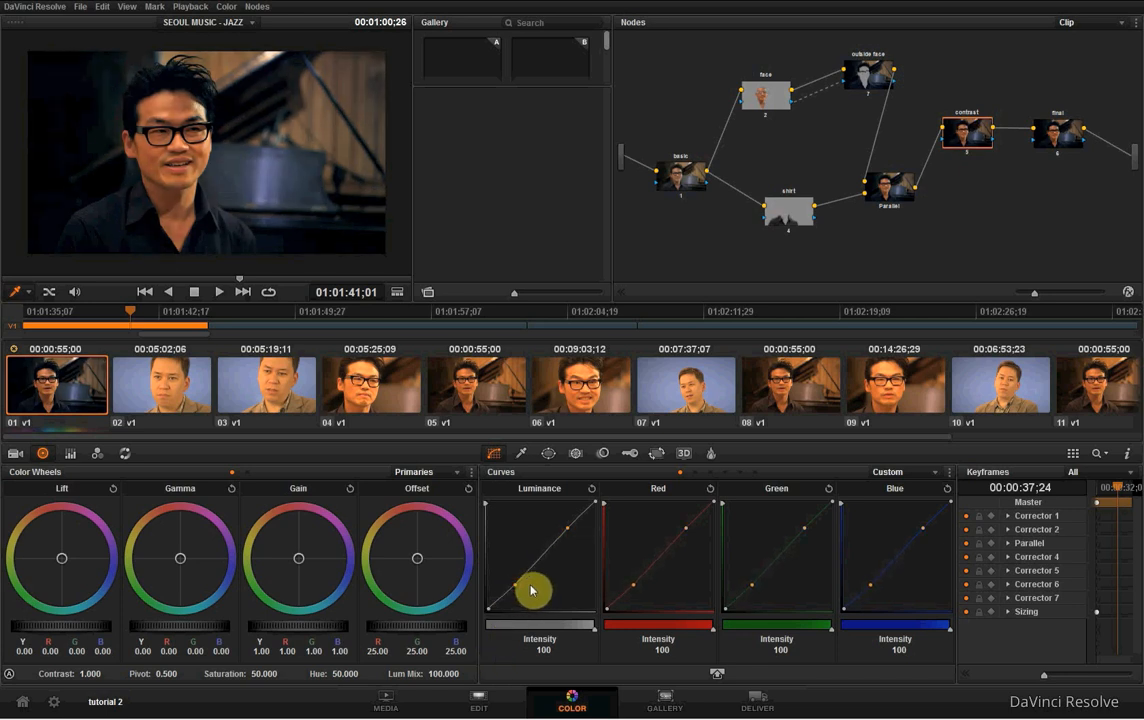
pyautogui.click(1057, 133)
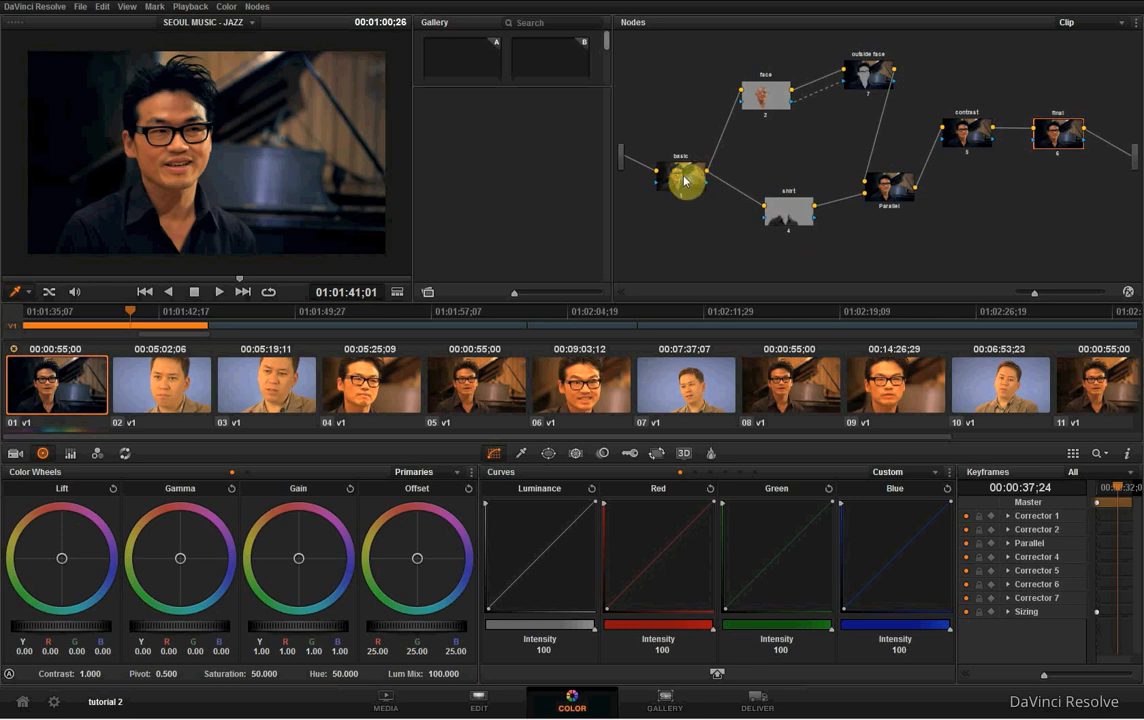
# - Tidy the node graph by raising basic, outside face, parallel, shirt and contrast slightly, shifting face right and lowering final
pyautogui.moveTo(684, 176); pyautogui.dragTo(692, 151)
pyautogui.moveTo(744, 108); pyautogui.dragTo(760, 106)
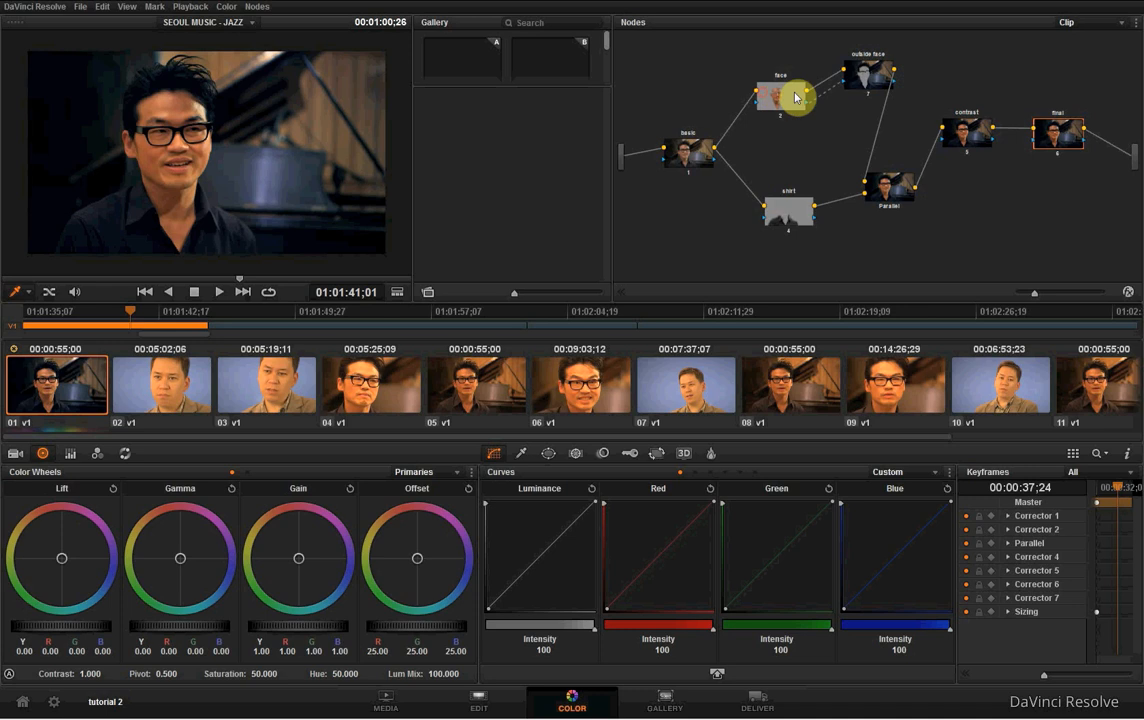
pyautogui.moveTo(868, 77); pyautogui.dragTo(876, 72)
pyautogui.moveTo(890, 190); pyautogui.dragTo(893, 183)
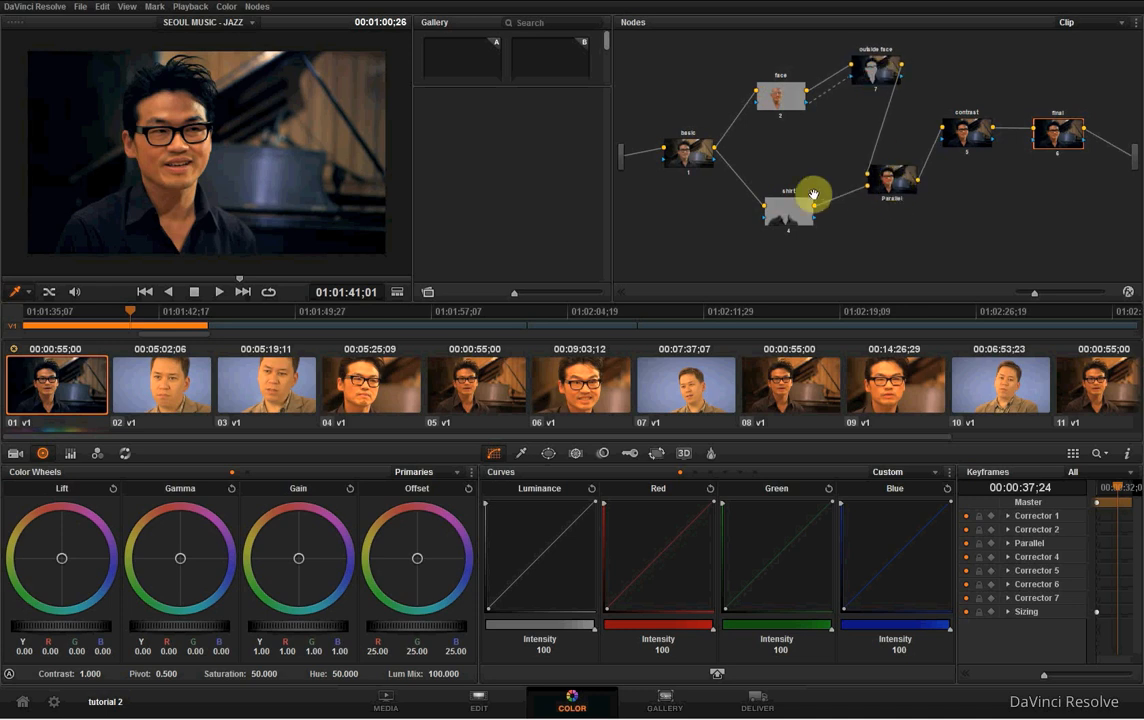
pyautogui.moveTo(794, 218); pyautogui.dragTo(805, 206)
pyautogui.moveTo(985, 145); pyautogui.dragTo(988, 137)
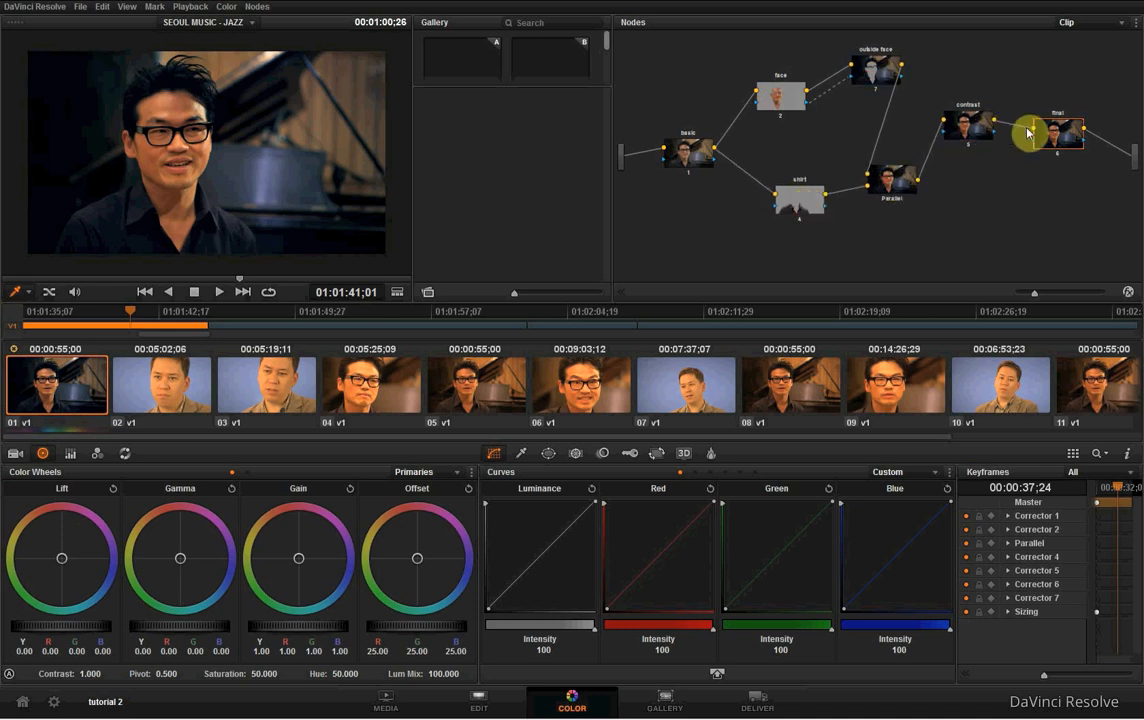
pyautogui.moveTo(1058, 139); pyautogui.dragTo(1060, 153)
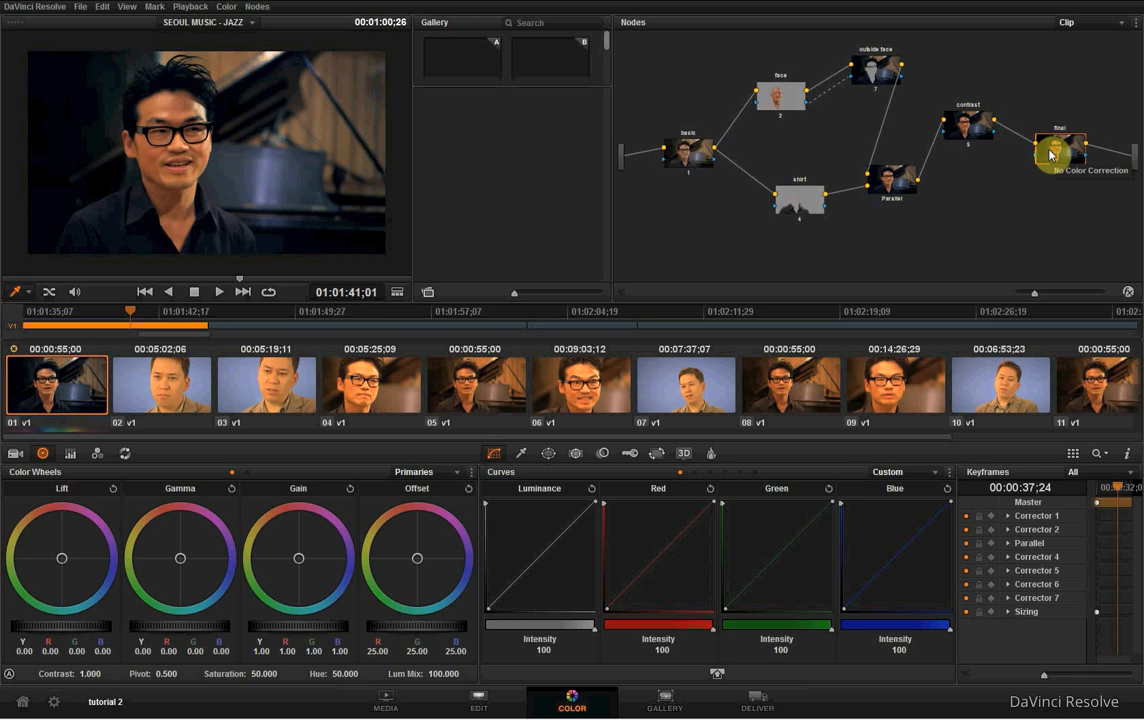
# - Grab a still of clip 01 and apply its grade to clip 04
pyautogui.rightClick(289, 121)
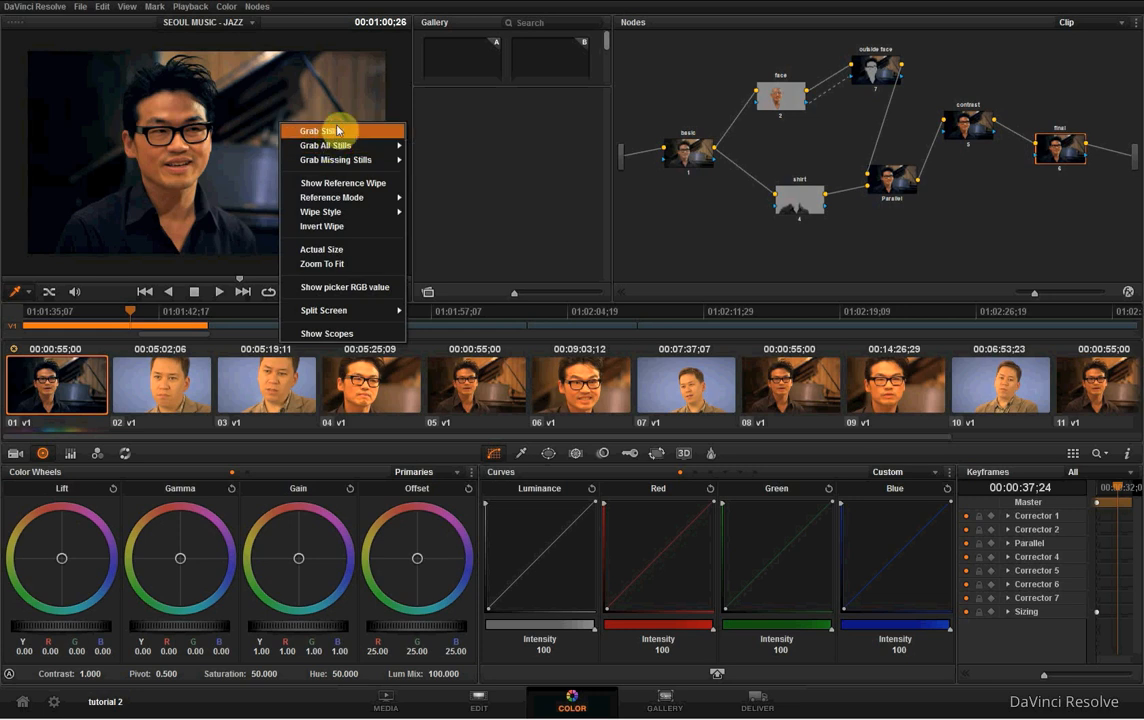
pyautogui.click(338, 131)
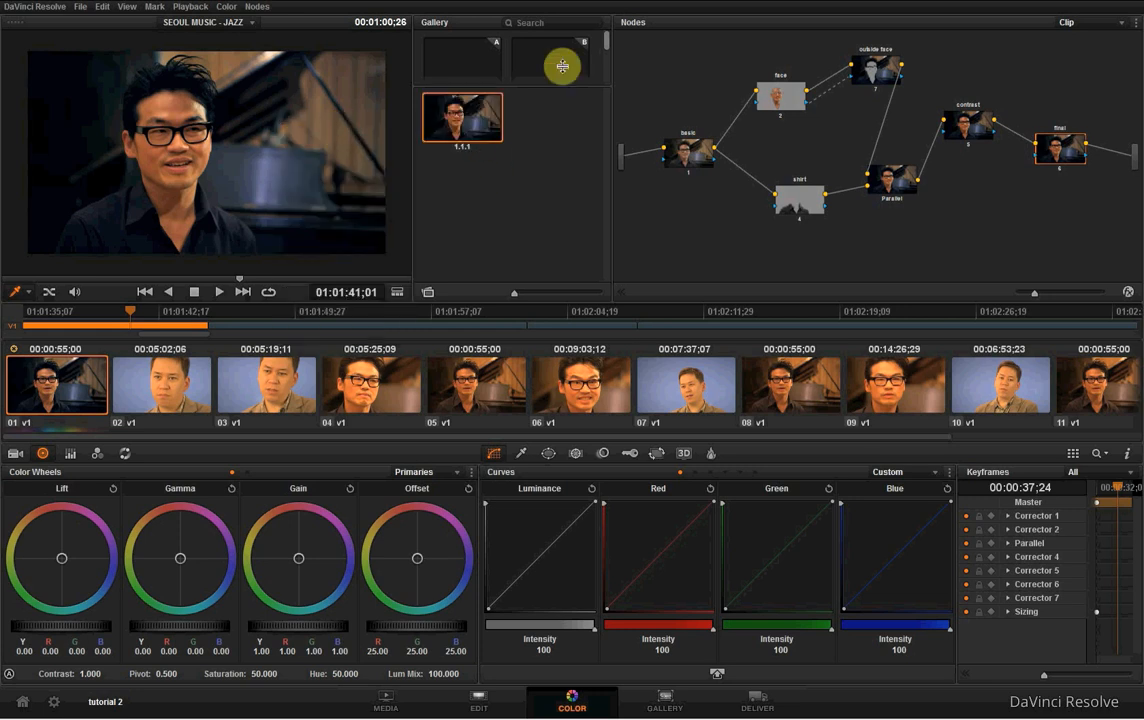
pyautogui.click(343, 350)
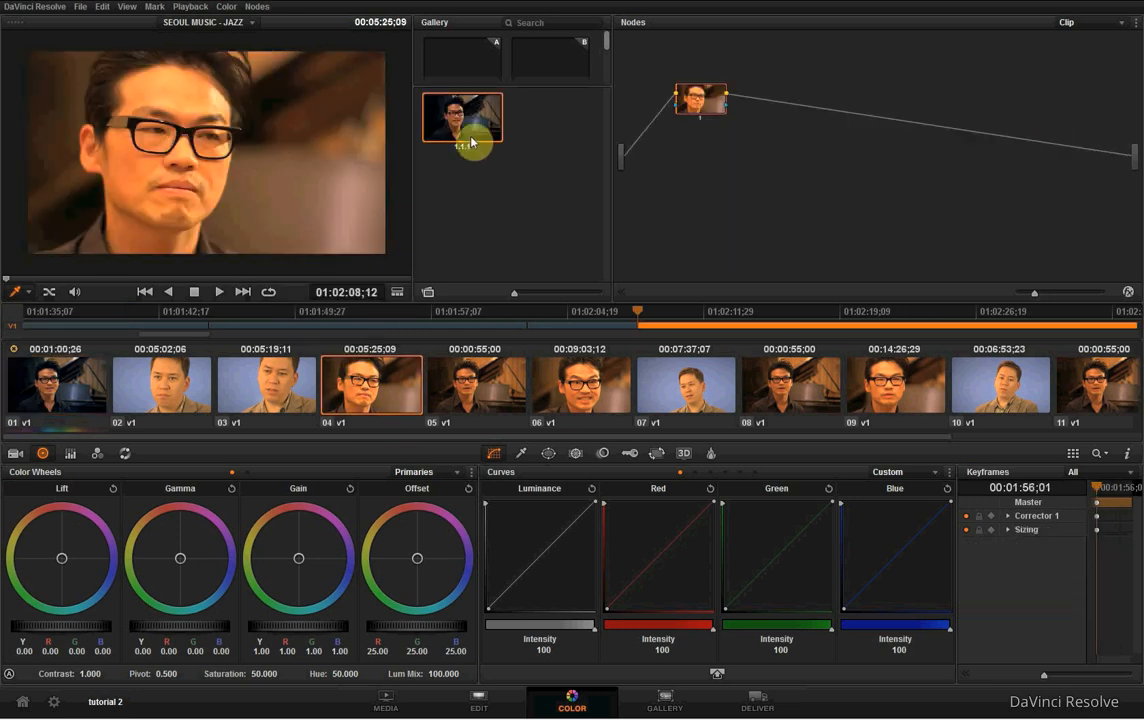
pyautogui.rightClick(465, 130)
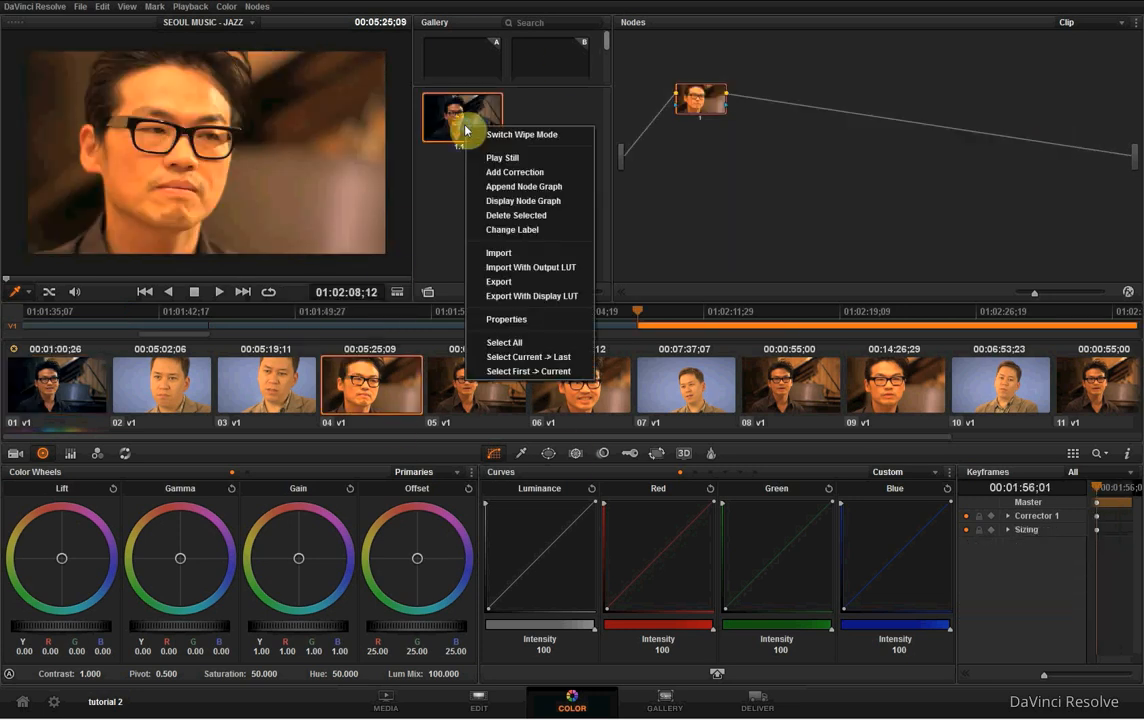
pyautogui.click(563, 185)
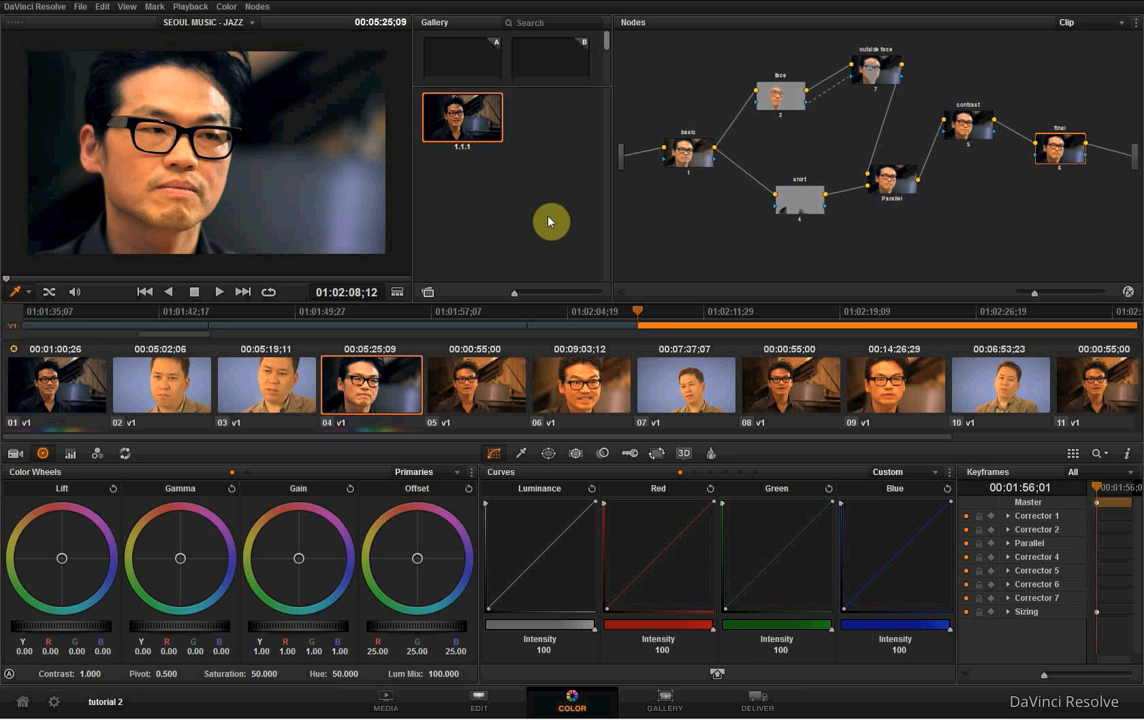
# - Compare graded clip 04 with neighbouring clips 03 and 05 and with clip 01
pyautogui.click(467, 384)
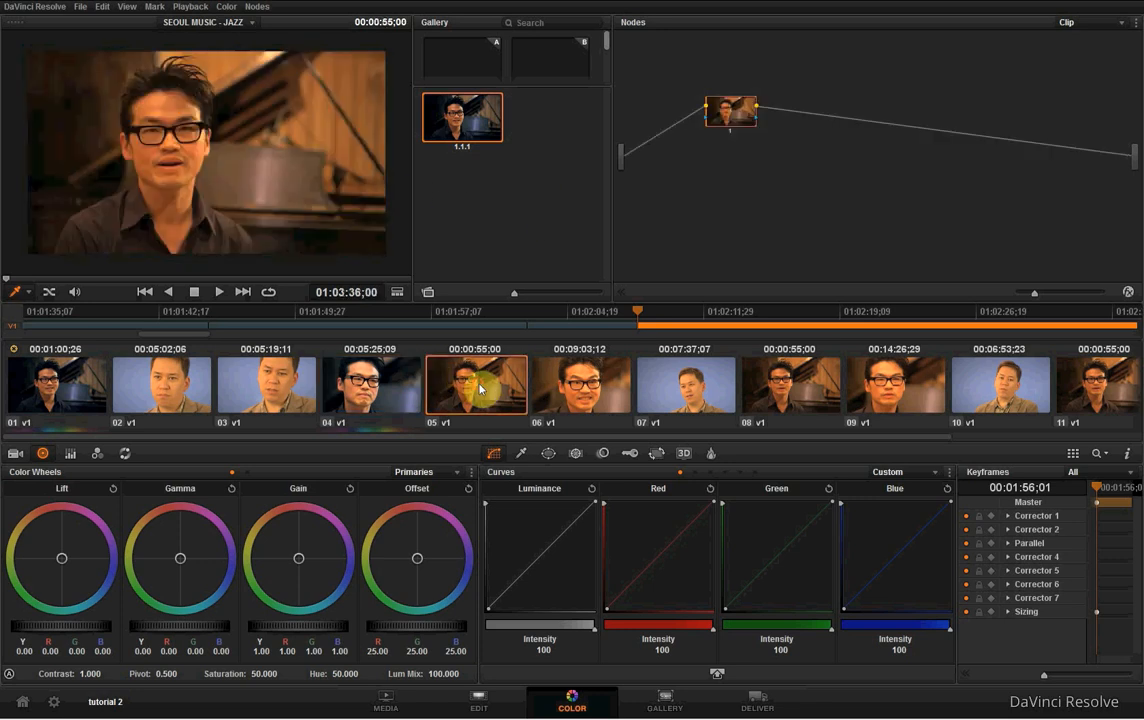
pyautogui.click(305, 391)
pyautogui.click(392, 389)
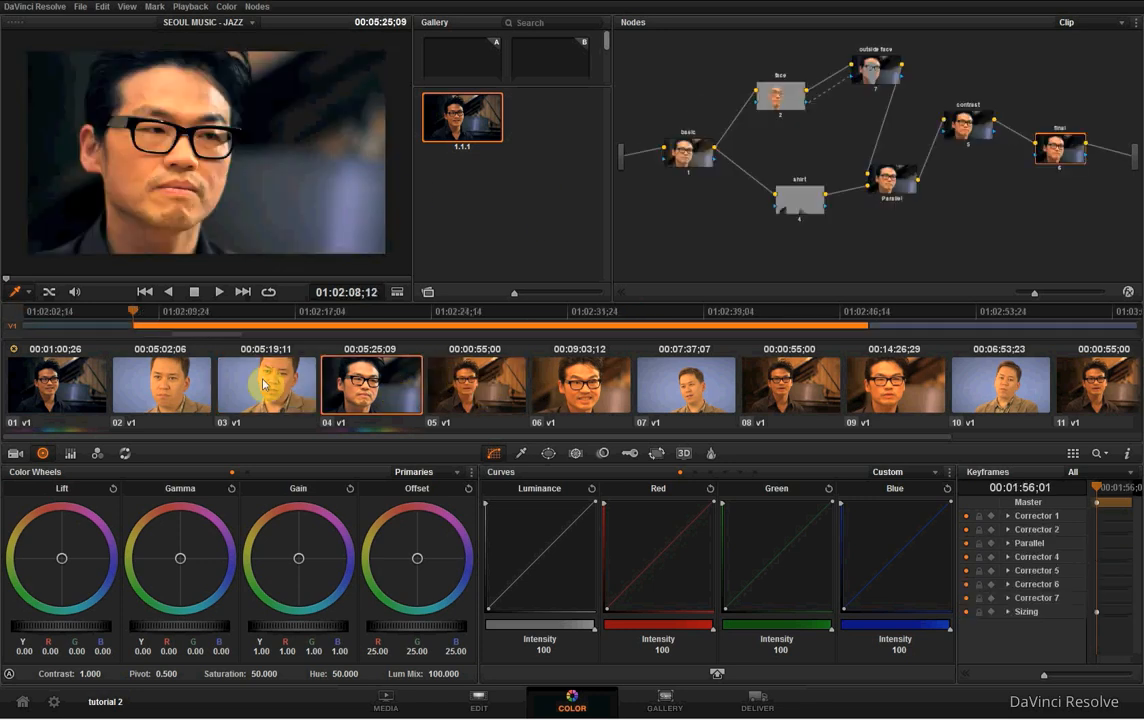
pyautogui.click(262, 380)
pyautogui.click(386, 390)
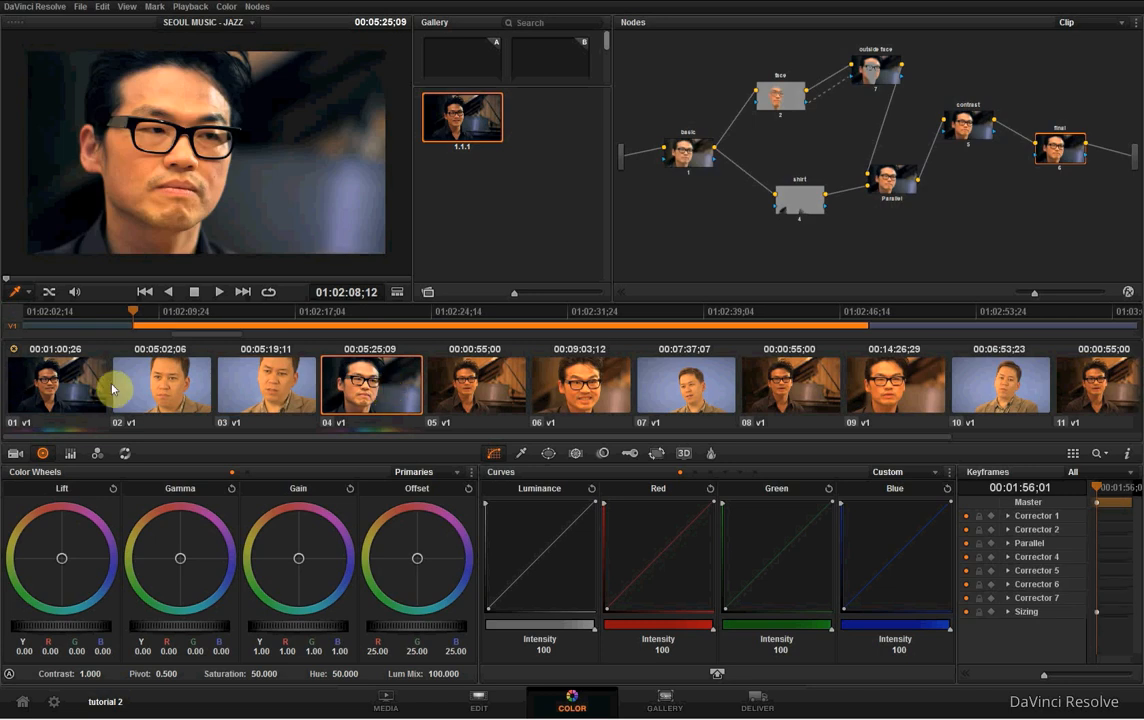
pyautogui.click(55, 385)
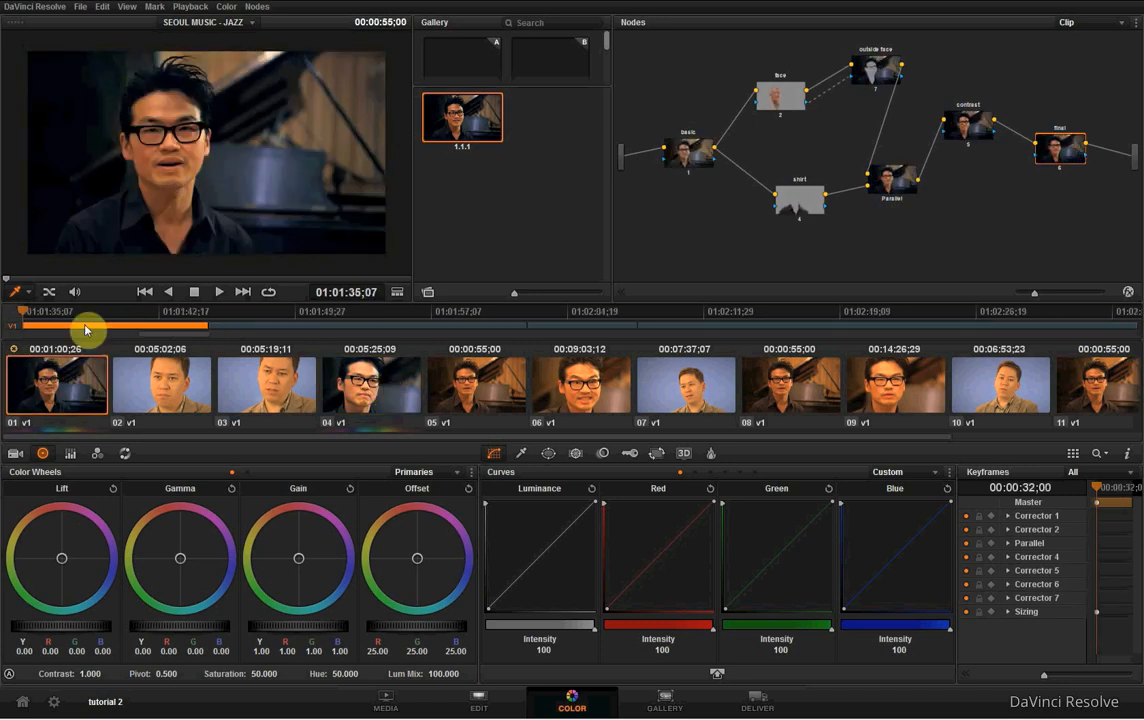
pyautogui.click(355, 375)
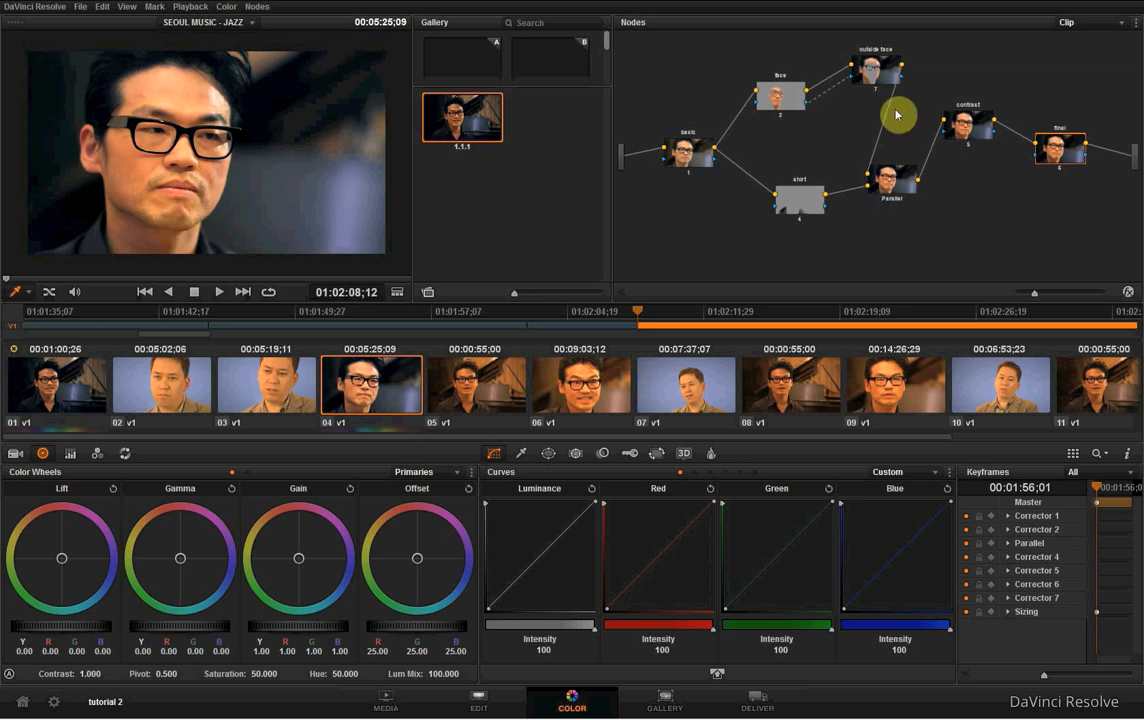
# - Examine the face and shirt power windows on clip 04 and review its basic and final nodes
pyautogui.click(772, 101)
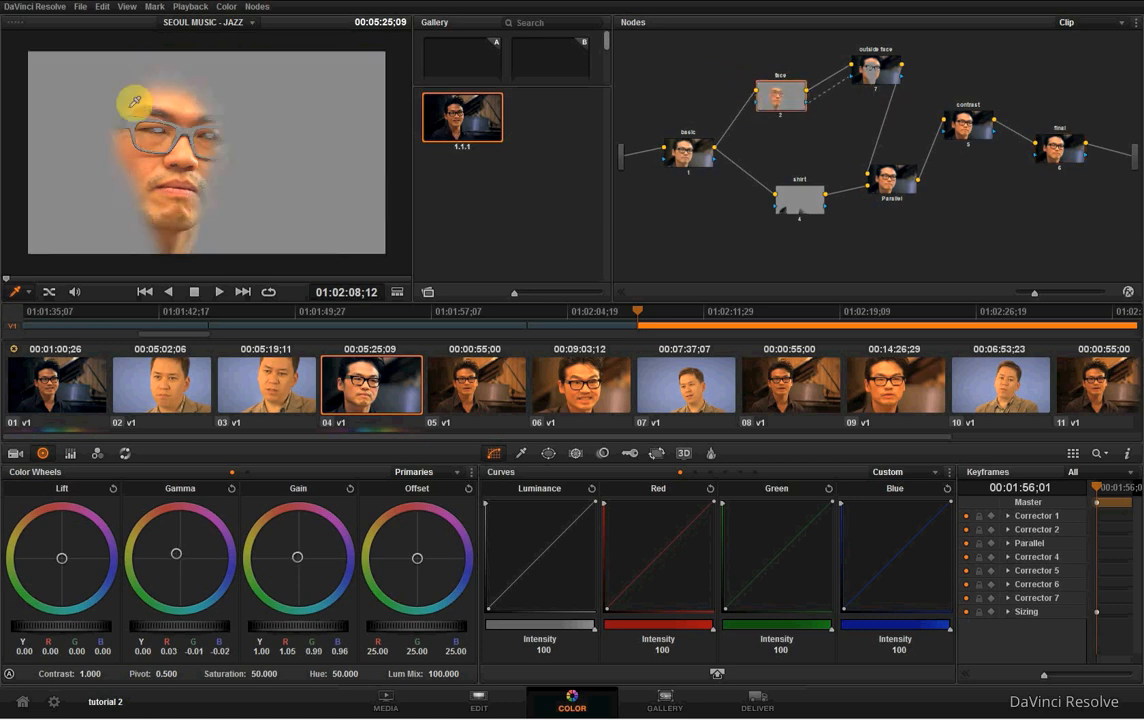
pyautogui.click(548, 453)
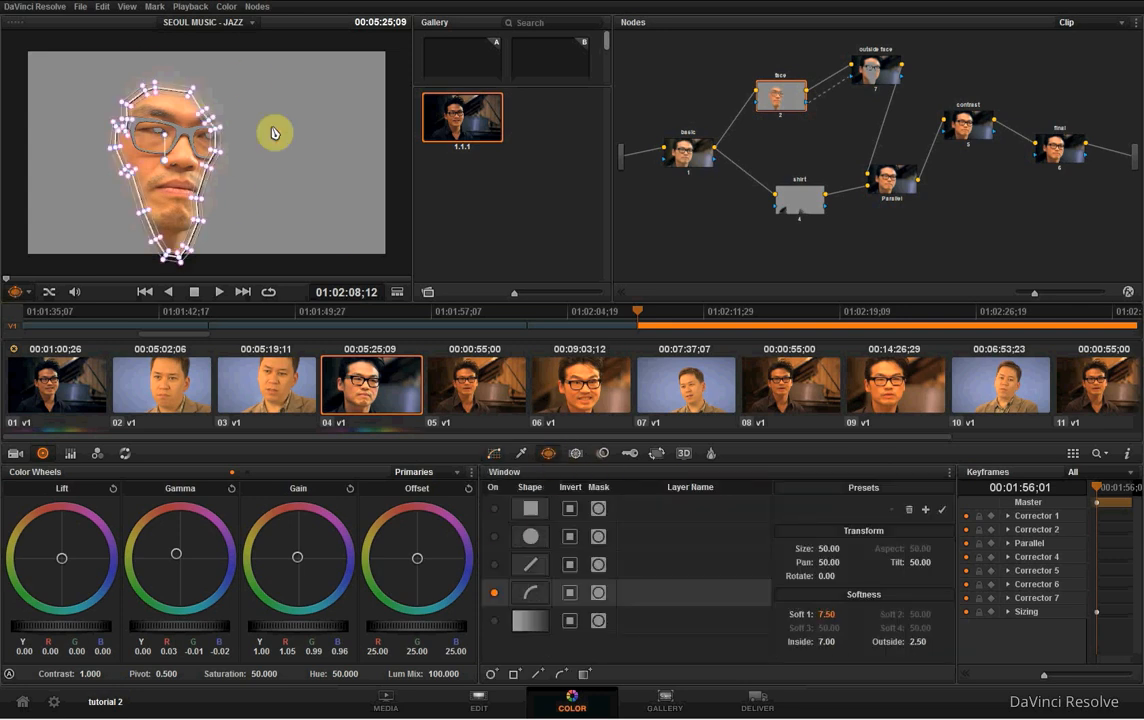
pyautogui.click(804, 203)
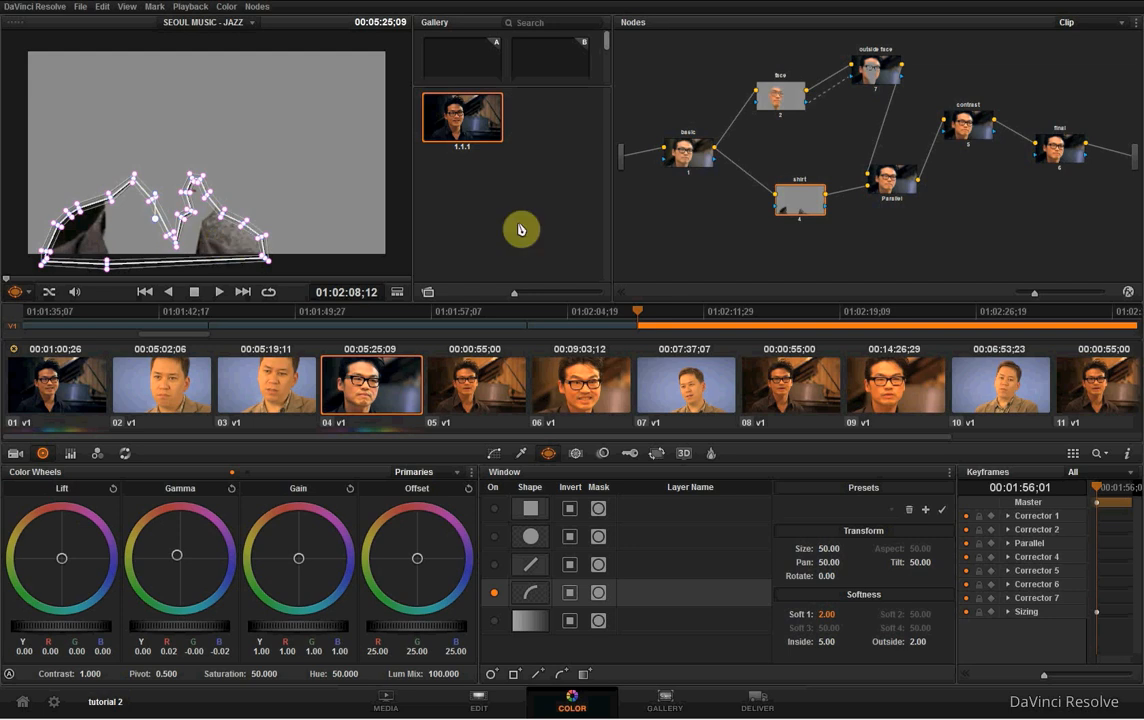
pyautogui.click(784, 95)
pyautogui.click(692, 158)
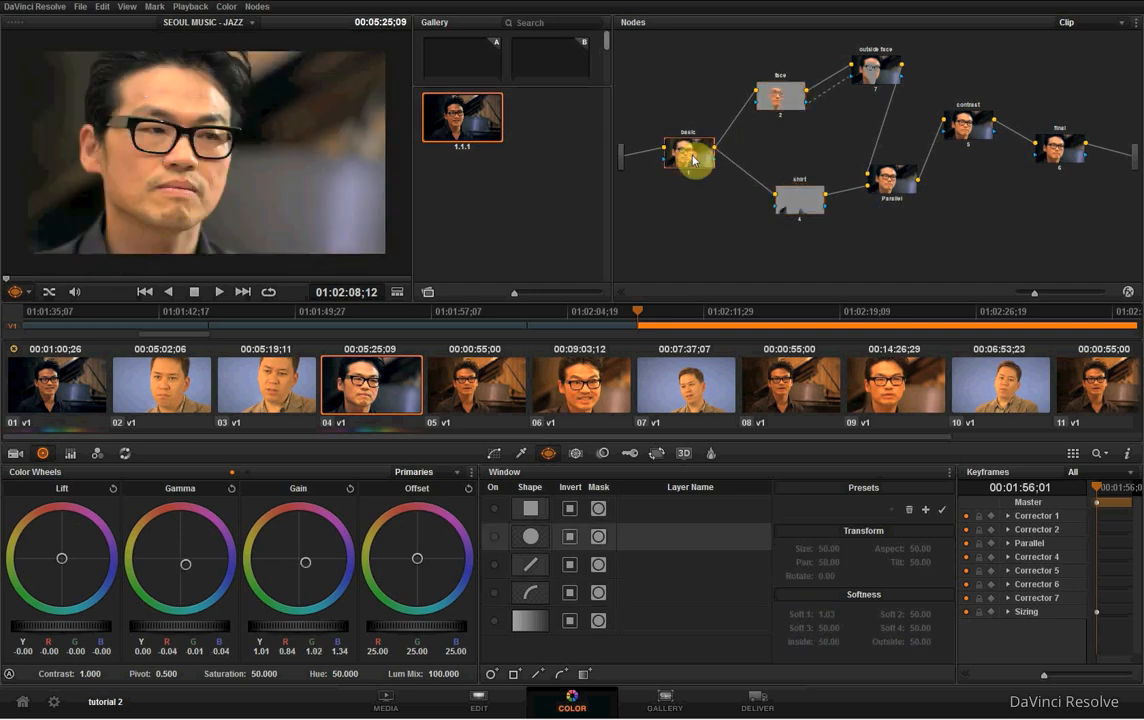
pyautogui.click(1057, 148)
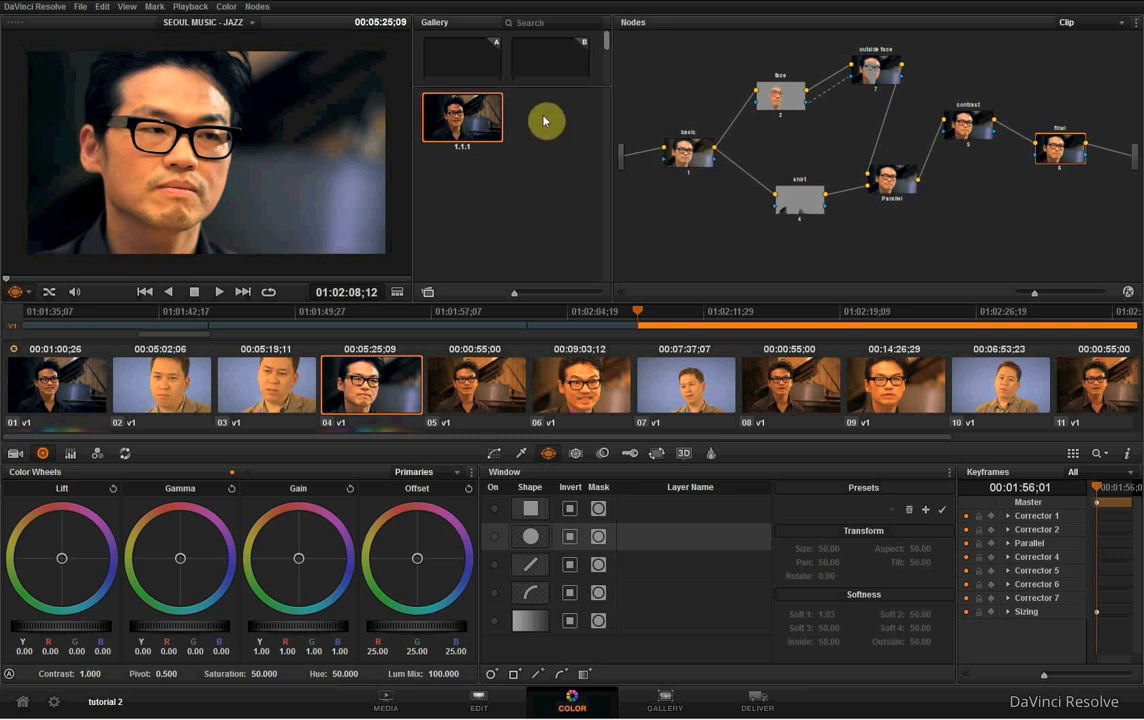
# - Switch between clips 01 and 04 to compare how the shared grade looks on each
pyautogui.click(44, 355)
pyautogui.click(330, 418)
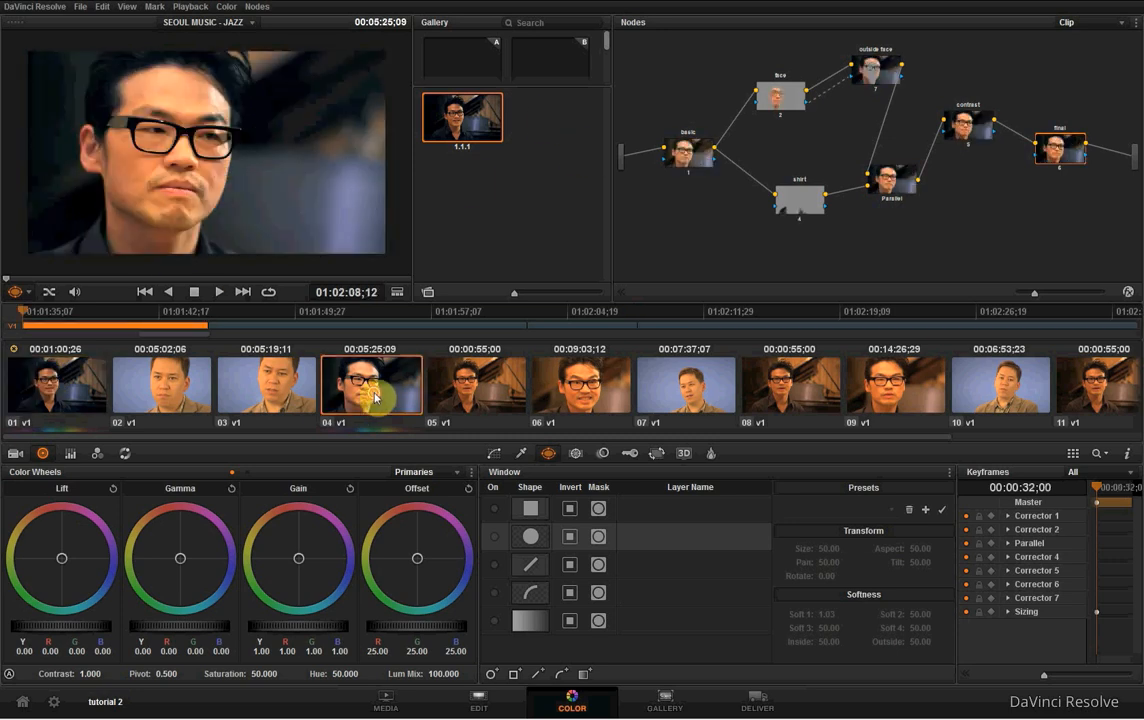
pyautogui.click(37, 375)
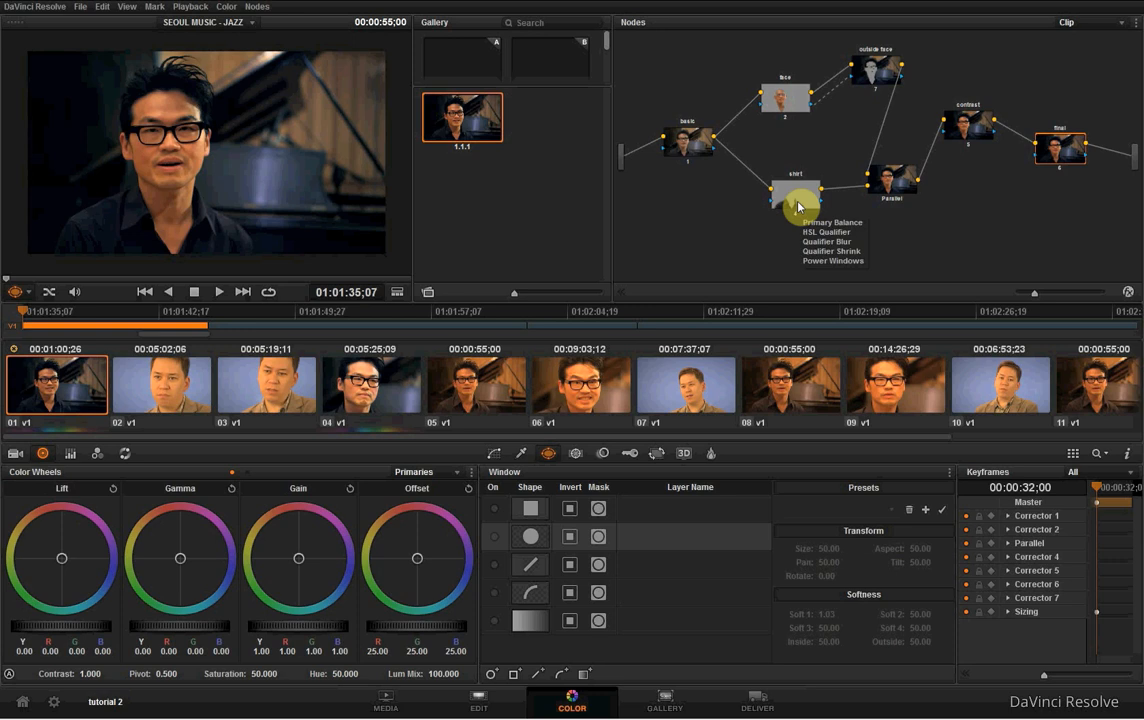
# - Show the waveform scope for clip 01, move its window to view it beside the picture, and close it
pyautogui.click(226, 6)
pyautogui.click(226, 6)
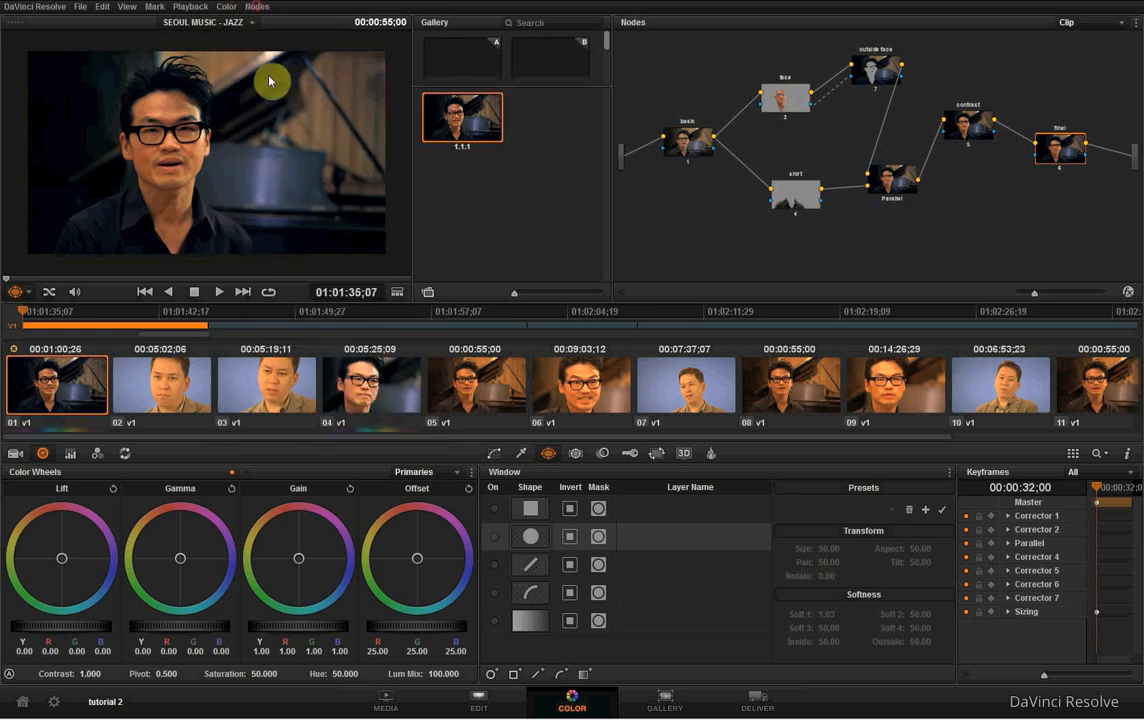
pyautogui.rightClick(243, 167)
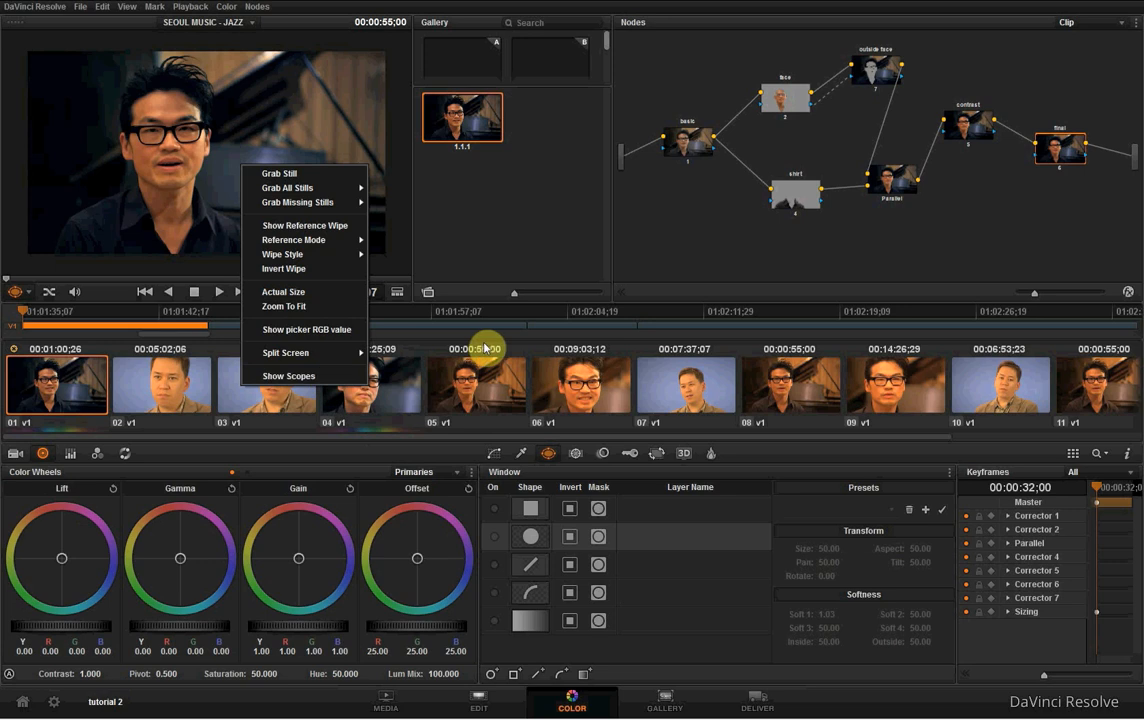
pyautogui.click(306, 377)
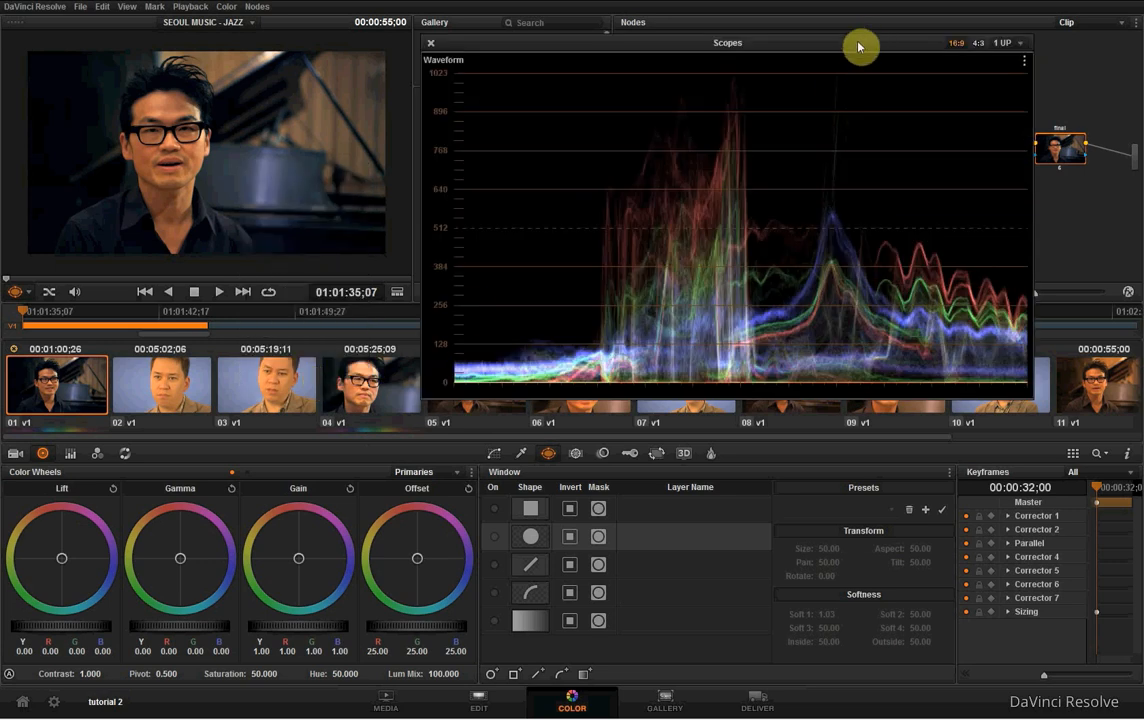
pyautogui.moveTo(794, 43); pyautogui.dragTo(669, 56)
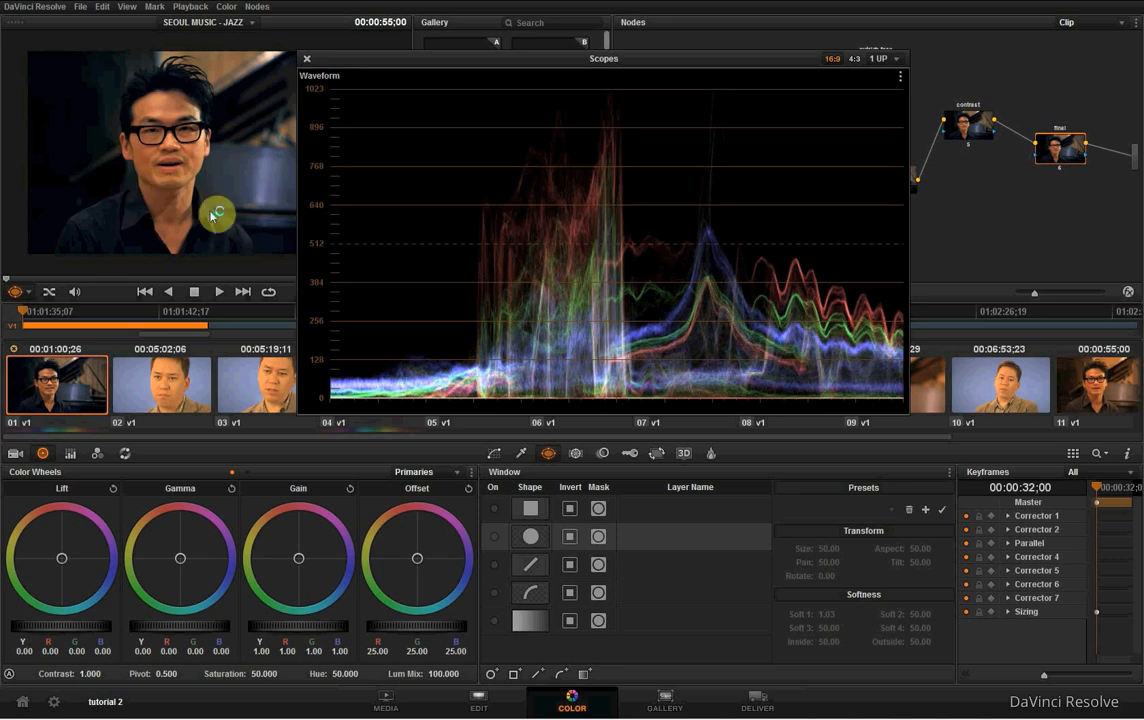
pyautogui.moveTo(362, 56); pyautogui.dragTo(403, 51)
pyautogui.click(370, 52)
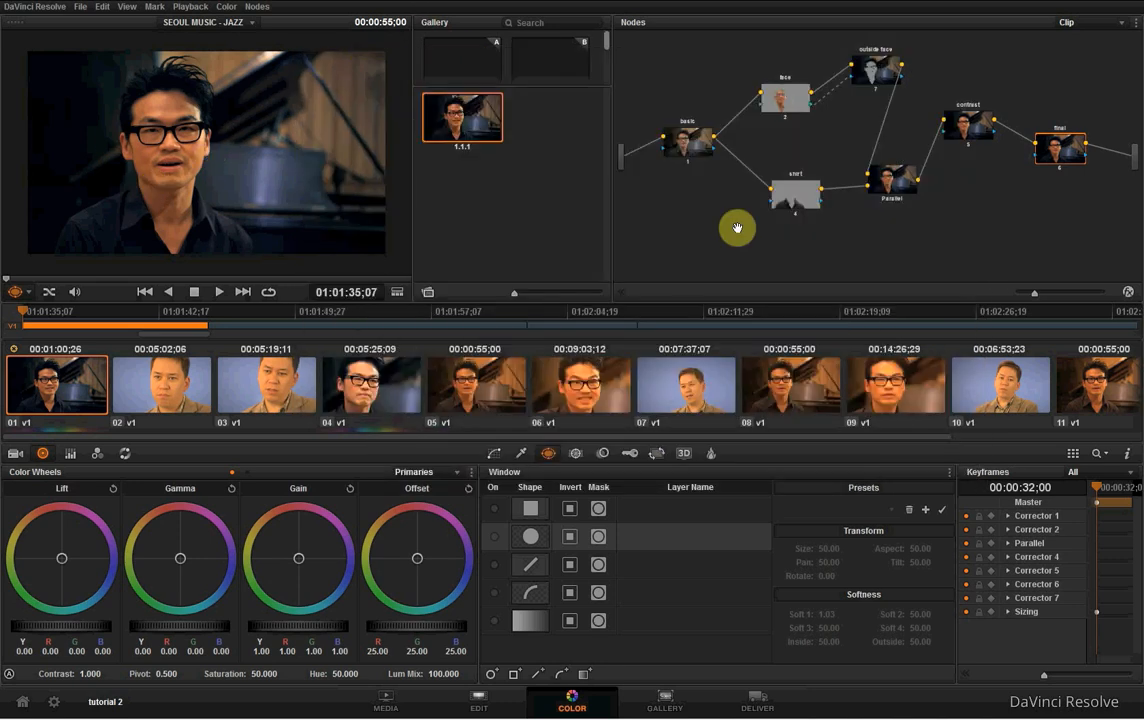
# - Check clip 04 once more and return to clip 01
pyautogui.click(421, 383)
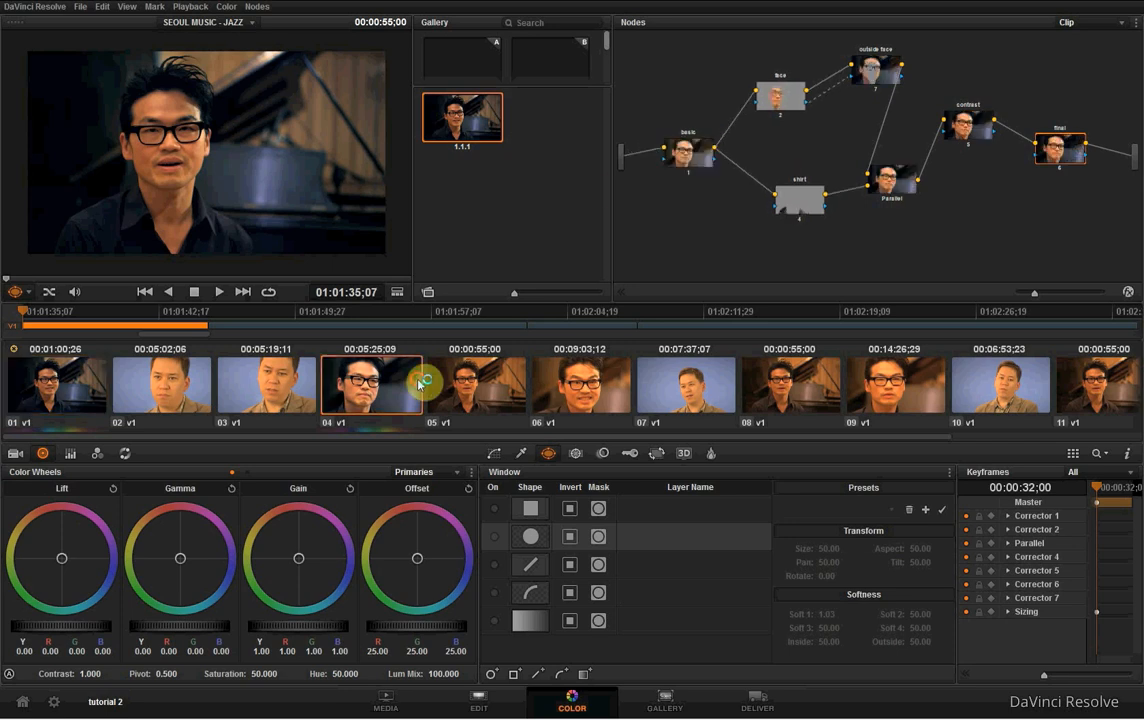
pyautogui.click(80, 380)
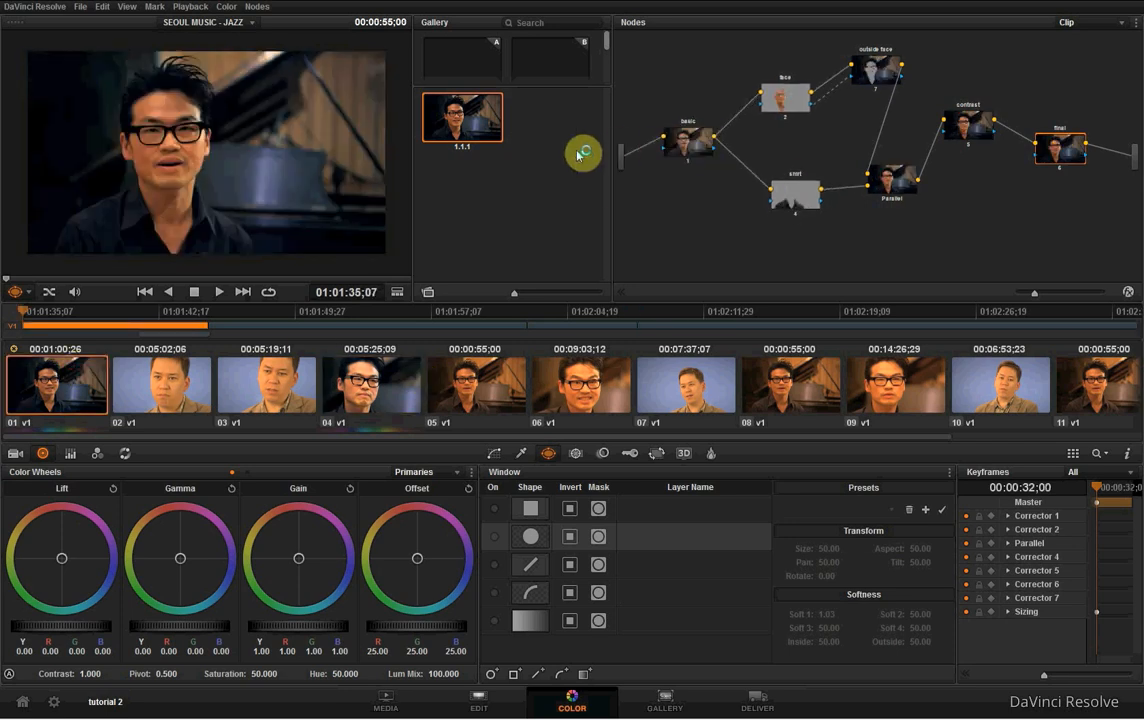